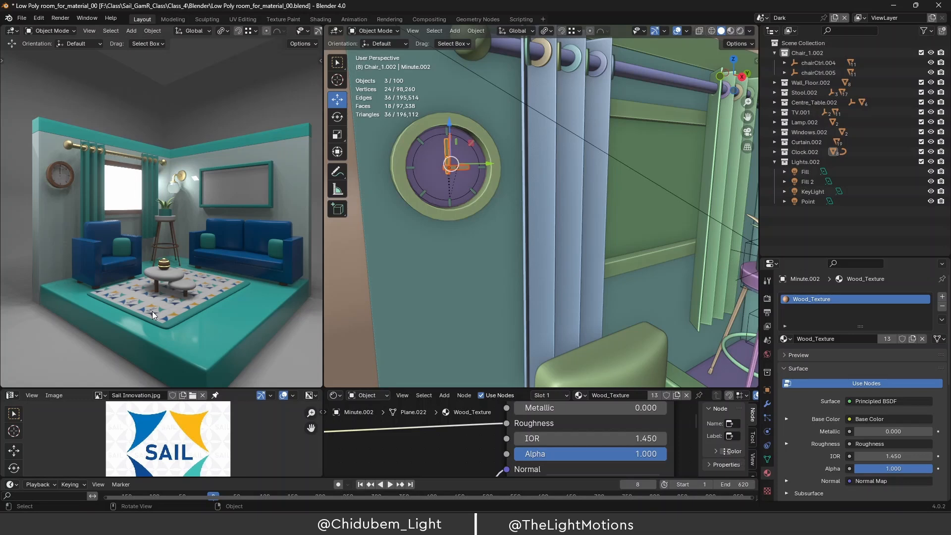
# Select the logo-patterned rug under the centre table to inspect its material.
pyautogui.scroll(4, 158, 314)
pyautogui.scroll(-4, 161, 316)
pyautogui.click(155, 312)
pyautogui.scroll(-8, 463, 298)
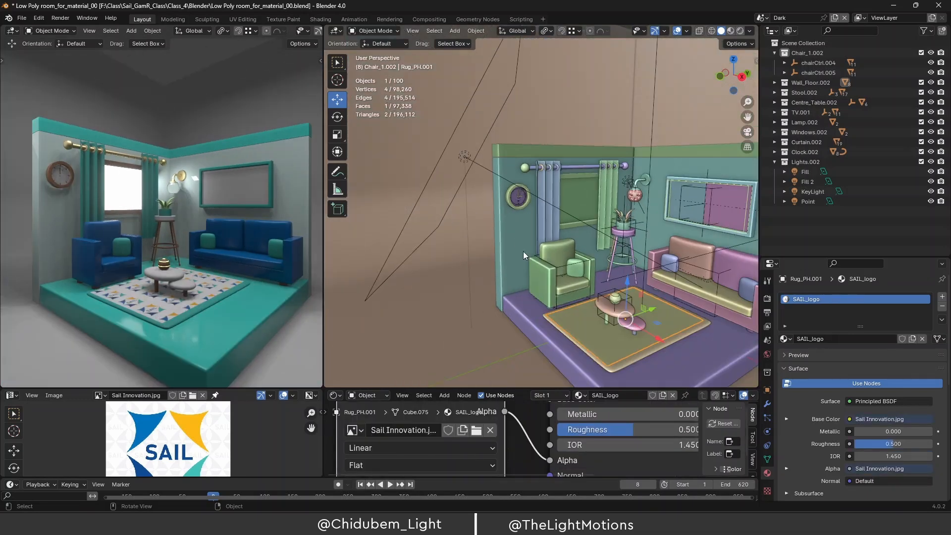
# Select the throw pillow on the armchair.
pyautogui.scroll(3, 587, 321)
pyautogui.scroll(-3, 584, 295)
pyautogui.scroll(3, 590, 308)
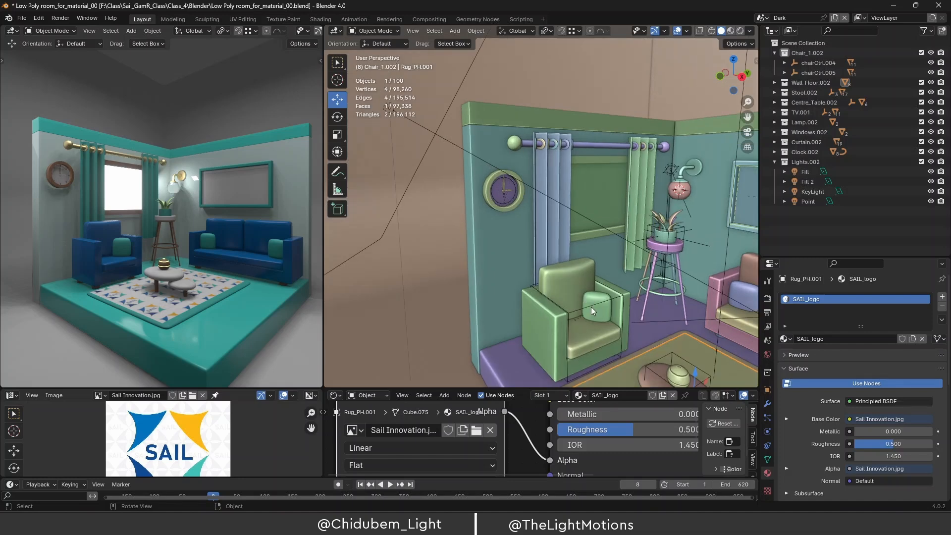
pyautogui.scroll(3, 600, 310)
pyautogui.scroll(-3, 599, 315)
pyautogui.click(603, 311)
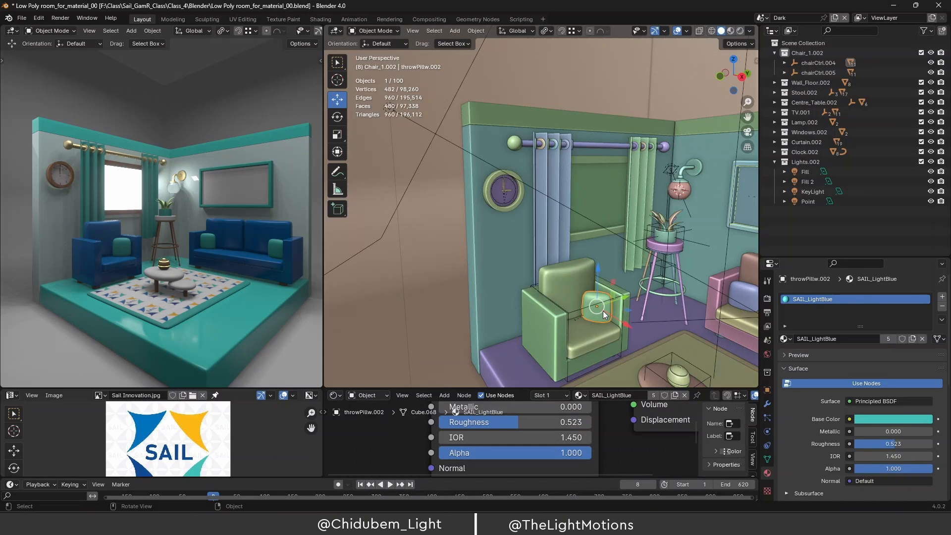
# Examine the armchair's throw pillow and how it sits in the room from different distances.
pyautogui.scroll(-2, 602, 312)
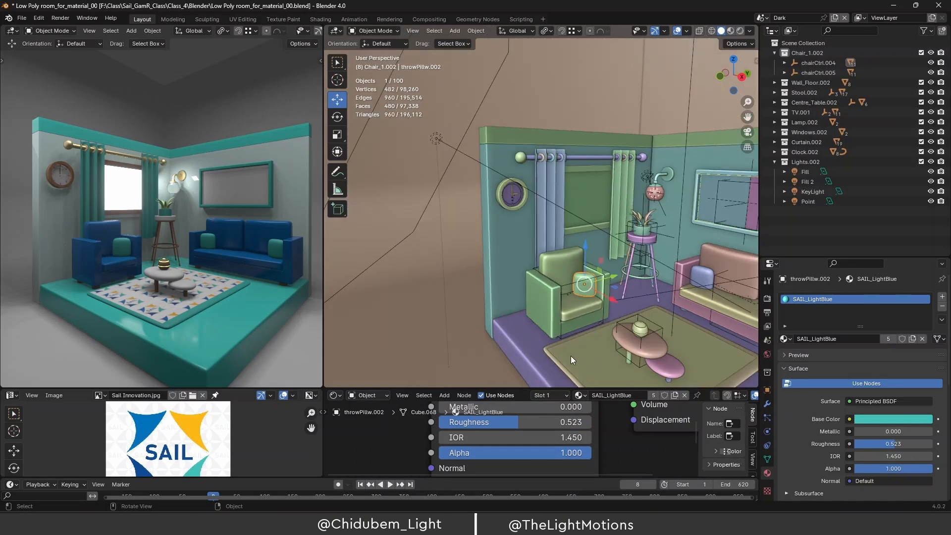
pyautogui.scroll(2, 586, 293)
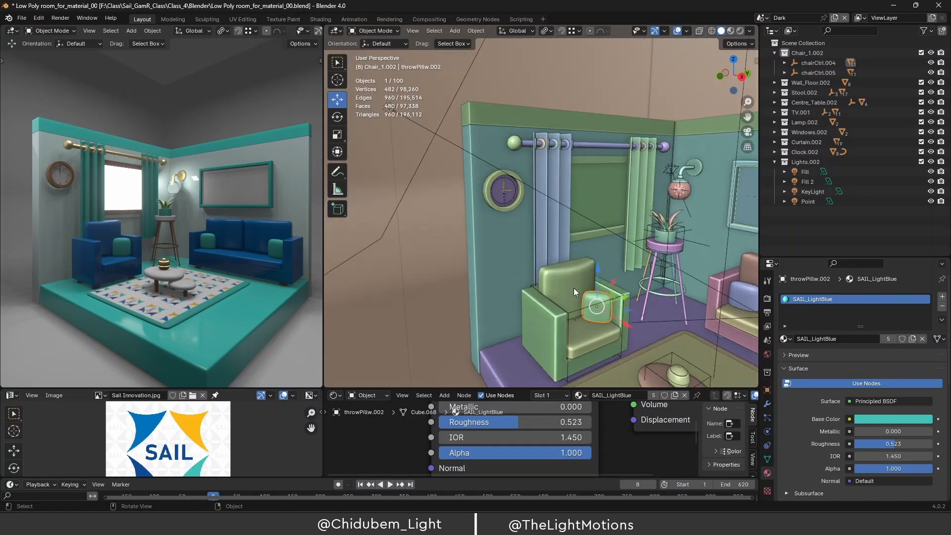
pyautogui.moveTo(748, 117); pyautogui.dragTo(681, 67)
pyautogui.scroll(2, 534, 284)
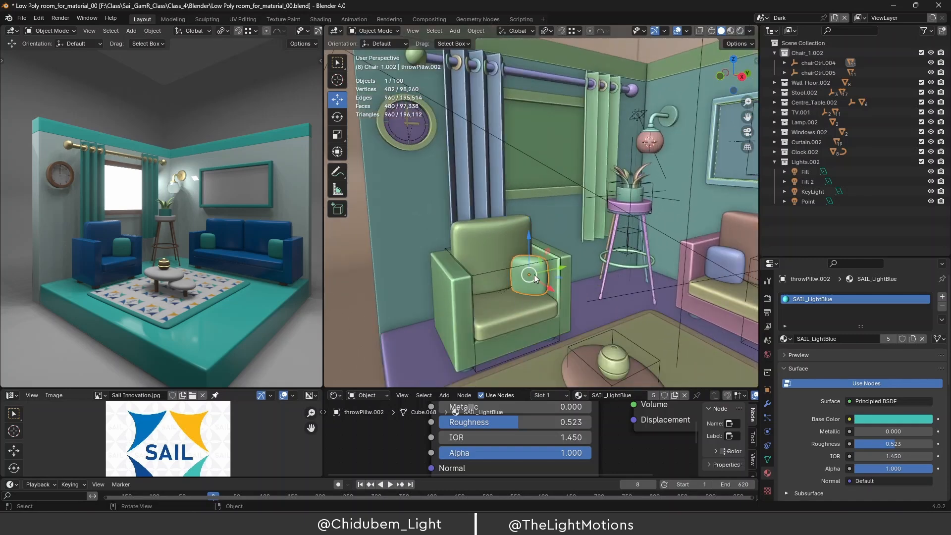
pyautogui.scroll(-2, 530, 275)
pyautogui.scroll(2, 531, 275)
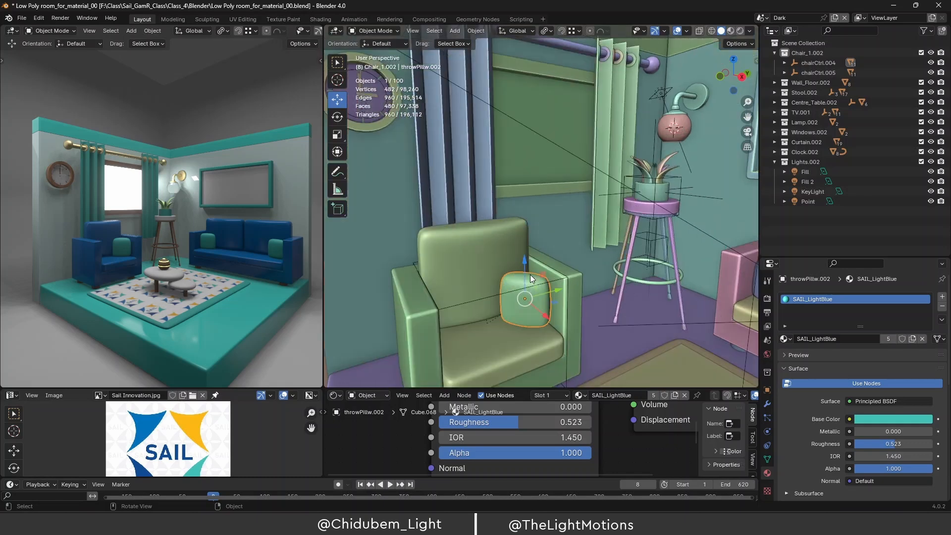
pyautogui.scroll(-1, 532, 276)
pyautogui.scroll(-2, 501, 326)
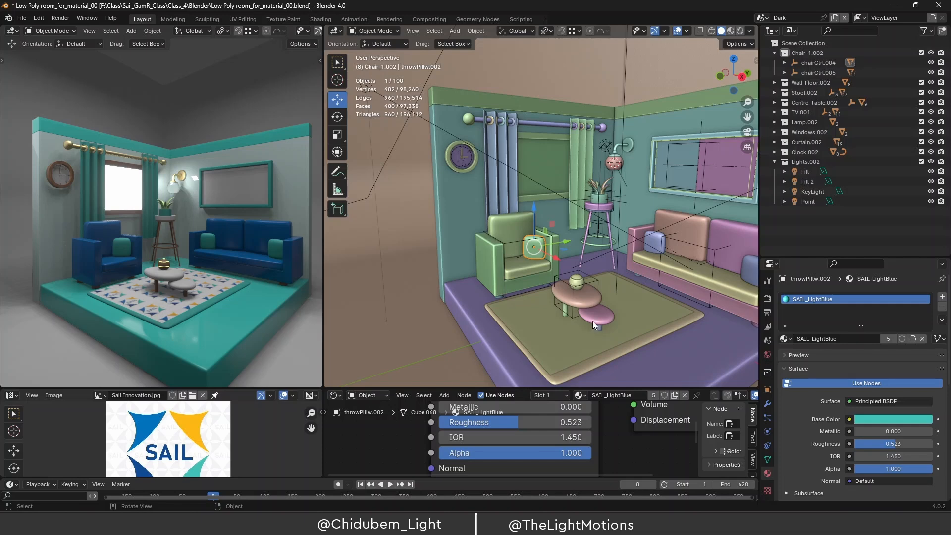
# In top view, select the armchair's throw pillow and set its Z rotation to 0°.
pyautogui.press('KP_7')
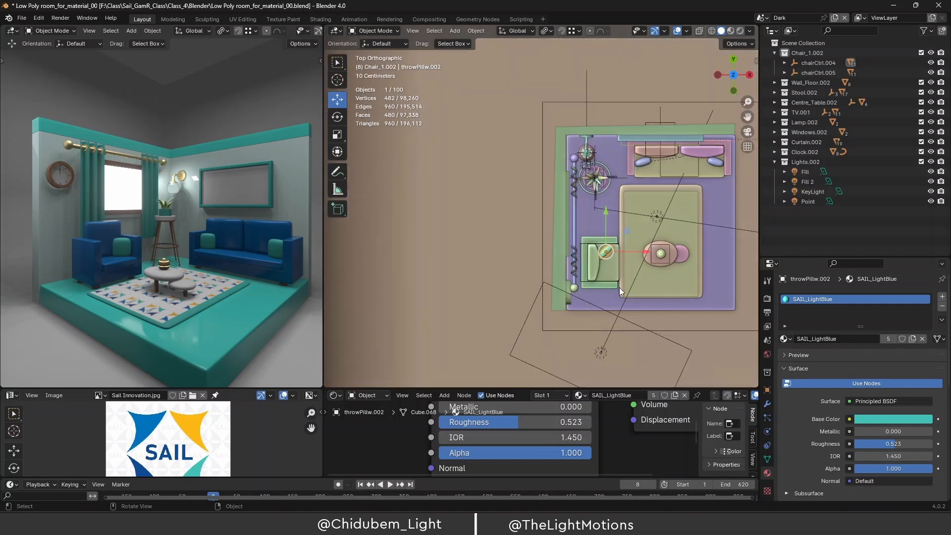
pyautogui.click(634, 233)
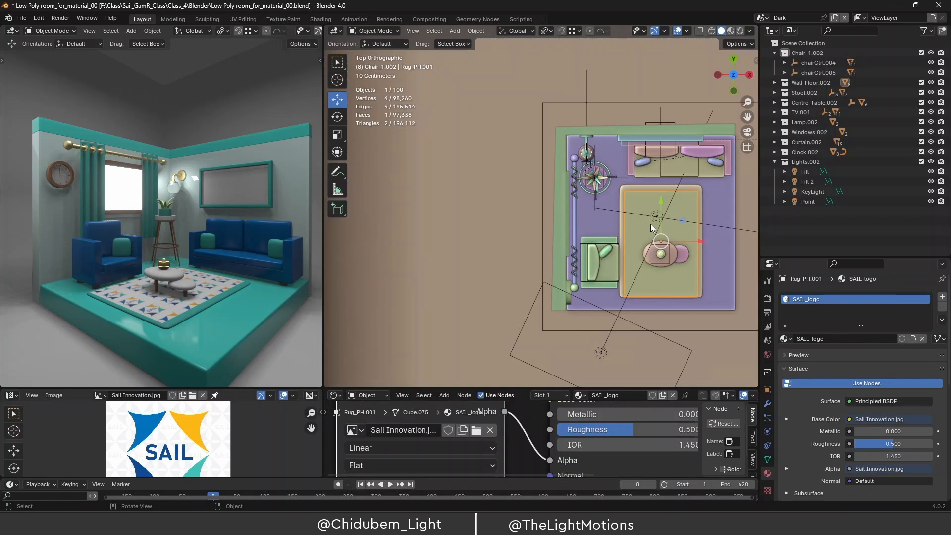
pyautogui.click(605, 253)
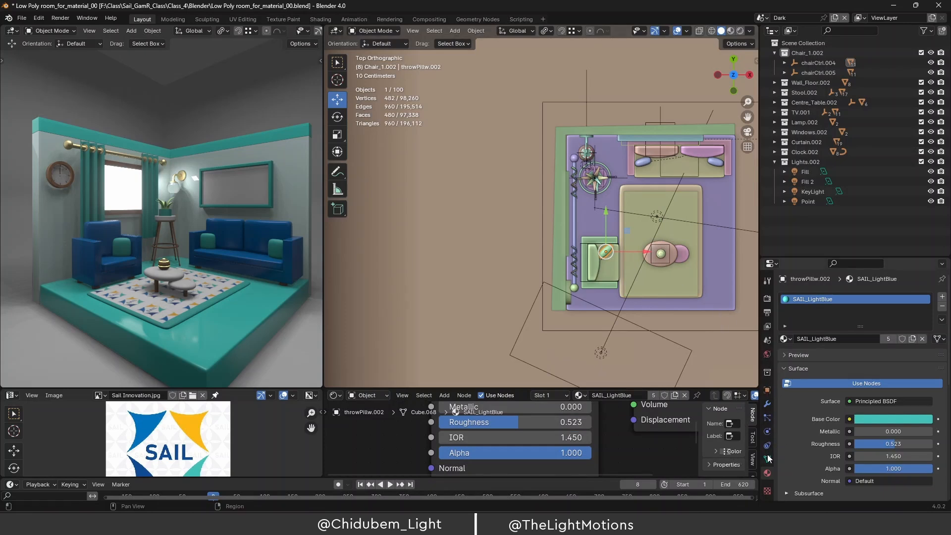
pyautogui.click(768, 390)
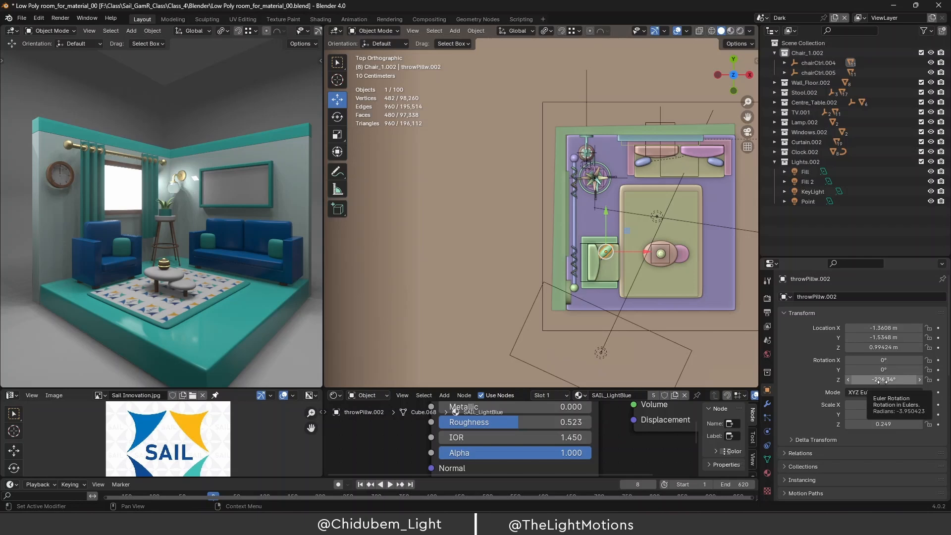
pyautogui.click(882, 380)
pyautogui.write('0')
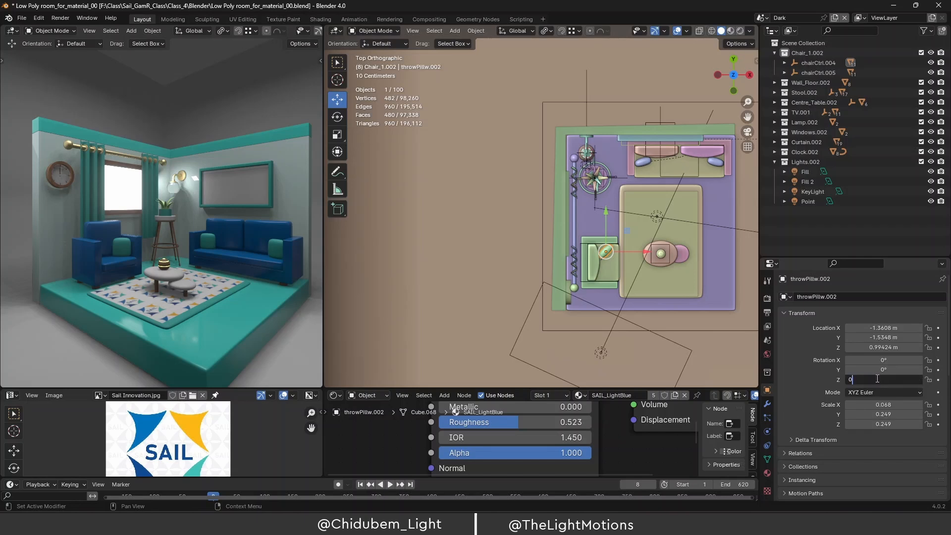
pyautogui.press('Return')
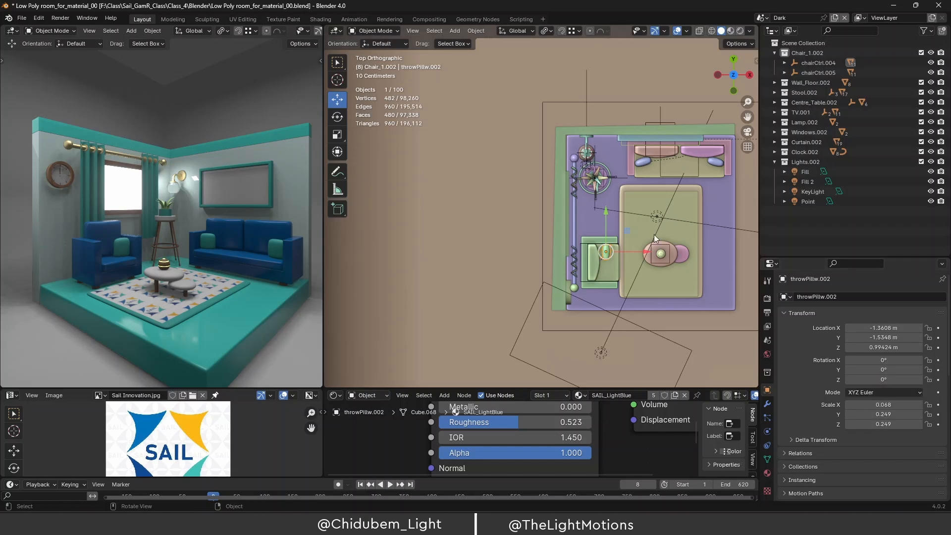
# Isolate the throw pillow in local view, seen from the right orthographic side.
pyautogui.press('KP_3')
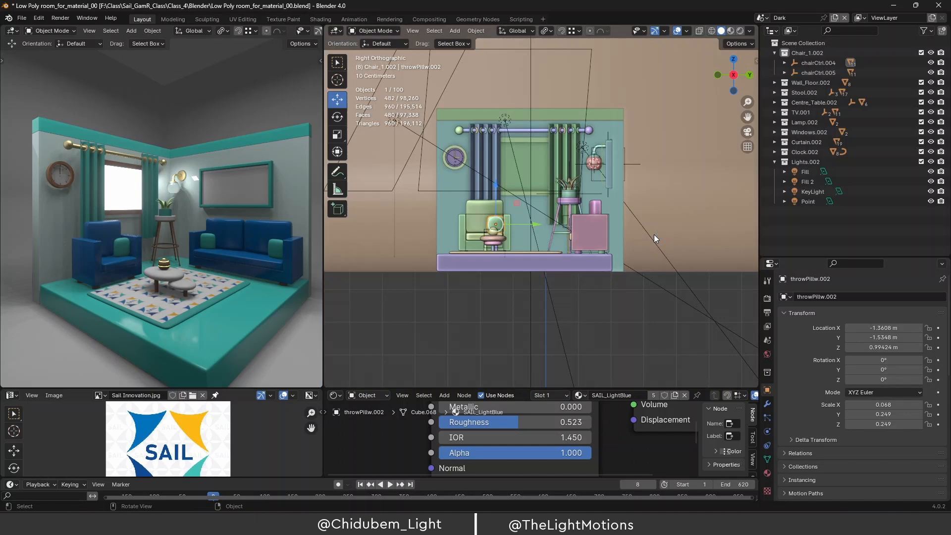
pyautogui.scroll(5, 495, 215)
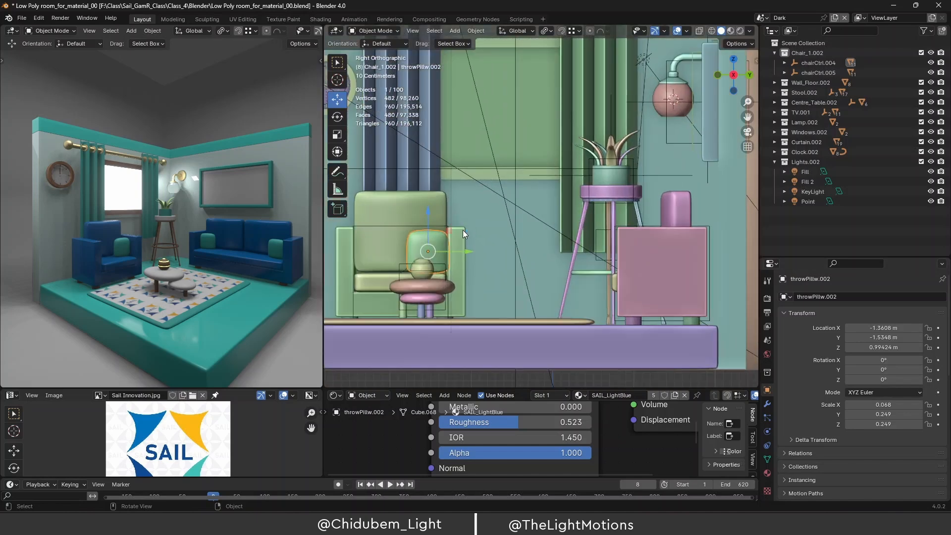
pyautogui.scroll(2, 419, 248)
pyautogui.moveTo(748, 117); pyautogui.dragTo(857, 123)
pyautogui.scroll(3, 510, 282)
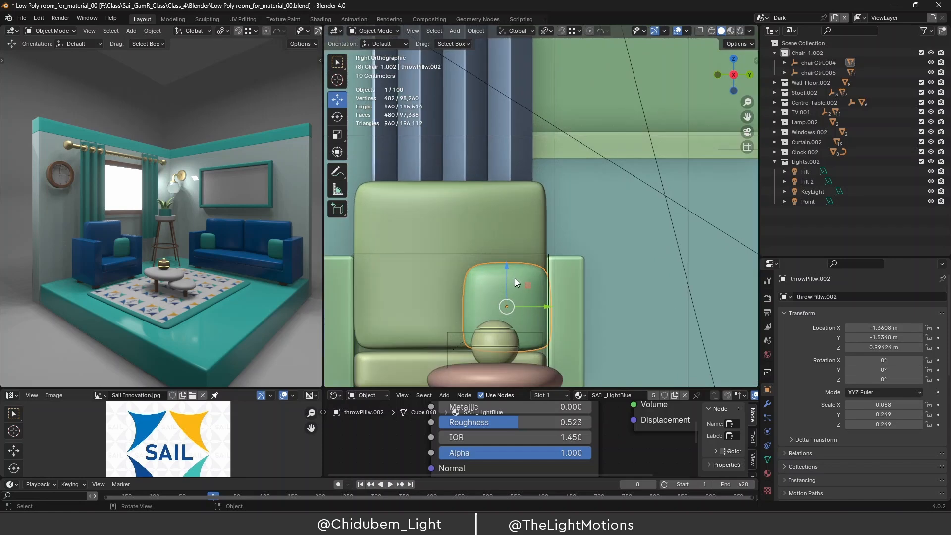
pyautogui.moveTo(748, 117); pyautogui.dragTo(809, 65)
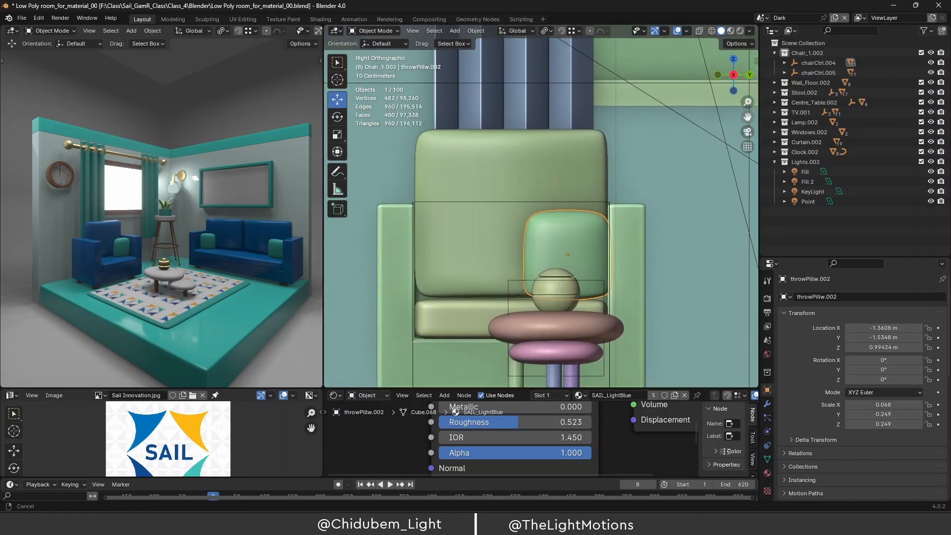
pyautogui.scroll(1, 569, 243)
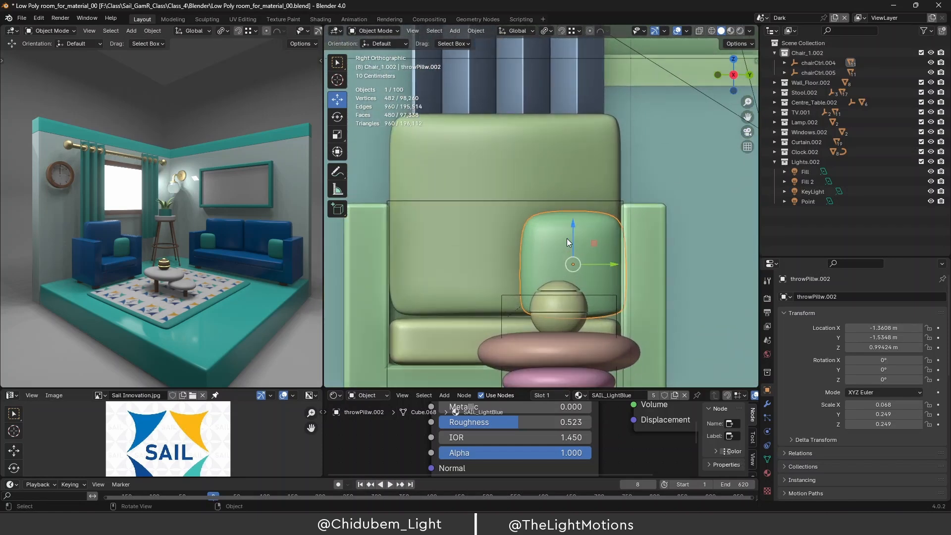
pyautogui.press('/')
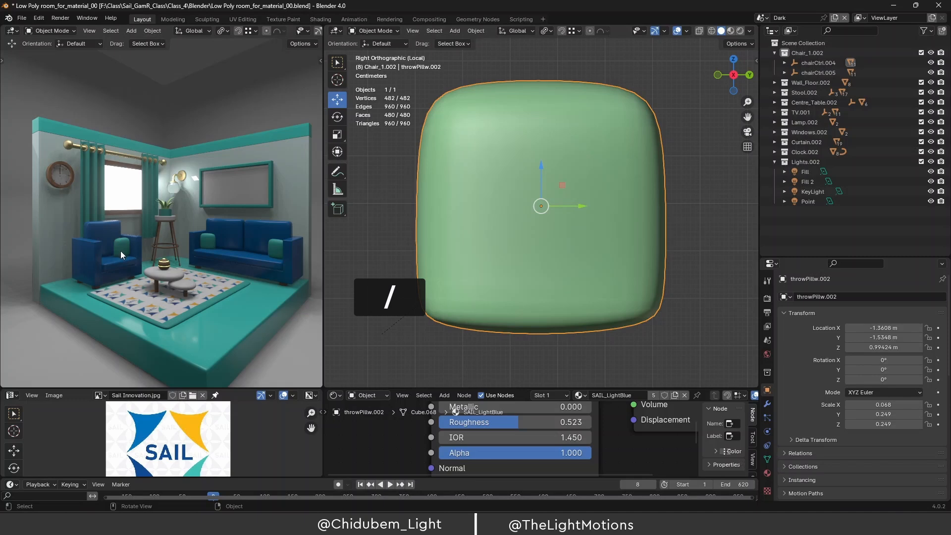
# Frame the pillow in the rendered viewport, display its material properties and enlarge the image and shader editors.
pyautogui.press('KP_Decimal')
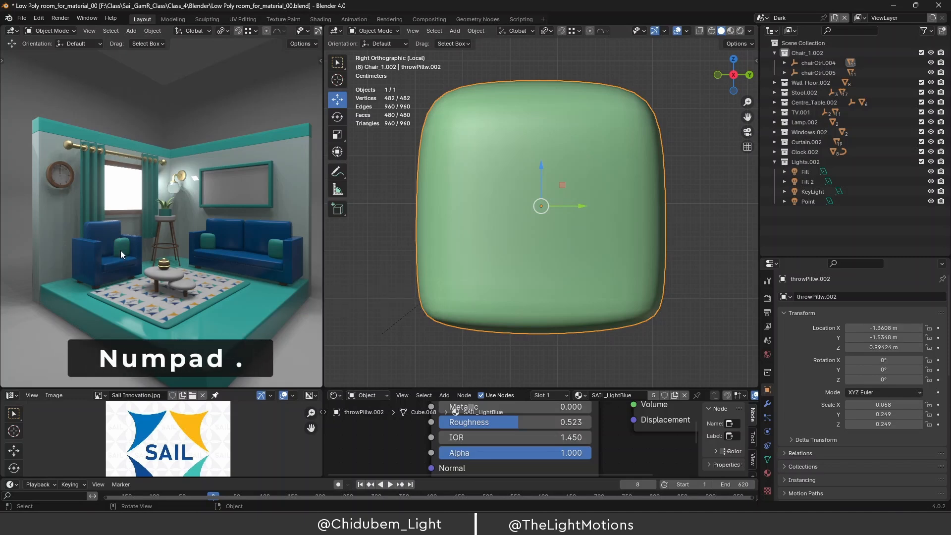
pyautogui.press('KP_Decimal')
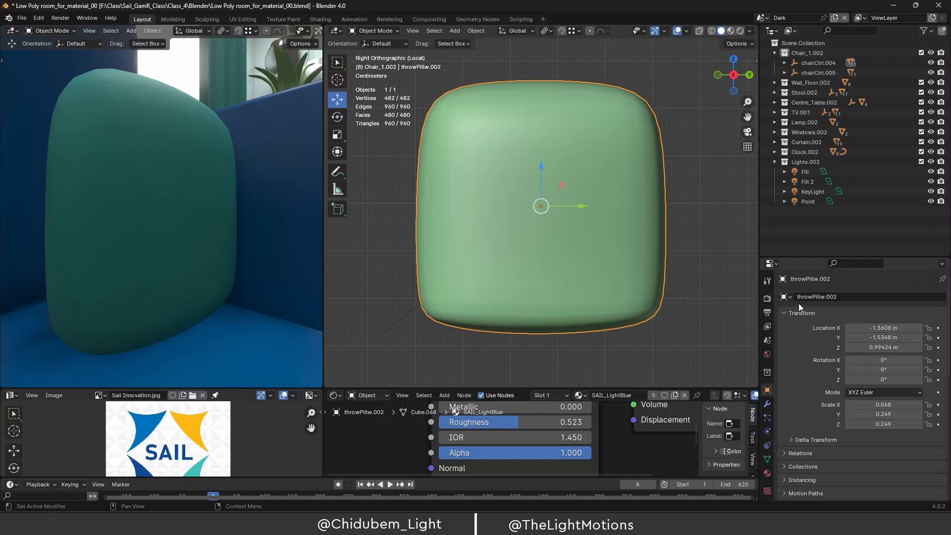
pyautogui.click(768, 474)
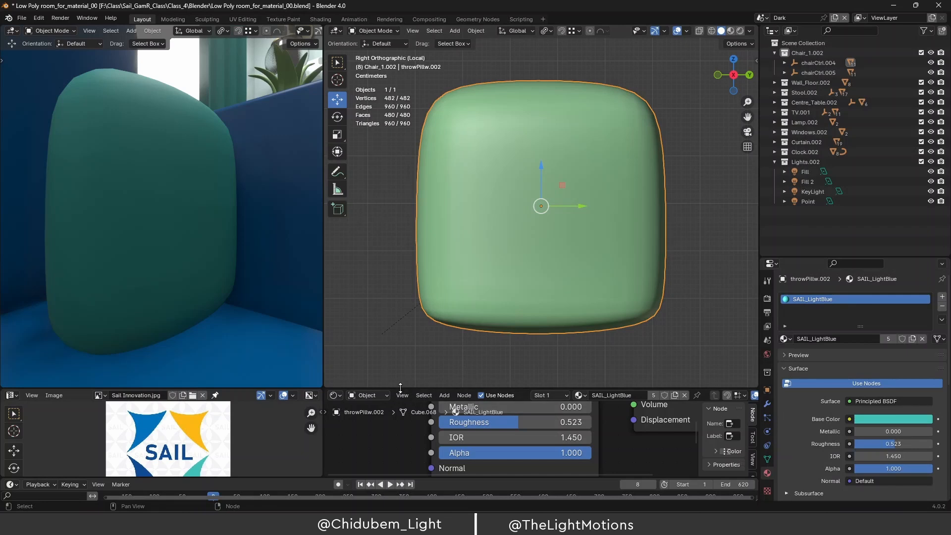
pyautogui.moveTo(407, 388); pyautogui.dragTo(412, 311)
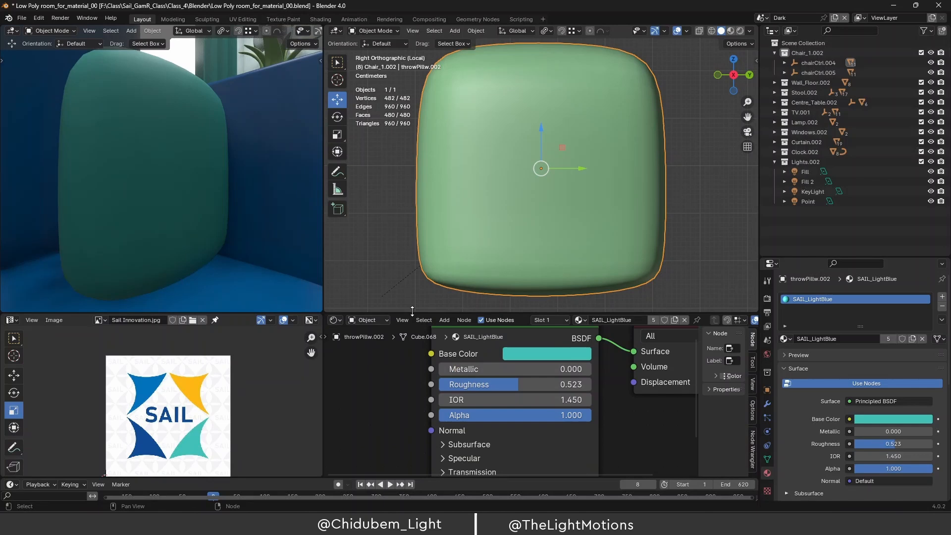
pyautogui.moveTo(412, 311); pyautogui.dragTo(412, 299)
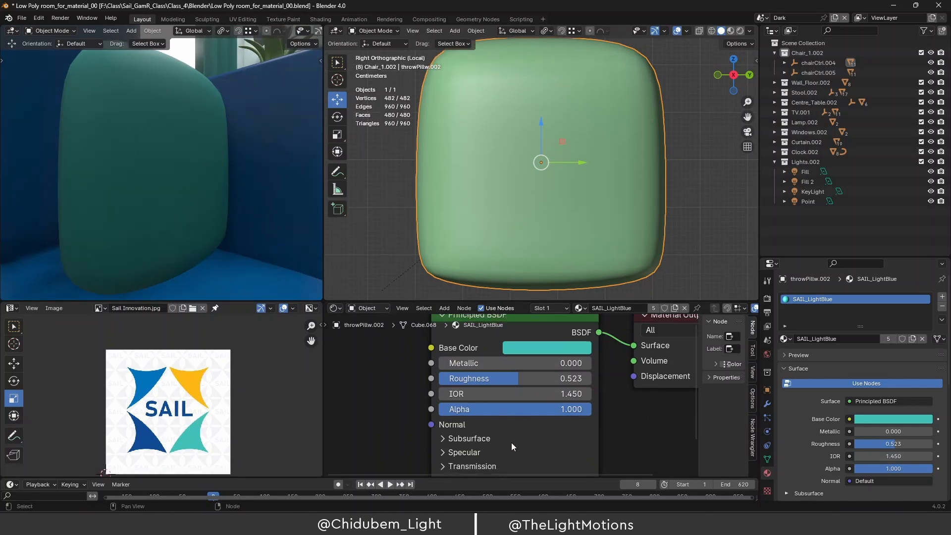
# Switch to the Logos folder in File Explorer, preview GAMR-TM.png, and return to Blender.
pyautogui.click(531, 523)
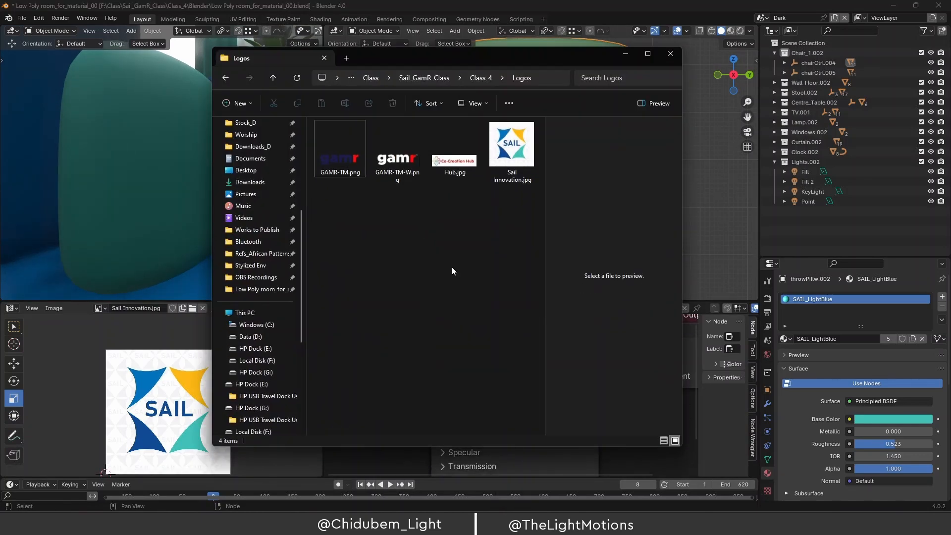
pyautogui.click(354, 165)
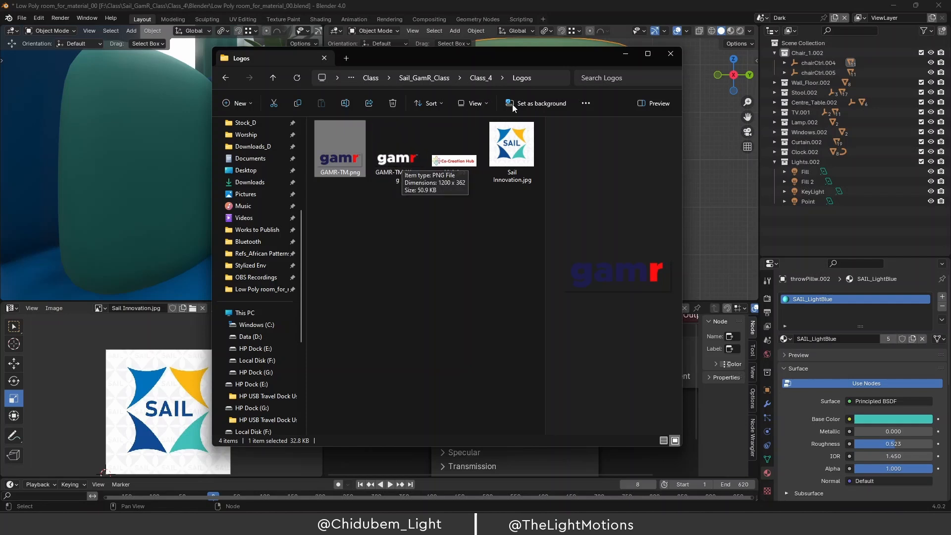
pyautogui.click(626, 54)
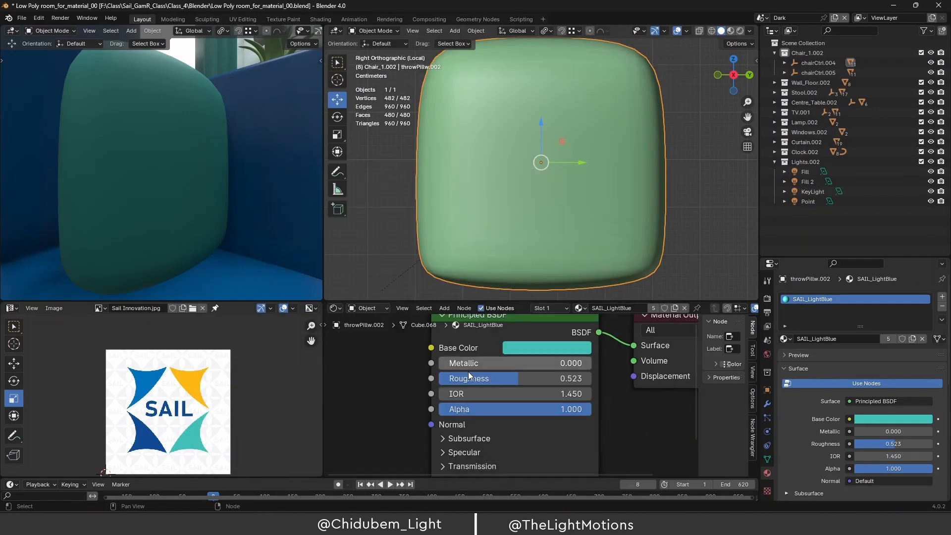
# In Edit Mode, select all nine front faces of the throw pillow from the right orthographic side.
pyautogui.scroll(-2, 637, 424)
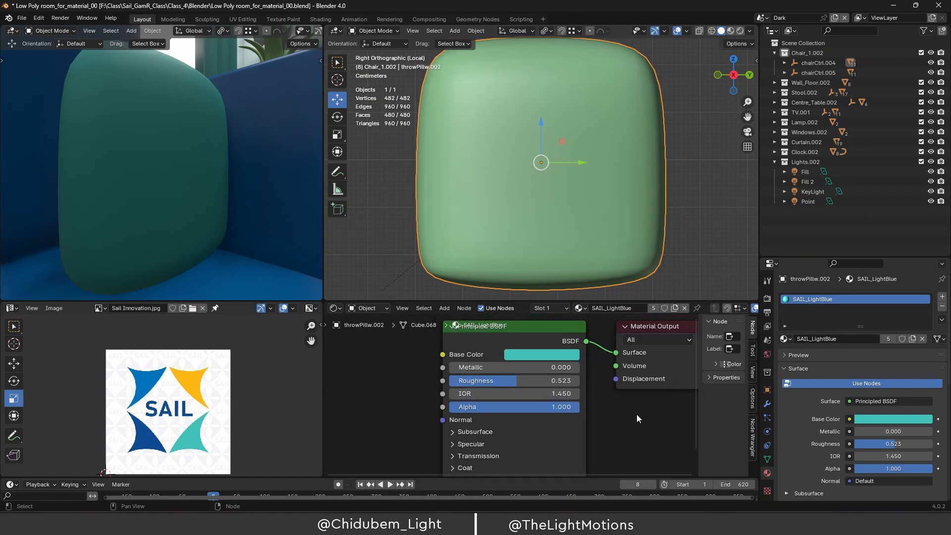
pyautogui.scroll(2, 576, 156)
pyautogui.scroll(-2, 576, 159)
pyautogui.press('Tab')
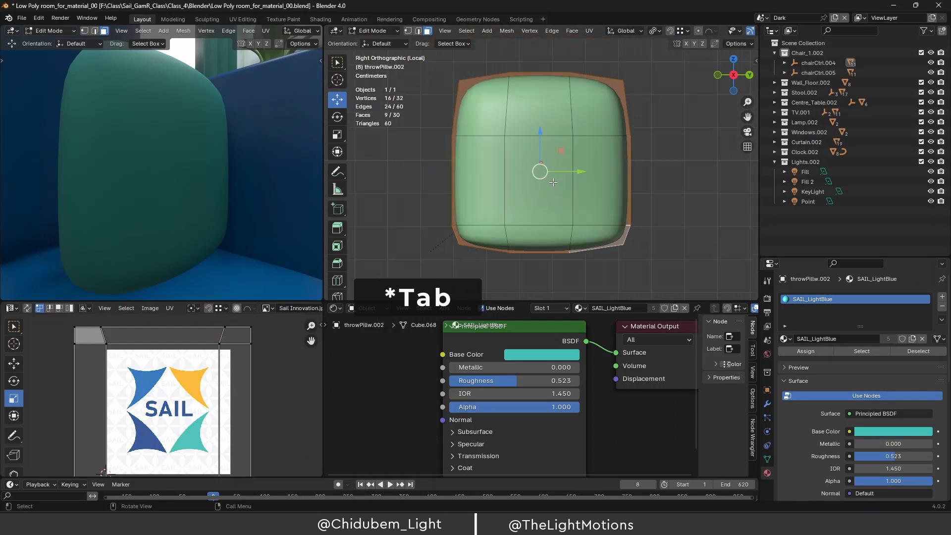
pyautogui.moveTo(555, 185); pyautogui.dragTo(570, 198, button='middle')
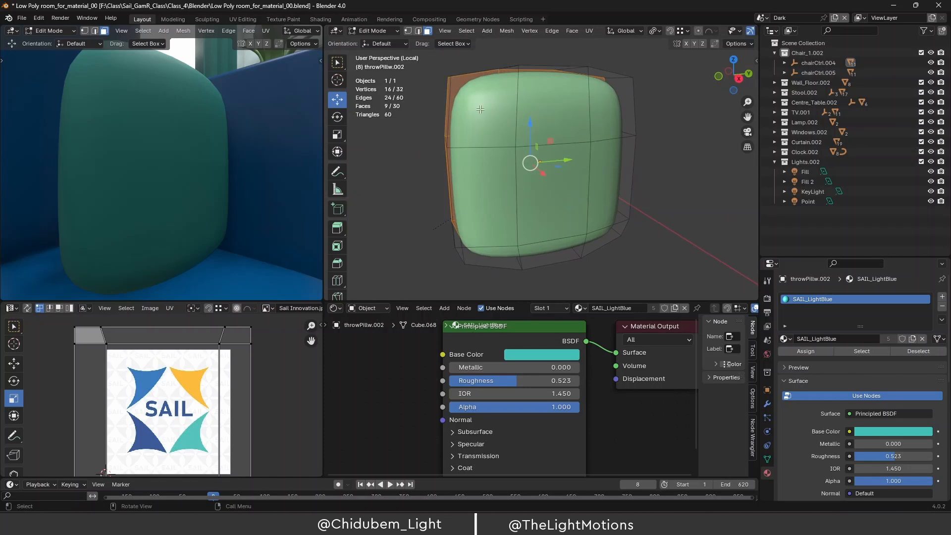
pyautogui.click(480, 111)
pyautogui.press('KP_3')
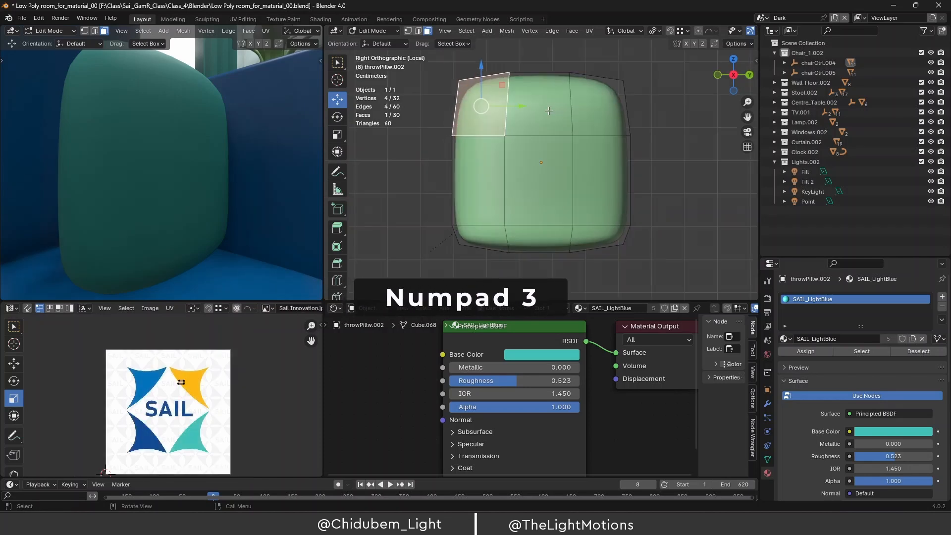
pyautogui.keyDown('shift'); pyautogui.click(537, 119); pyautogui.keyUp('shift')
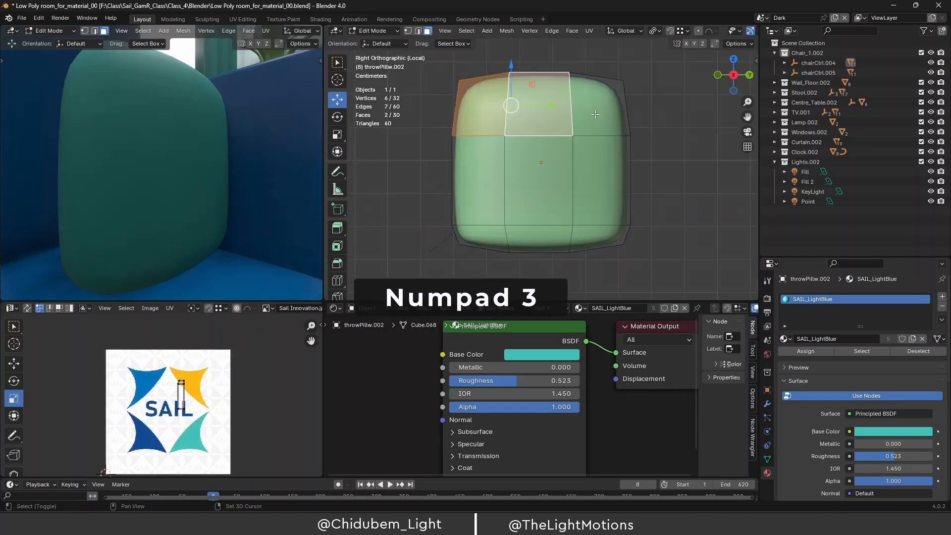
pyautogui.keyDown('shift'); pyautogui.click(583, 113); pyautogui.keyUp('shift')
pyautogui.keyDown('shift'); pyautogui.click(593, 173); pyautogui.keyUp('shift')
pyautogui.keyDown('shift'); pyautogui.click(534, 180); pyautogui.keyUp('shift')
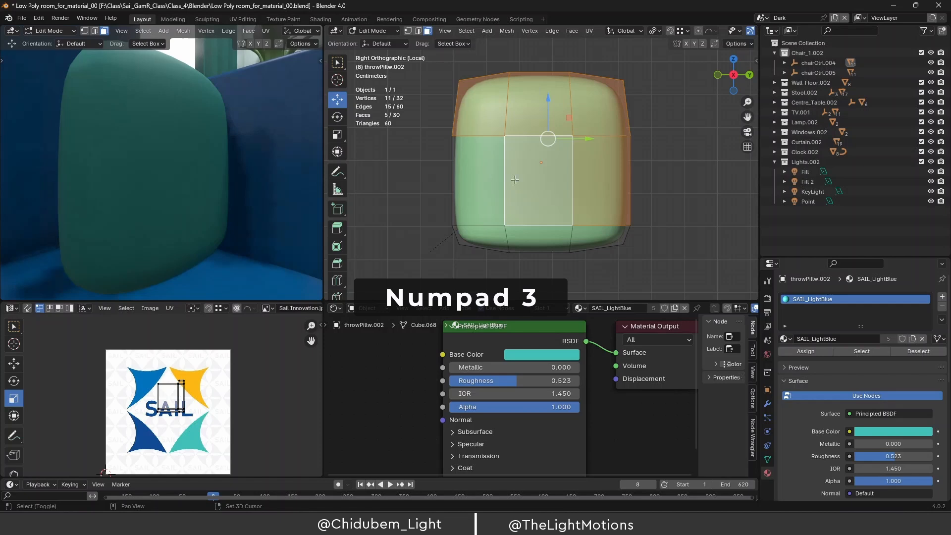
pyautogui.keyDown('shift'); pyautogui.click(481, 177); pyautogui.keyUp('shift')
pyautogui.keyDown('shift'); pyautogui.click(491, 237); pyautogui.keyUp('shift')
pyautogui.keyDown('shift'); pyautogui.click(532, 238); pyautogui.keyUp('shift')
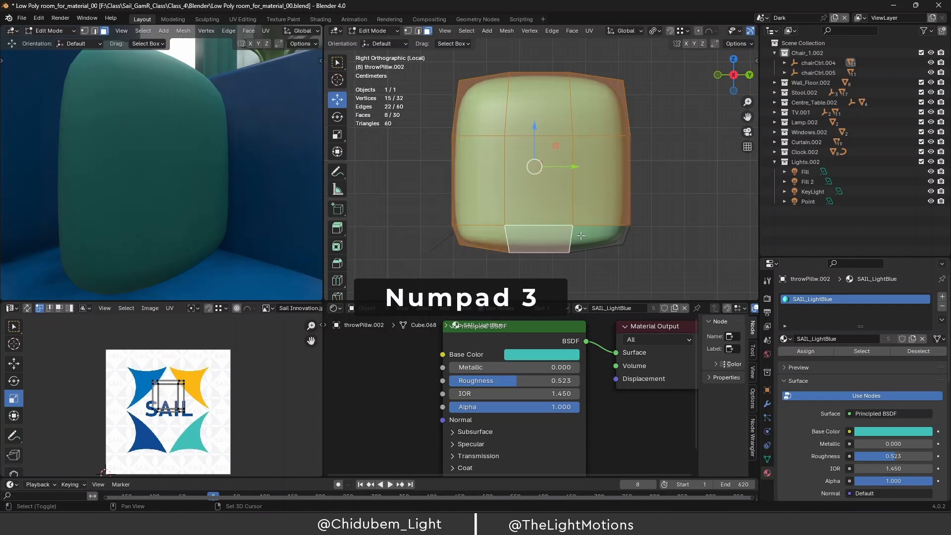
pyautogui.keyDown('shift'); pyautogui.click(607, 236); pyautogui.keyUp('shift')
pyautogui.moveTo(523, 177); pyautogui.dragTo(570, 182, button='middle')
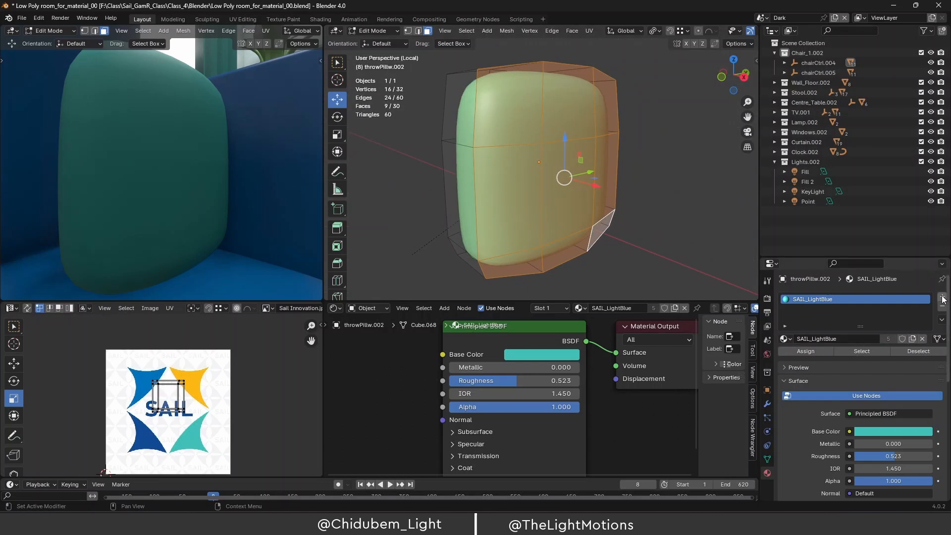
# Add a second material slot to the throw pillow with a new material named GamrLogp.
pyautogui.click(943, 298)
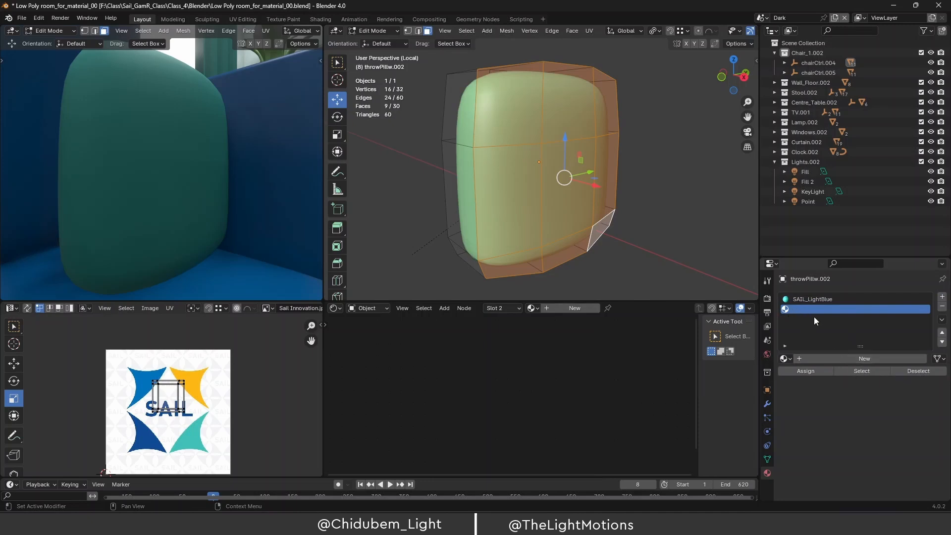
pyautogui.click(839, 358)
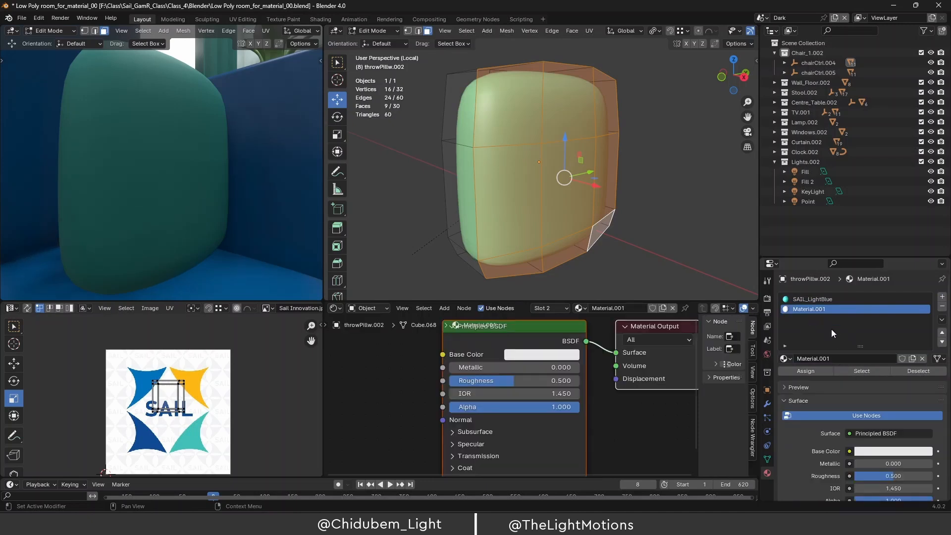
pyautogui.click(839, 358)
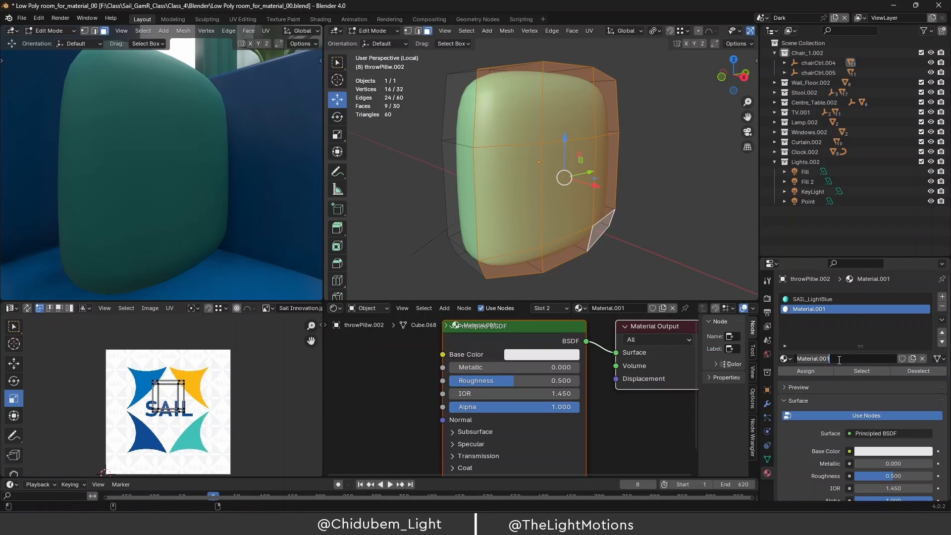
pyautogui.write('Log')
pyautogui.write('p')
pyautogui.write('Gamr')
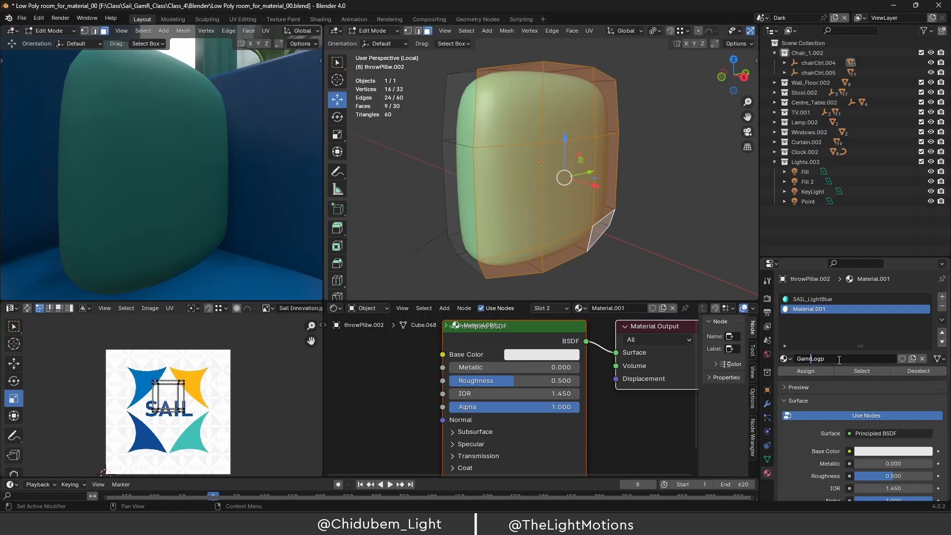
pyautogui.press('Return')
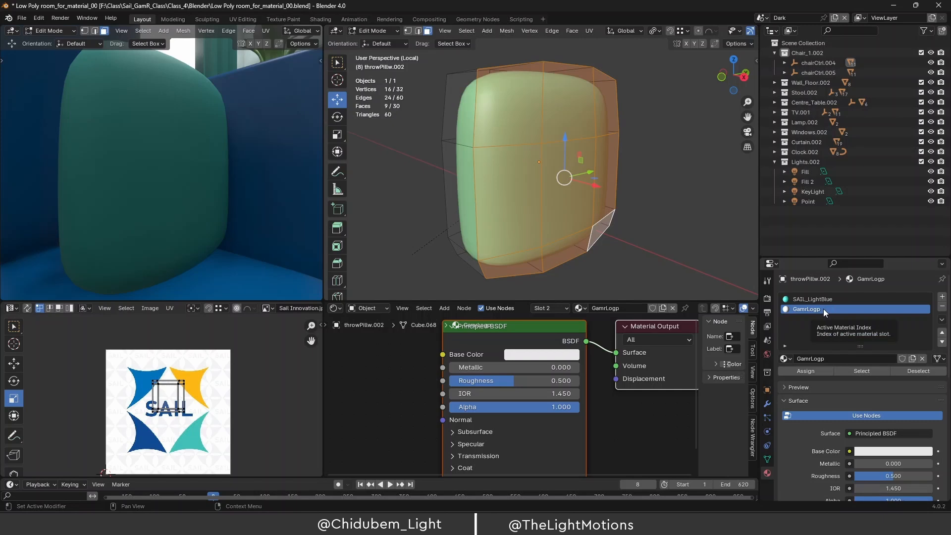
# Assign the GamrLogp material to the selected front faces and check the pillow in the rendered viewport.
pyautogui.click(806, 371)
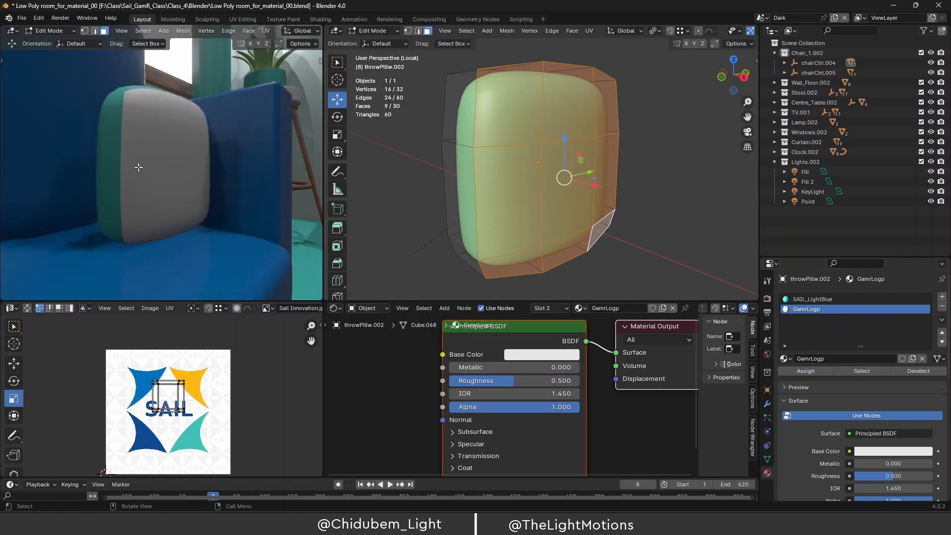
pyautogui.scroll(-3, 146, 161)
pyautogui.scroll(4, 123, 155)
pyautogui.scroll(-3, 153, 170)
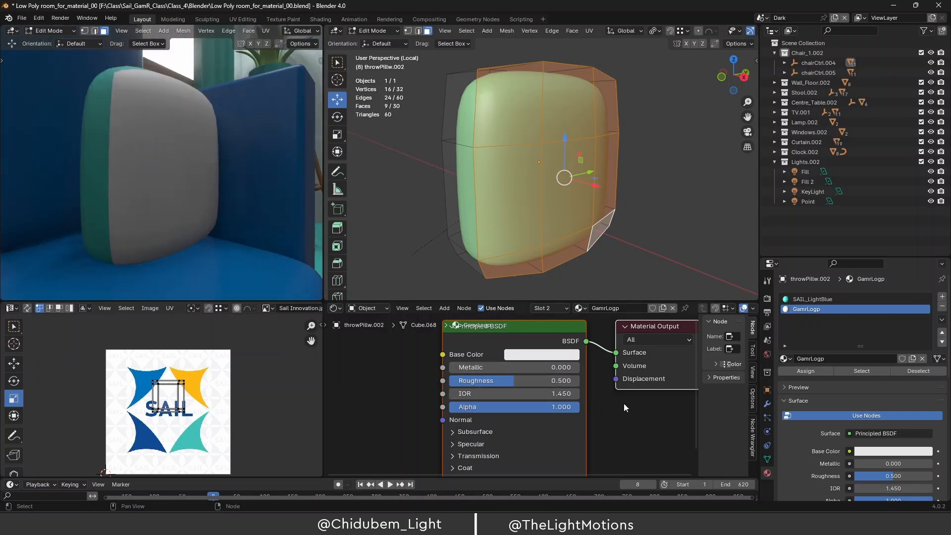
# Try GAMR-TM.png from the Logos folder as the Base Color texture of GamrLogp, and delete its node again.
pyautogui.scroll(-2, 624, 403)
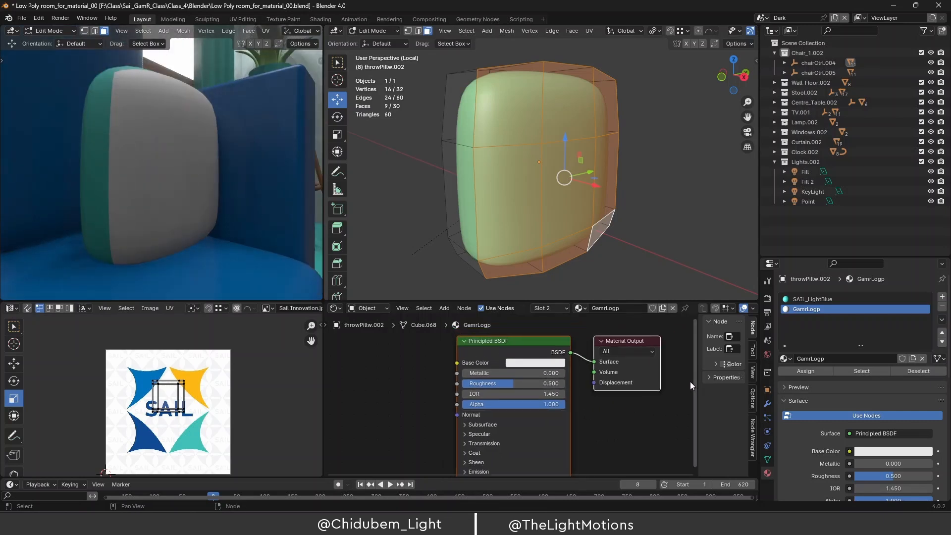
pyautogui.scroll(-2, 646, 400)
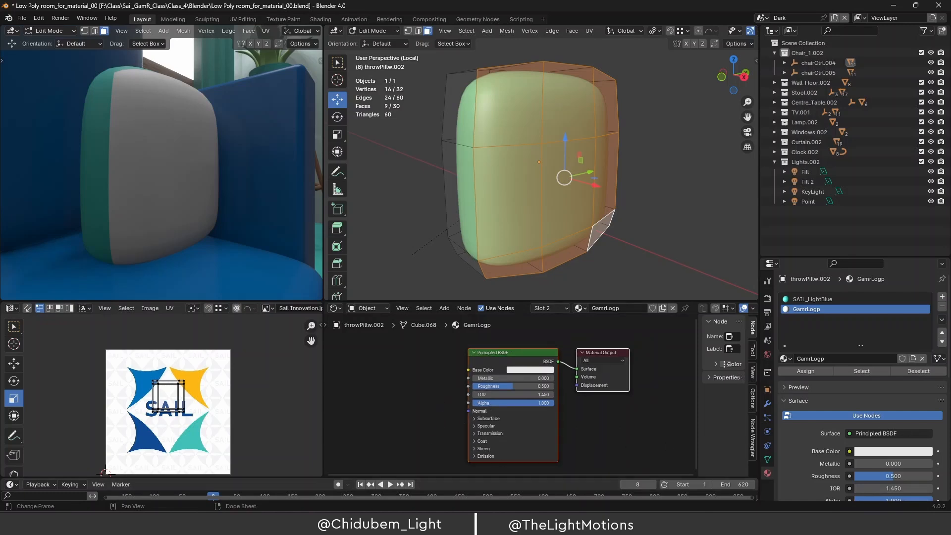
pyautogui.click(532, 522)
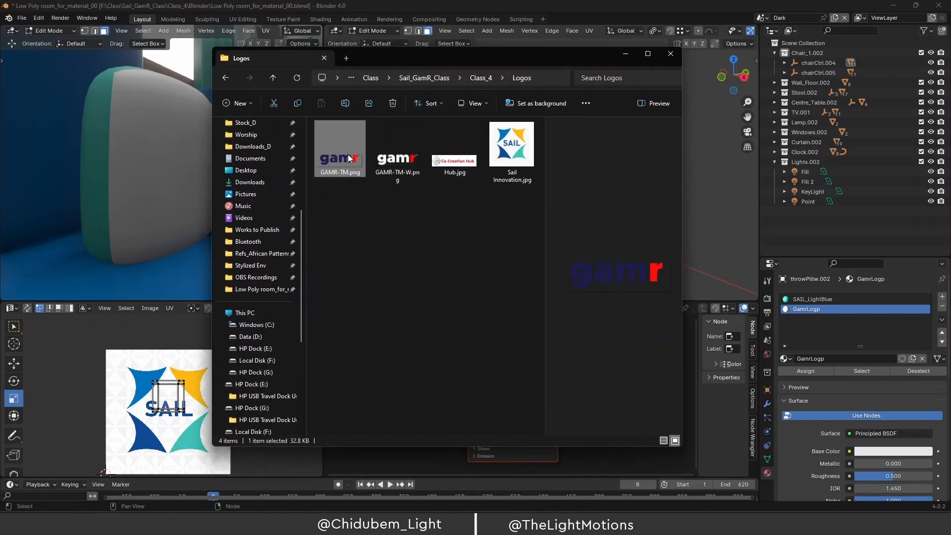
pyautogui.moveTo(447, 56); pyautogui.dragTo(770, 211)
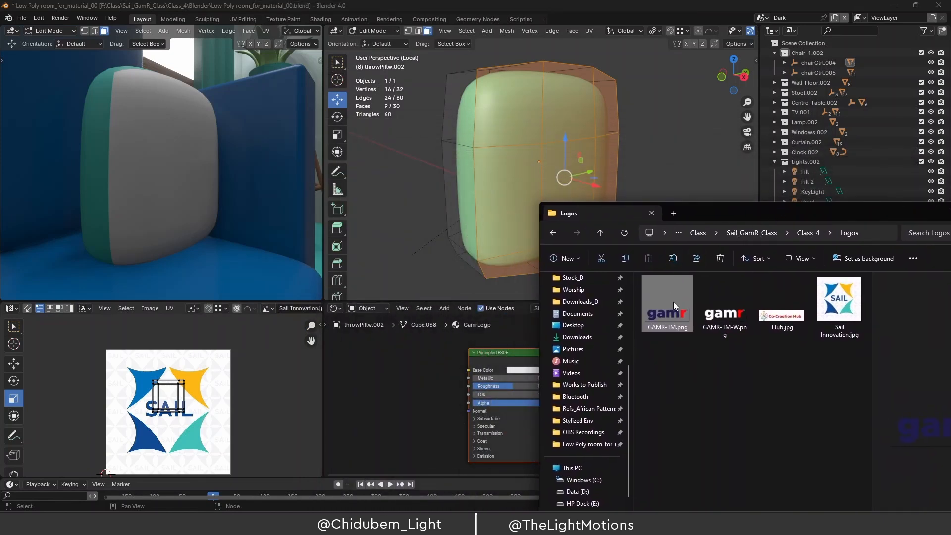
pyautogui.moveTo(398, 374); pyautogui.dragTo(378, 367)
pyautogui.moveTo(439, 374); pyautogui.dragTo(468, 372)
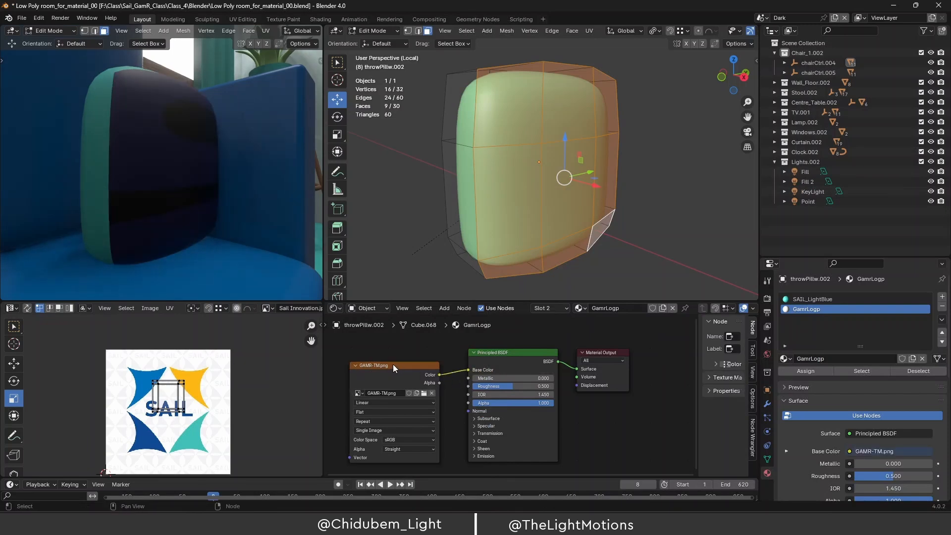
pyautogui.moveTo(393, 364); pyautogui.dragTo(400, 365)
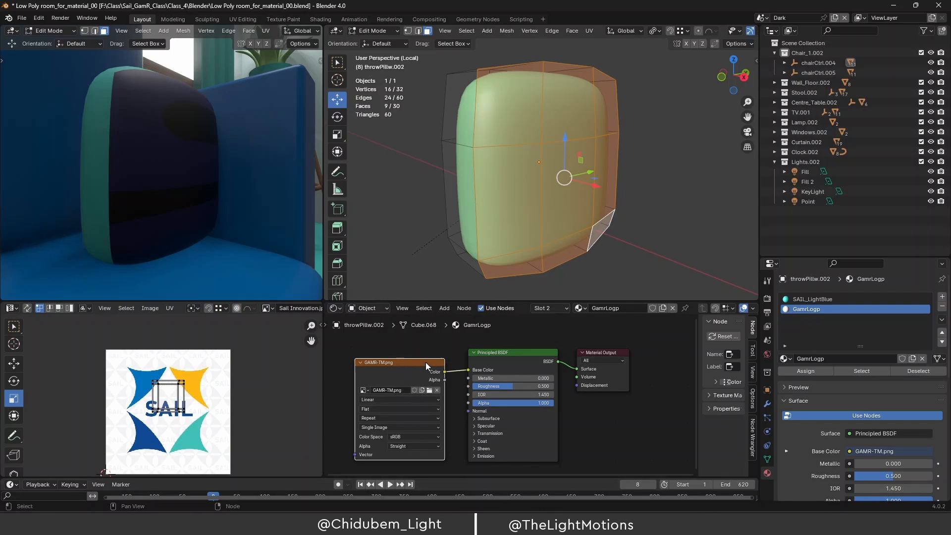
pyautogui.moveTo(424, 363); pyautogui.dragTo(418, 364)
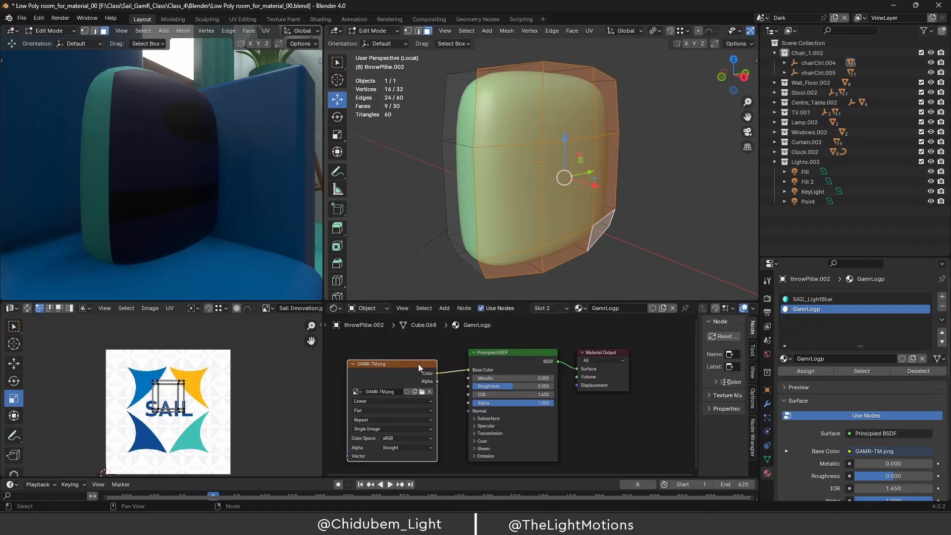
pyautogui.press('x')
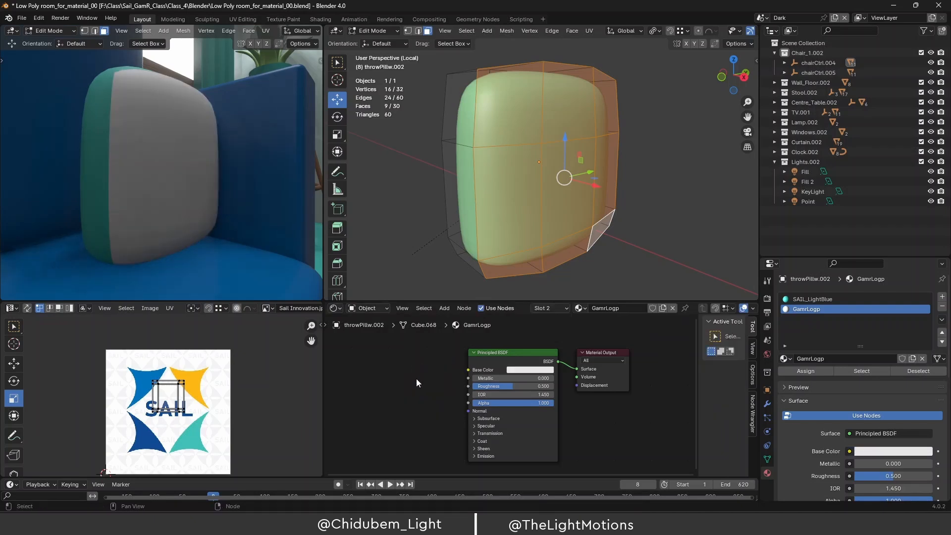
# Try a blank Image Texture node linked to Base Color, look at its image file browser, and delete the node.
pyautogui.hotkey('shift', 'a')
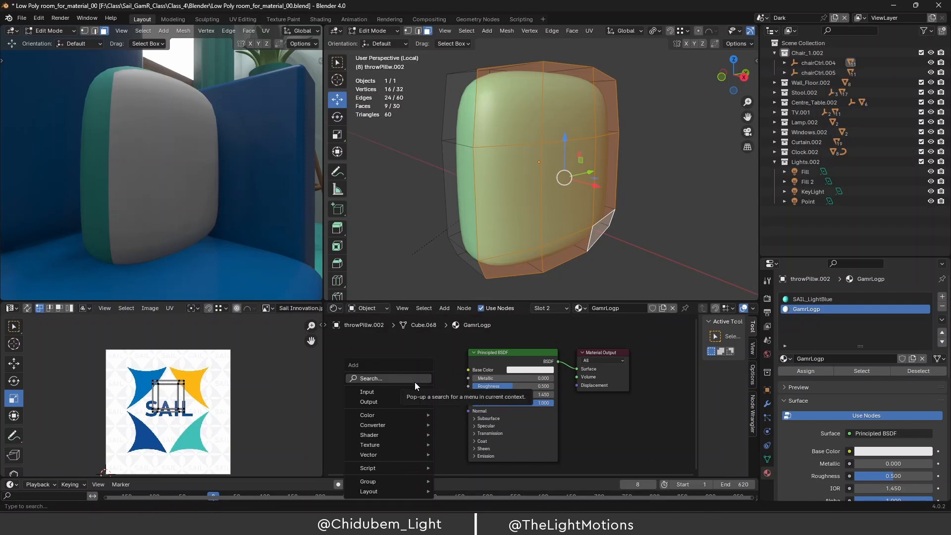
pyautogui.click(415, 382)
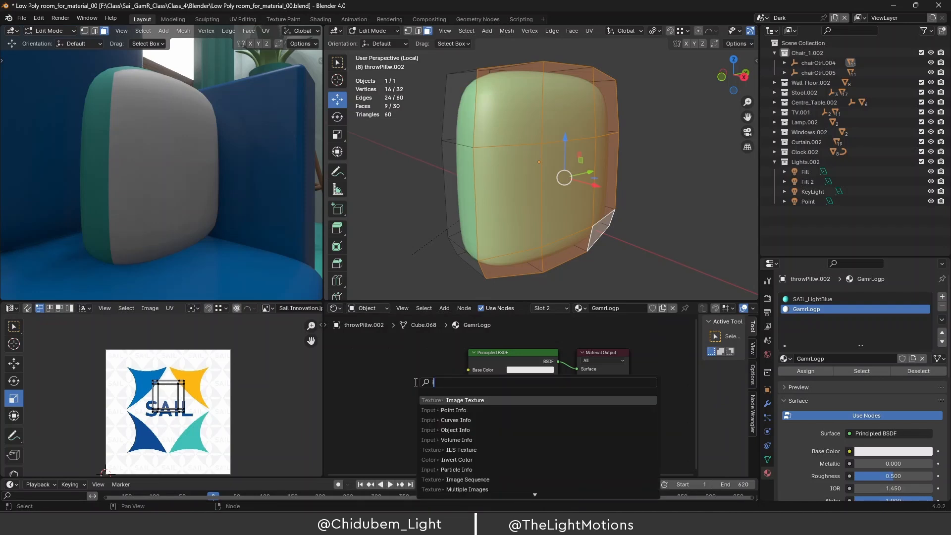
pyautogui.click(462, 400)
pyautogui.click(353, 375)
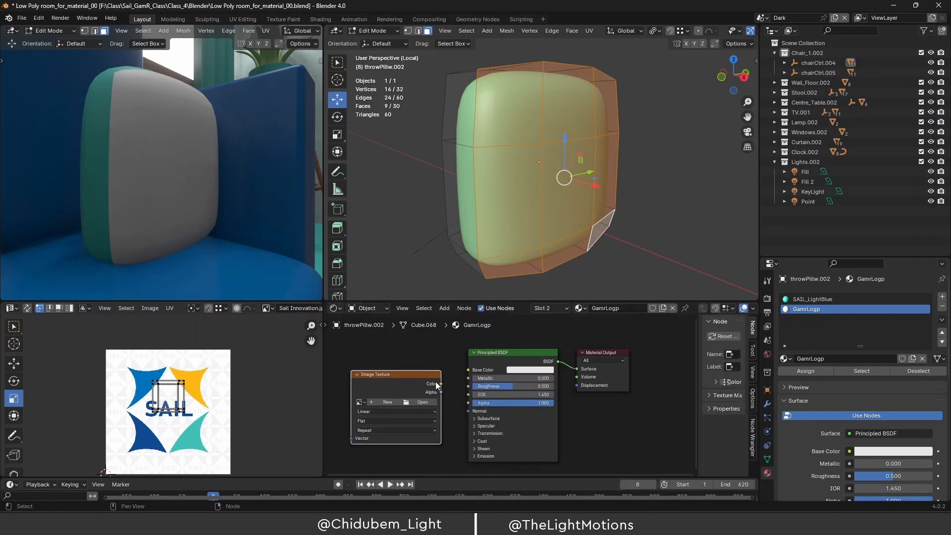
pyautogui.moveTo(440, 384); pyautogui.dragTo(467, 370)
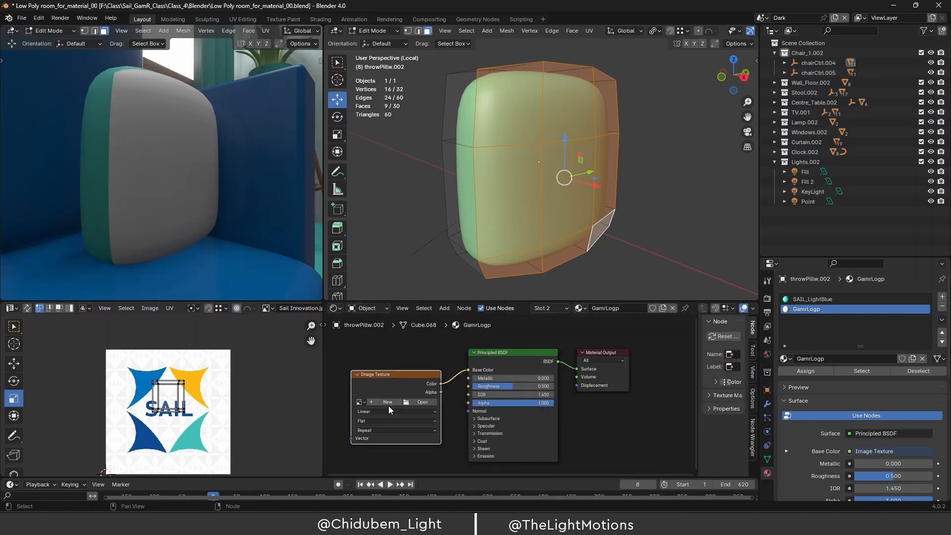
pyautogui.click(422, 401)
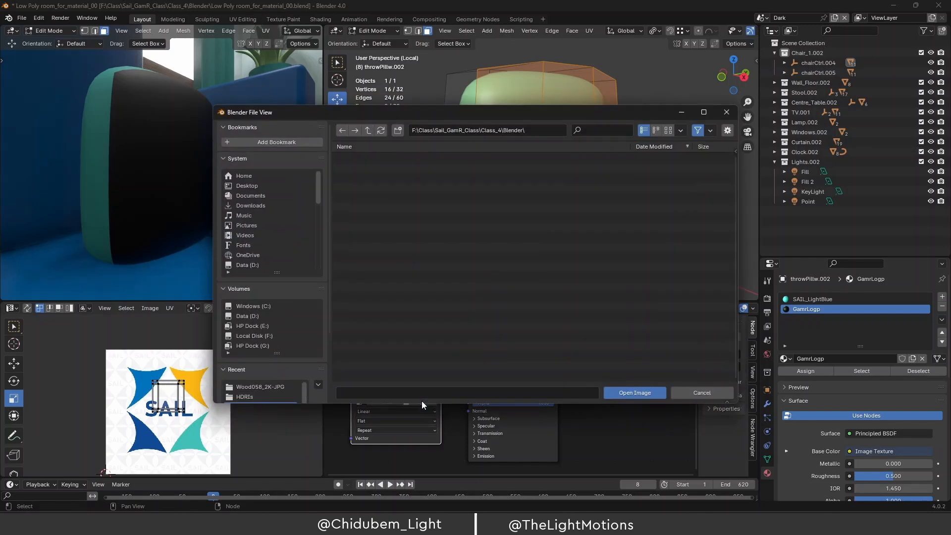
pyautogui.click(727, 112)
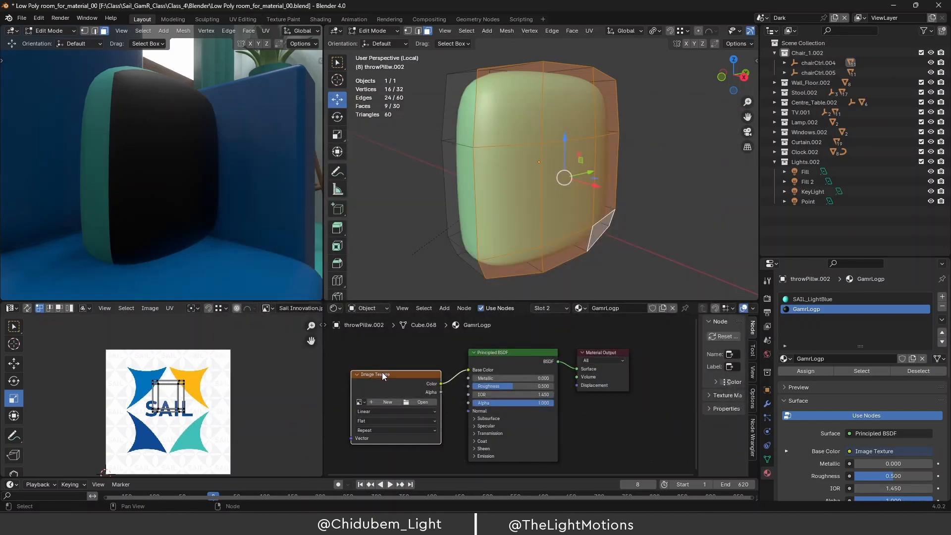
pyautogui.press('x')
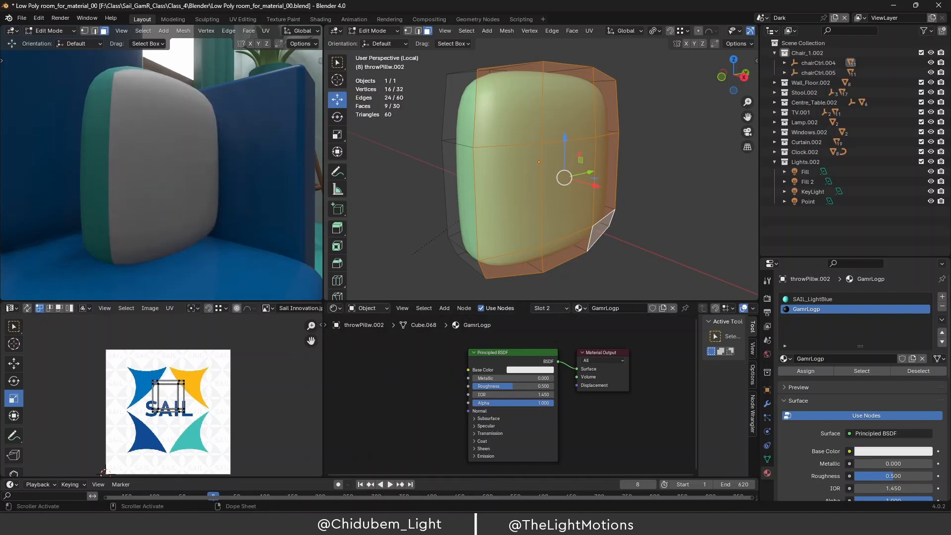
# Bring GAMR-TM.png from the Logos folder into the shader nodes and link its Color output to the Principled BSDF's Base Color.
pyautogui.moveTo(530, 523)
pyautogui.moveTo(525, 476)
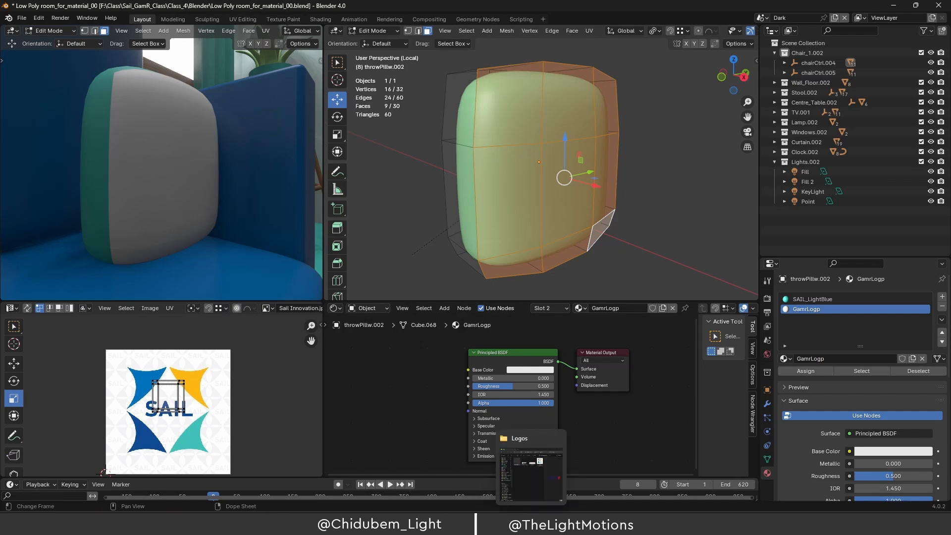
pyautogui.click(534, 483)
pyautogui.moveTo(405, 384); pyautogui.dragTo(374, 366)
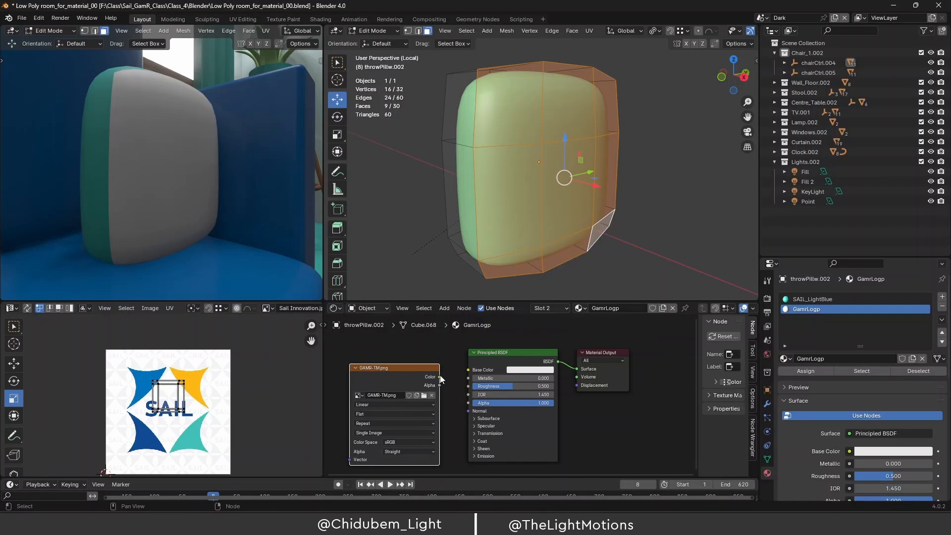
pyautogui.moveTo(440, 376); pyautogui.dragTo(471, 369)
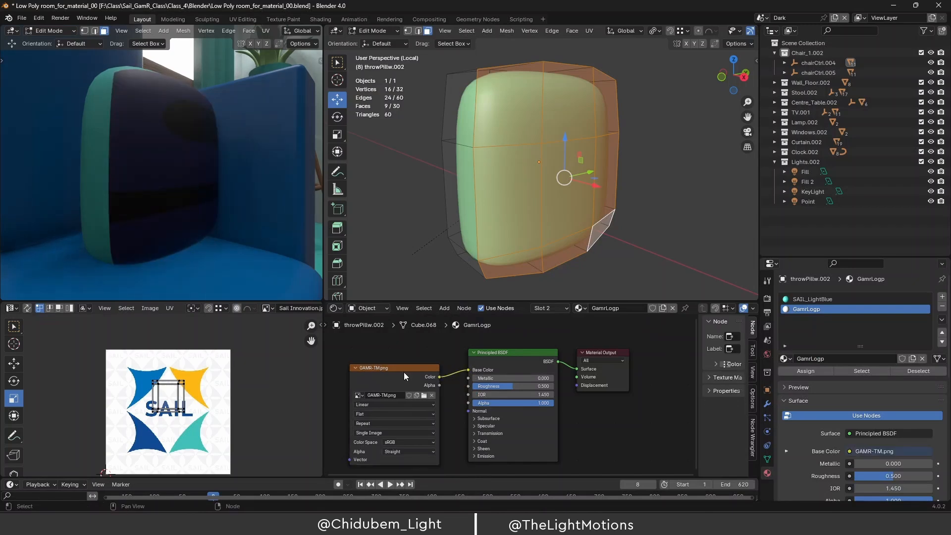
pyautogui.moveTo(402, 371); pyautogui.dragTo(404, 365)
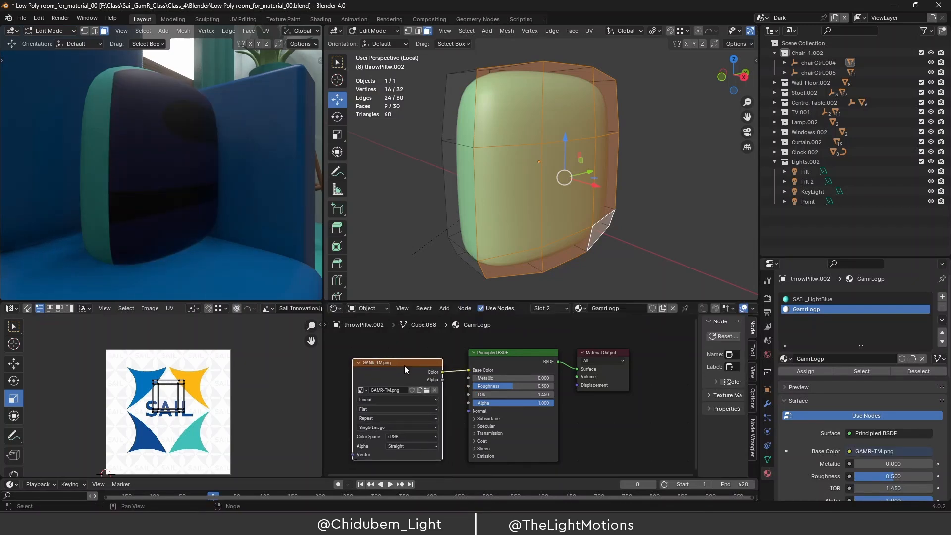
# Return the pillow to Object Mode, select its SAIL_LightBlue material slot, and show GAMR-TM.png in an Image Editor.
pyautogui.click(15, 309)
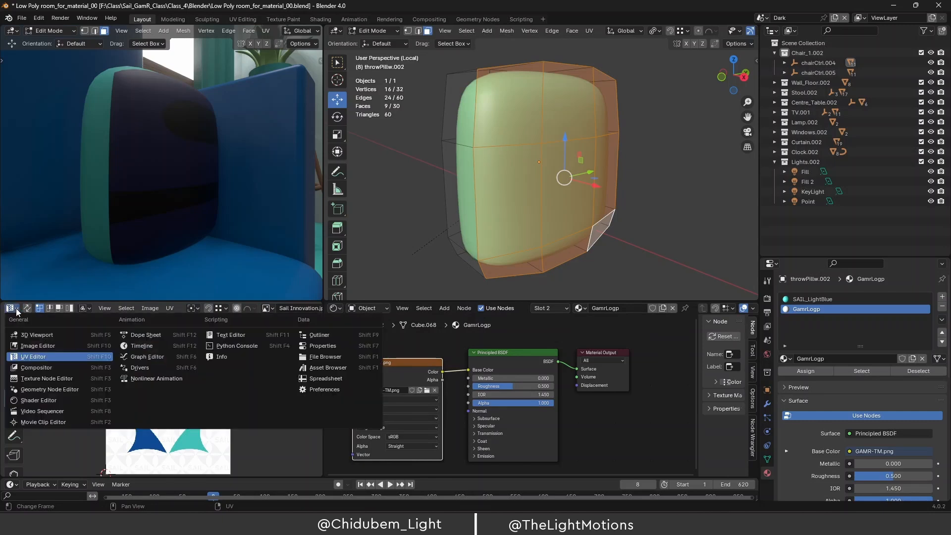
pyautogui.click(55, 358)
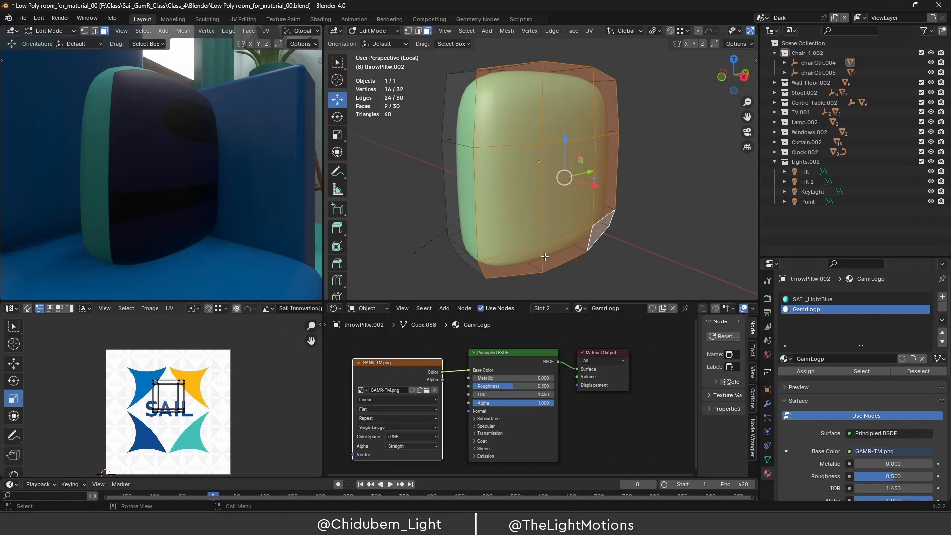
pyautogui.press('Tab')
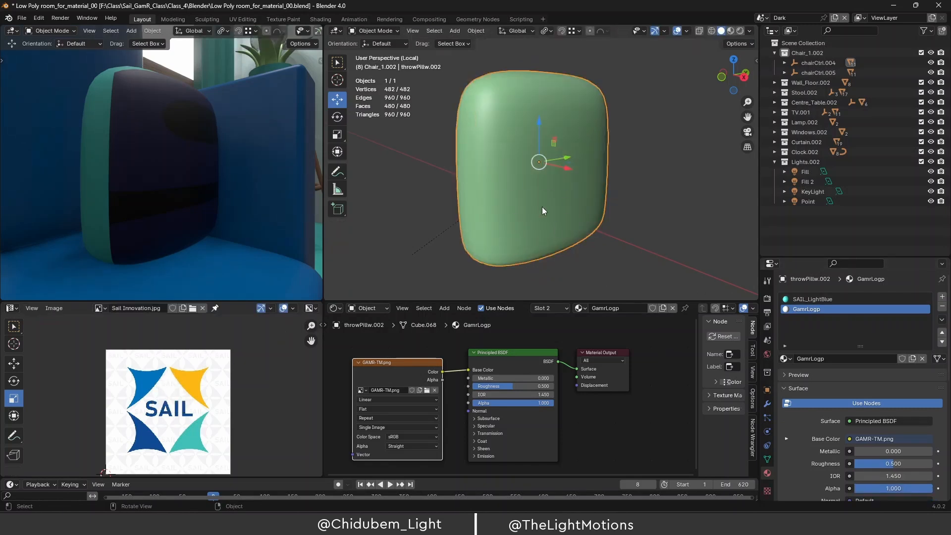
pyautogui.click(817, 299)
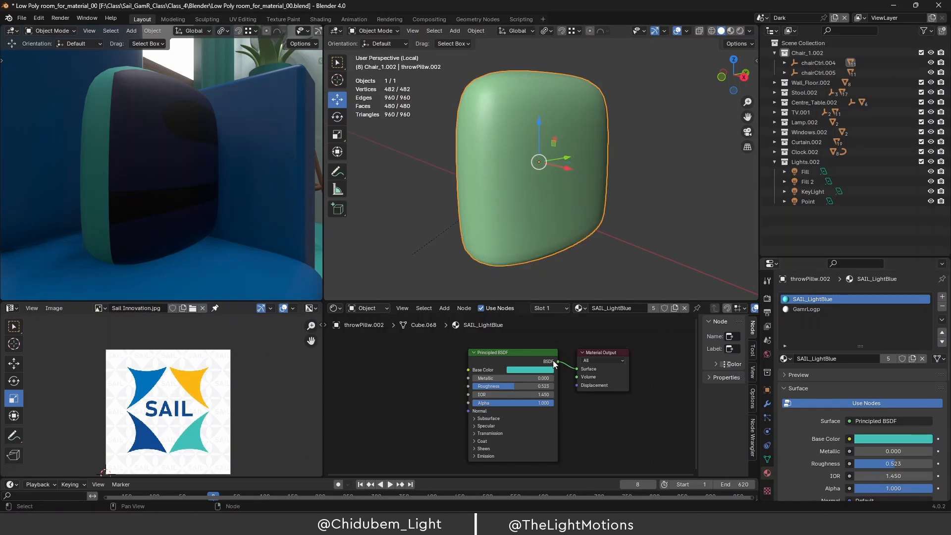
pyautogui.click(12, 308)
pyautogui.click(36, 345)
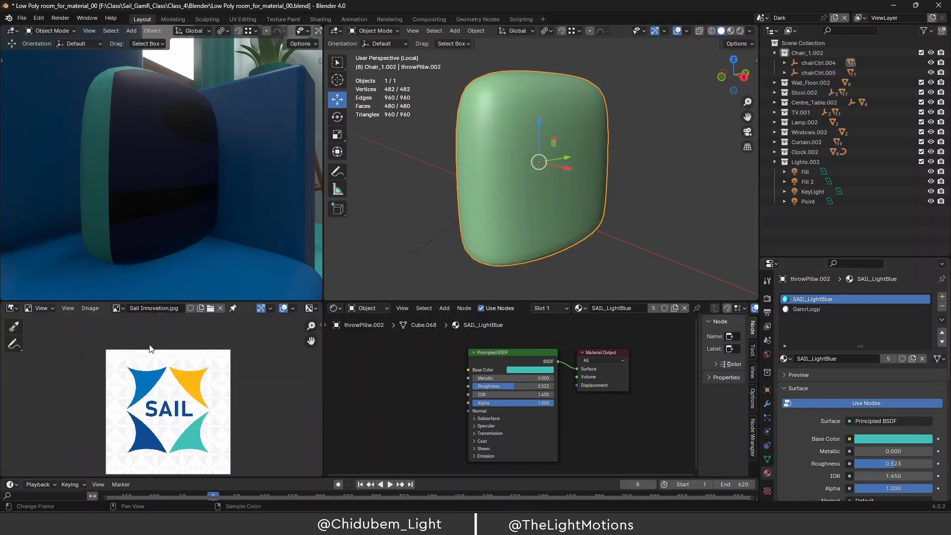
pyautogui.click(119, 308)
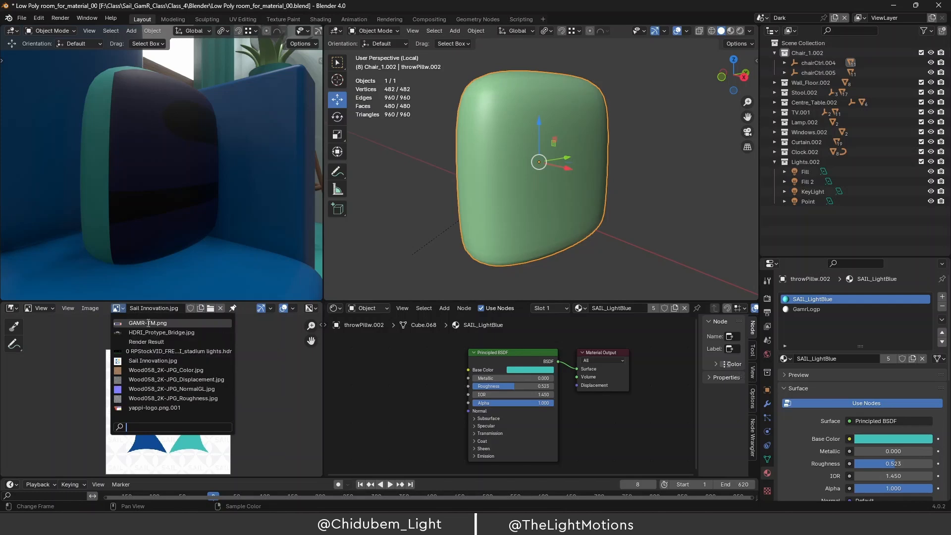
pyautogui.click(148, 322)
pyautogui.scroll(-1, 182, 378)
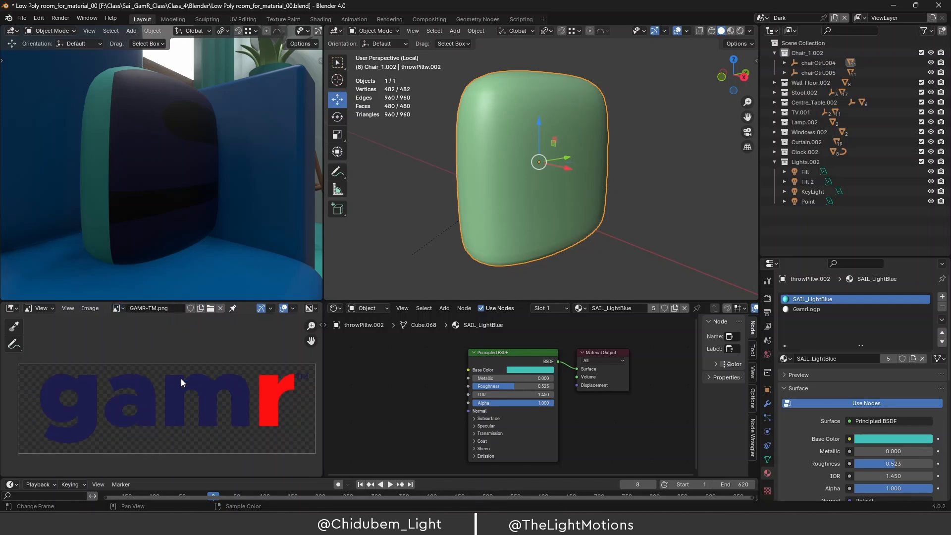
pyautogui.scroll(1, 181, 379)
pyautogui.scroll(-1, 181, 379)
# Try the dark blue sampled from the GAMR logo image as the Base Color of SAIL_LightBlue.
pyautogui.click(538, 371)
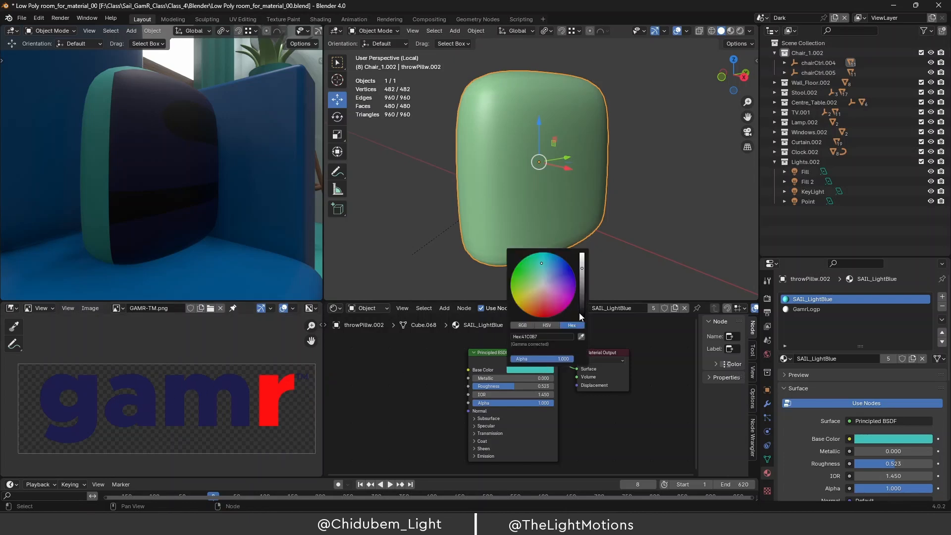
pyautogui.click(581, 336)
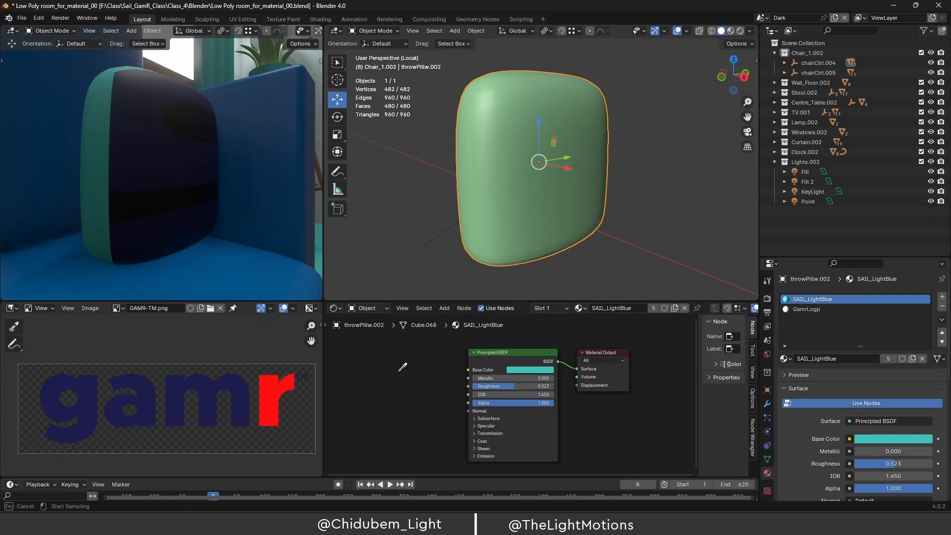
pyautogui.click(176, 382)
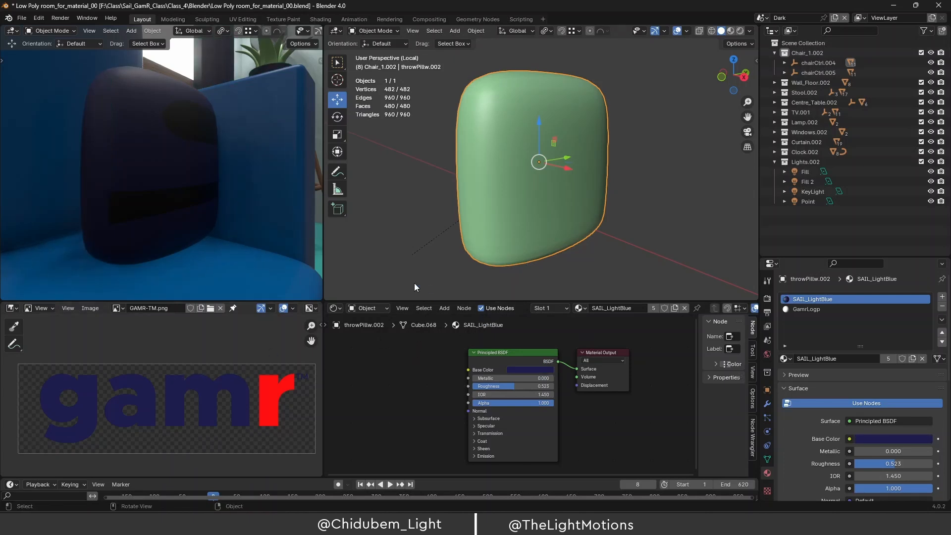
# Check the rendered room for other objects affected by the SAIL_LightBlue color change, and undo that change.
pyautogui.scroll(-8, 181, 188)
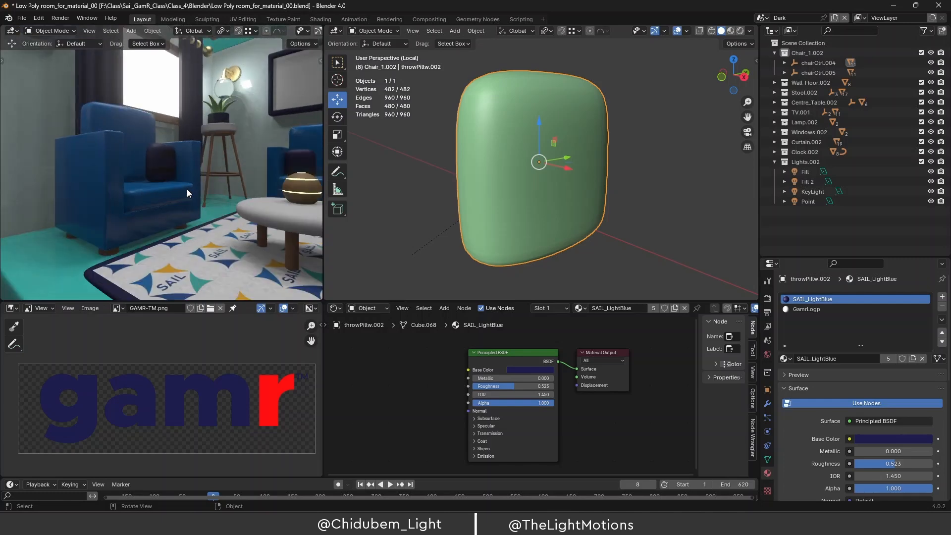
pyautogui.scroll(-8, 187, 188)
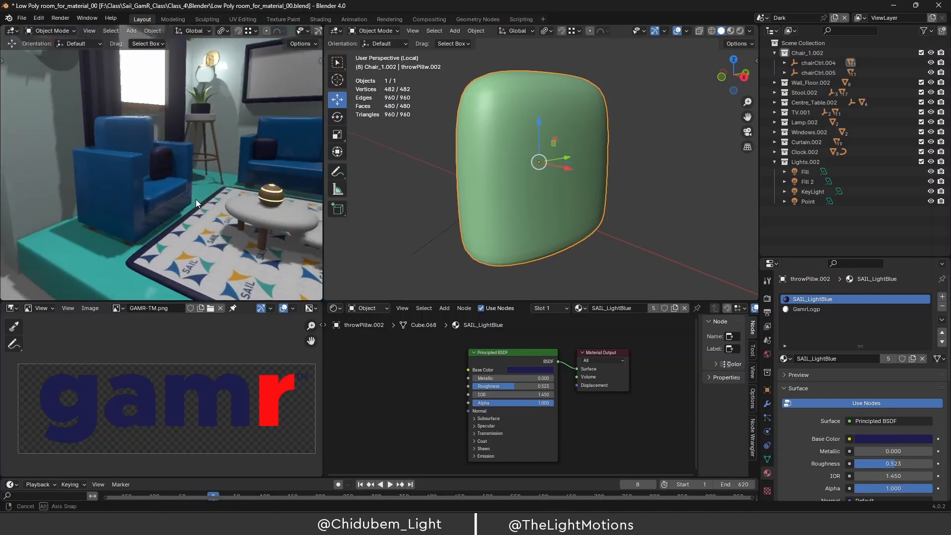
pyautogui.moveTo(186, 203); pyautogui.dragTo(177, 176, button='middle')
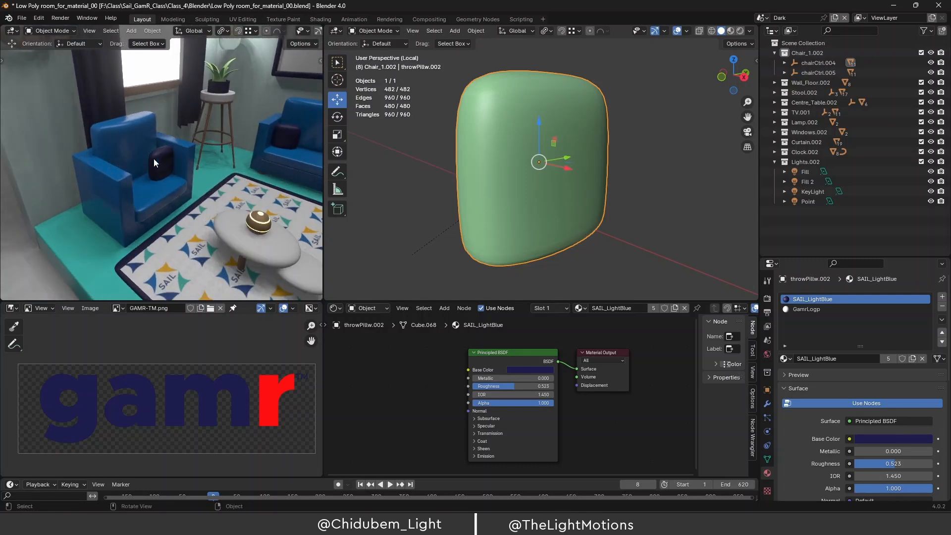
pyautogui.scroll(-2, 161, 168)
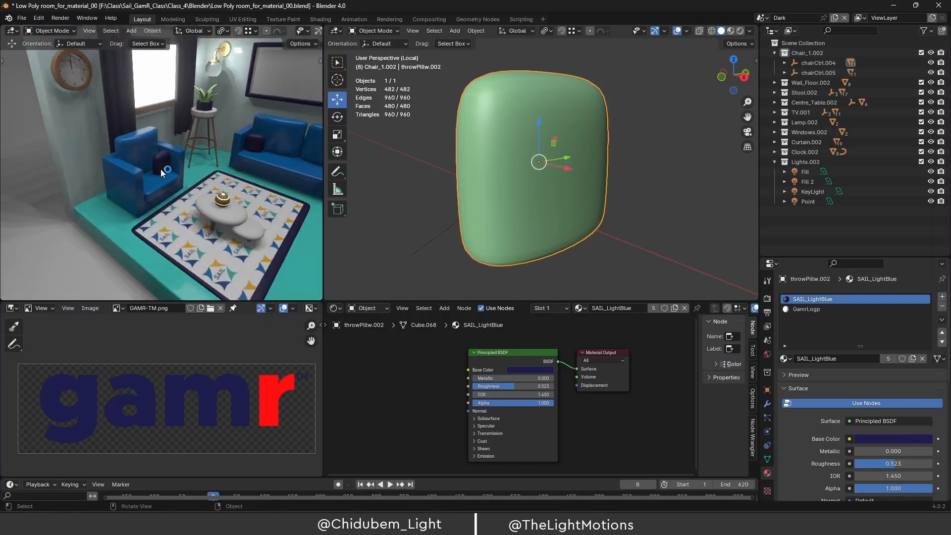
pyautogui.scroll(5, 160, 170)
pyautogui.scroll(-5, 160, 169)
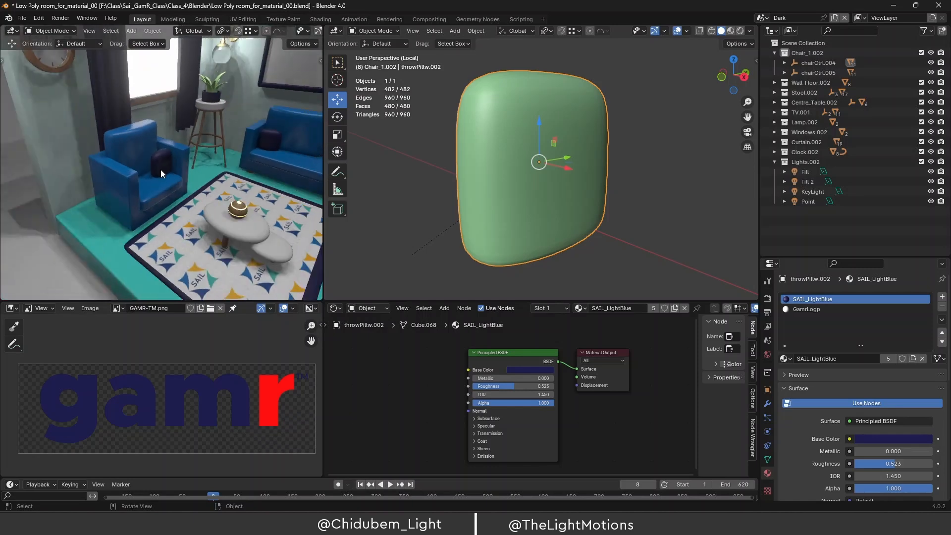
pyautogui.moveTo(162, 173)
pyautogui.mouseDown(button='middle')
pyautogui.moveTo(143, 183)
pyautogui.moveTo(153, 182)
pyautogui.mouseUp(button='middle')
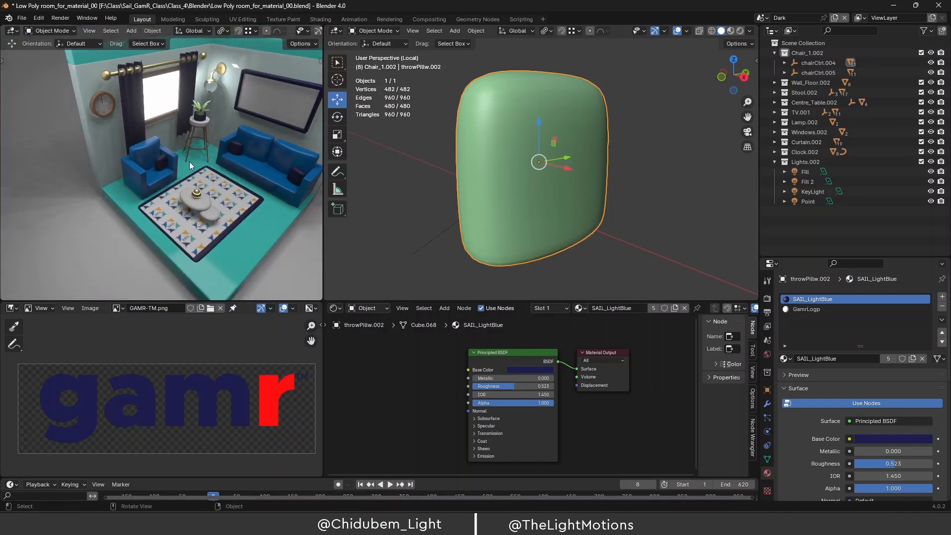
pyautogui.scroll(2, 189, 161)
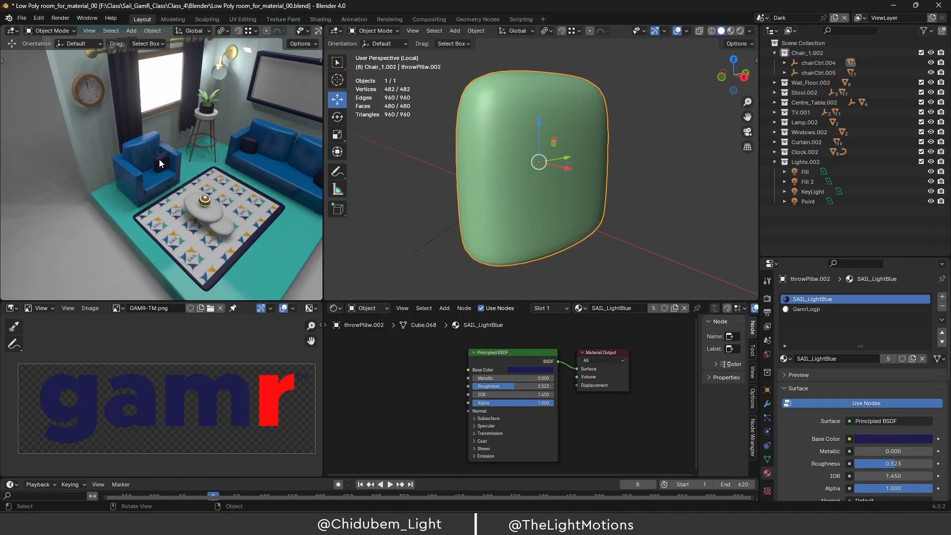
pyautogui.hotkey('ctrl', 'z')
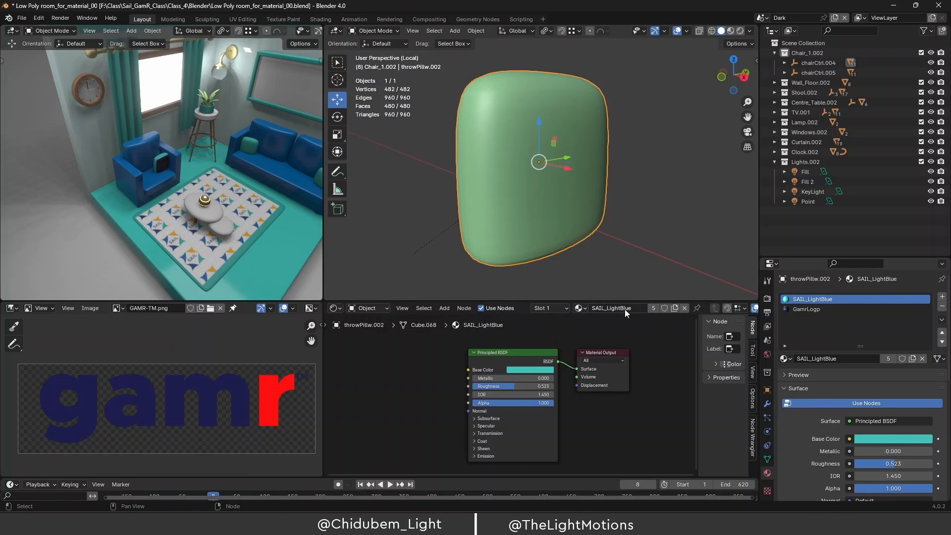
# Make a separate copy of the SAIL_LightBlue material for the pillow and rename it Gamr_White.
pyautogui.click(674, 308)
pyautogui.doubleClick(634, 308)
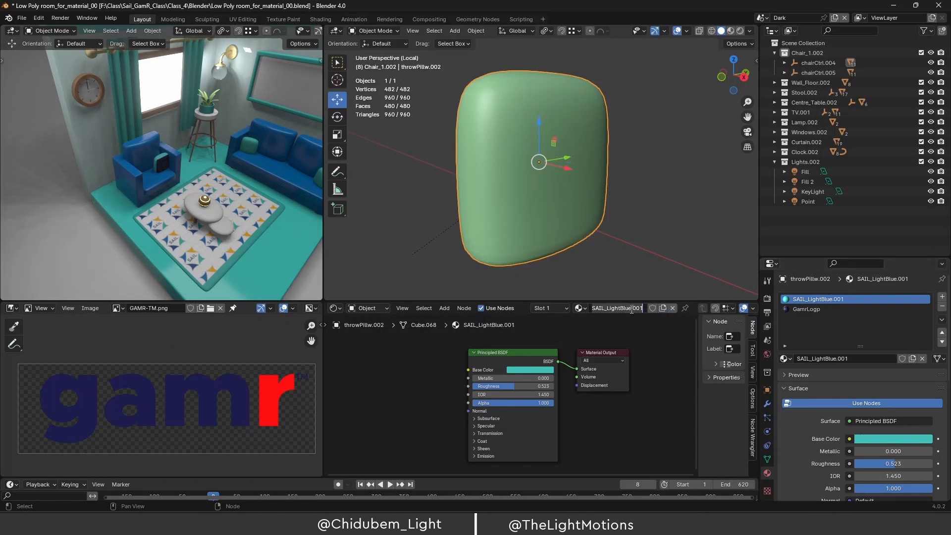
pyautogui.hotkey('ctrl', 'a')
pyautogui.press('BackSpace')
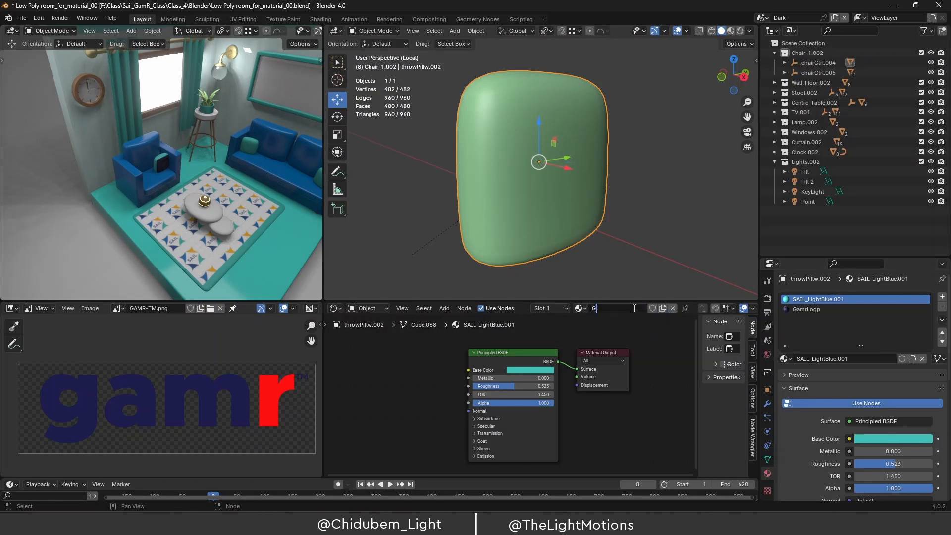
pyautogui.write('Gamr_White')
pyautogui.press('Return')
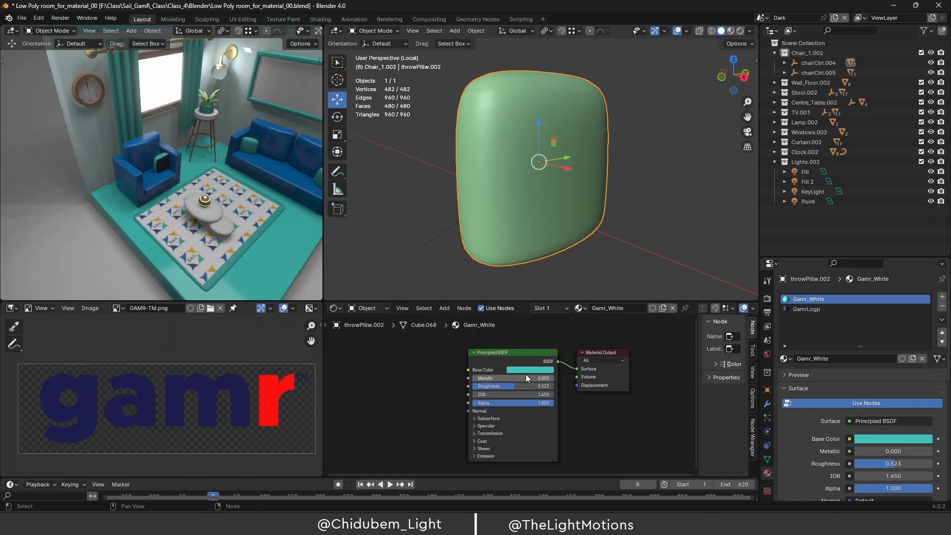
# Set the Gamr_White material's Base Color to white and its Roughness to 0.245, and check the pillow up close.
pyautogui.click(528, 369)
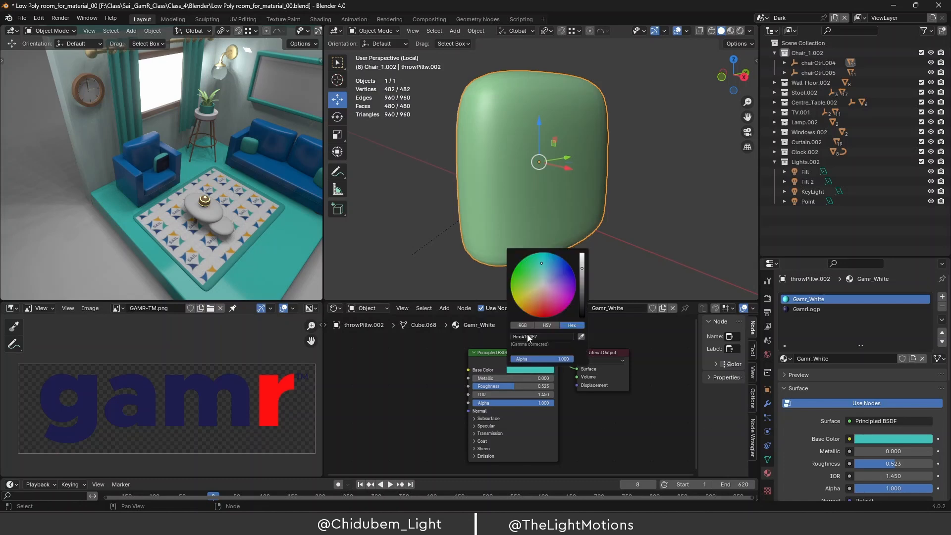
pyautogui.click(543, 284)
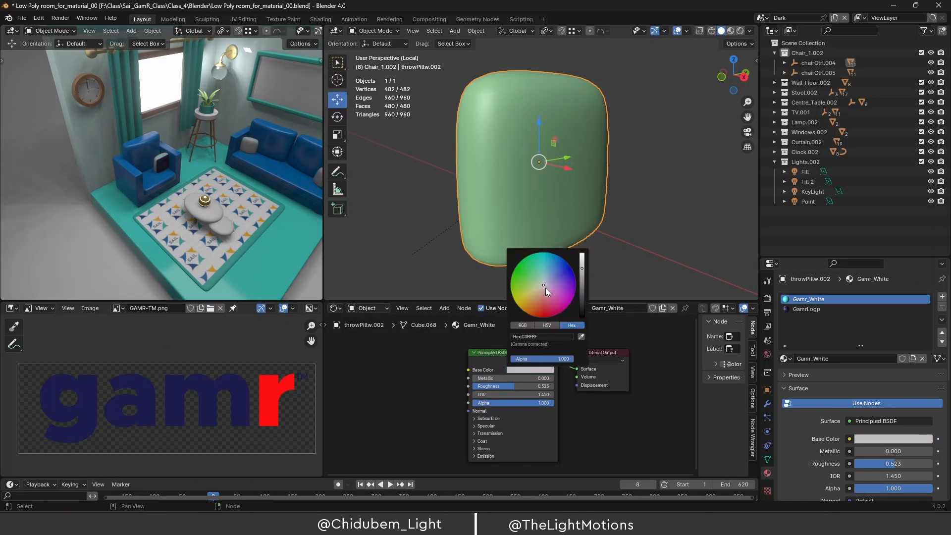
pyautogui.moveTo(543, 284); pyautogui.dragTo(582, 254)
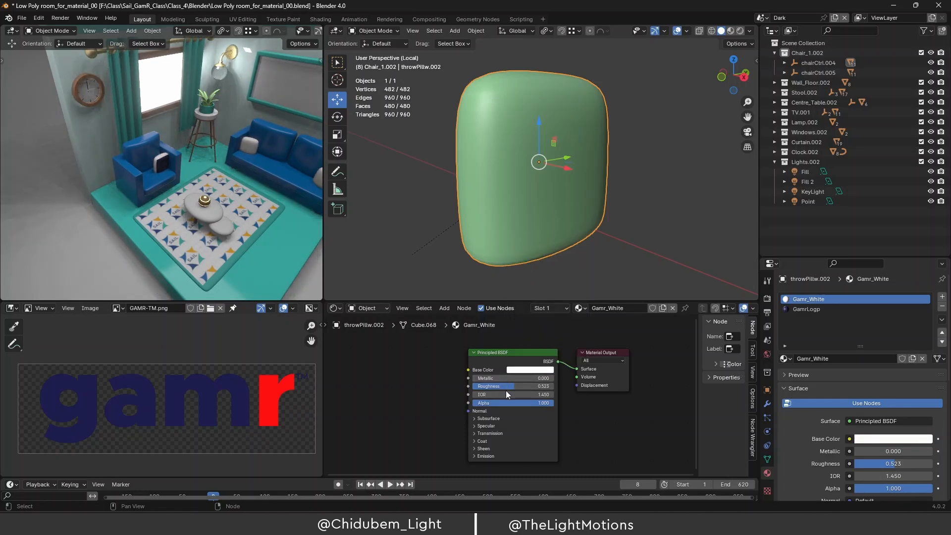
pyautogui.moveTo(513, 387); pyautogui.dragTo(492, 385)
pyautogui.scroll(8, 171, 162)
pyautogui.scroll(-1, 174, 162)
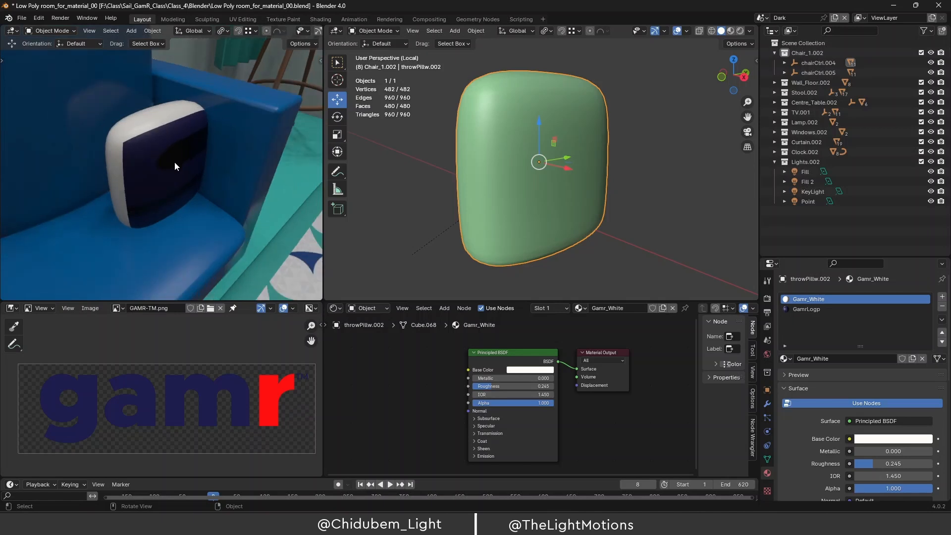
# Select the GamrLogp slot, put the pillow in Edit Mode in right view, and show its selected faces in the UV Editor.
pyautogui.click(810, 309)
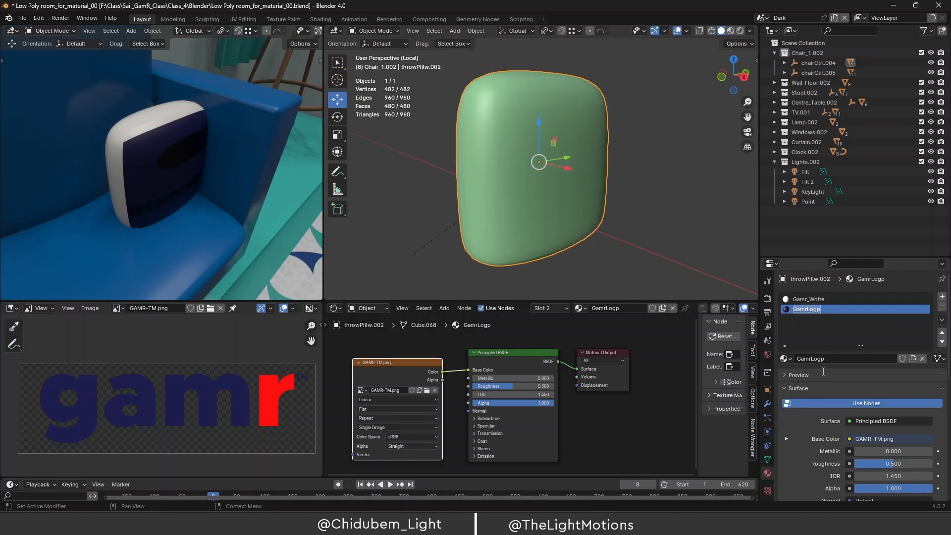
pyautogui.click(819, 328)
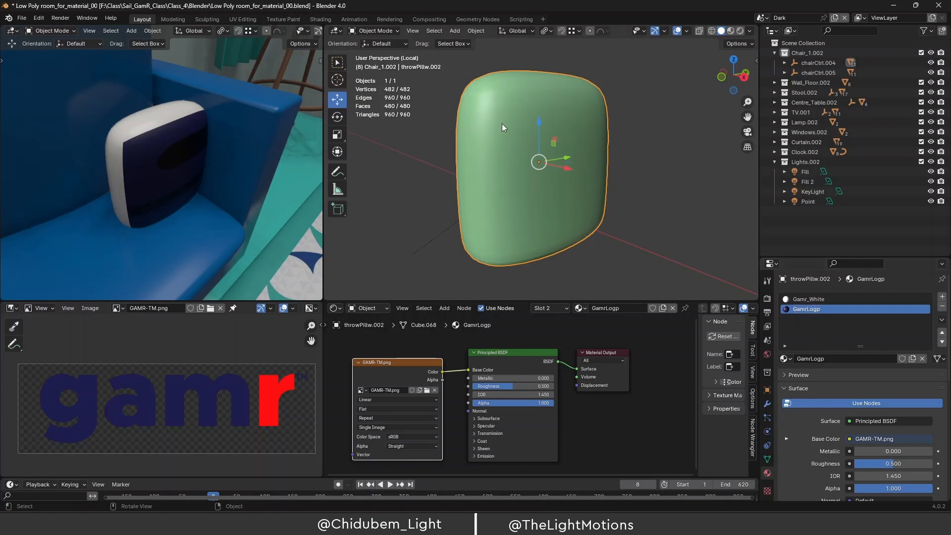
pyautogui.press('KP_3')
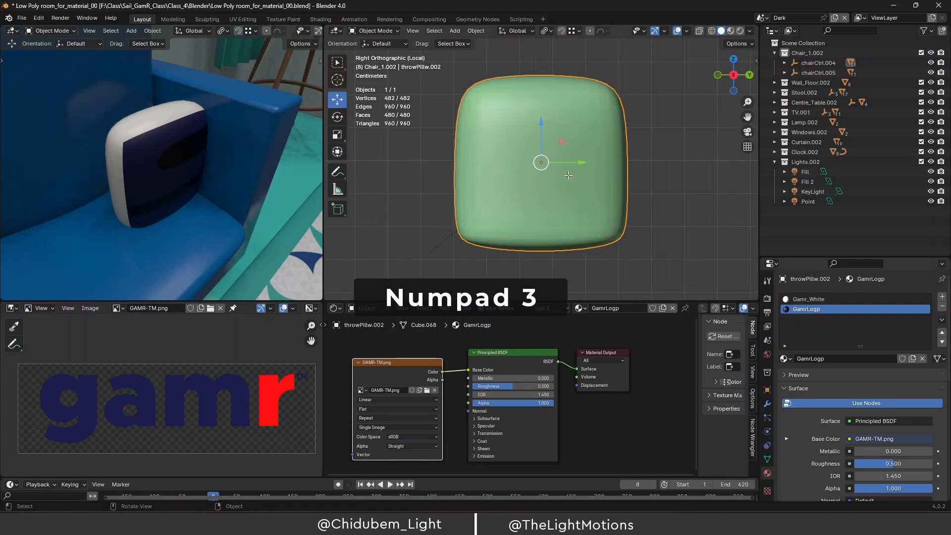
pyautogui.press('Tab')
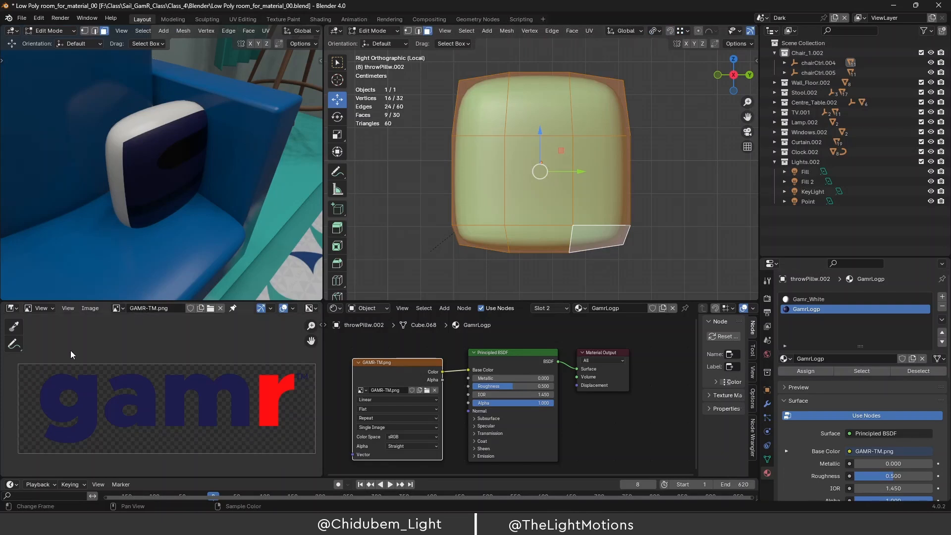
pyautogui.click(17, 310)
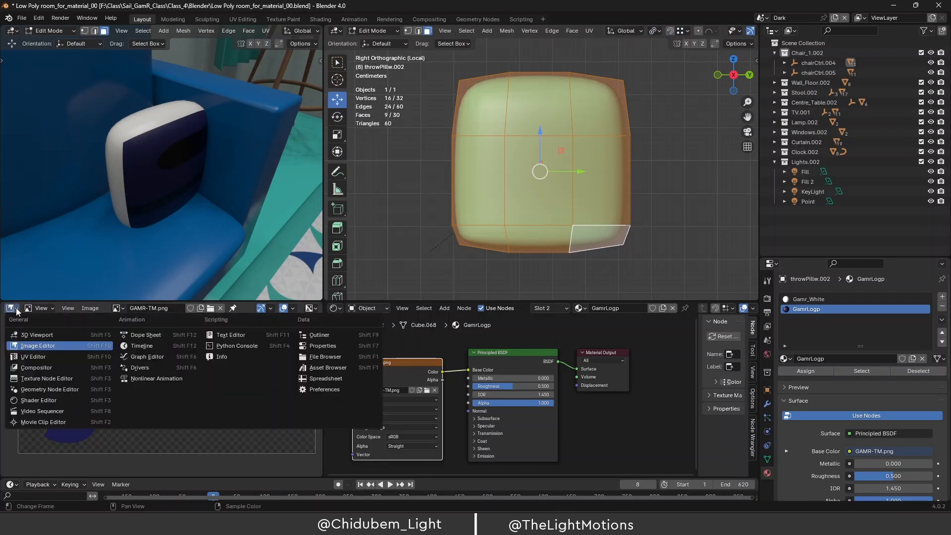
pyautogui.click(45, 356)
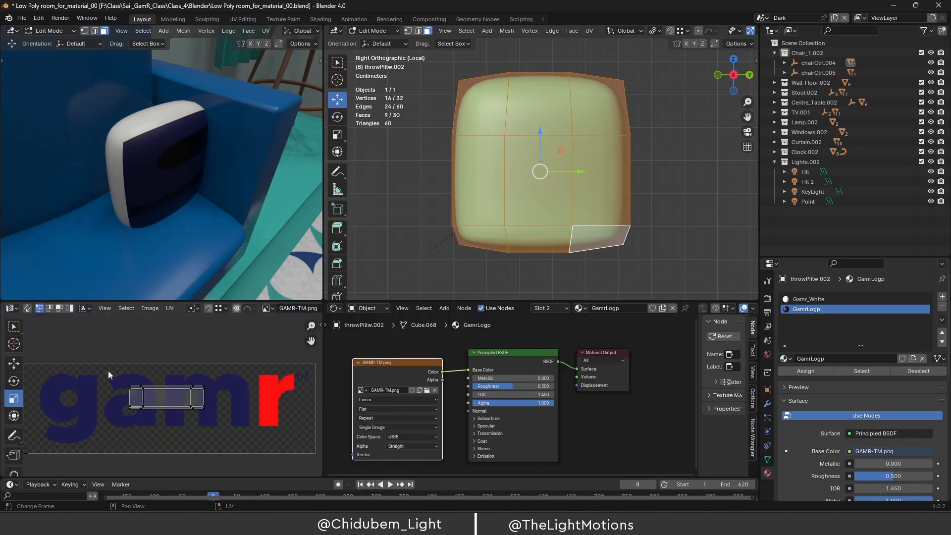
# Select the pillow's UV faces, scale them up over the whole GAMR logo, move them into place, and check the rendered pillow.
pyautogui.scroll(-2, 211, 388)
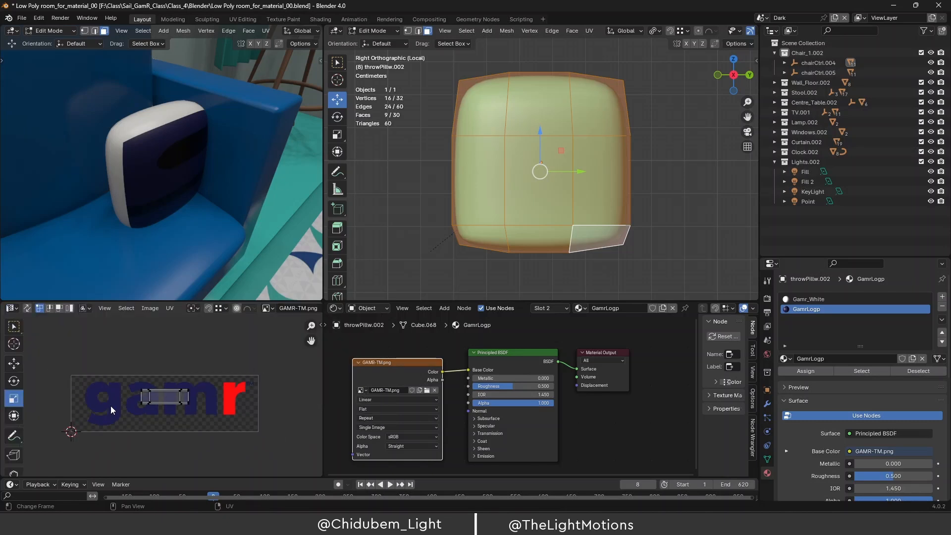
pyautogui.scroll(1, 111, 406)
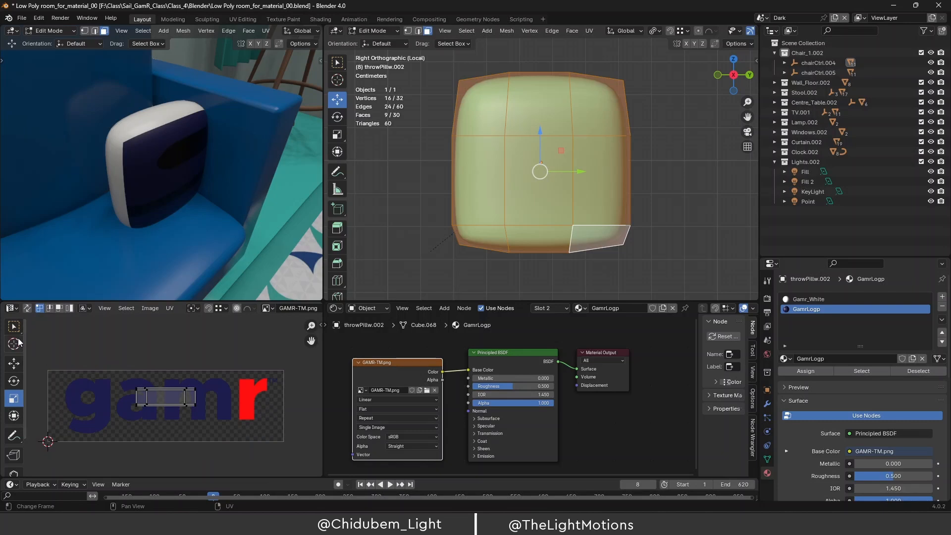
pyautogui.click(159, 400)
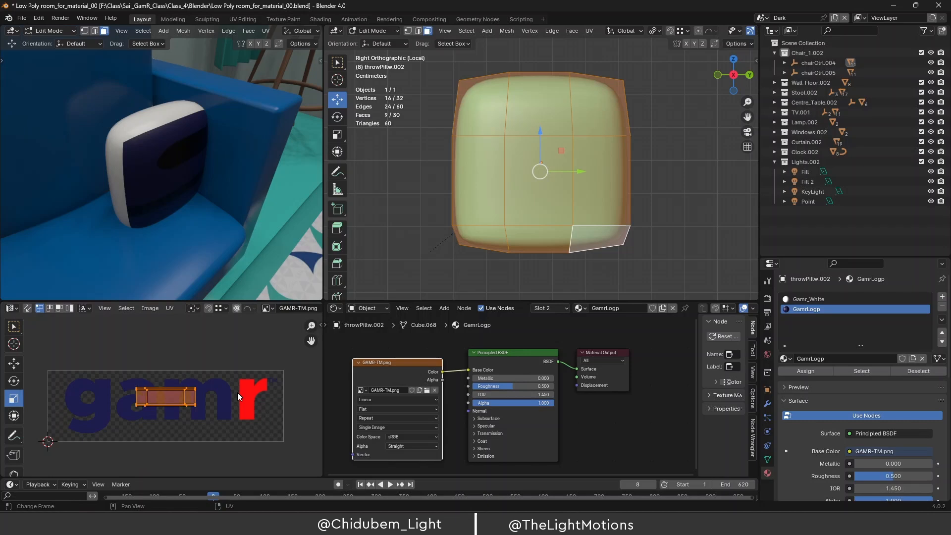
pyautogui.press('s')
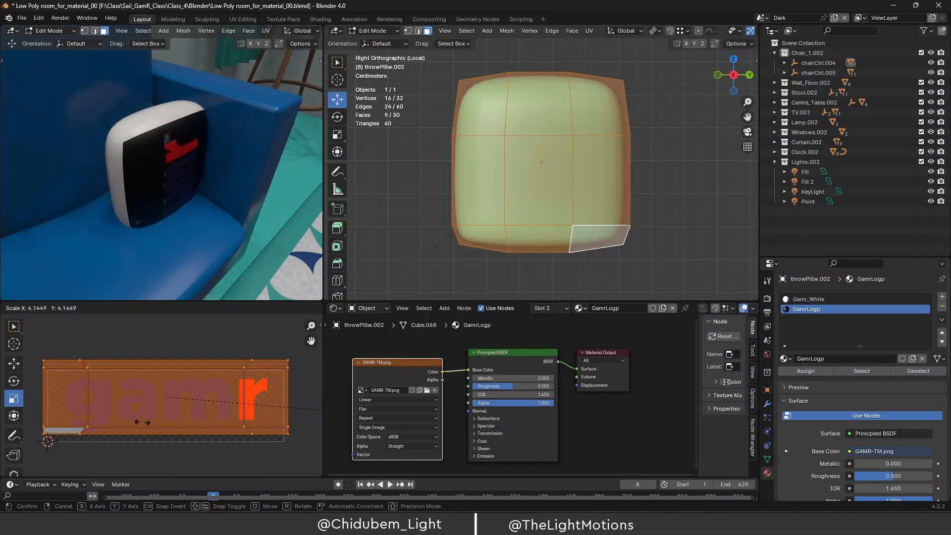
pyautogui.click(152, 424)
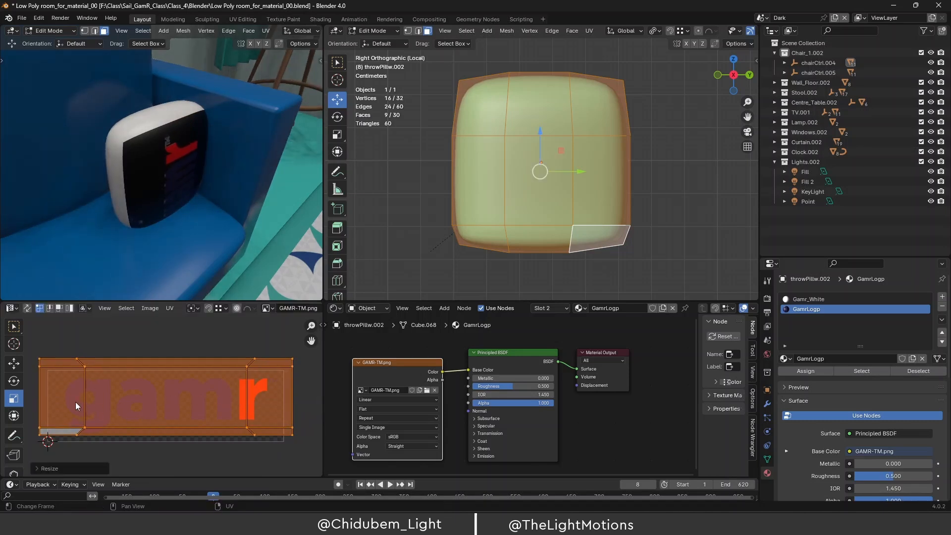
pyautogui.press('g')
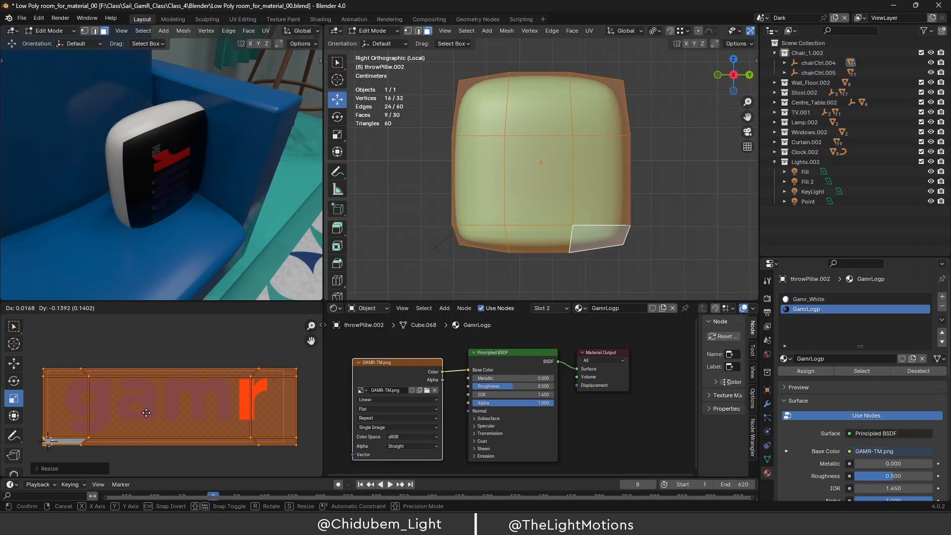
pyautogui.click(146, 413)
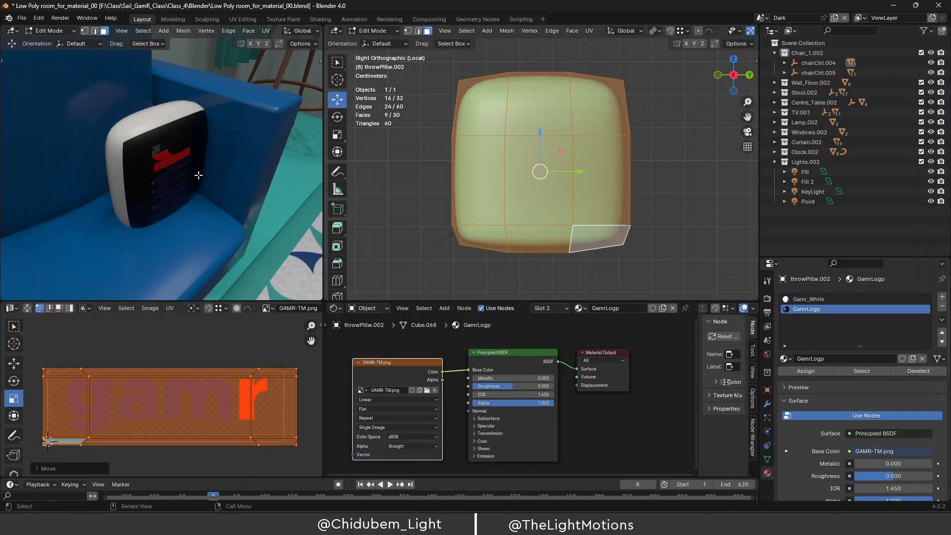
pyautogui.moveTo(198, 175); pyautogui.dragTo(164, 126, button='middle')
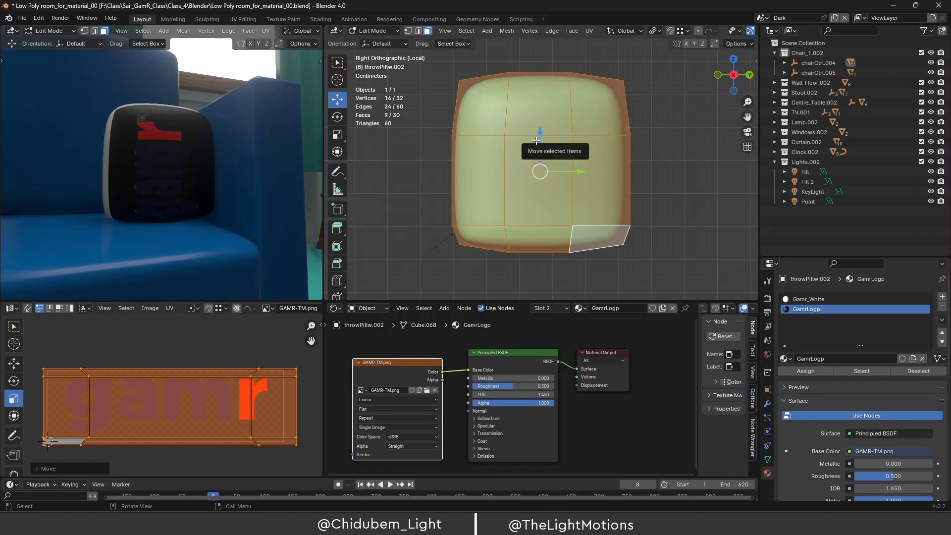
# Unwrap the selected pillow faces with Project from View and scale the UVs up until they extend beyond the whole logo.
pyautogui.press('u')
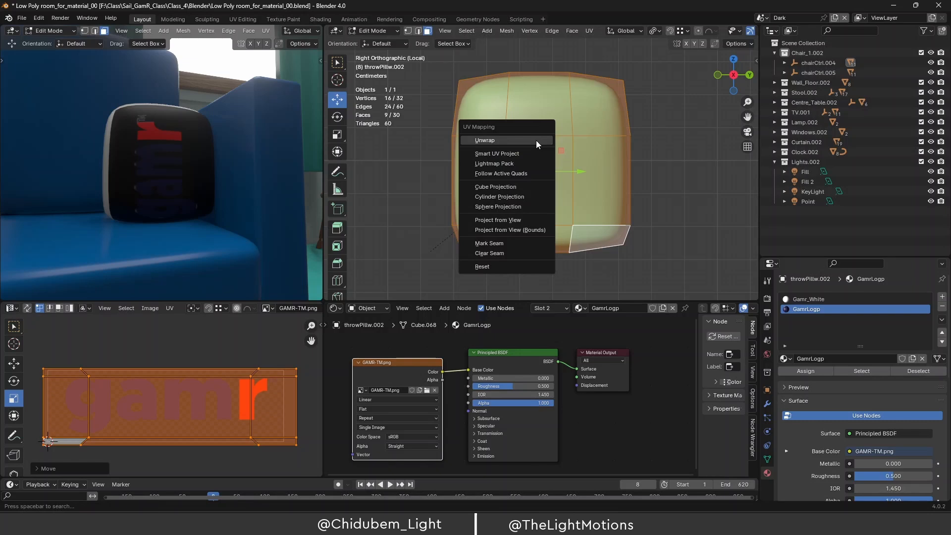
pyautogui.click(533, 219)
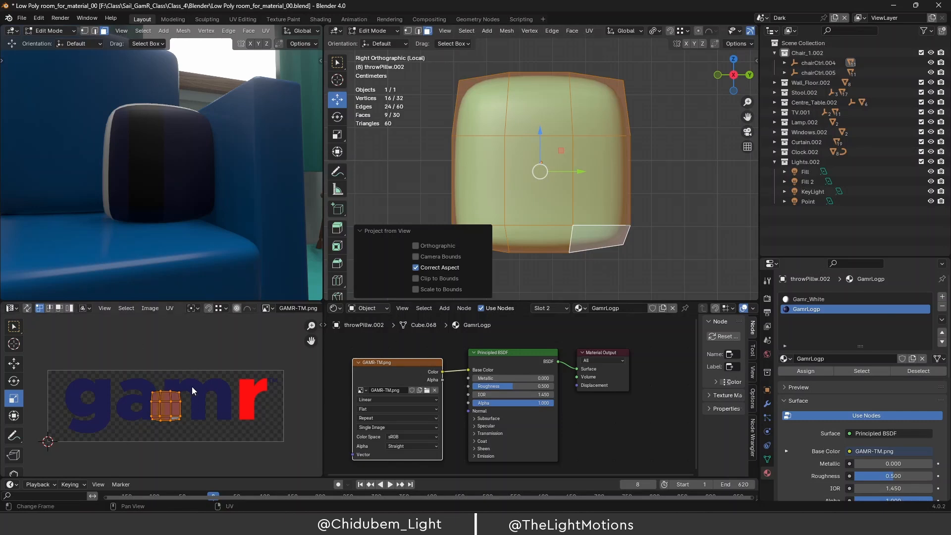
pyautogui.press('s')
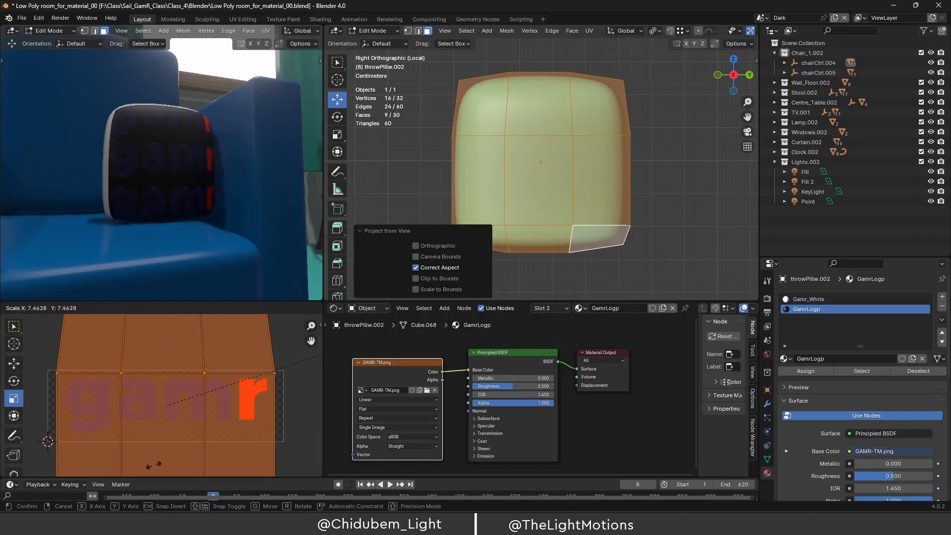
pyautogui.click(177, 440)
pyautogui.scroll(-3, 168, 422)
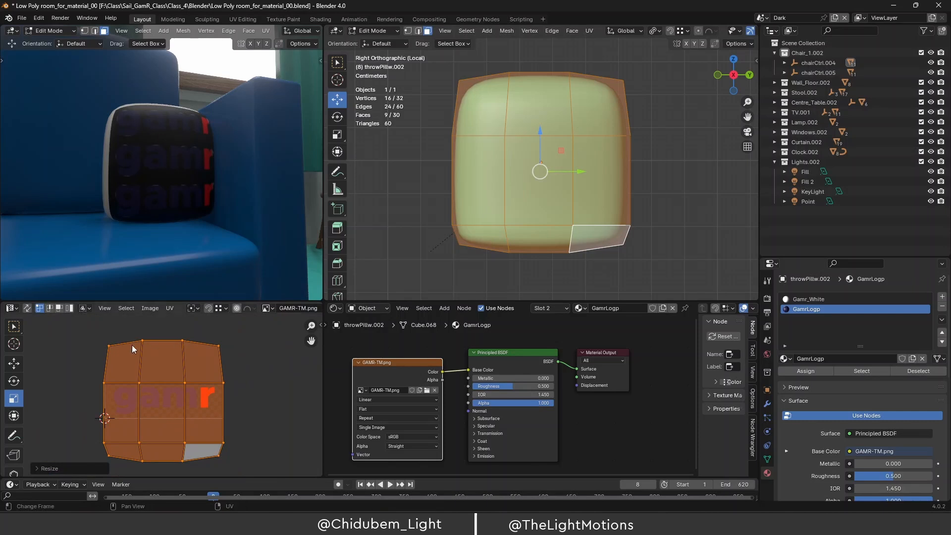
pyautogui.press('s')
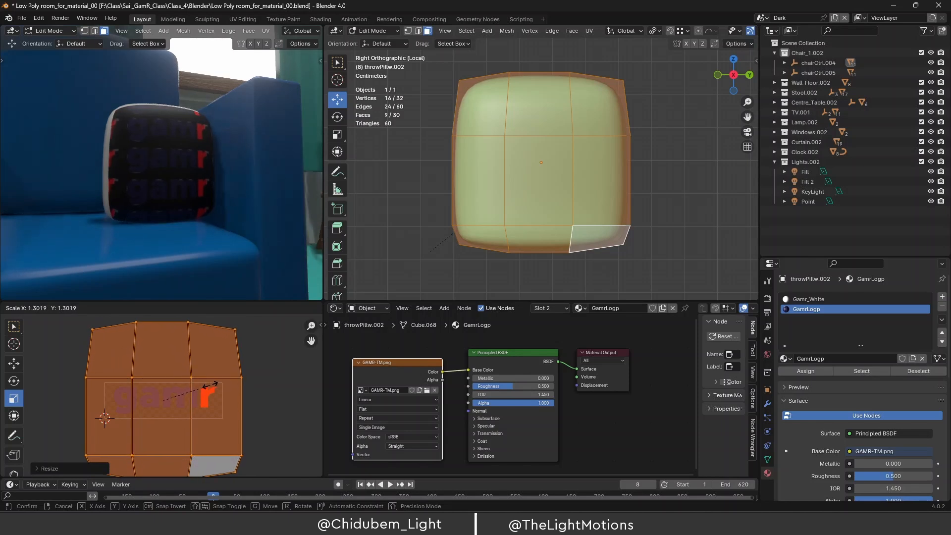
pyautogui.click(212, 384)
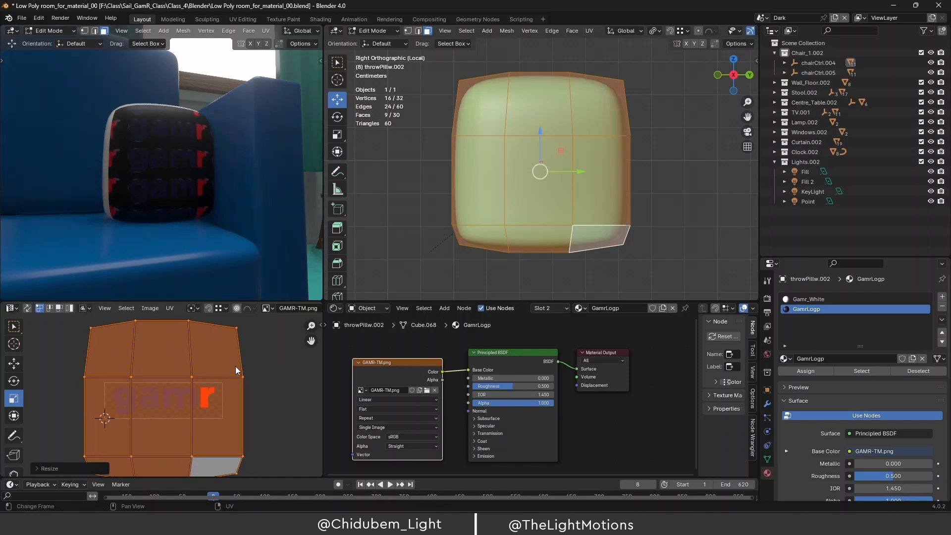
pyautogui.scroll(-1, 186, 393)
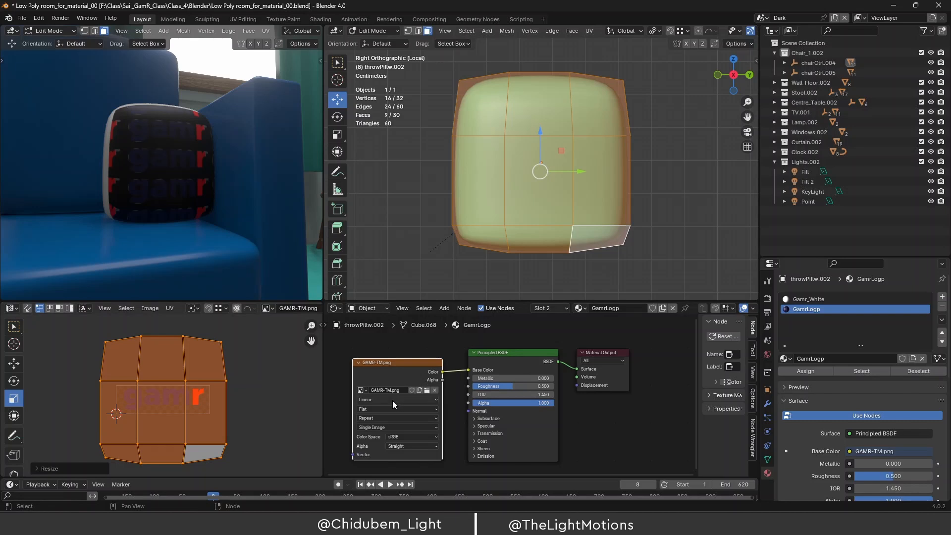
# Set the GAMR-TM.png texture node's extension to Clip and check the logo on the rendered pillow from the front.
pyautogui.click(406, 416)
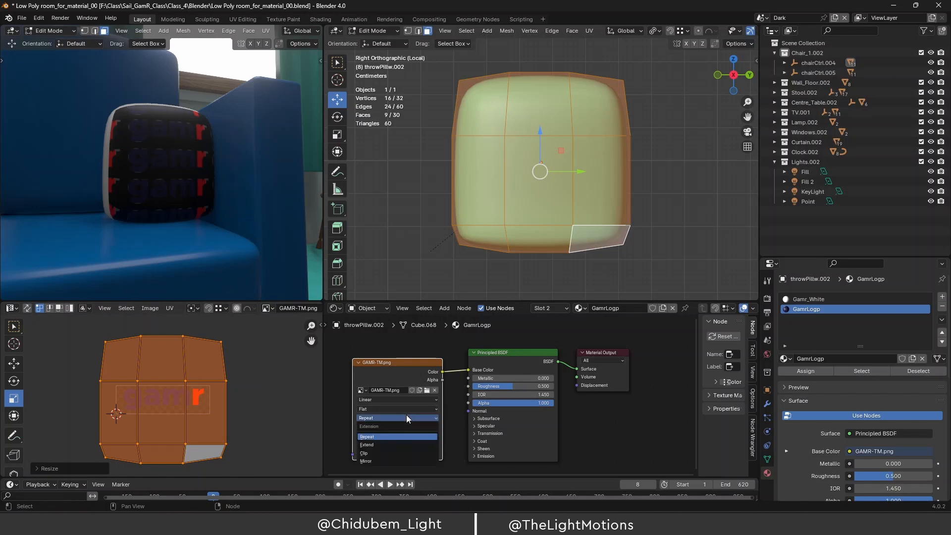
pyautogui.click(369, 453)
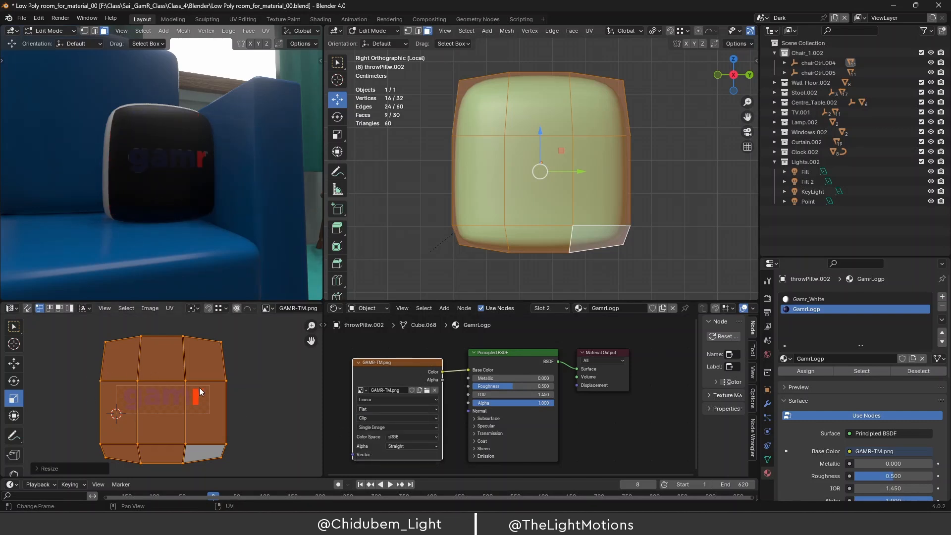
pyautogui.moveTo(210, 193); pyautogui.dragTo(186, 175, button='middle')
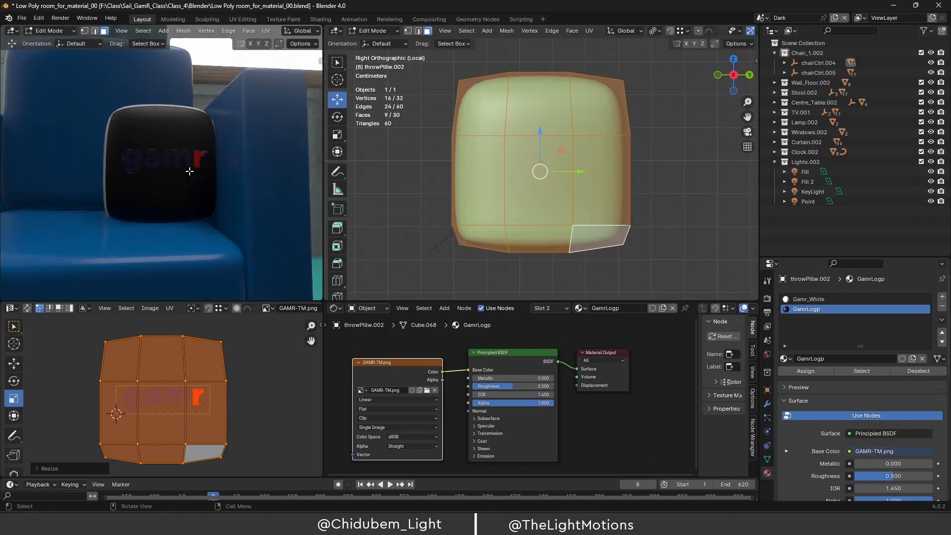
pyautogui.scroll(-1, 203, 389)
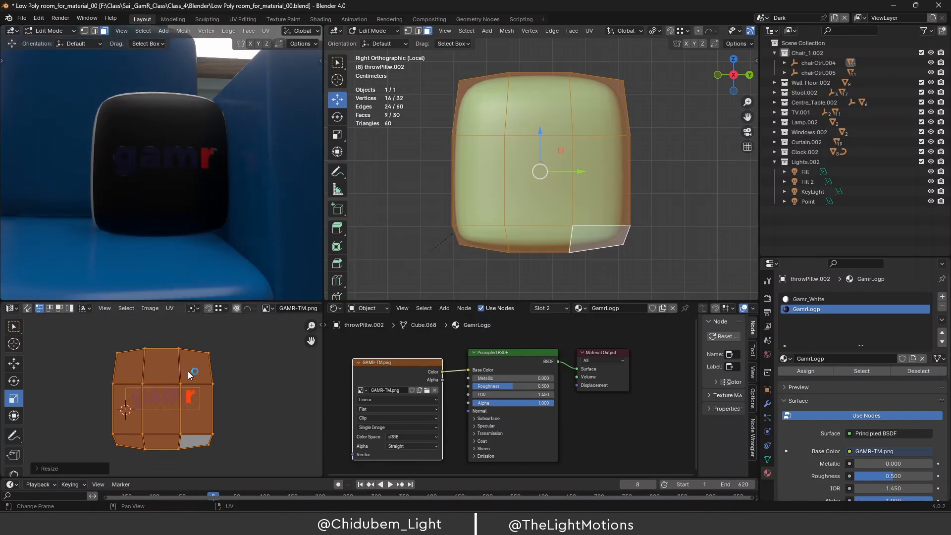
# Try rotating the pillow's UV faces over the logo, and undo the rotation.
pyautogui.press('r')
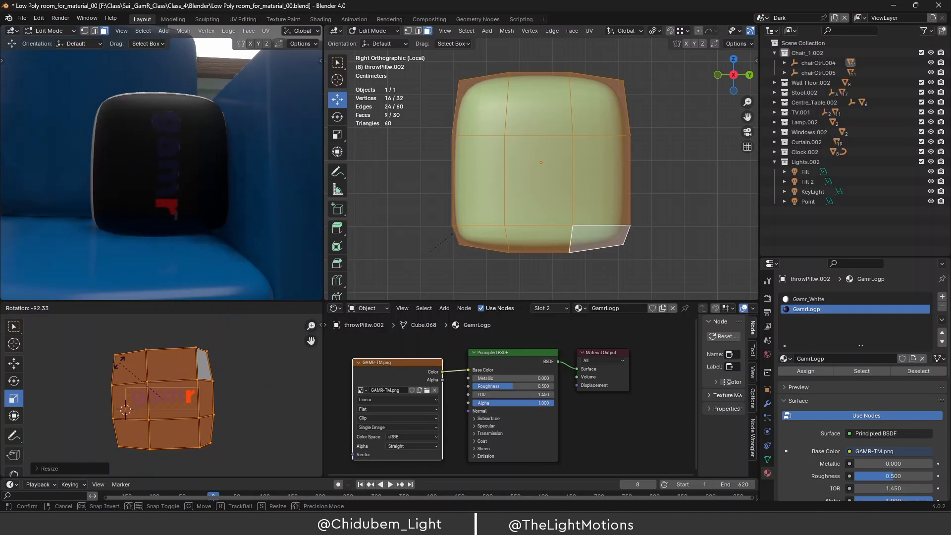
pyautogui.click(166, 405)
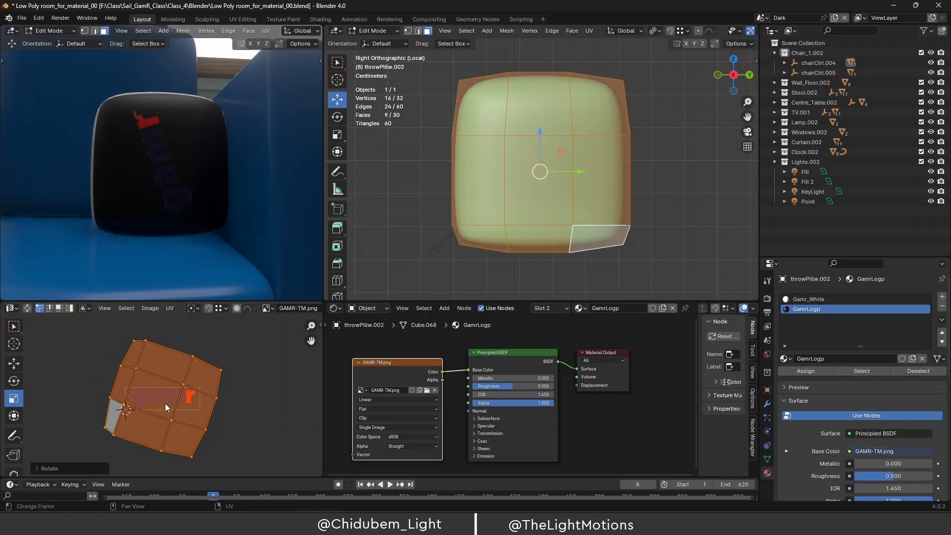
pyautogui.hotkey('ctrl', 'z')
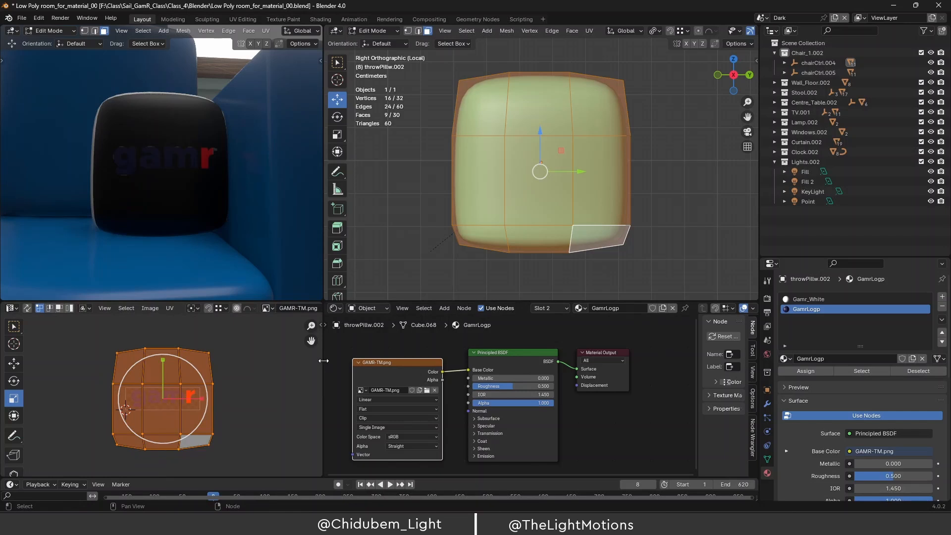
# Widen the node editor slightly and set the GamrLogp material's Blend Mode to Alpha Blend.
pyautogui.moveTo(326, 361); pyautogui.dragTo(303, 362)
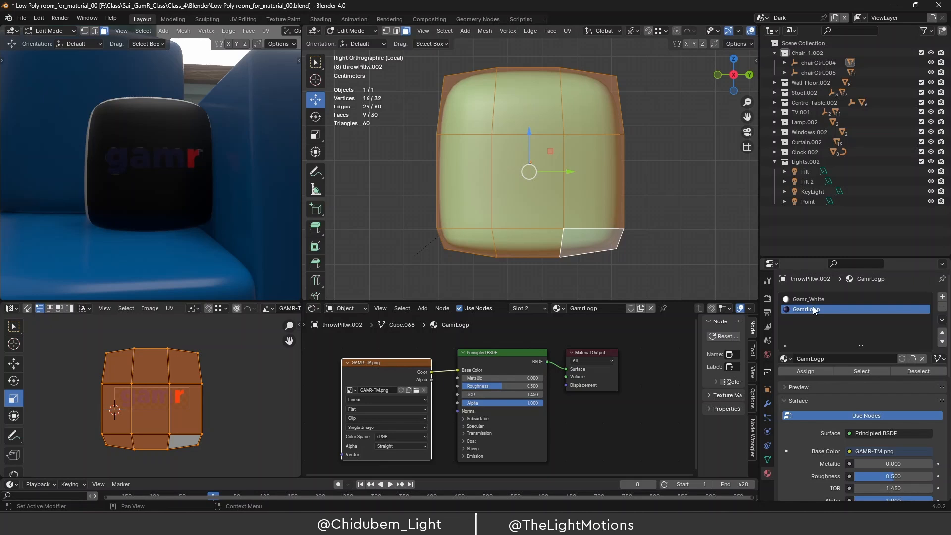
pyautogui.scroll(-15, 806, 451)
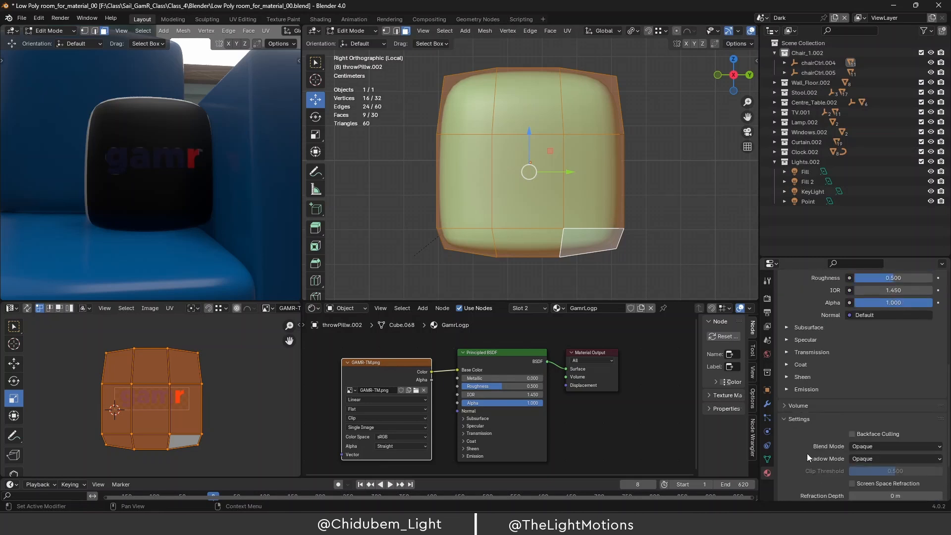
pyautogui.click(893, 377)
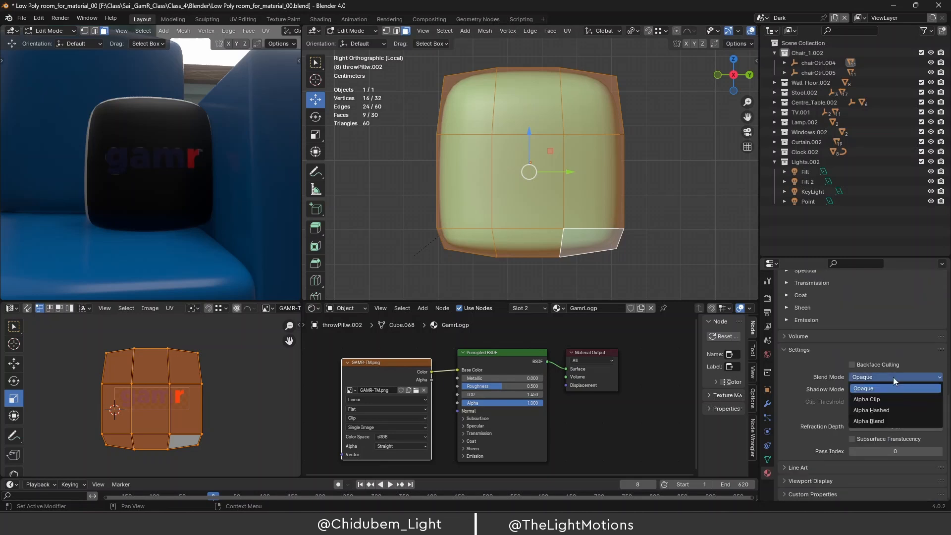
pyautogui.click(869, 420)
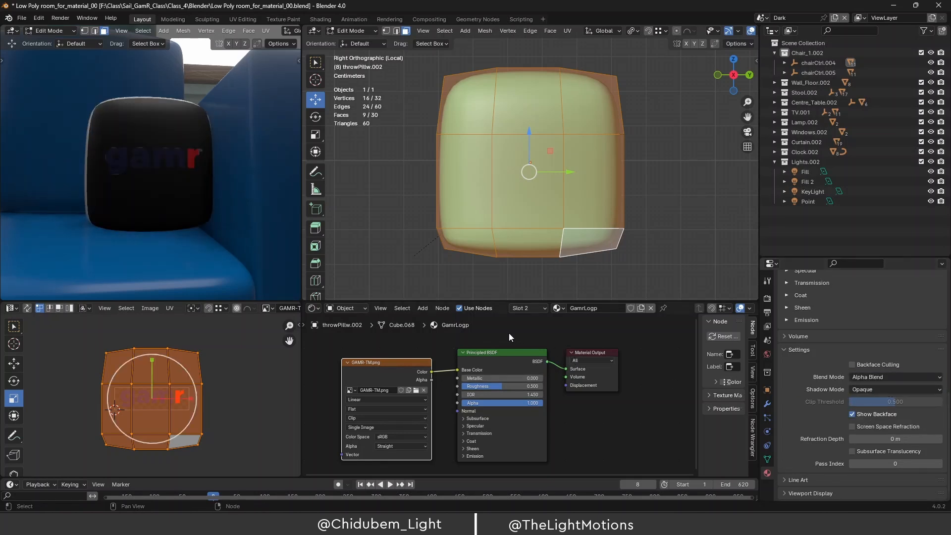
# Spread the GamrLogp nodes apart to make room between the GAMR-TM.png texture and the Principled BSDF.
pyautogui.moveTo(500, 334); pyautogui.dragTo(638, 355)
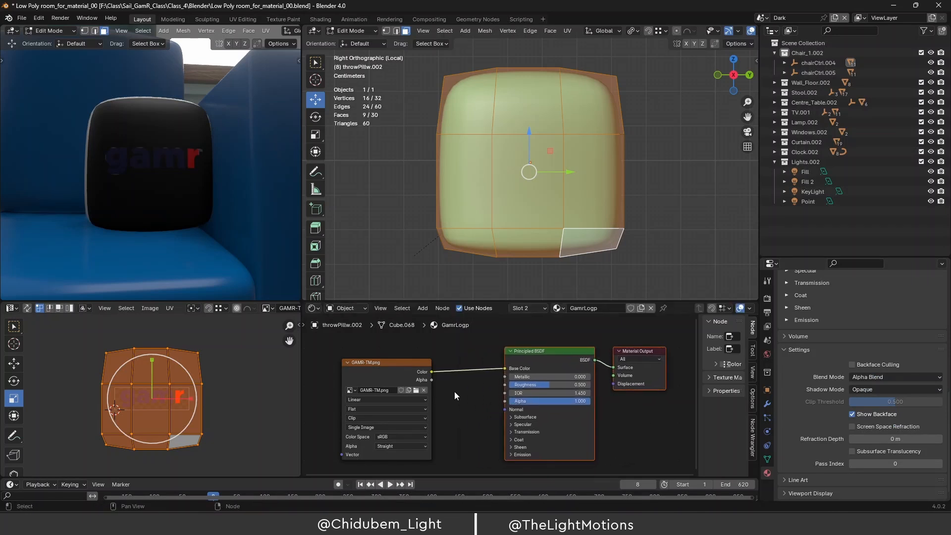
pyautogui.moveTo(574, 348); pyautogui.dragTo(599, 350)
pyautogui.moveTo(381, 366); pyautogui.dragTo(362, 363)
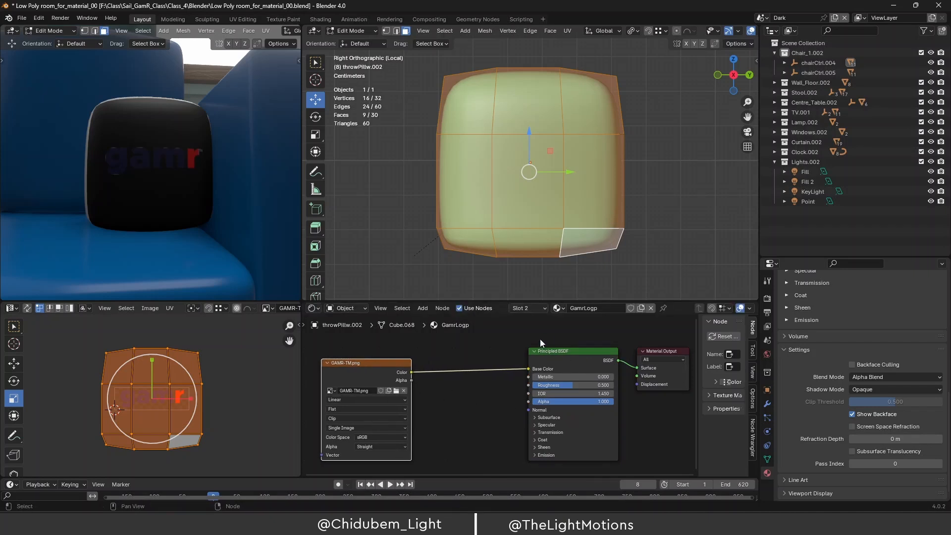
pyautogui.moveTo(548, 338); pyautogui.dragTo(676, 372)
pyautogui.moveTo(595, 356); pyautogui.dragTo(617, 356)
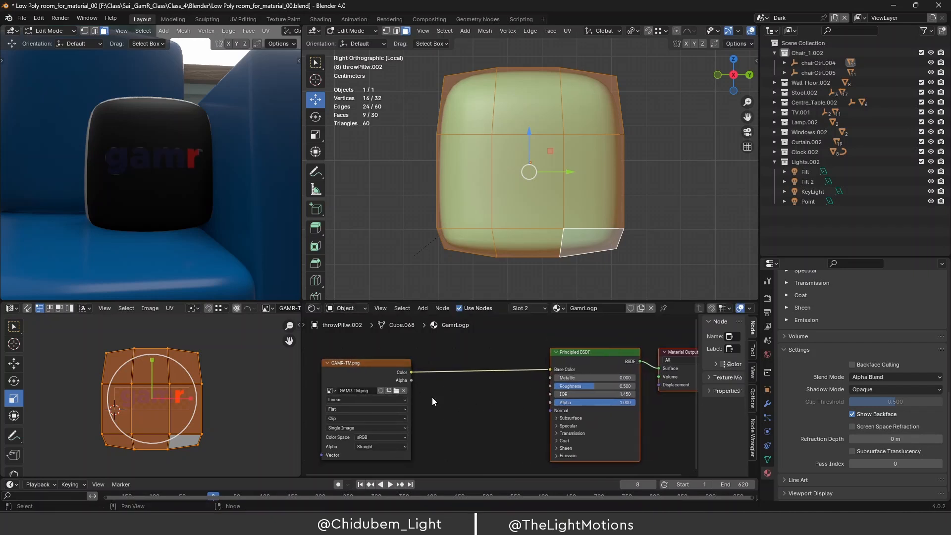
pyautogui.hotkey('shift', 'a')
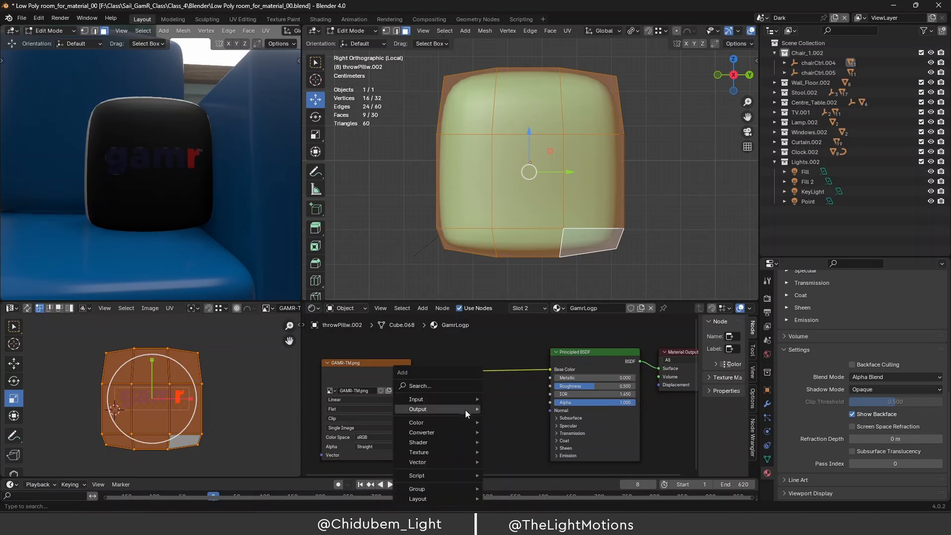
pyautogui.click(449, 386)
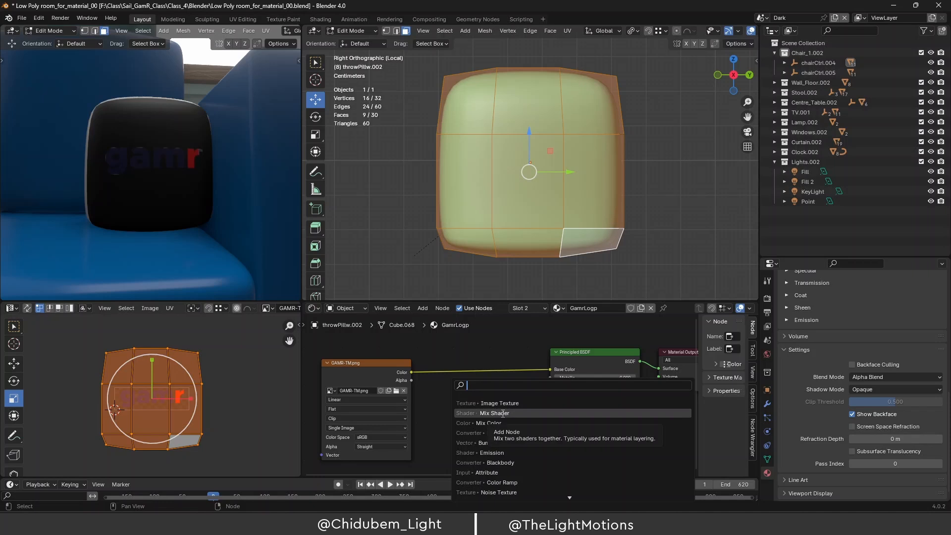
pyautogui.click(503, 414)
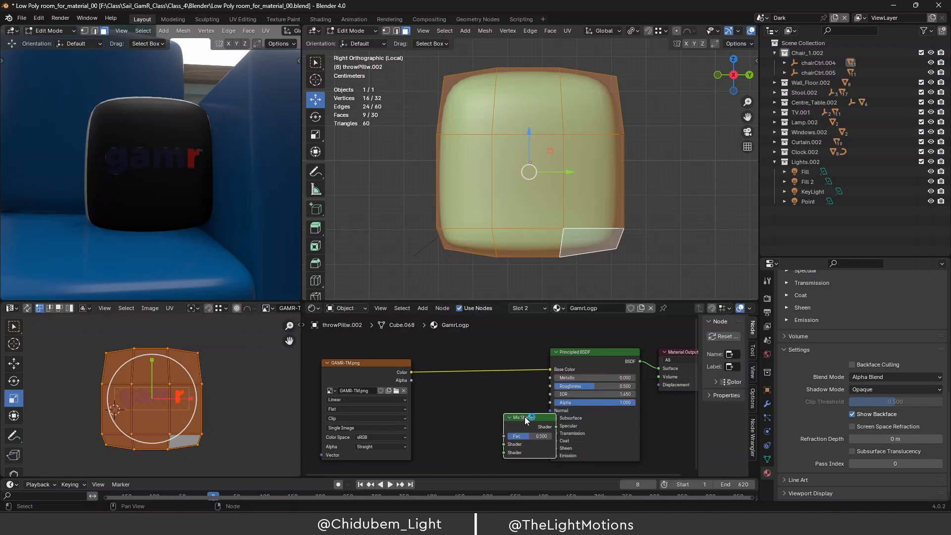
pyautogui.moveTo(525, 418); pyautogui.dragTo(480, 404)
pyautogui.press('x')
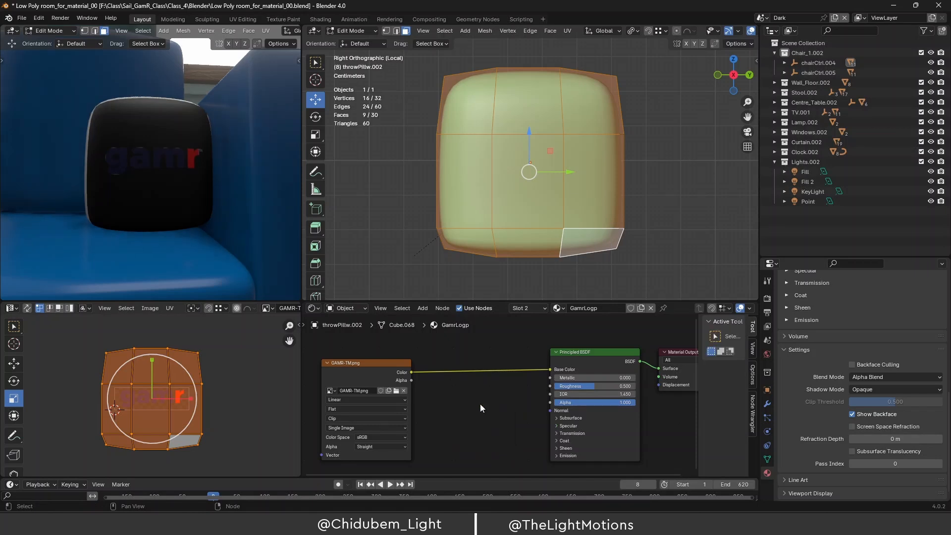
# Add a Mix Color node on the link between the GAMR-TM.png texture's Color and the Principled BSDF's Base Color.
pyautogui.hotkey('shift', 'a')
pyautogui.moveTo(480, 404)
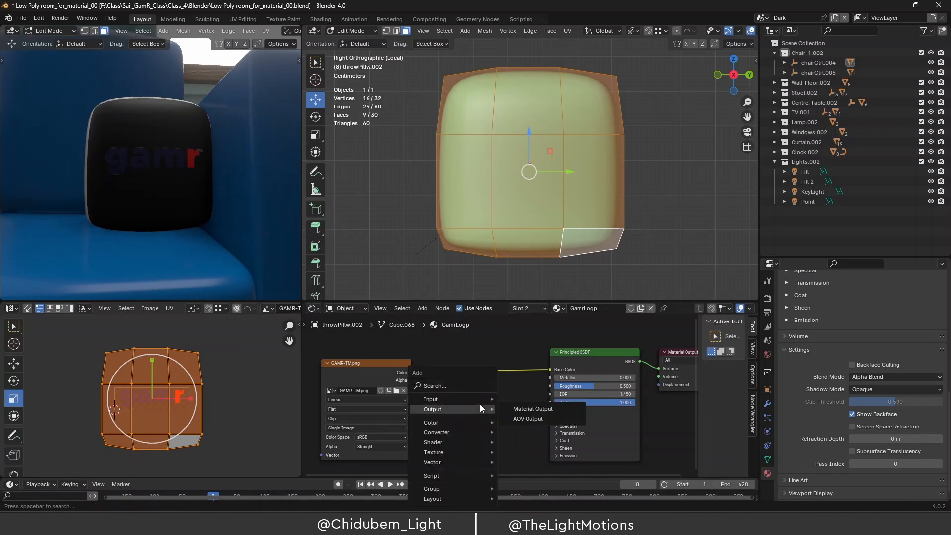
pyautogui.click(462, 385)
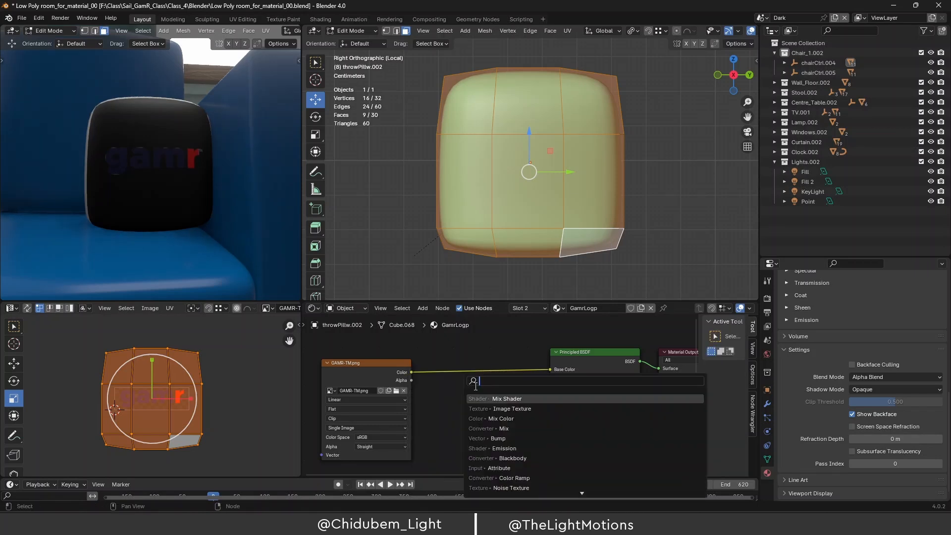
pyautogui.click(504, 418)
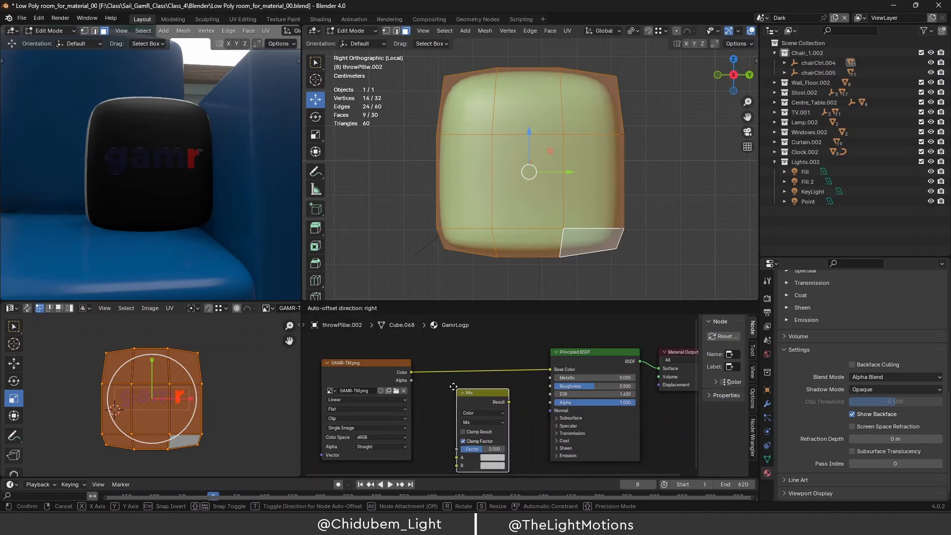
pyautogui.click(450, 365)
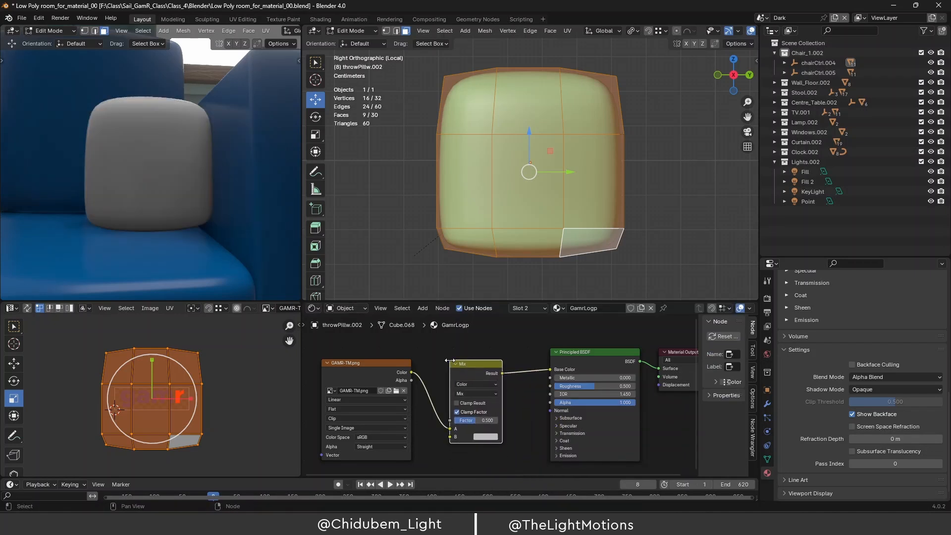
# Connect the texture's Alpha to the Mix node's Factor and reroute its Color from input A to input B.
pyautogui.click(457, 412)
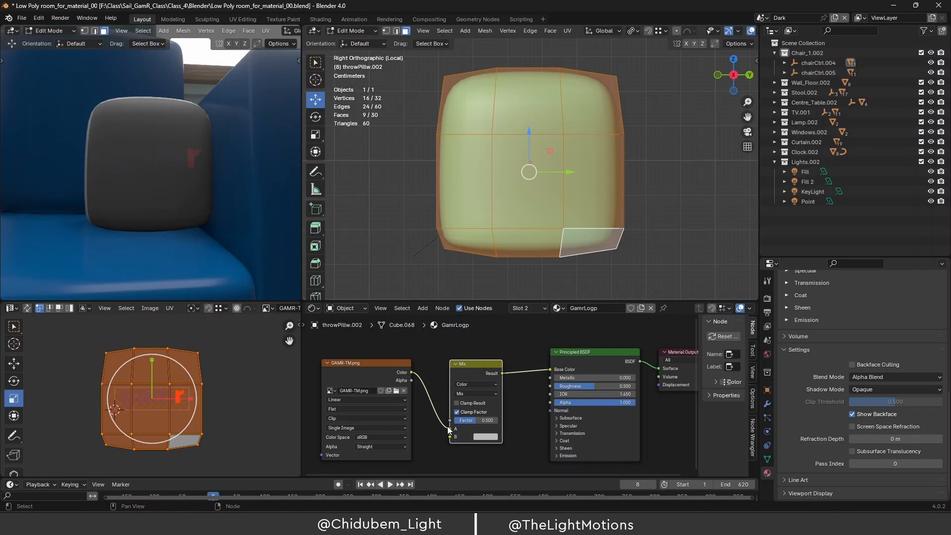
pyautogui.moveTo(450, 429)
pyautogui.mouseDown()
pyautogui.moveTo(420, 380)
pyautogui.moveTo(450, 430)
pyautogui.mouseUp()
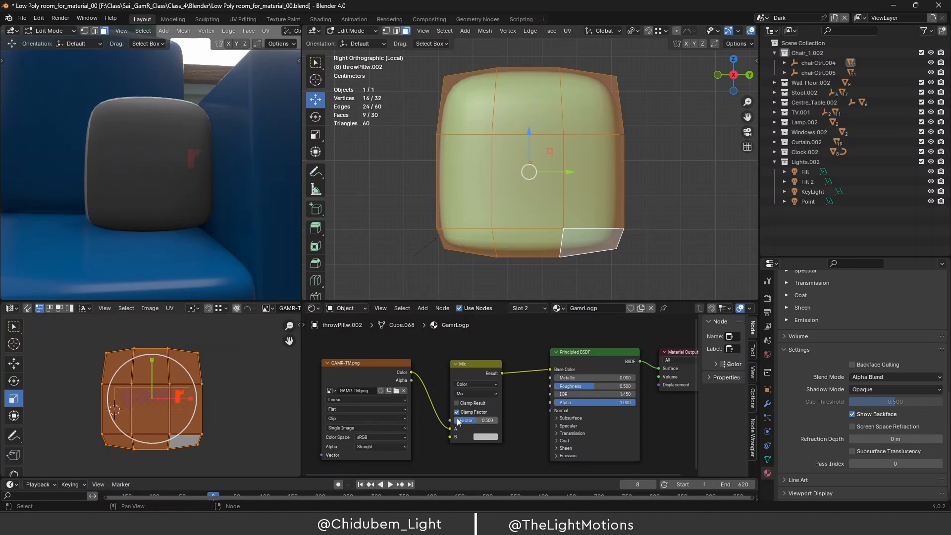
pyautogui.moveTo(411, 380); pyautogui.dragTo(450, 421)
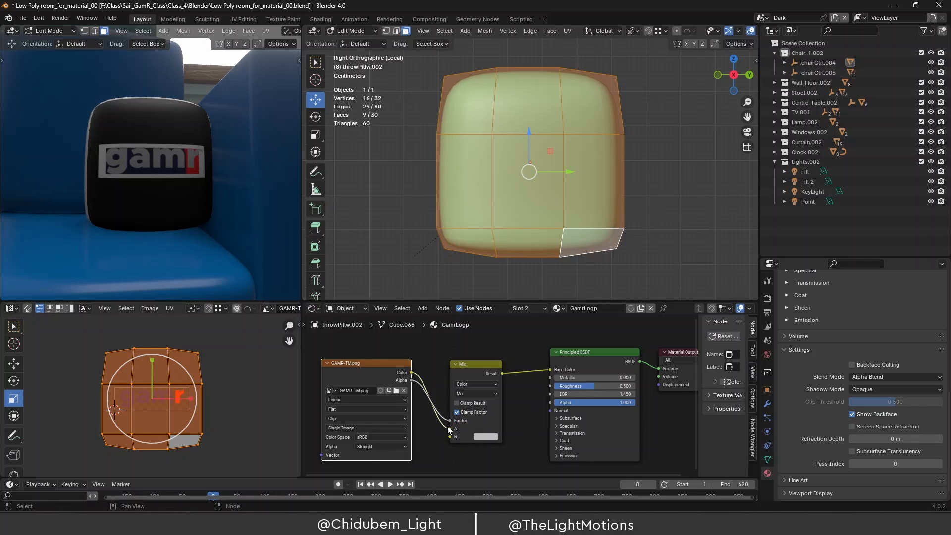
pyautogui.moveTo(449, 429); pyautogui.dragTo(450, 437)
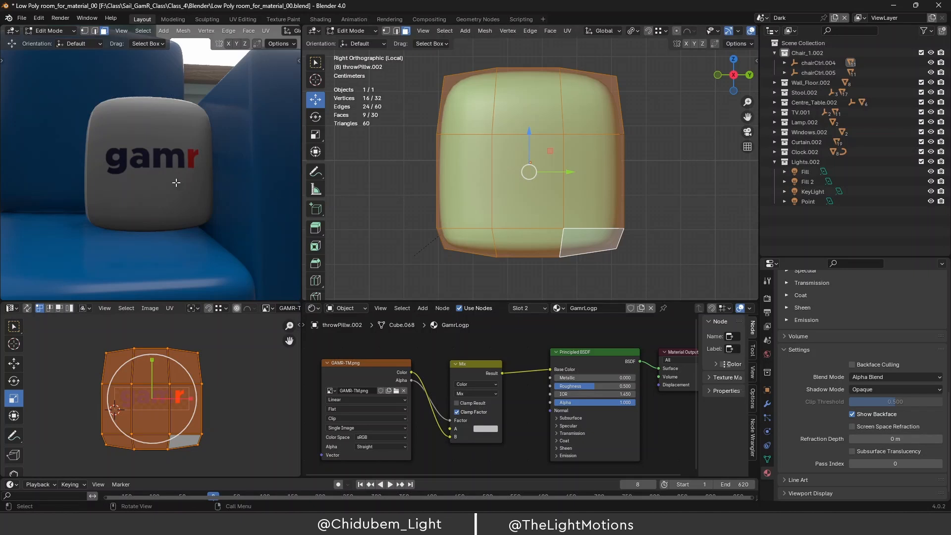
# Examine the logo and its background on the rendered pillow from the front and from the side.
pyautogui.scroll(-2, 175, 183)
pyautogui.scroll(2, 175, 183)
pyautogui.scroll(-2, 174, 182)
pyautogui.moveTo(175, 182); pyautogui.dragTo(138, 145, button='middle')
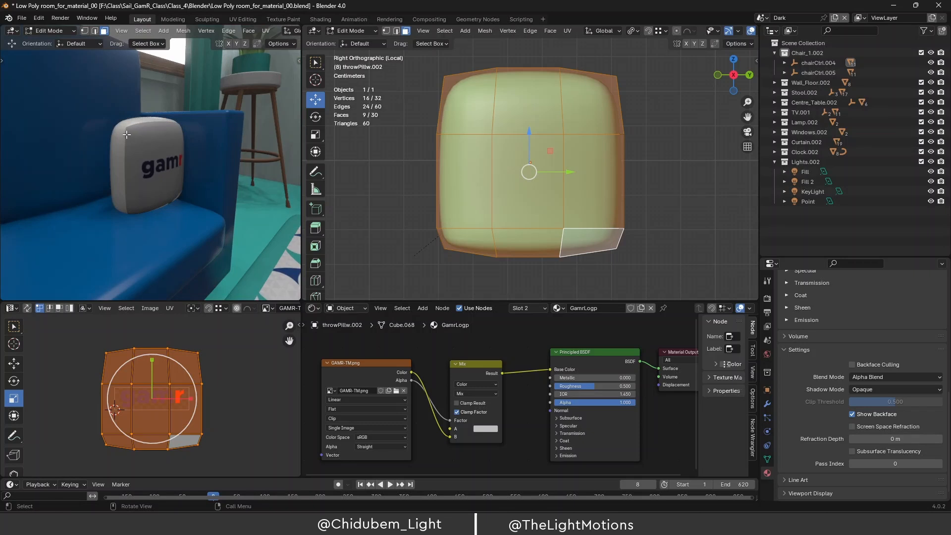
pyautogui.scroll(3, 138, 145)
pyautogui.scroll(-4, 137, 144)
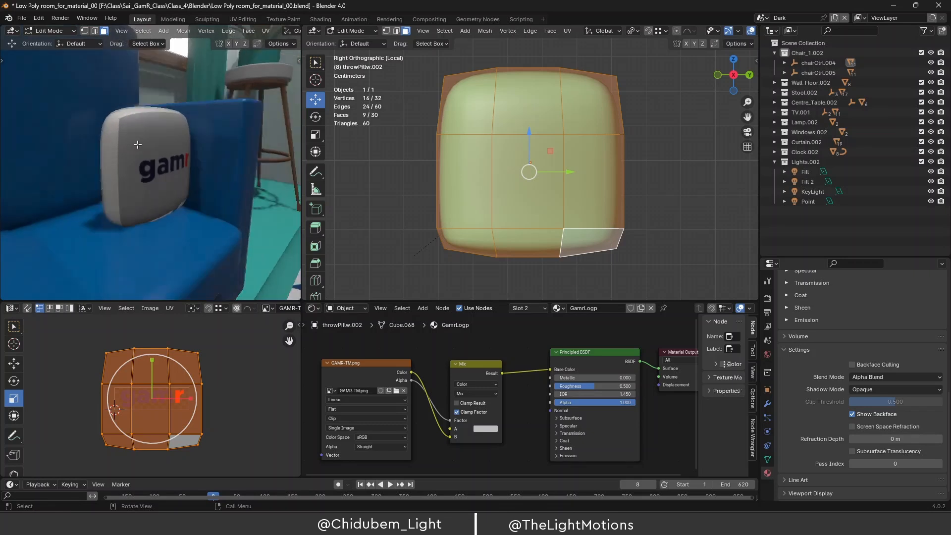
pyautogui.scroll(4, 141, 143)
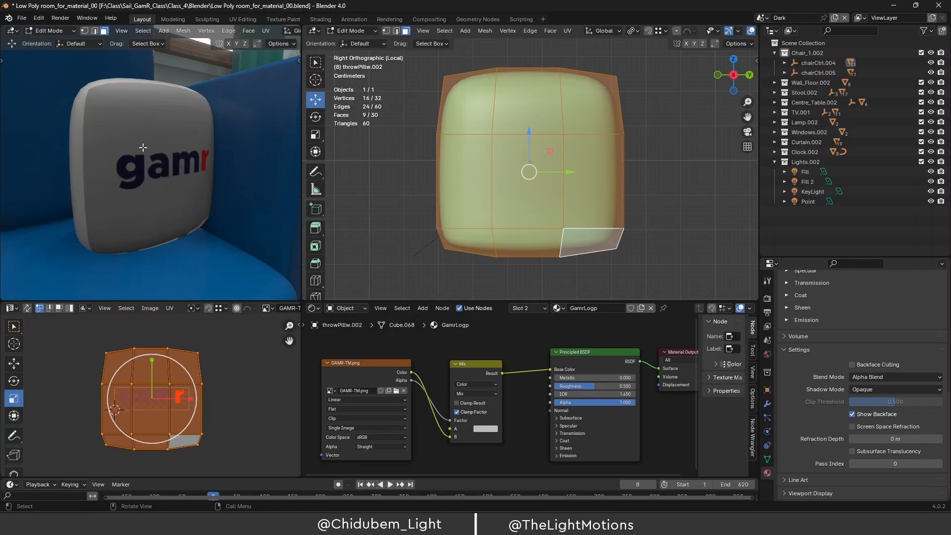
pyautogui.moveTo(147, 152); pyautogui.dragTo(134, 154, button='middle')
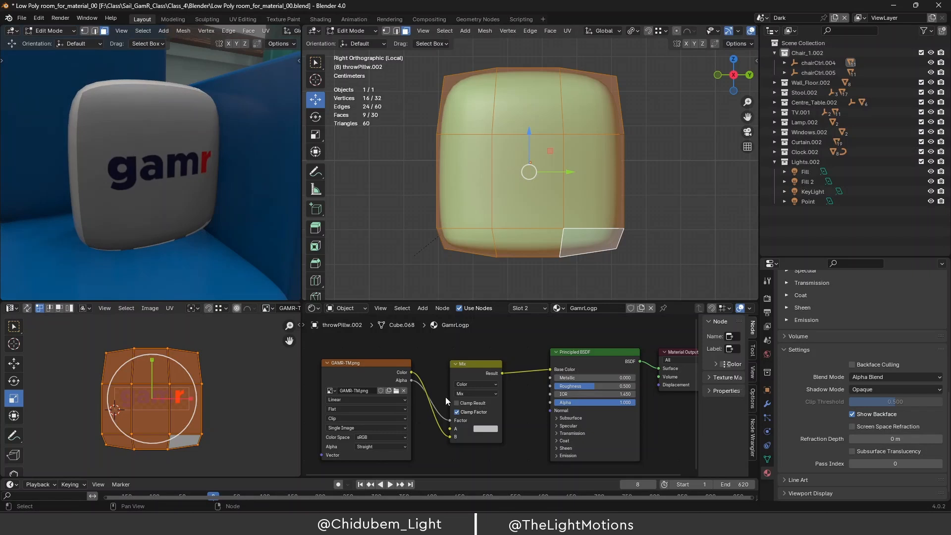
# Copy the Gamr_White material's Base Color hex value, FFFDF7, to match the logo background with the pillow's sides.
pyautogui.scroll(6, 812, 332)
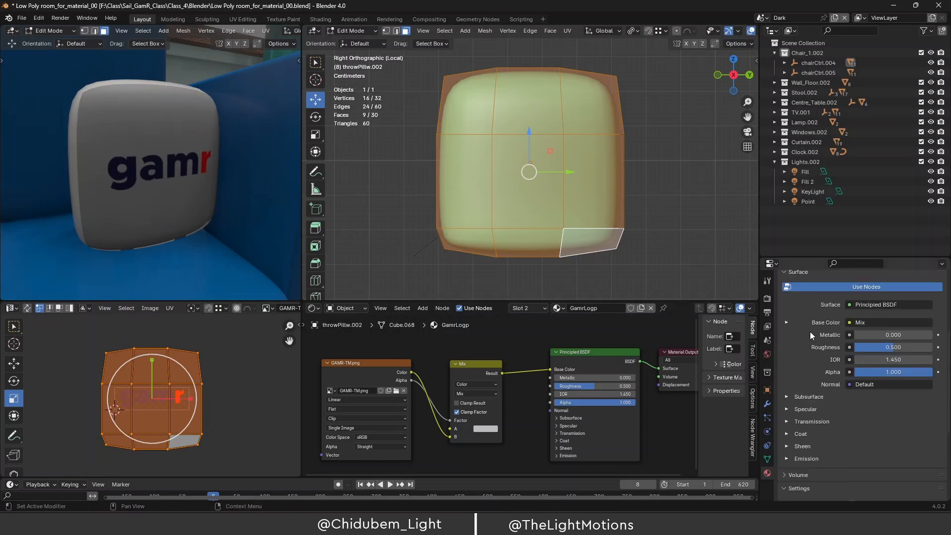
pyautogui.scroll(5, 810, 332)
pyautogui.moveTo(129, 144); pyautogui.dragTo(79, 129, button='middle')
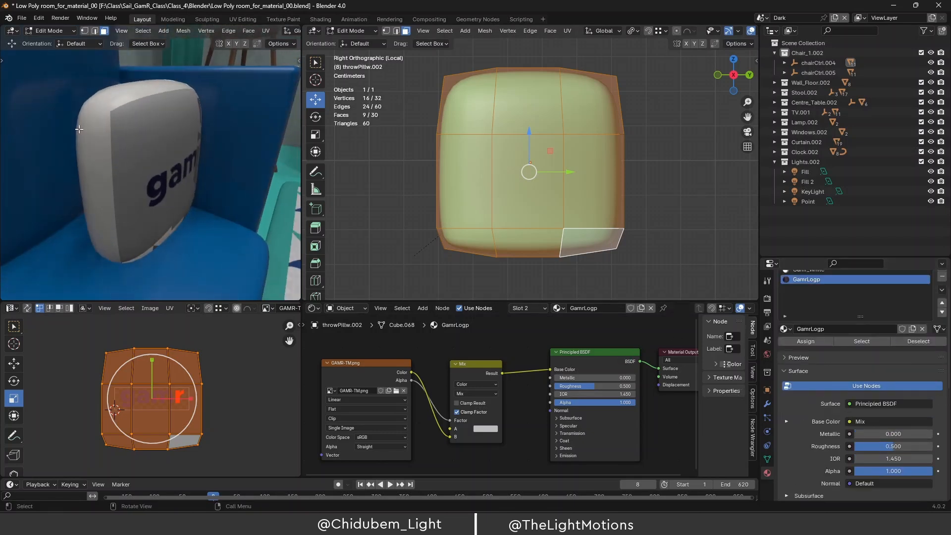
pyautogui.scroll(2, 824, 311)
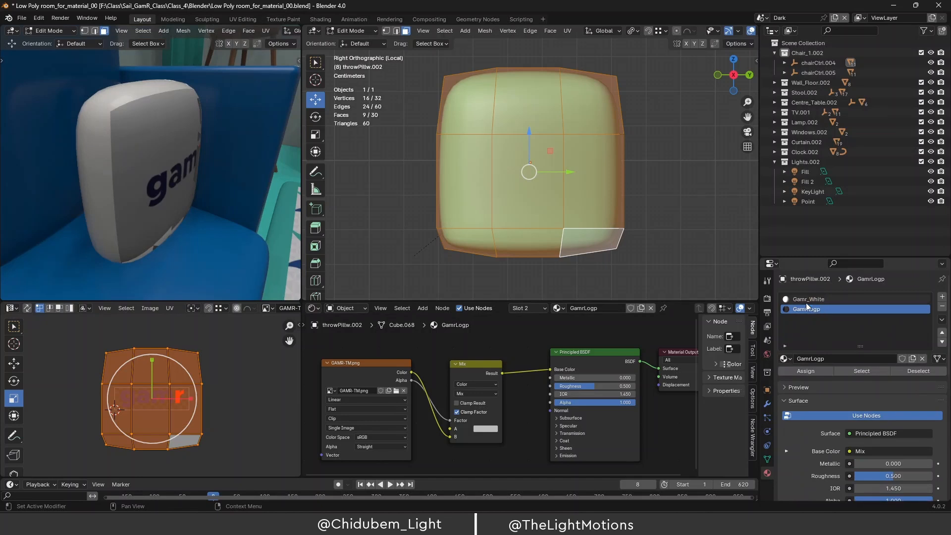
pyautogui.click(804, 299)
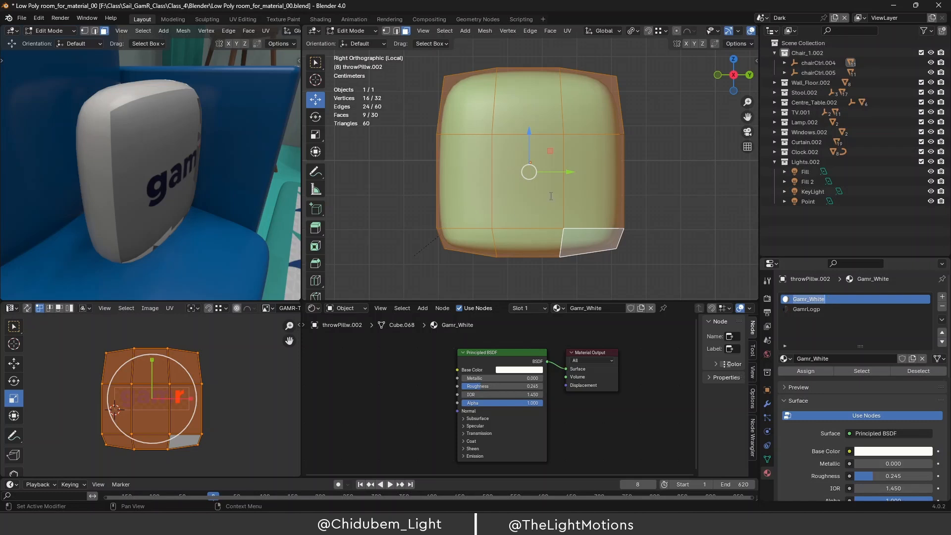
pyautogui.click(830, 316)
pyautogui.click(883, 452)
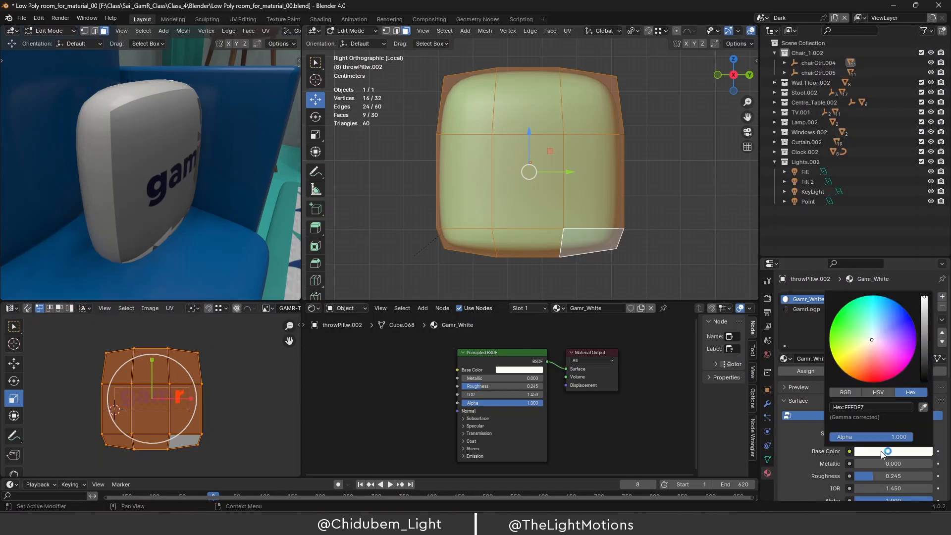
pyautogui.click(869, 406)
pyautogui.hotkey('ctrl', 'c')
# Apply the copied hex FFFDF7 to color A of the Mix node in the GamrLogp material.
pyautogui.click(804, 311)
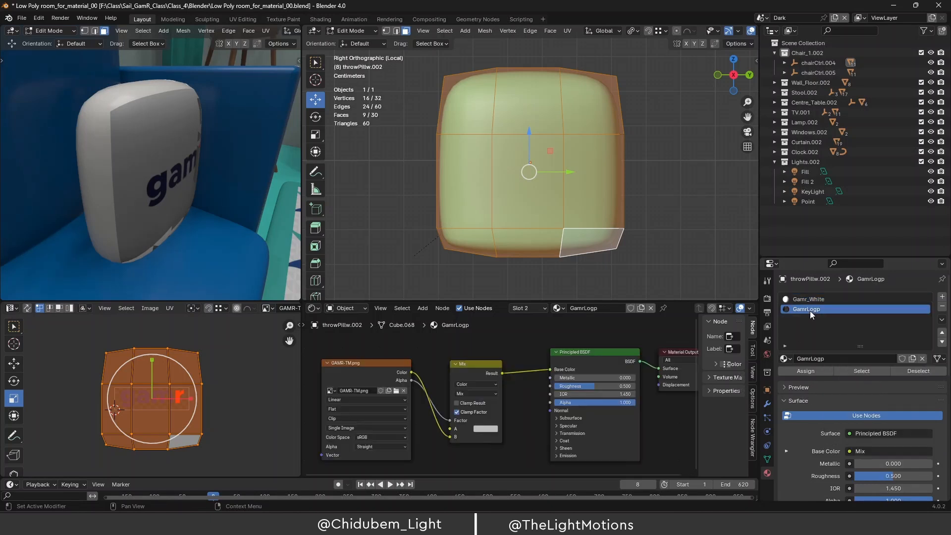
pyautogui.click(487, 428)
pyautogui.click(493, 428)
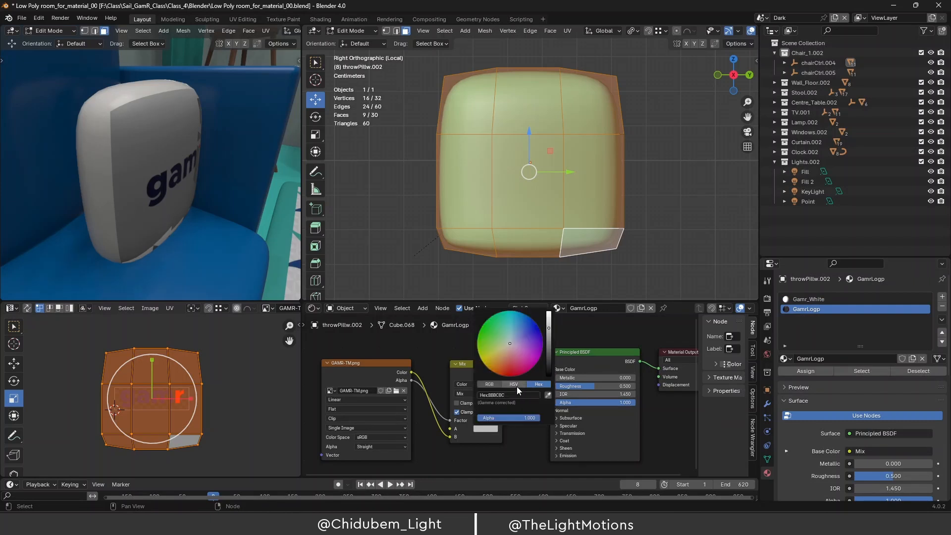
pyautogui.click(515, 394)
pyautogui.hotkey('ctrl', 'v')
pyautogui.press('Return')
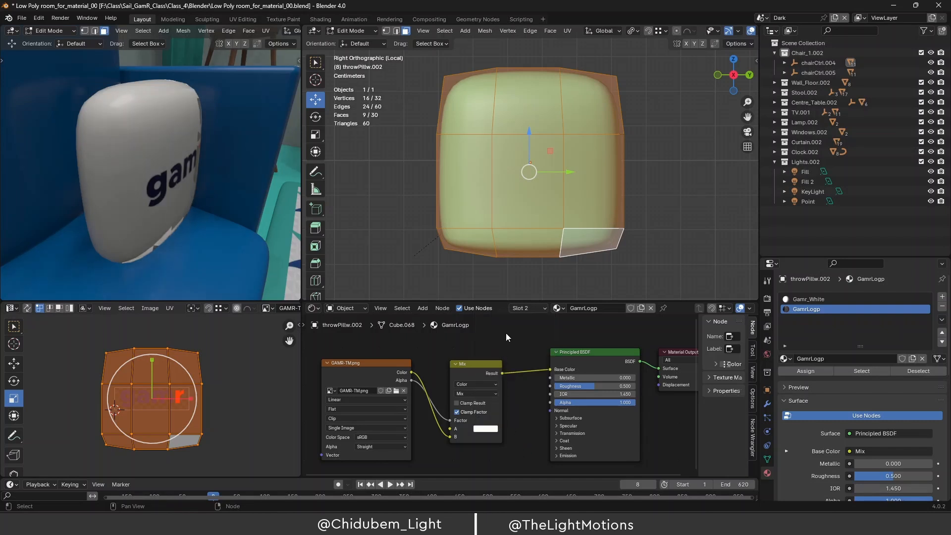
# Return the pillow to Object Mode, set the GamrLogp material's Blend Mode to Alpha Clip and check the rendered pillow.
pyautogui.moveTo(119, 158); pyautogui.dragTo(193, 186, button='middle')
pyautogui.press('Tab')
pyautogui.scroll(-6, 185, 167)
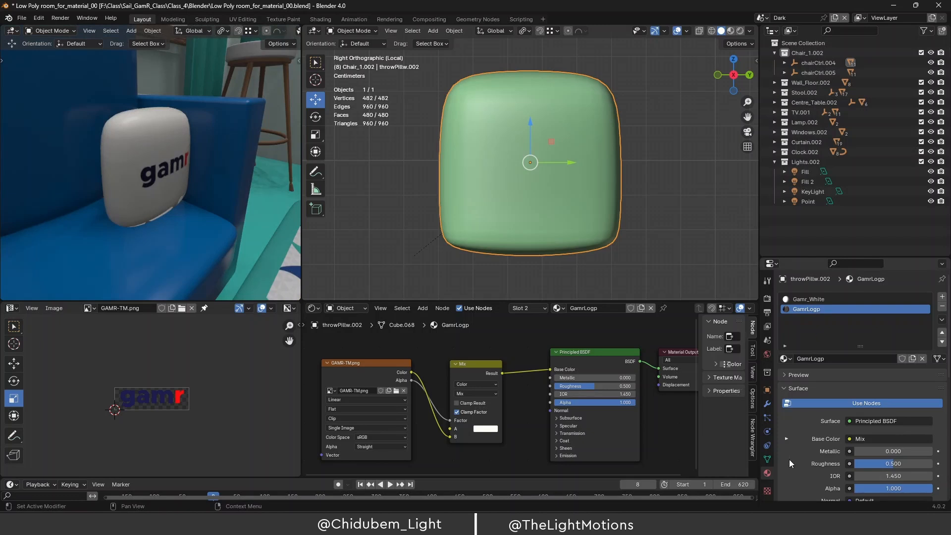
pyautogui.scroll(-10, 804, 439)
pyautogui.scroll(-2, 804, 436)
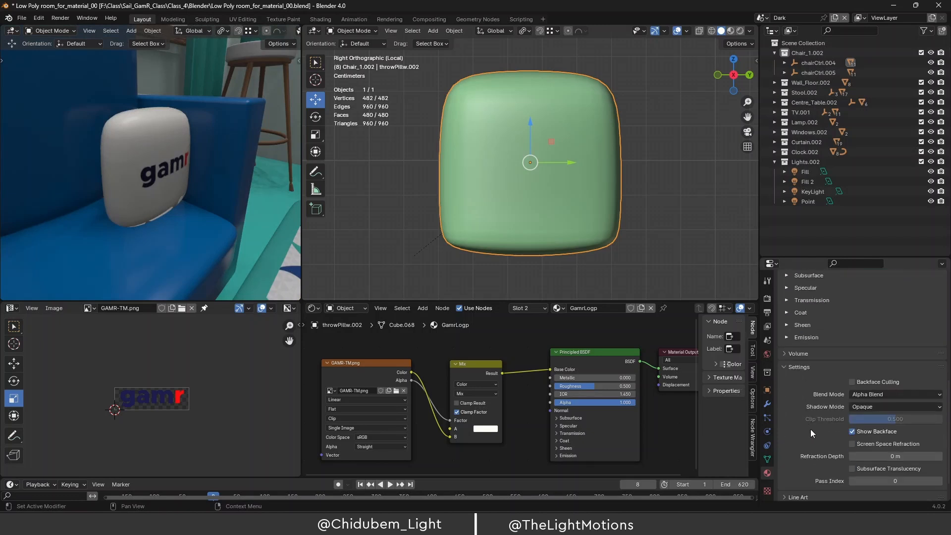
pyautogui.click(897, 394)
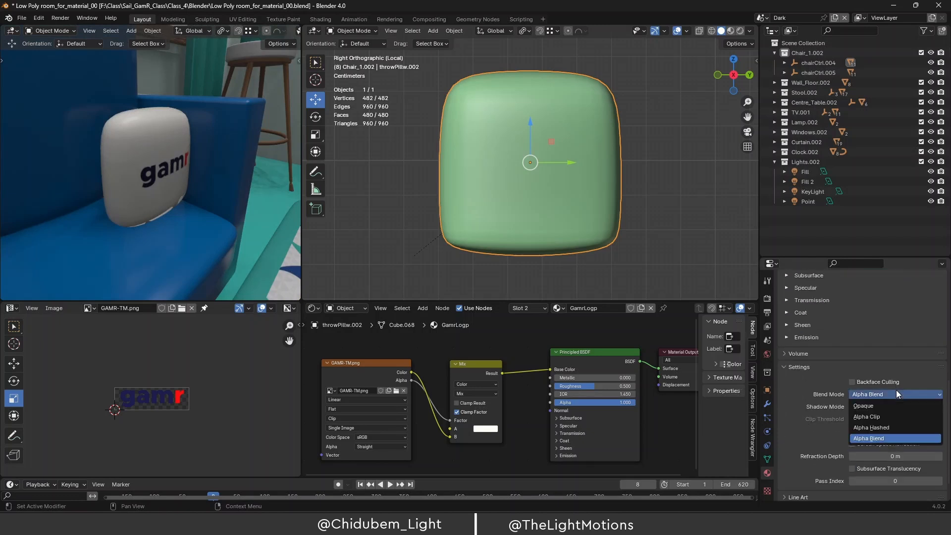
pyautogui.click(876, 415)
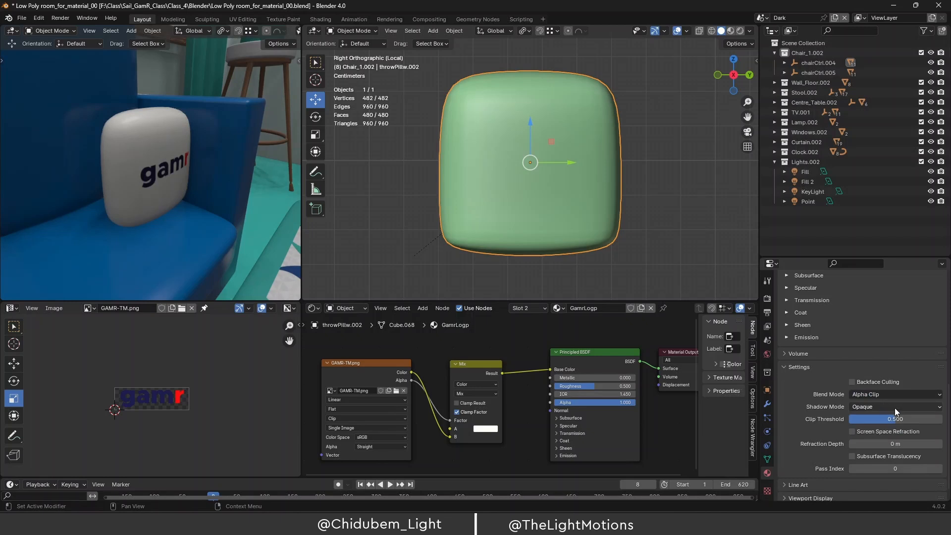
pyautogui.moveTo(212, 228); pyautogui.dragTo(141, 178, button='middle')
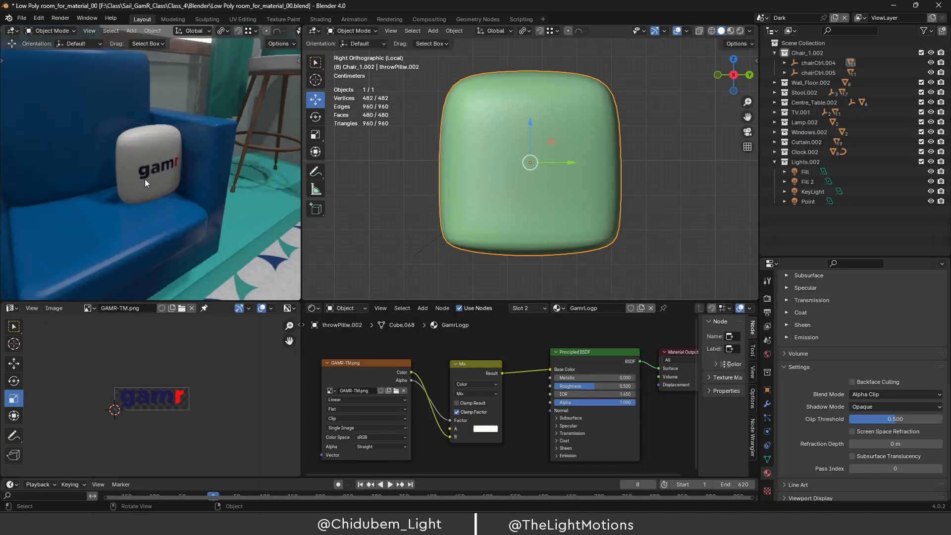
pyautogui.scroll(-5, 145, 180)
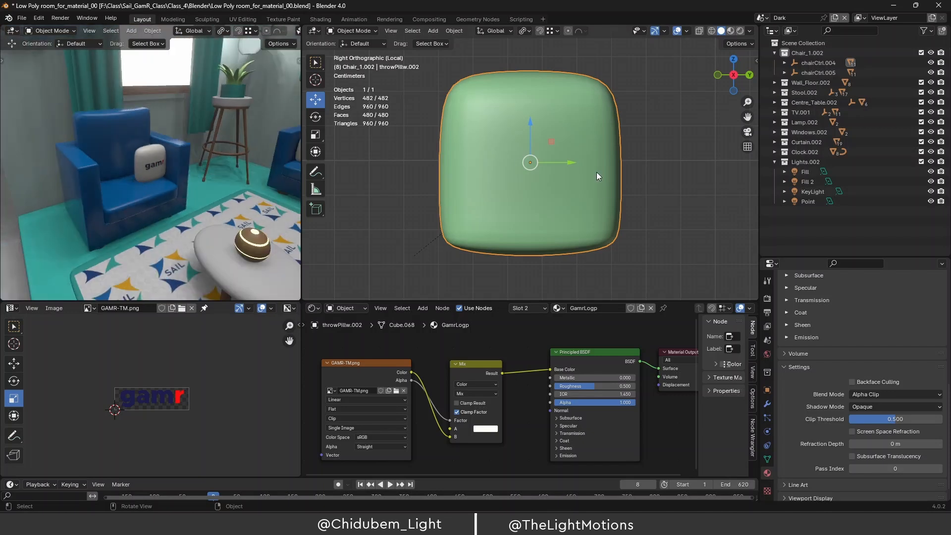
# Bring the whole room into view and delete the pillow object throwPillw_02.002 from the sofa.
pyautogui.moveTo(225, 167); pyautogui.dragTo(99, 185, button='middle')
pyautogui.scroll(-4, 135, 184)
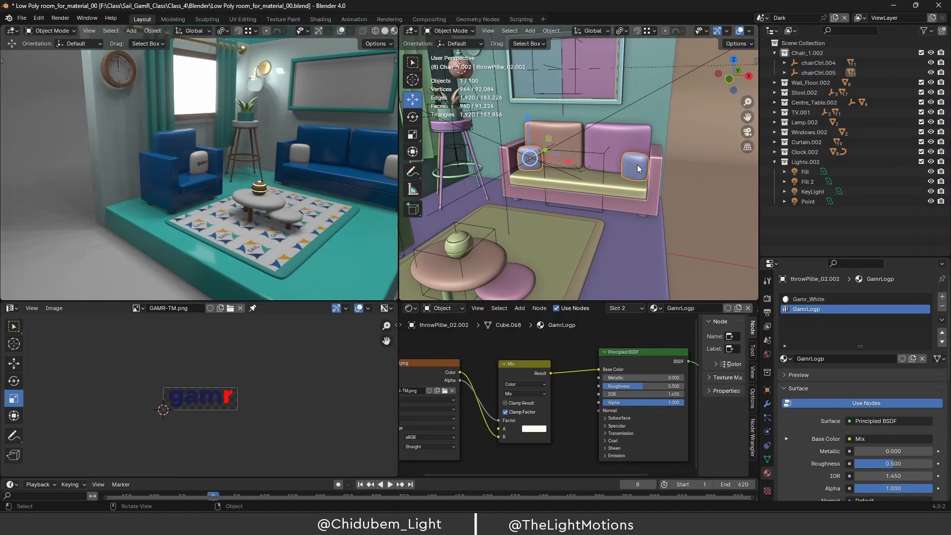
pyautogui.scroll(-2, 638, 169)
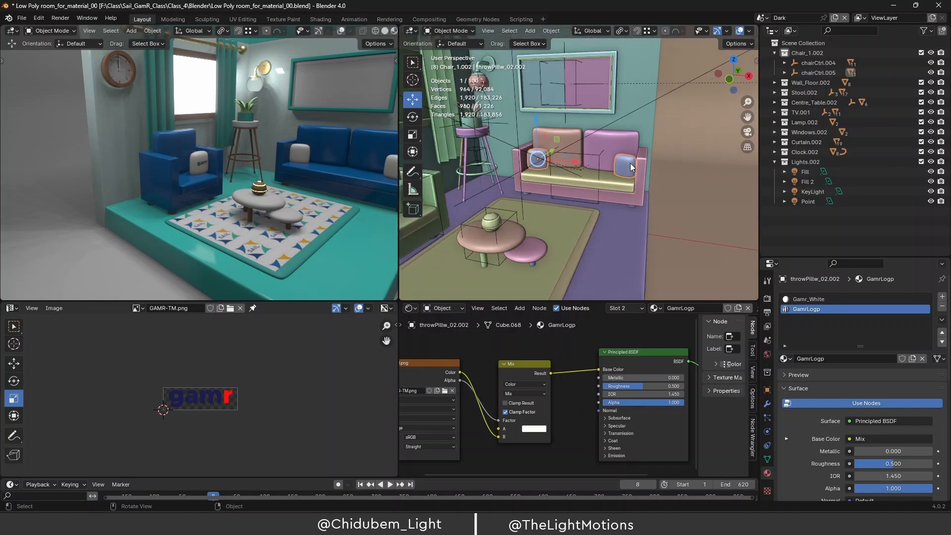
pyautogui.press('Delete')
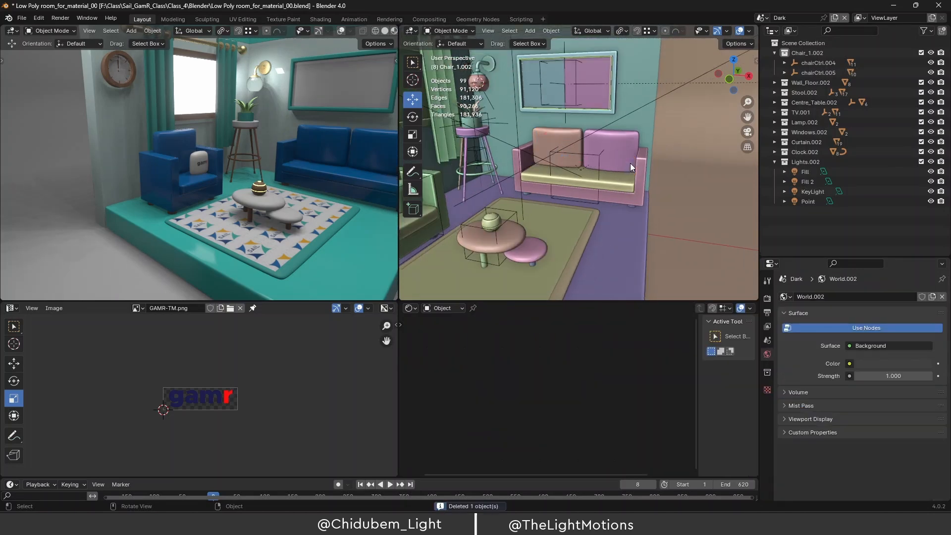
# Make a linked duplicate of the armchair's logo pillow, moved about 2.05 m in X, 1.14 m in Y and 0.68 m in Z toward the sofa.
pyautogui.moveTo(630, 162)
pyautogui.mouseDown(button='middle')
pyautogui.moveTo(643, 167)
pyautogui.moveTo(637, 180)
pyautogui.mouseUp(button='middle')
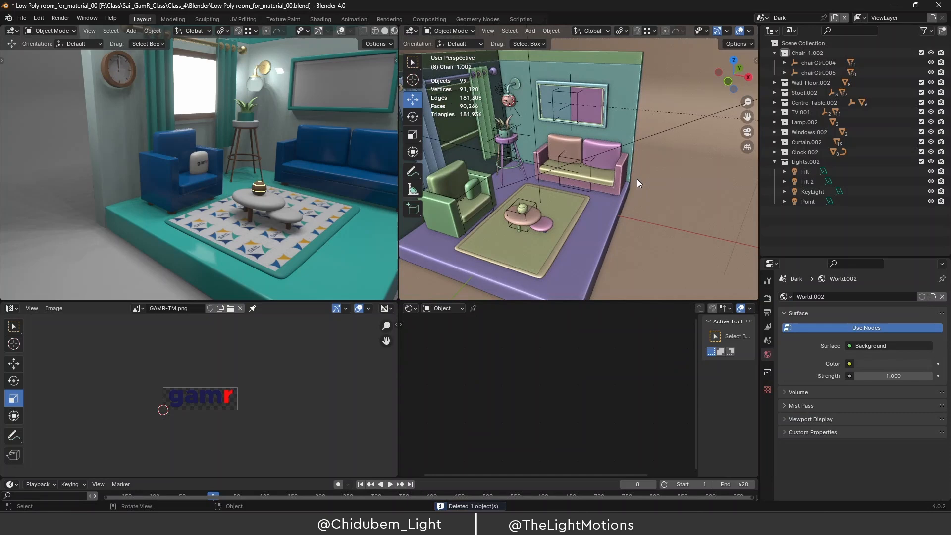
pyautogui.click(471, 187)
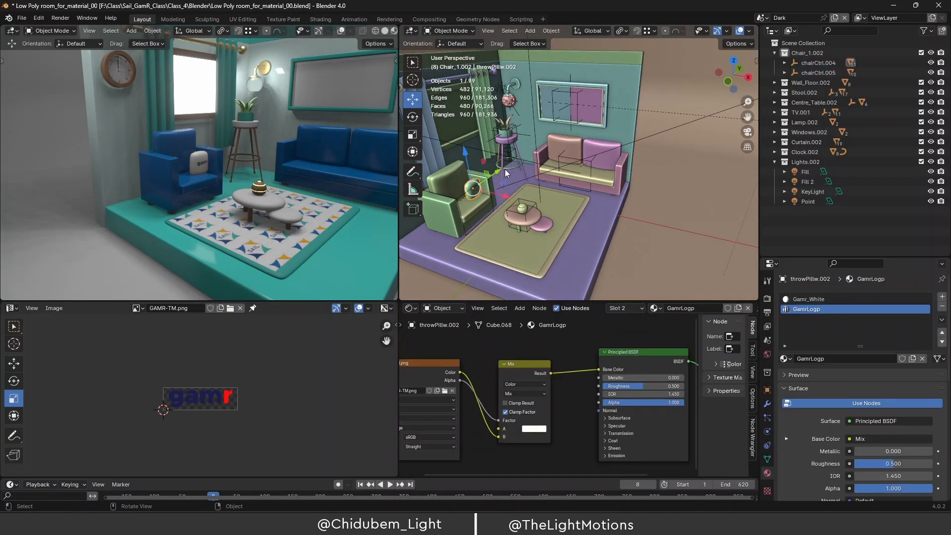
pyautogui.hotkey('alt', 'd')
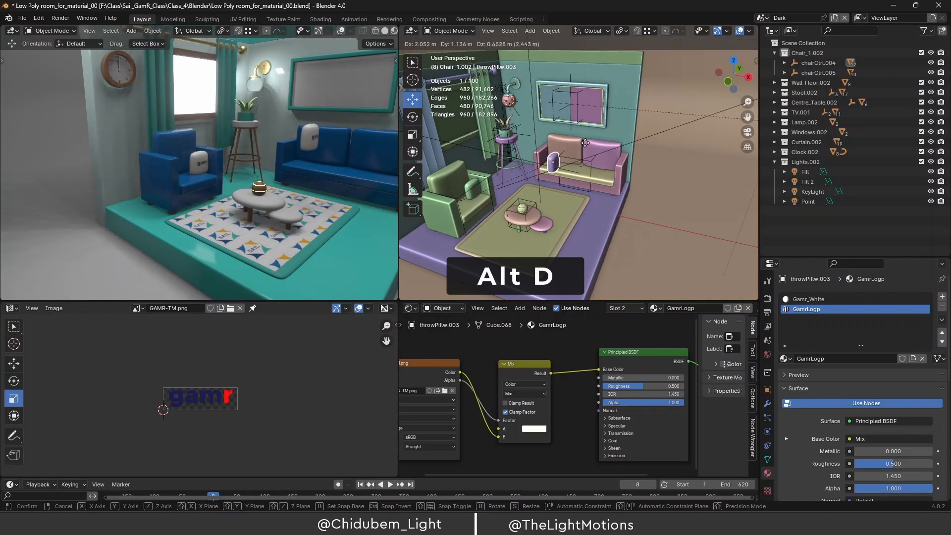
pyautogui.click(586, 143)
# Move the duplicated logo pillow along Y over the sofa and lower it about 0.69 m in Z onto the seat.
pyautogui.press('KP_3')
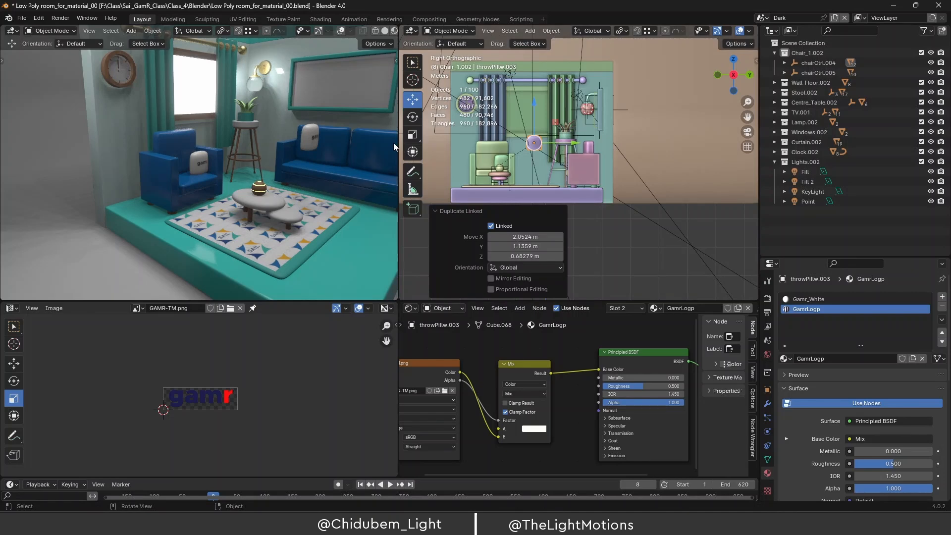
pyautogui.moveTo(399, 141); pyautogui.dragTo(347, 141)
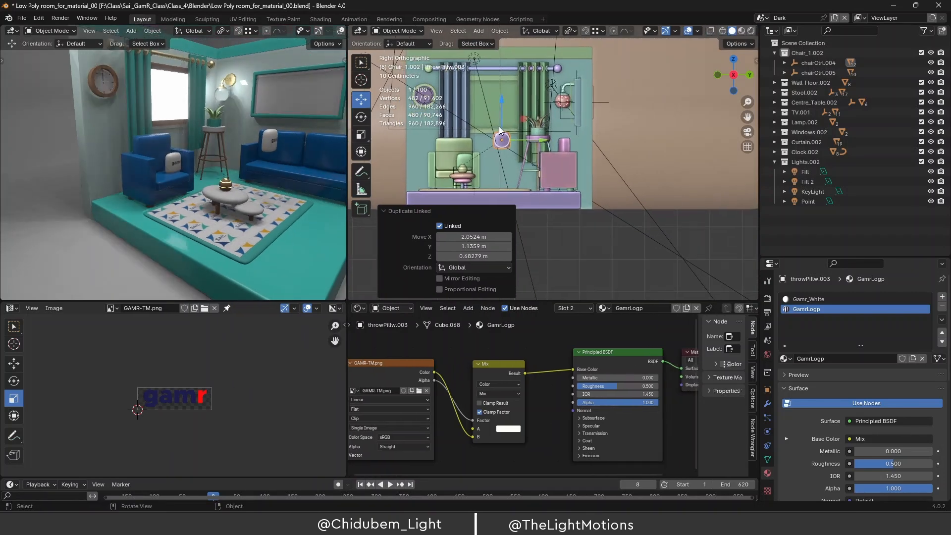
pyautogui.scroll(3, 502, 126)
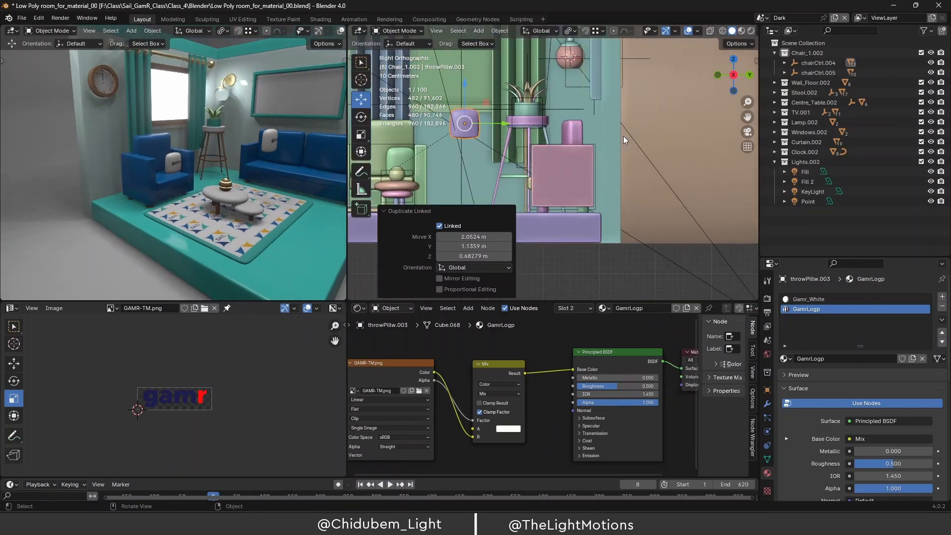
pyautogui.moveTo(750, 115); pyautogui.dragTo(876, 153)
pyautogui.moveTo(627, 163); pyautogui.dragTo(706, 181)
pyautogui.moveTo(677, 123); pyautogui.dragTo(676, 165)
pyautogui.press('KP_1')
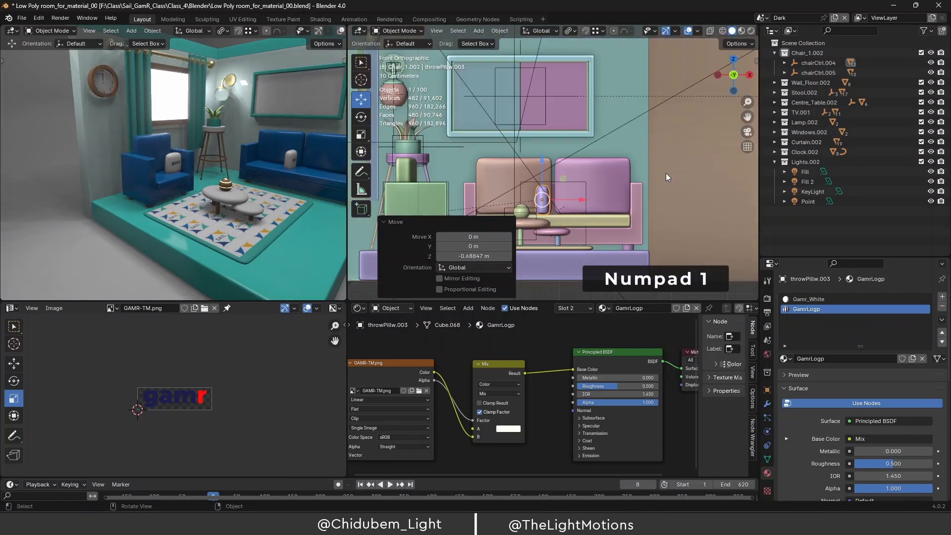
pyautogui.scroll(5, 495, 194)
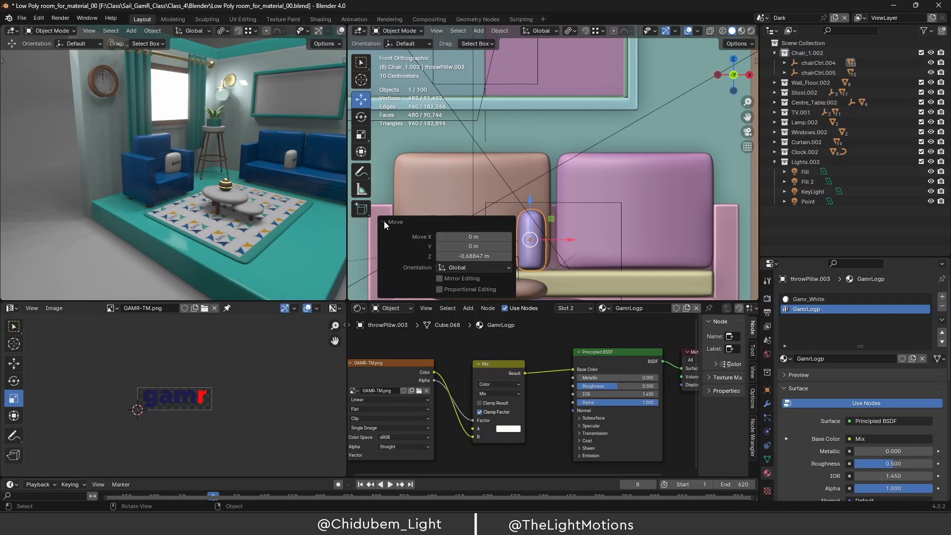
pyautogui.click(385, 222)
pyautogui.scroll(-4, 513, 245)
pyautogui.moveTo(515, 242); pyautogui.dragTo(534, 225, button='middle')
pyautogui.scroll(2, 555, 213)
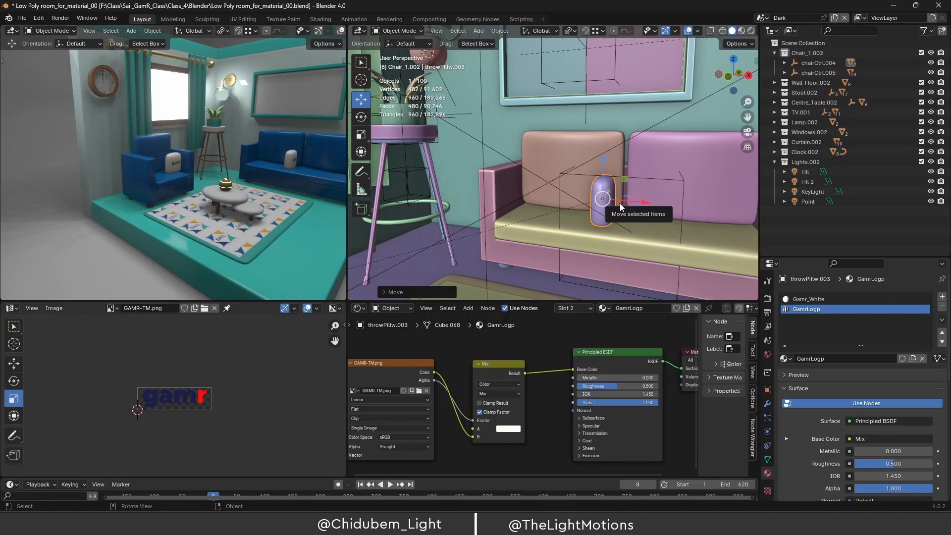
pyautogui.press('r')
pyautogui.press('z')
pyautogui.press('s')
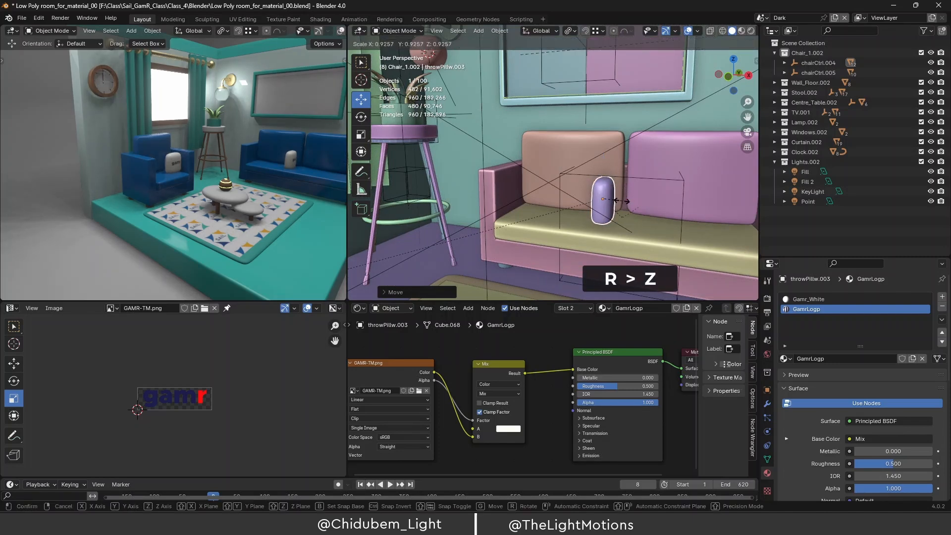
pyautogui.press('z')
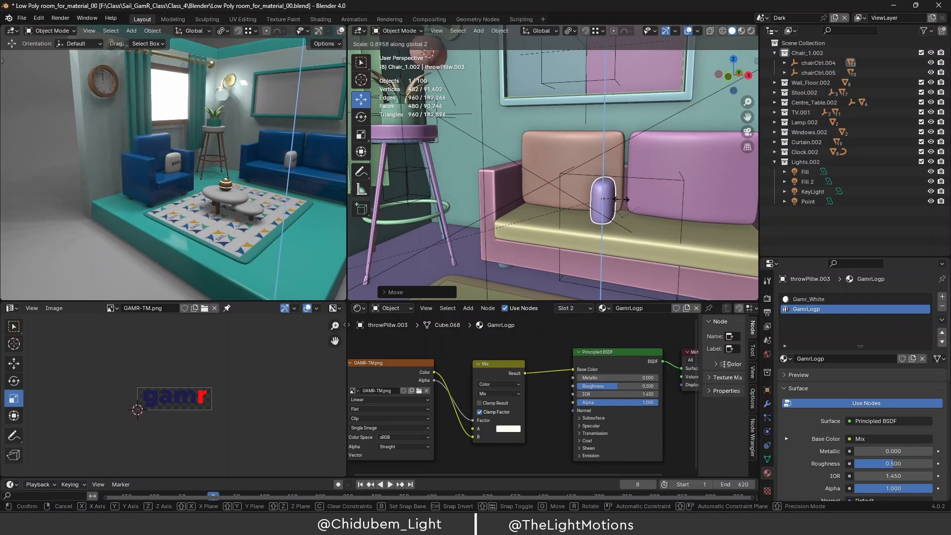
pyautogui.click(615, 199)
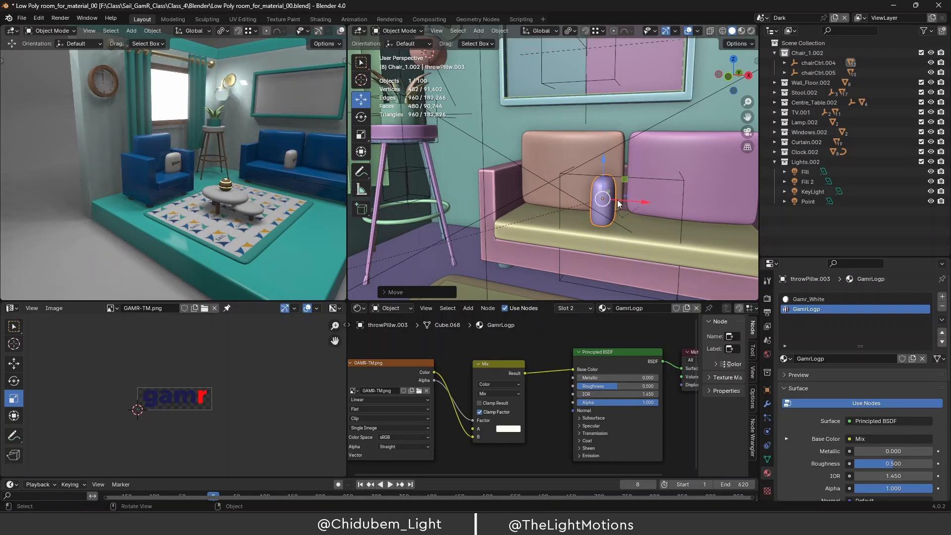
# Rotate the sofa pillow until its logo faces outward, raise it slightly and shift it along X in front of the left back cushion.
pyautogui.click(361, 117)
pyautogui.moveTo(620, 213)
pyautogui.mouseDown()
pyautogui.moveTo(603, 220)
pyautogui.moveTo(586, 209)
pyautogui.moveTo(602, 206)
pyautogui.mouseUp()
pyautogui.click(362, 99)
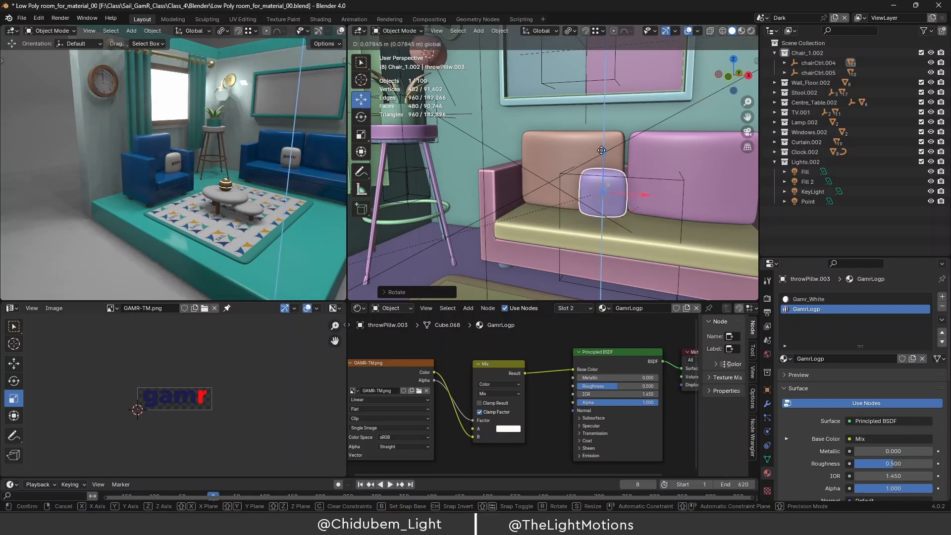
pyautogui.press('x')
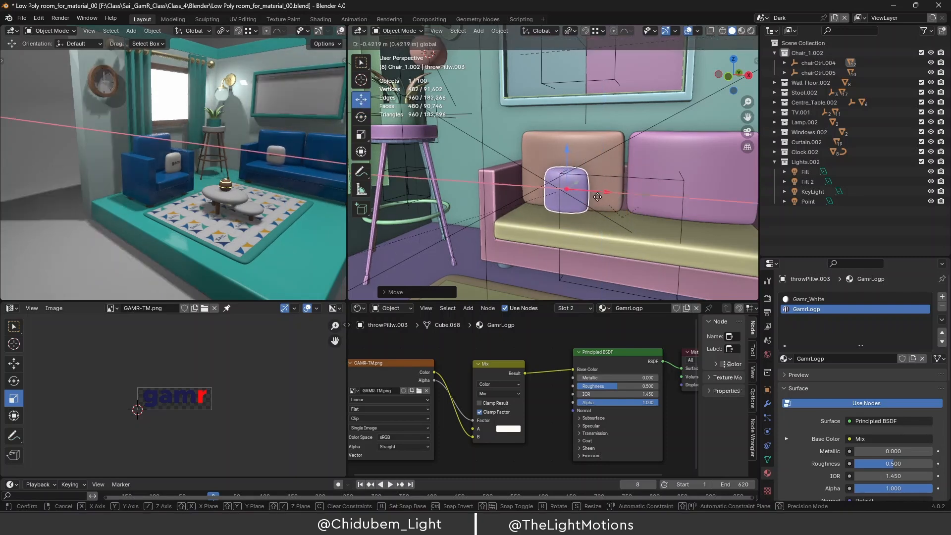
pyautogui.click(589, 200)
# Locate the sofa's back cushion in the scene hierarchy and test-move its parent chairCtrl.005 slightly upward in Z.
pyautogui.moveTo(590, 202); pyautogui.dragTo(601, 204, button='middle')
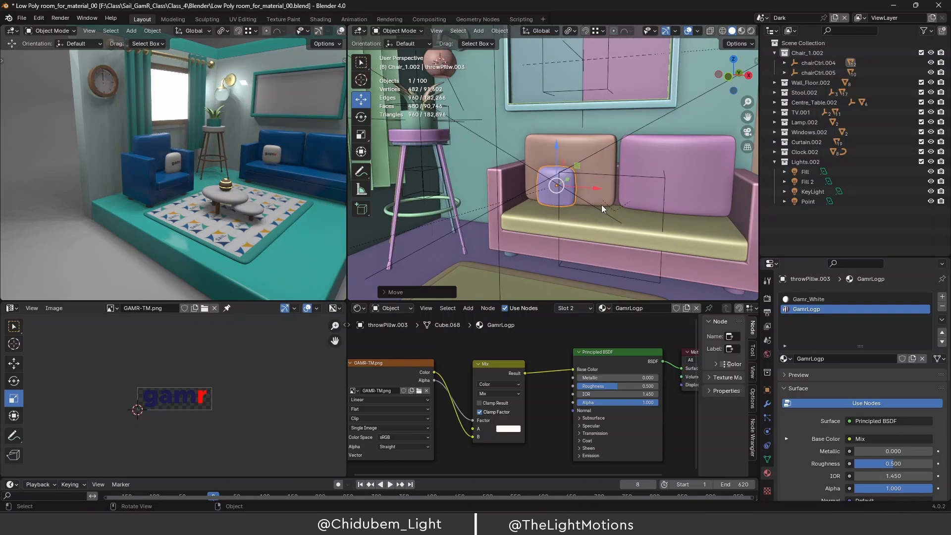
pyautogui.scroll(-5, 682, 183)
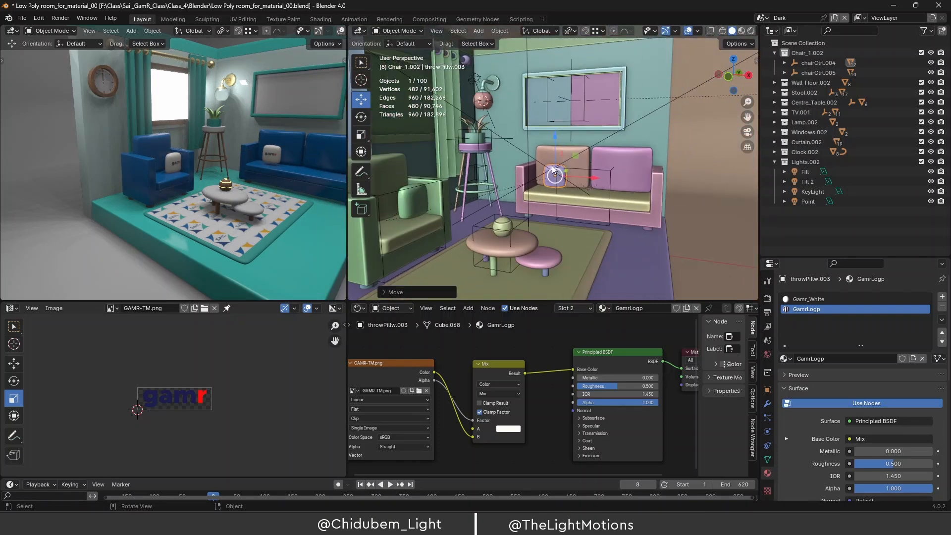
pyautogui.scroll(4, 559, 184)
pyautogui.scroll(-4, 577, 197)
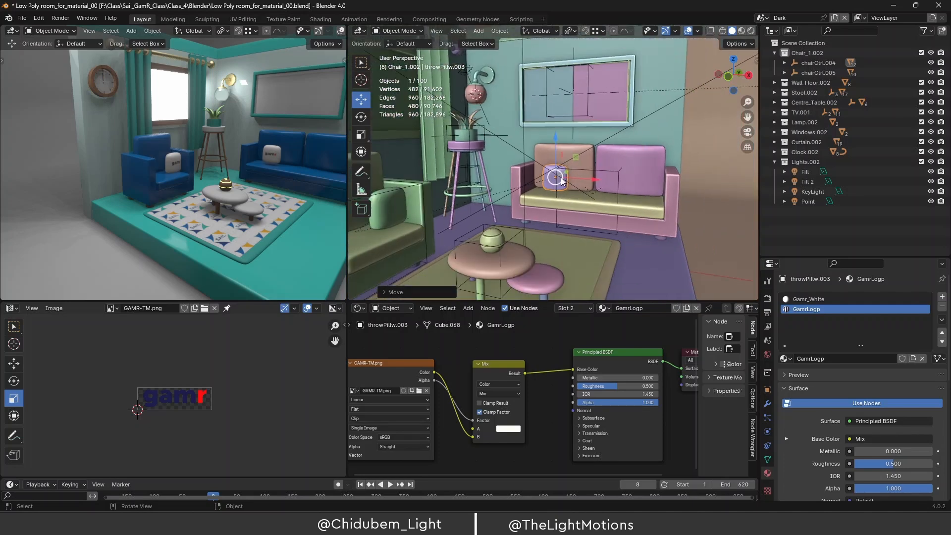
pyautogui.scroll(4, 567, 180)
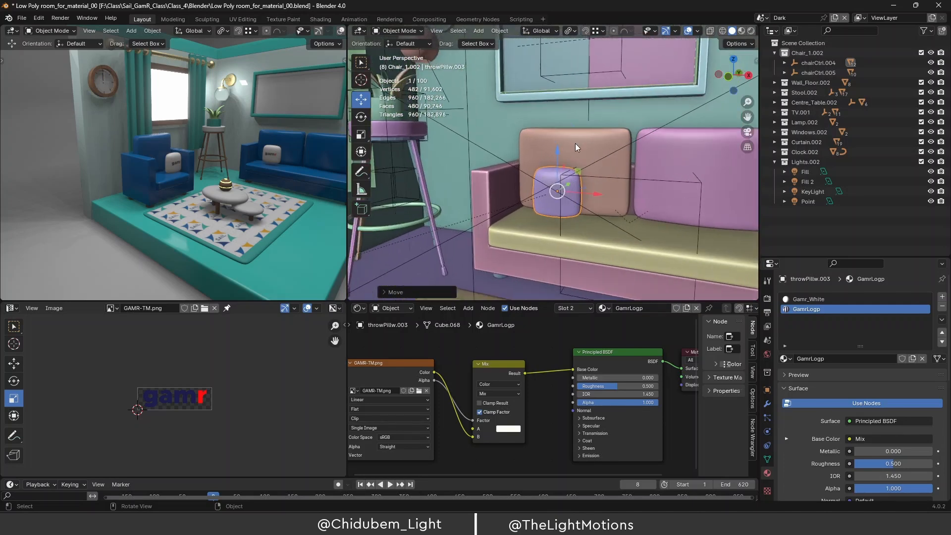
pyautogui.click(575, 144)
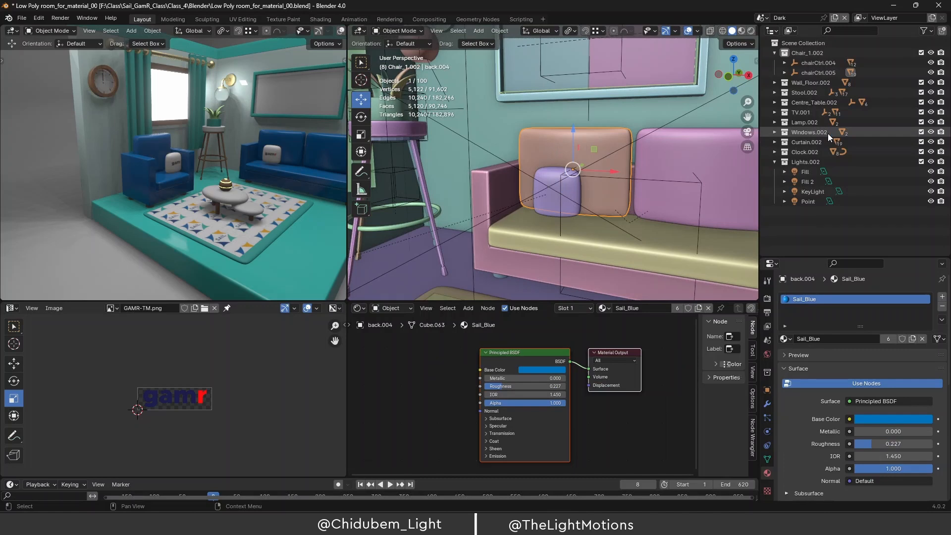
pyautogui.press('KP_Decimal')
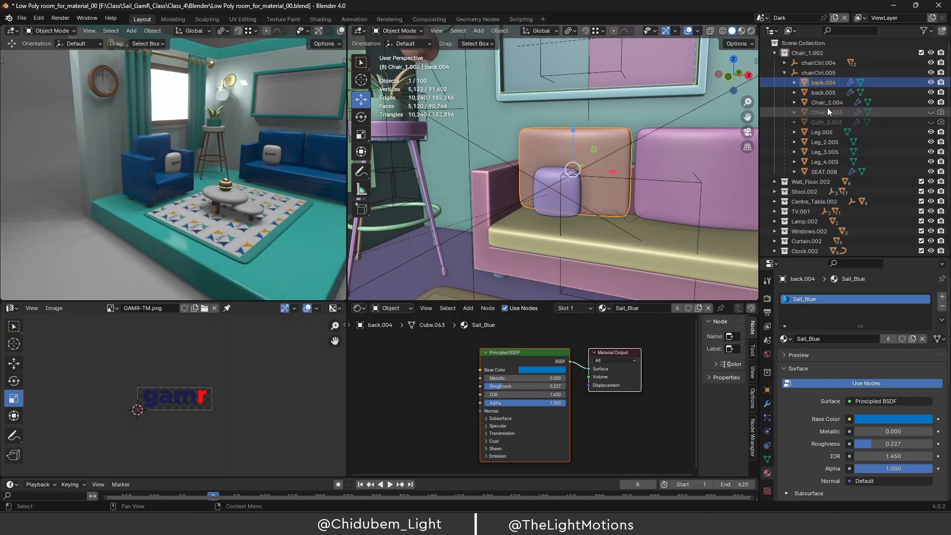
pyautogui.click(817, 72)
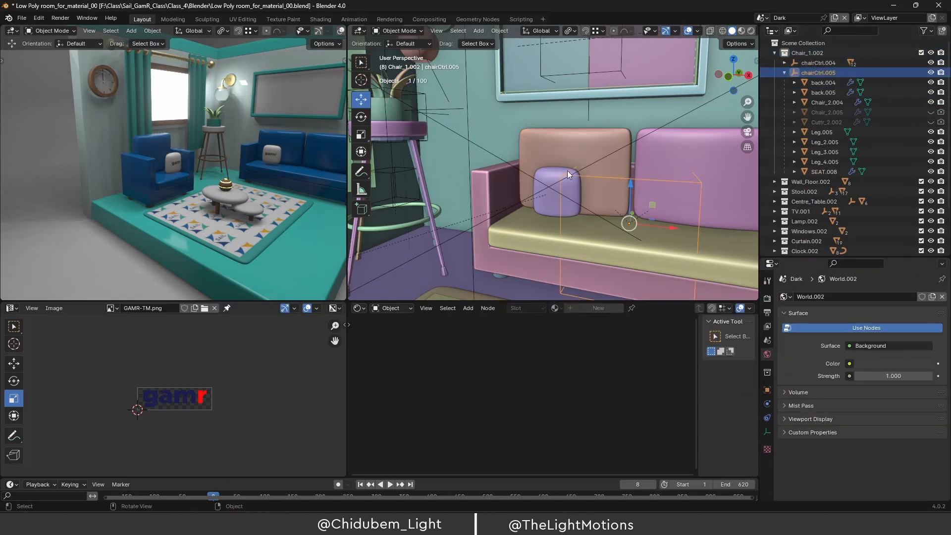
pyautogui.moveTo(633, 187)
pyautogui.mouseDown()
pyautogui.moveTo(631, 145)
pyautogui.moveTo(630, 179)
pyautogui.mouseUp()
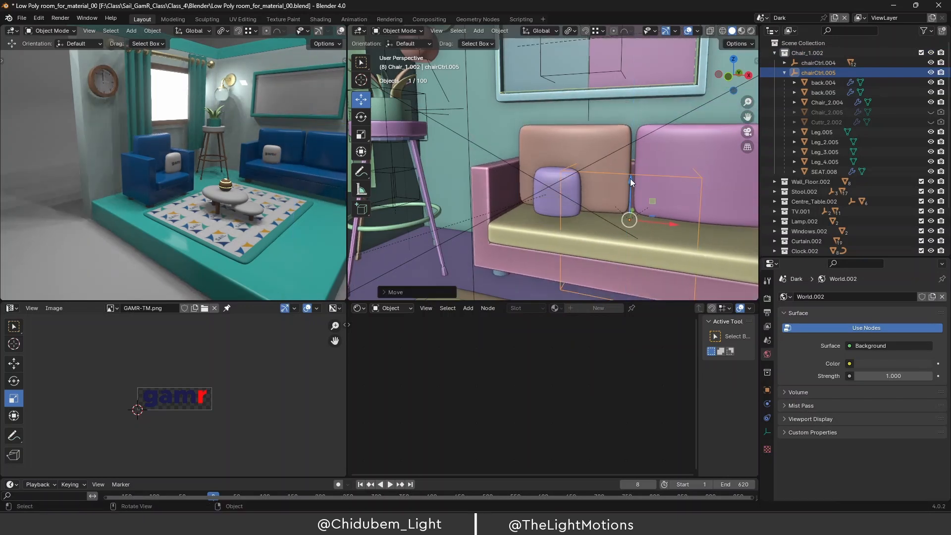
# Clear the parent of the sofa pillow throwPillw.003 while keeping its transformation.
pyautogui.click(549, 176)
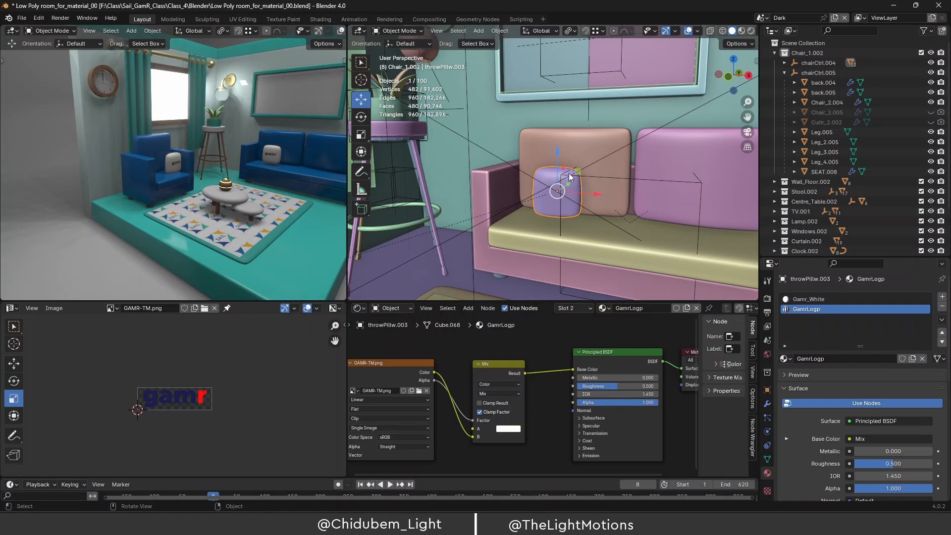
pyautogui.hotkey('alt', 'p')
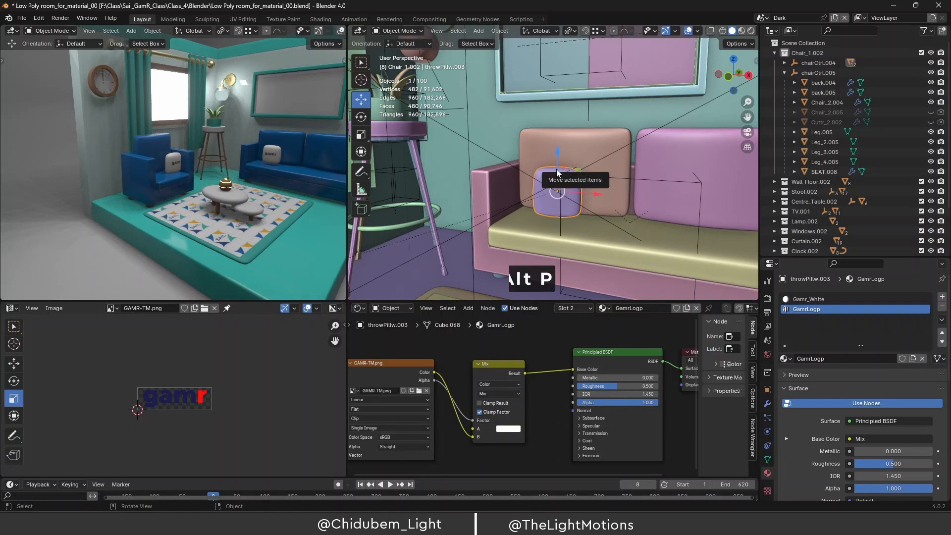
pyautogui.hotkey('alt', 'p')
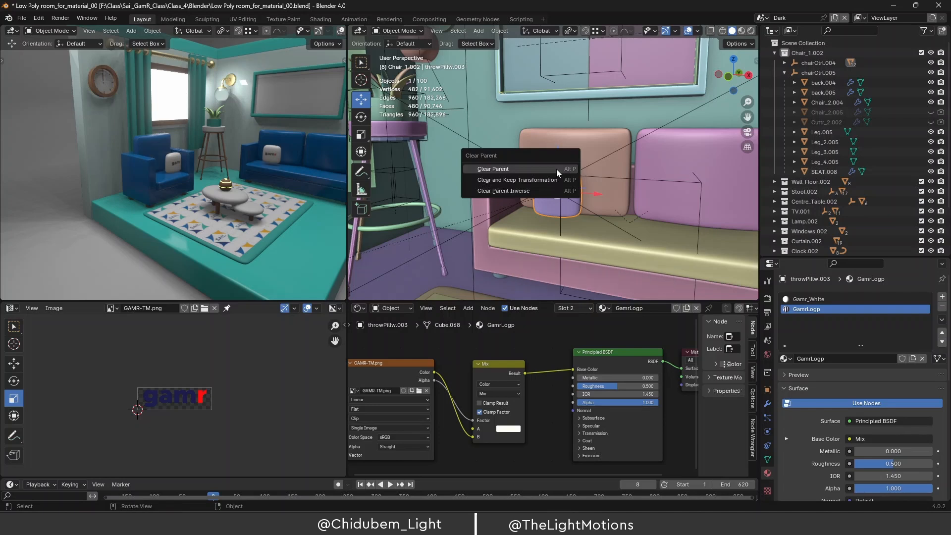
pyautogui.click(528, 179)
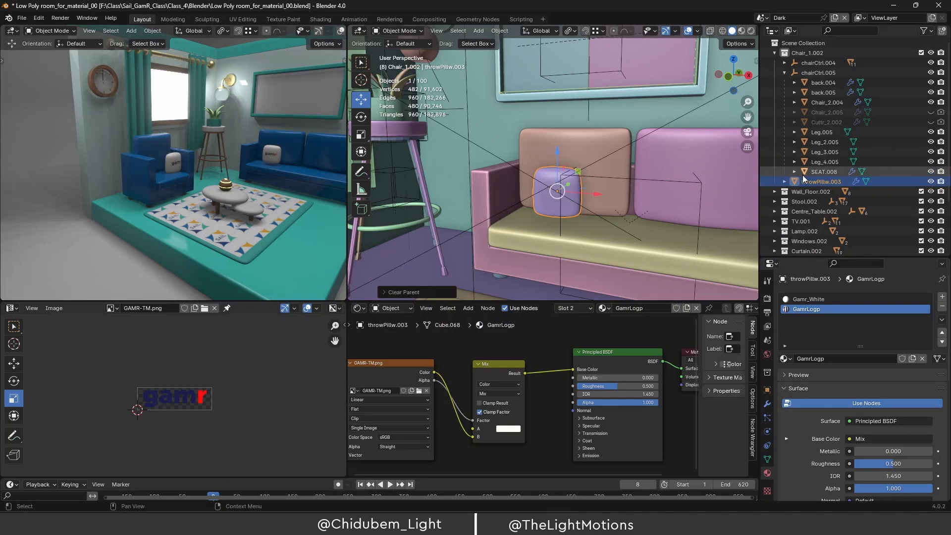
# Parent throwPillw.003 to the sofa's control empty chairCtrl.005.
pyautogui.click(819, 72)
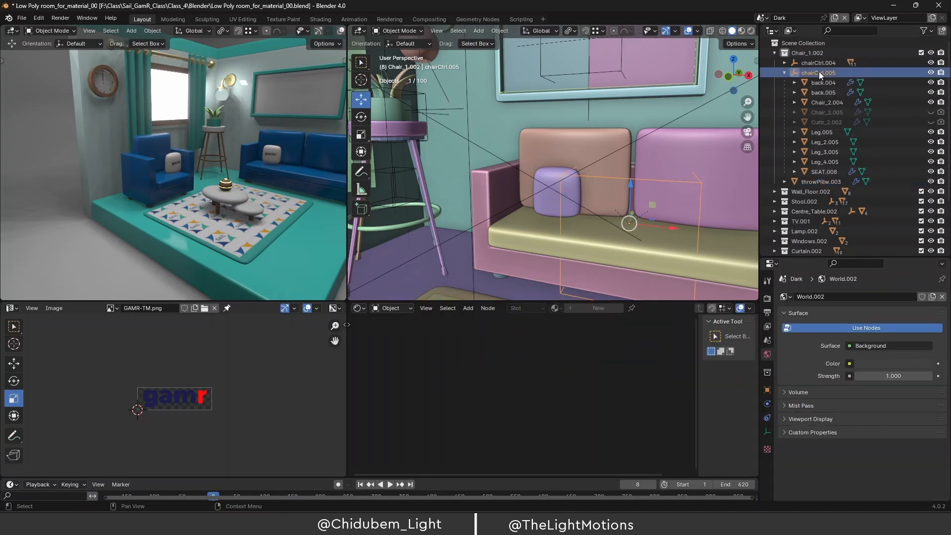
pyautogui.click(594, 149)
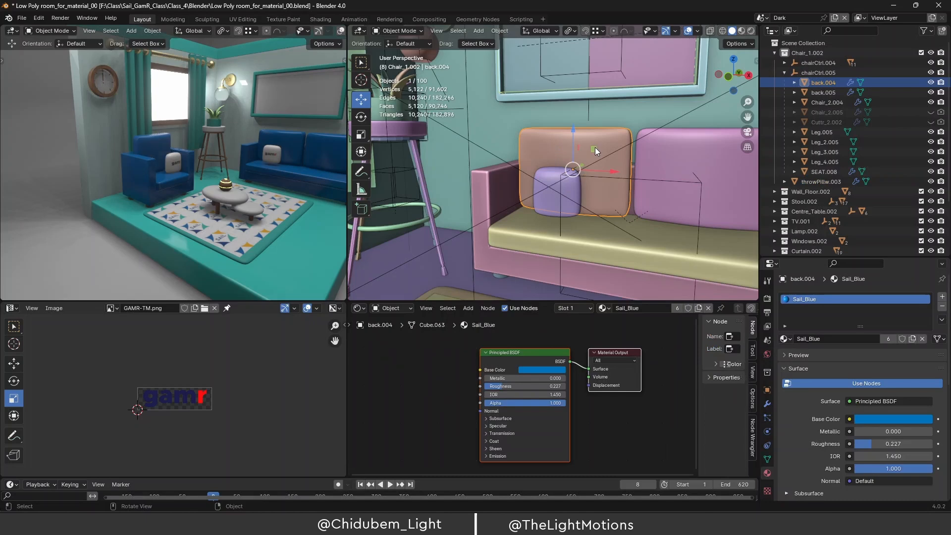
pyautogui.click(813, 182)
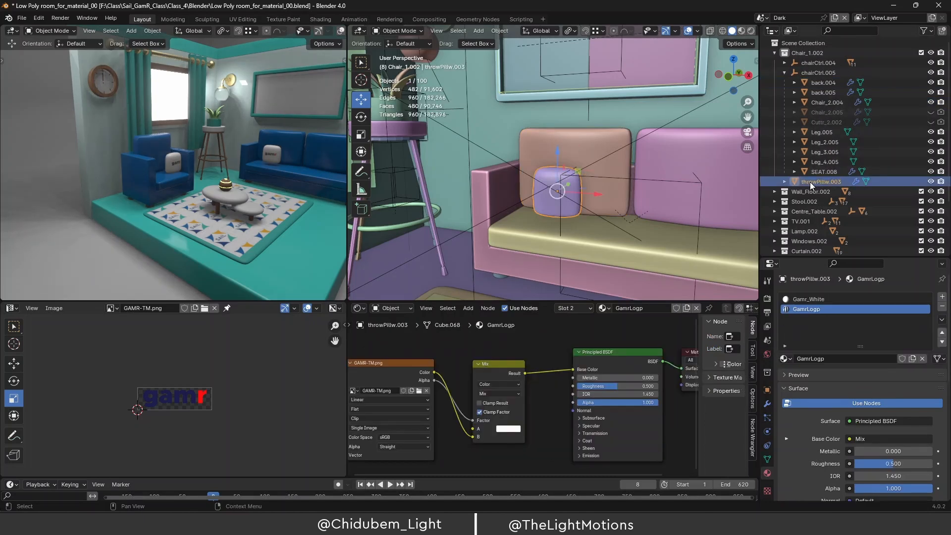
pyautogui.press('shift')
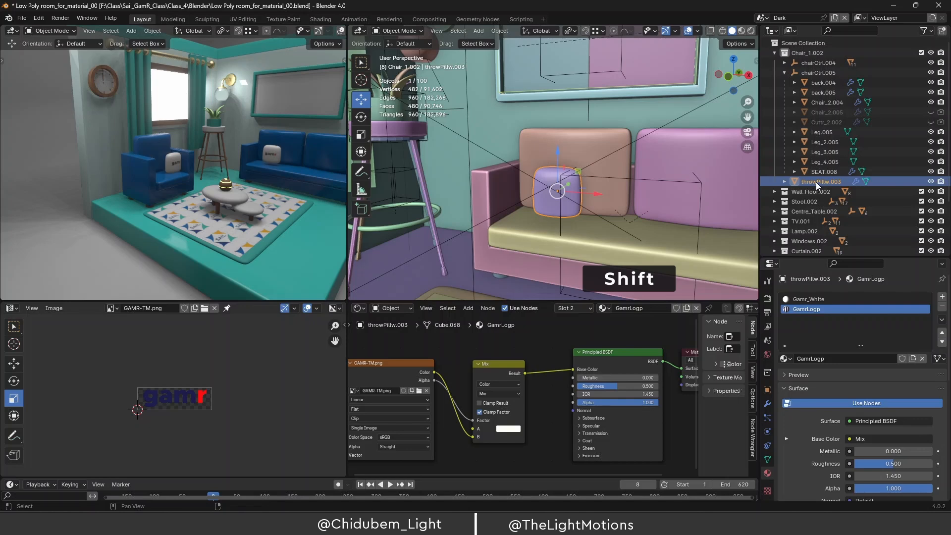
pyautogui.moveTo(816, 183); pyautogui.dragTo(819, 74)
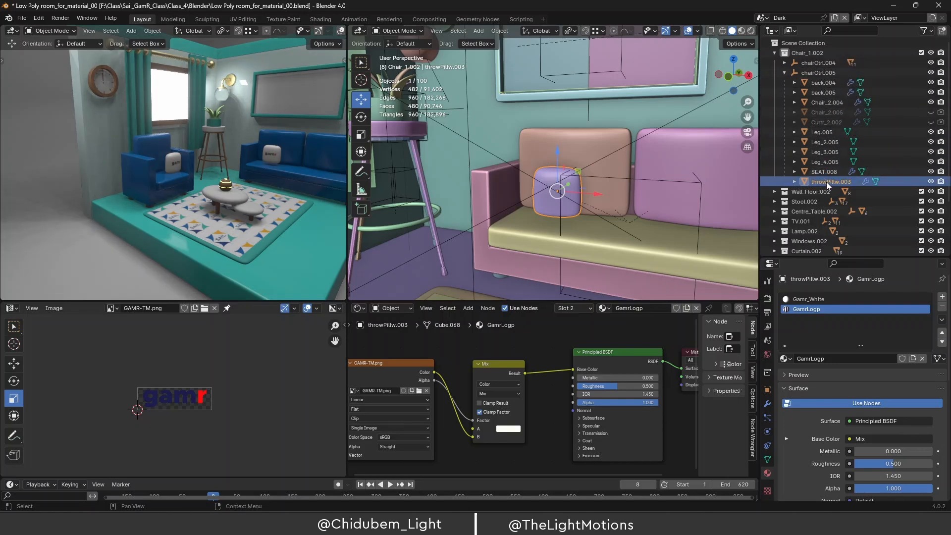
pyautogui.click(822, 74)
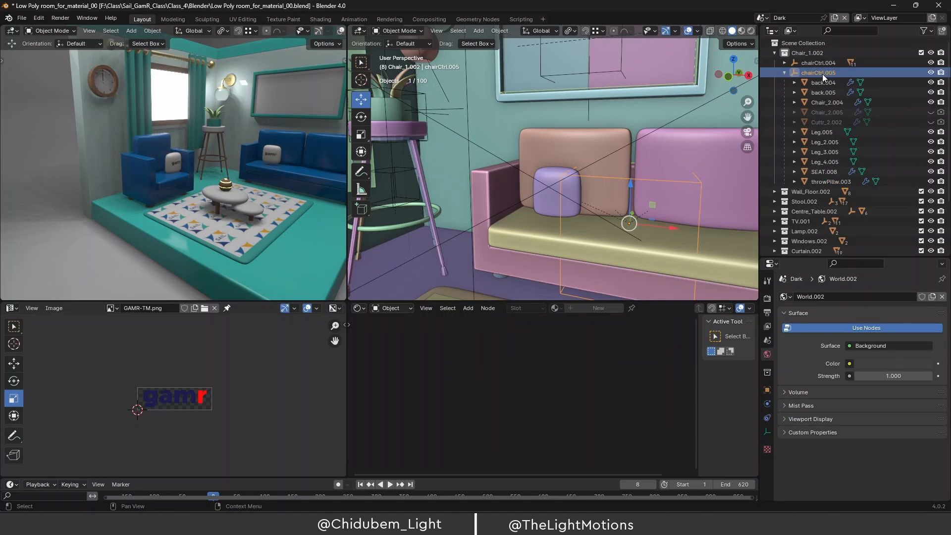
# In the top view, move throwPillw.003 along Y until it nearly touches the sofa's left back cushion.
pyautogui.click(825, 179)
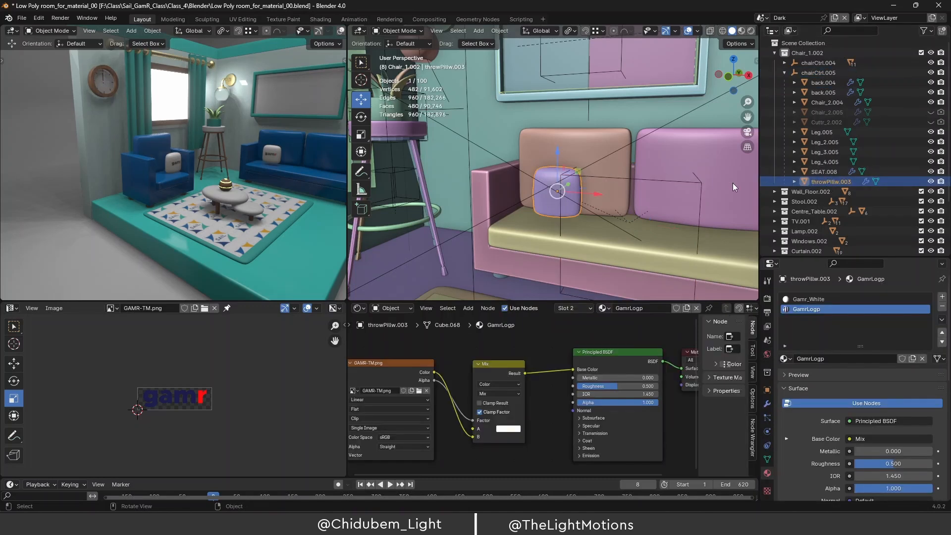
pyautogui.press('KP_7')
pyautogui.scroll(-4, 650, 163)
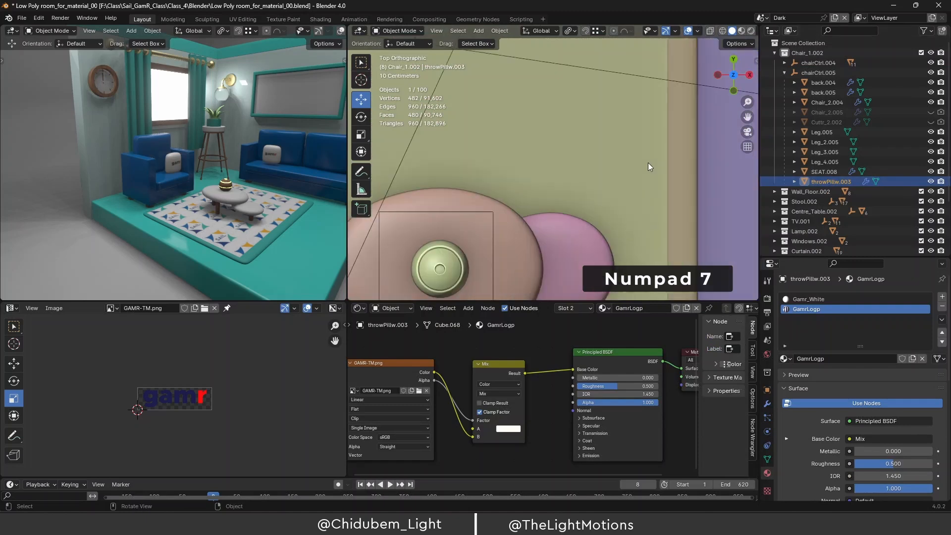
pyautogui.scroll(-4, 655, 165)
pyautogui.scroll(6, 560, 74)
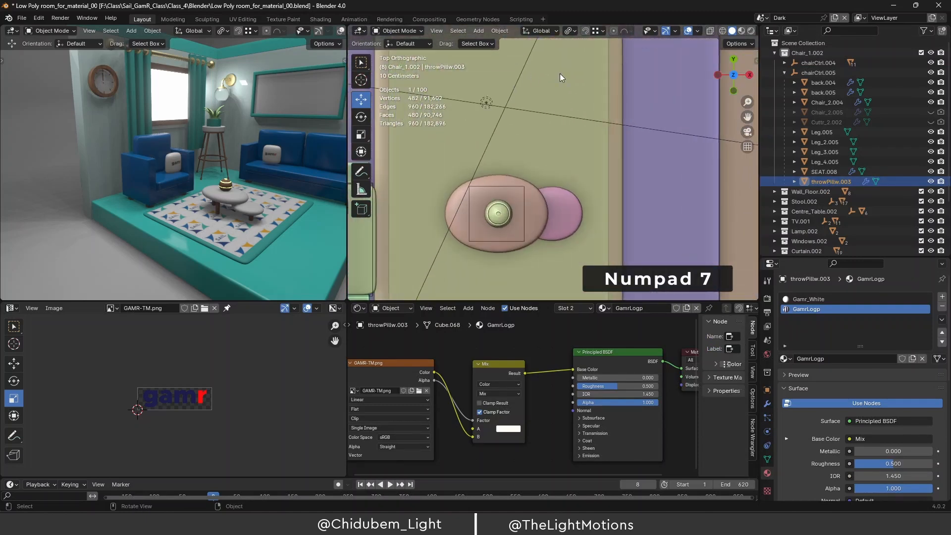
pyautogui.moveTo(748, 122); pyautogui.dragTo(825, 343)
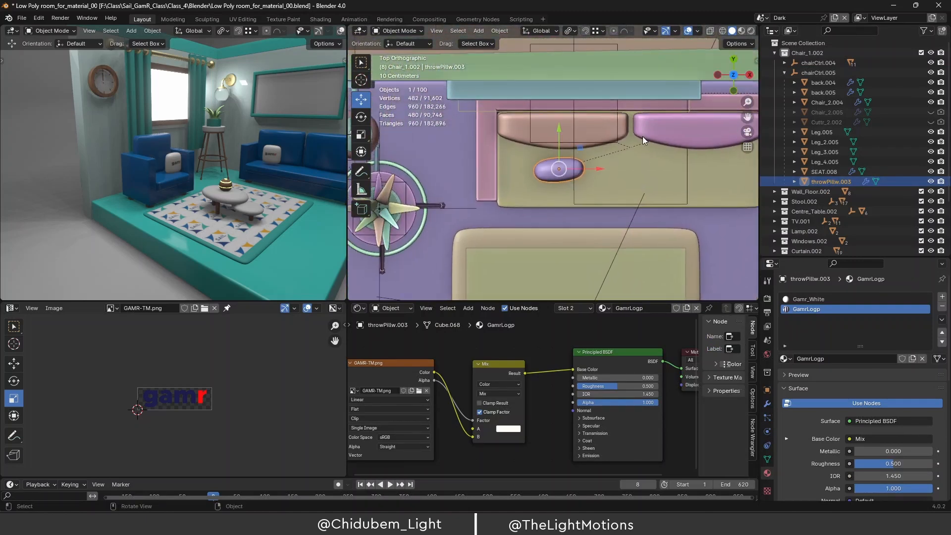
pyautogui.scroll(2, 559, 160)
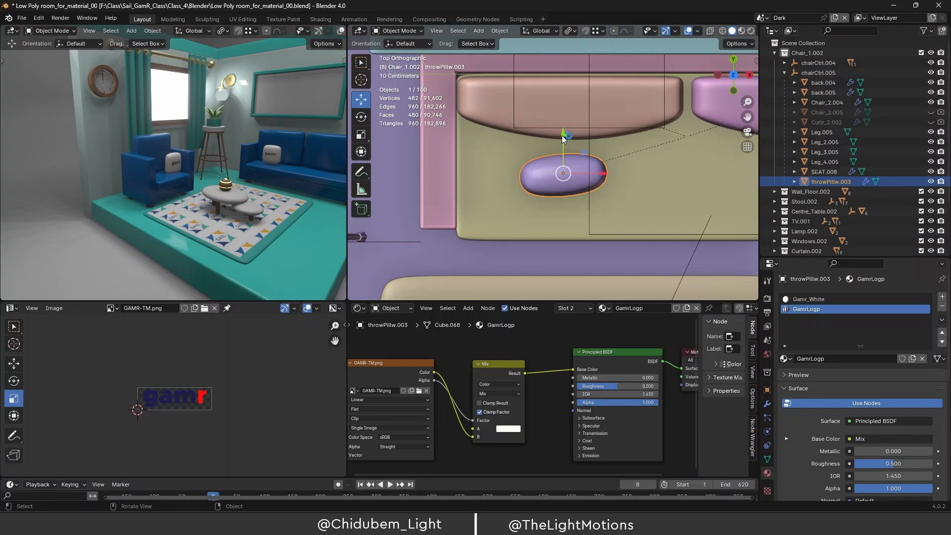
pyautogui.moveTo(564, 134); pyautogui.dragTo(561, 121)
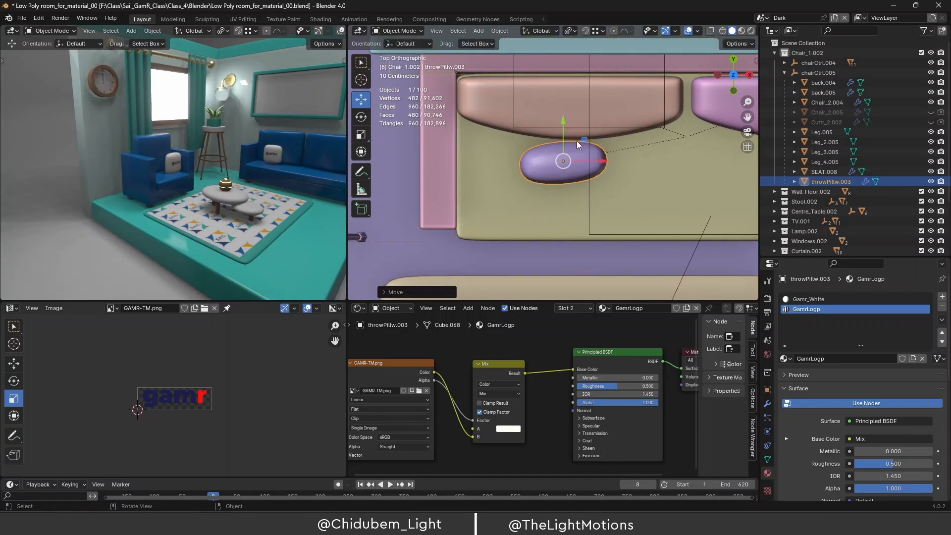
# In the right view, lower throwPillw.003 along Z onto the sofa seat and tilt it slightly back toward the cushion.
pyautogui.scroll(4, 274, 147)
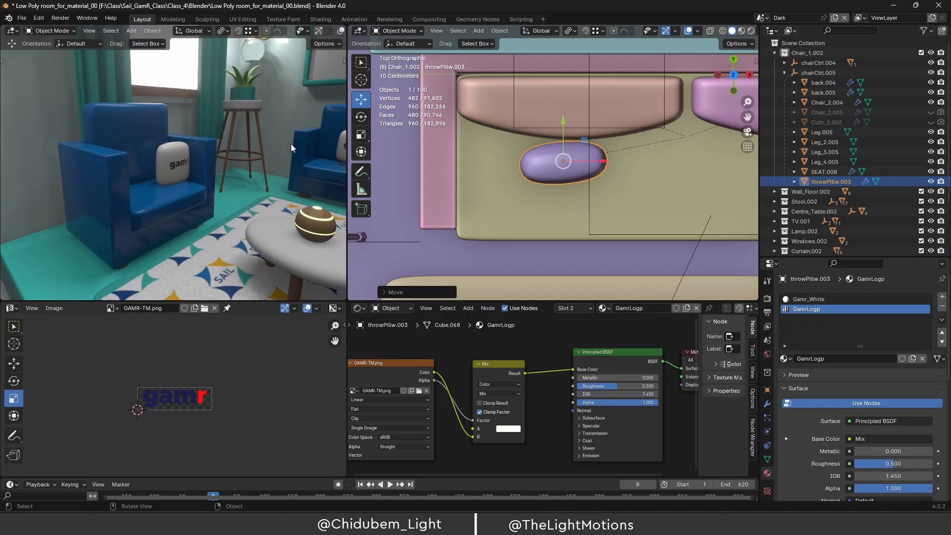
pyautogui.keyDown('shift'); pyautogui.moveTo(290, 147); pyautogui.dragTo(115, 148, button='middle'); pyautogui.keyUp('shift')
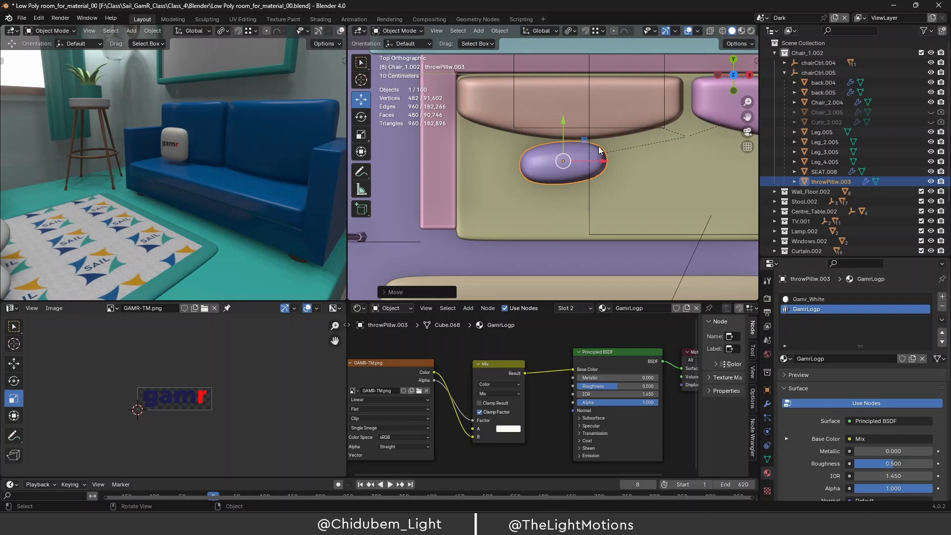
pyautogui.press('KP_3')
pyautogui.scroll(-2, 575, 181)
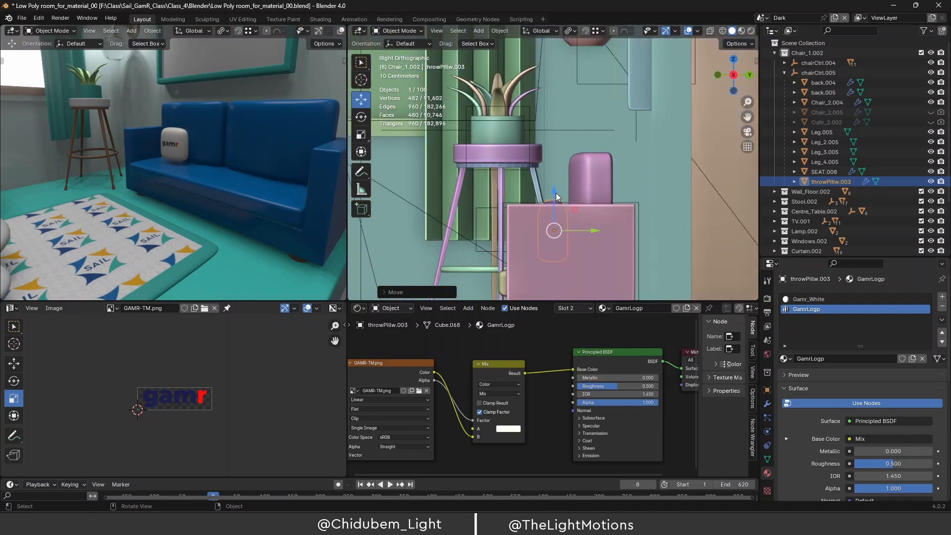
pyautogui.moveTo(556, 194); pyautogui.dragTo(560, 203)
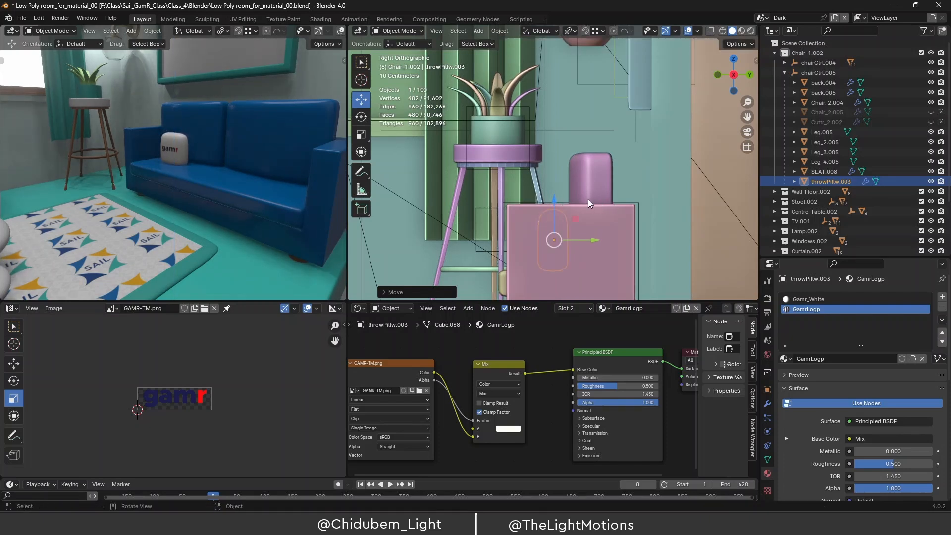
pyautogui.click(361, 117)
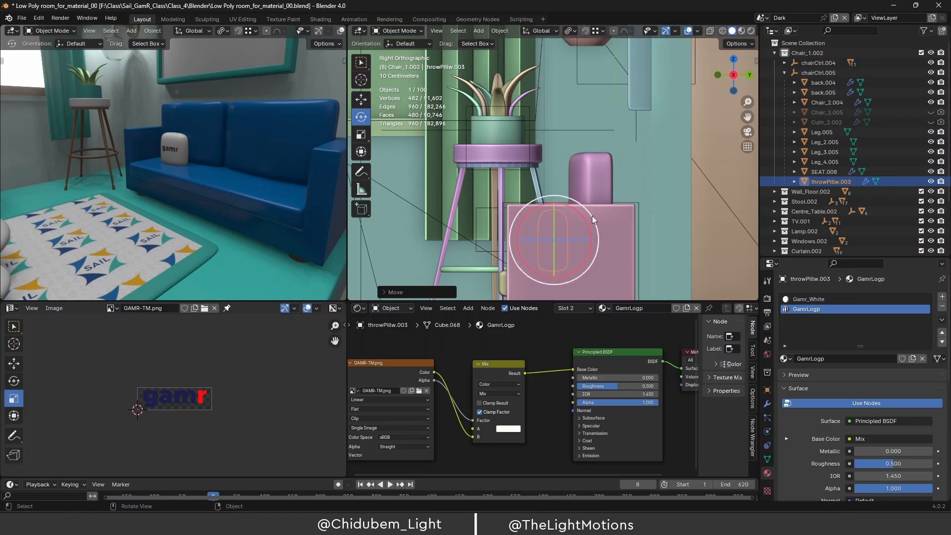
pyautogui.moveTo(566, 205); pyautogui.dragTo(574, 207)
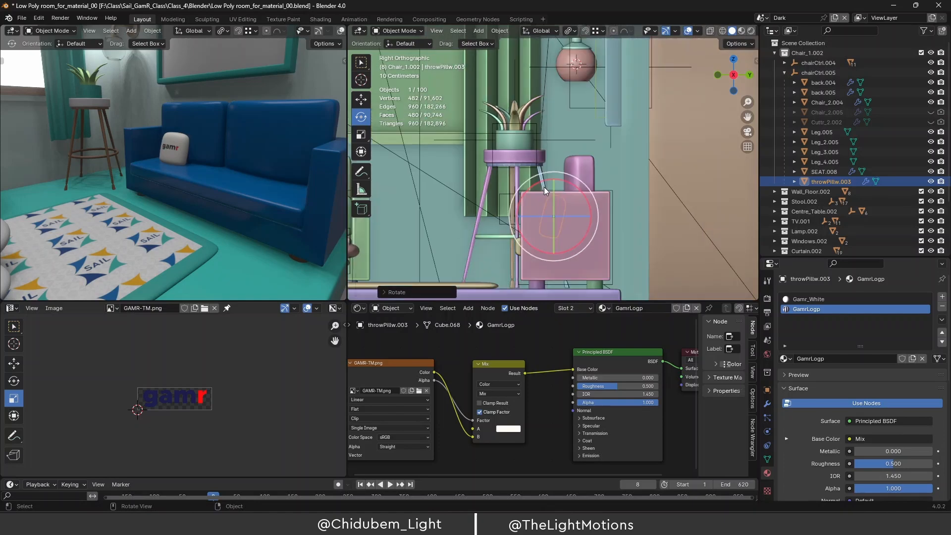
# Make a linked duplicate of throwPillw.003 and move it along X in front of the sofa's right back cushion.
pyautogui.press('KP_1')
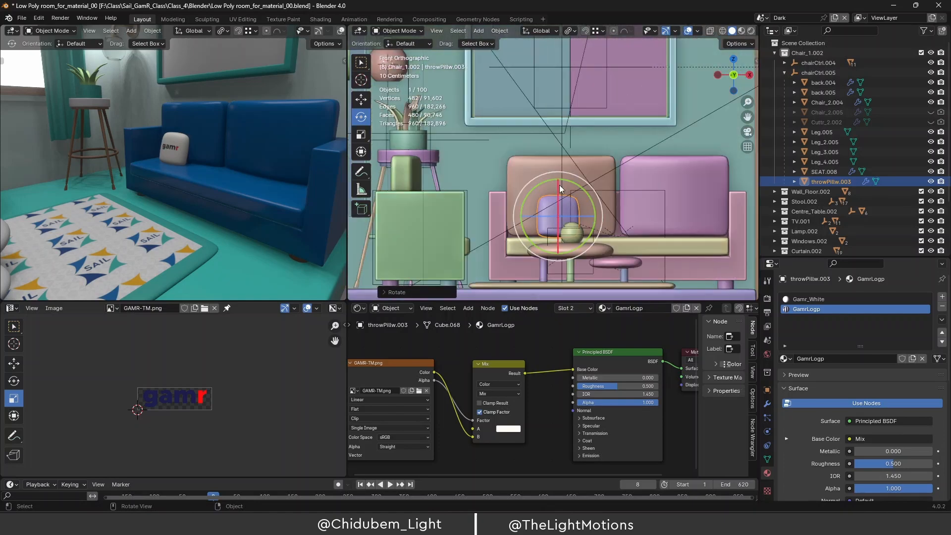
pyautogui.click(361, 99)
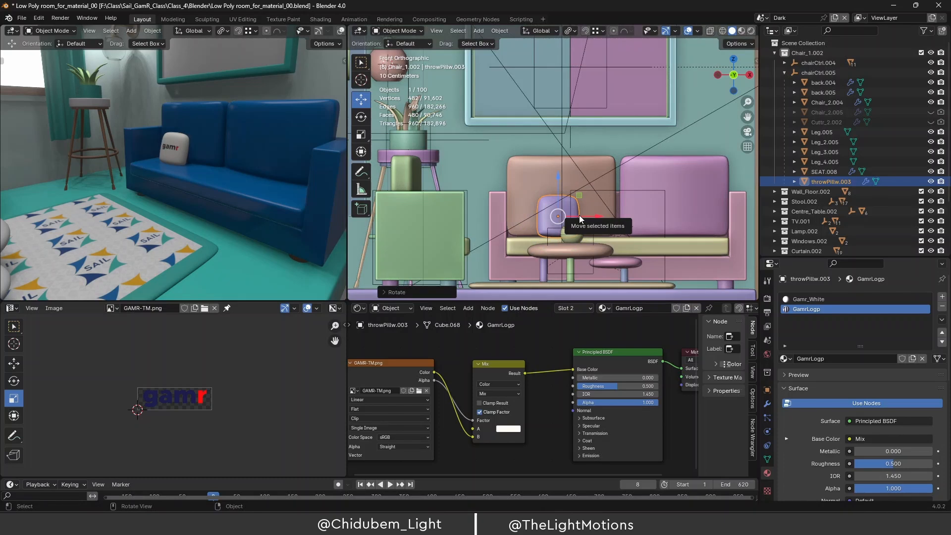
pyautogui.hotkey('alt', 'd')
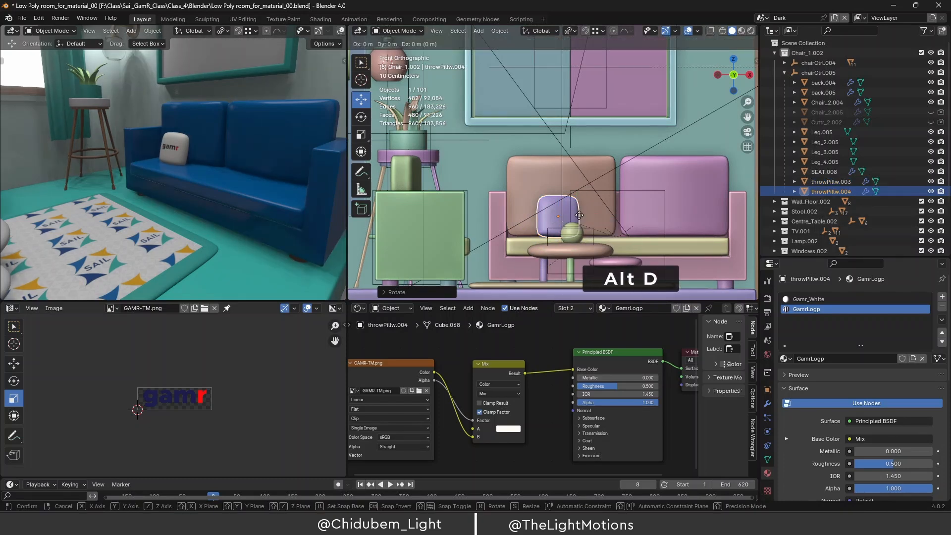
pyautogui.press('Escape')
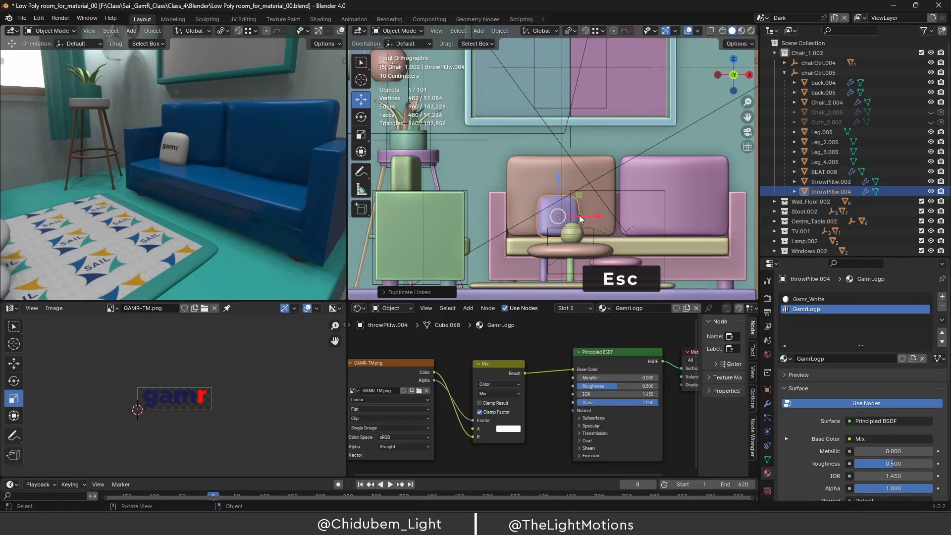
pyautogui.moveTo(598, 215); pyautogui.dragTo(723, 216)
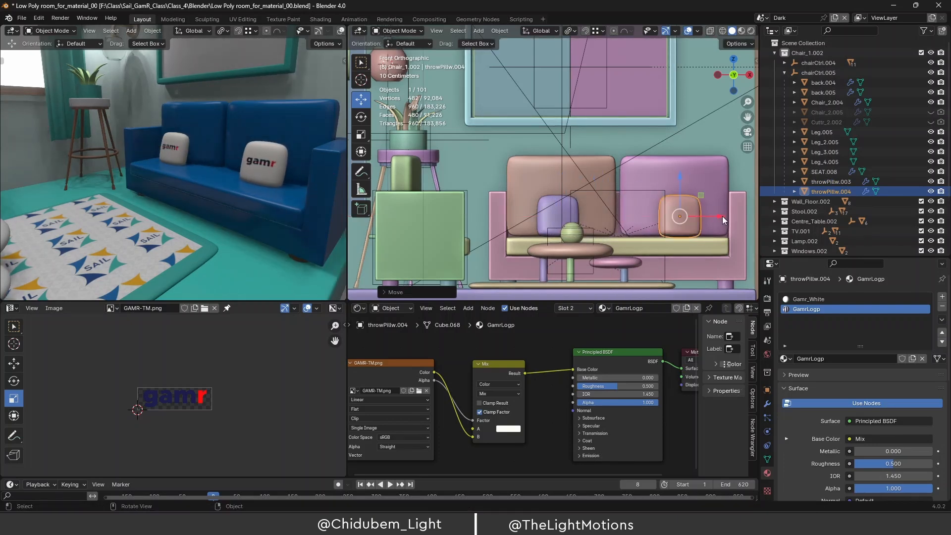
# Move the armchair pillow throwPillw.002 along X toward the backrest and rotate it slightly so it leans back.
pyautogui.scroll(-5, 260, 162)
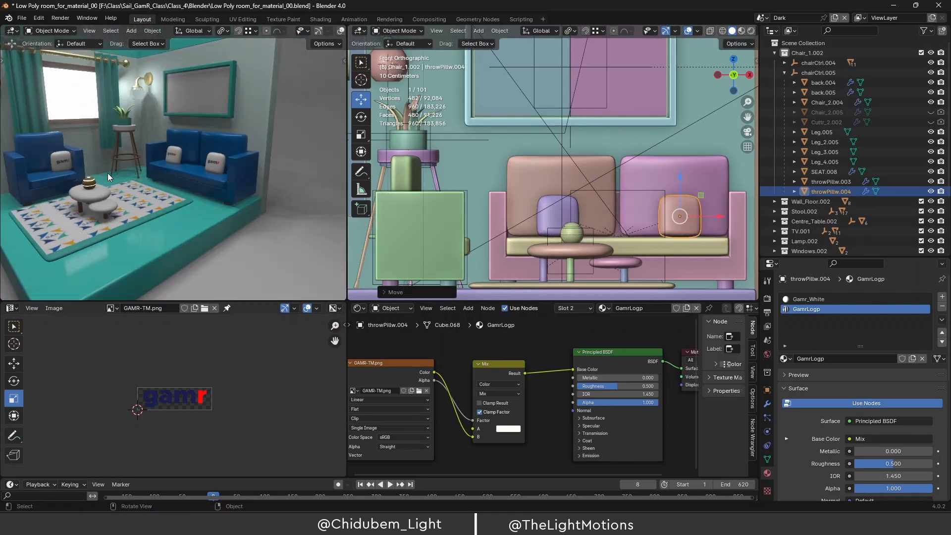
pyautogui.moveTo(108, 174); pyautogui.dragTo(204, 182, button='middle')
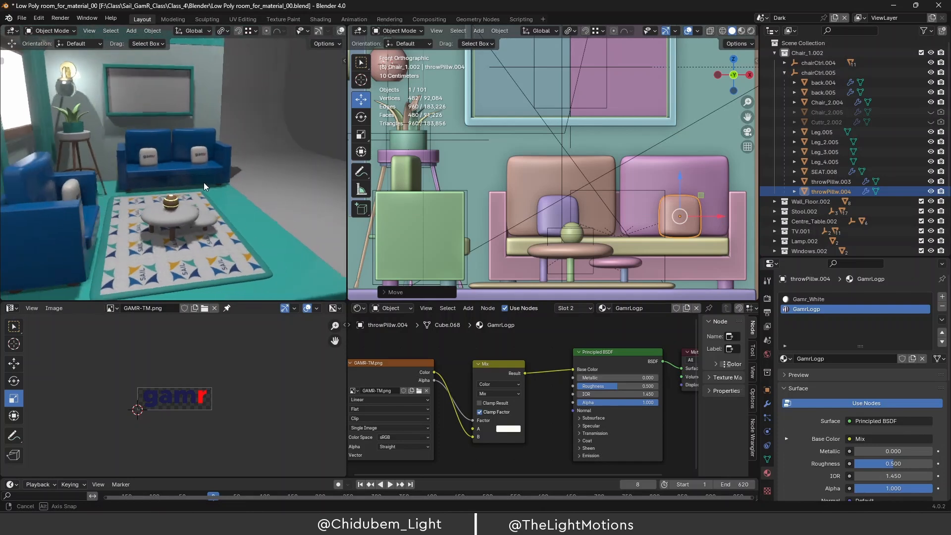
pyautogui.scroll(-2, 644, 188)
pyautogui.moveTo(644, 189); pyautogui.dragTo(490, 215, button='middle')
pyautogui.click(451, 214)
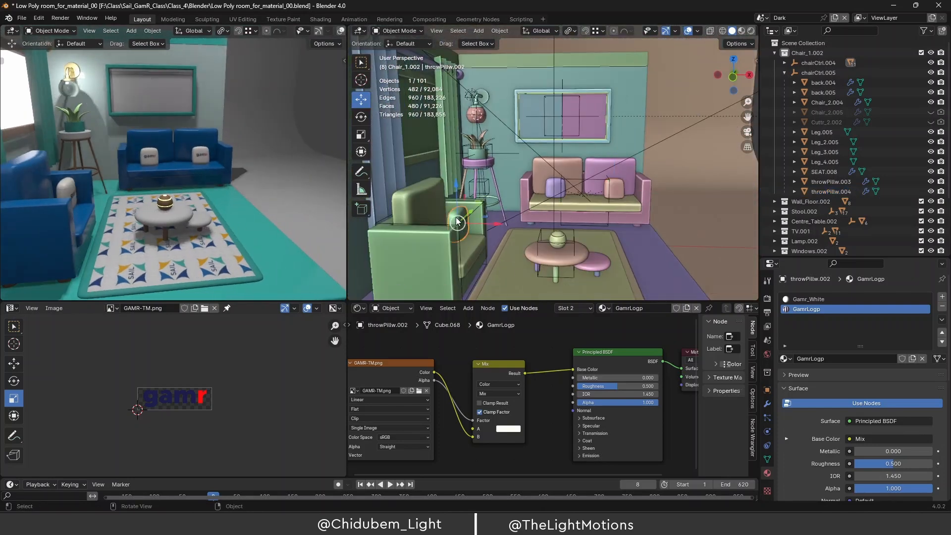
pyautogui.press('g')
pyautogui.press('x')
pyautogui.click(488, 225)
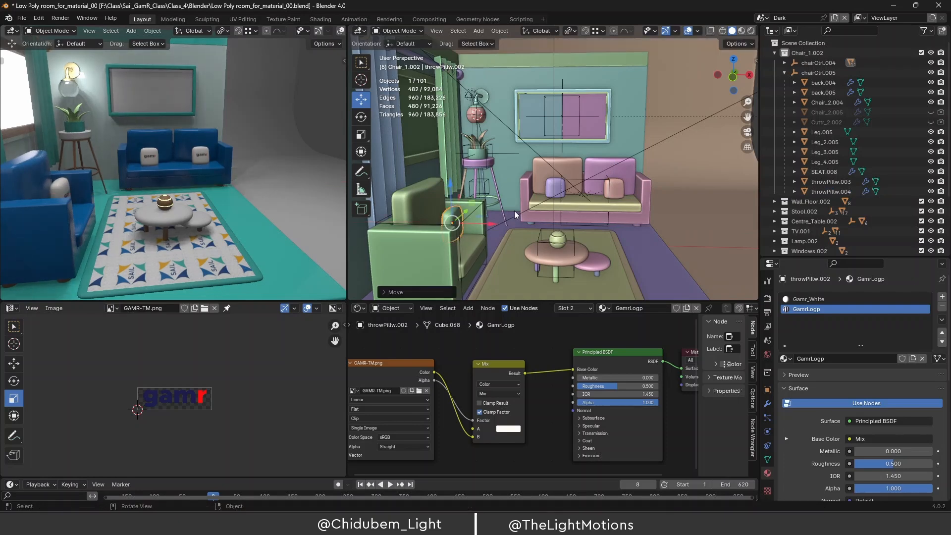
pyautogui.press('r')
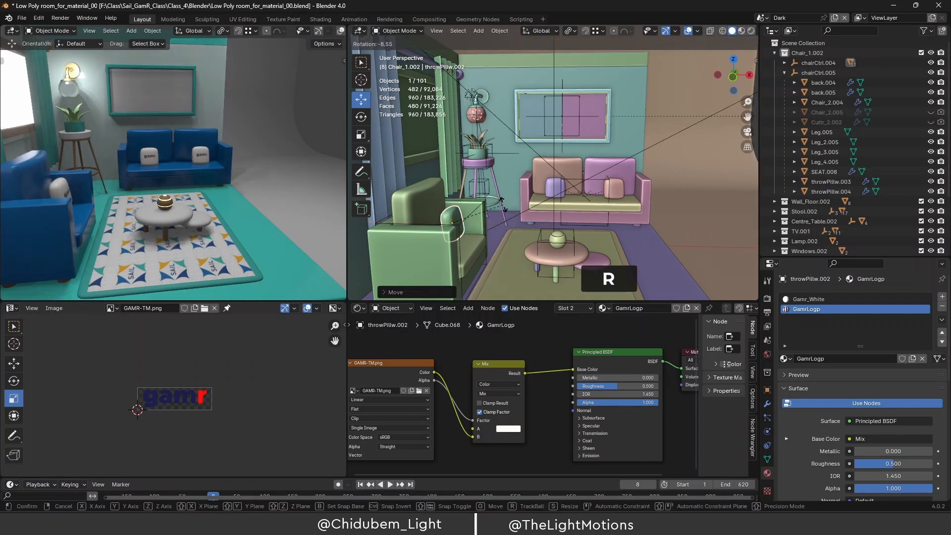
pyautogui.click(505, 207)
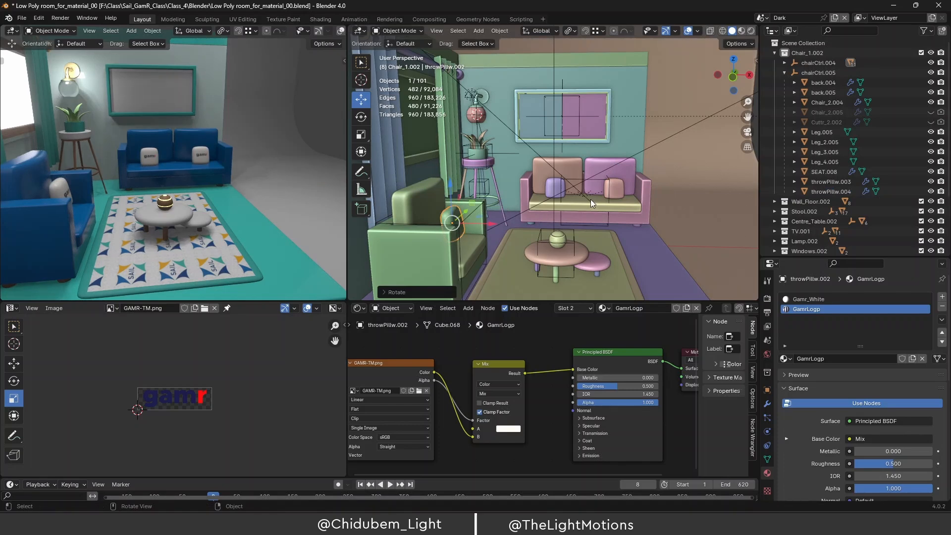
# Examine the pillows on the armchair and sofa in an enlarged rendered view of the whole room.
pyautogui.scroll(-2, 515, 208)
pyautogui.scroll(-2, 238, 208)
pyautogui.moveTo(237, 205); pyautogui.dragTo(246, 172, button='middle')
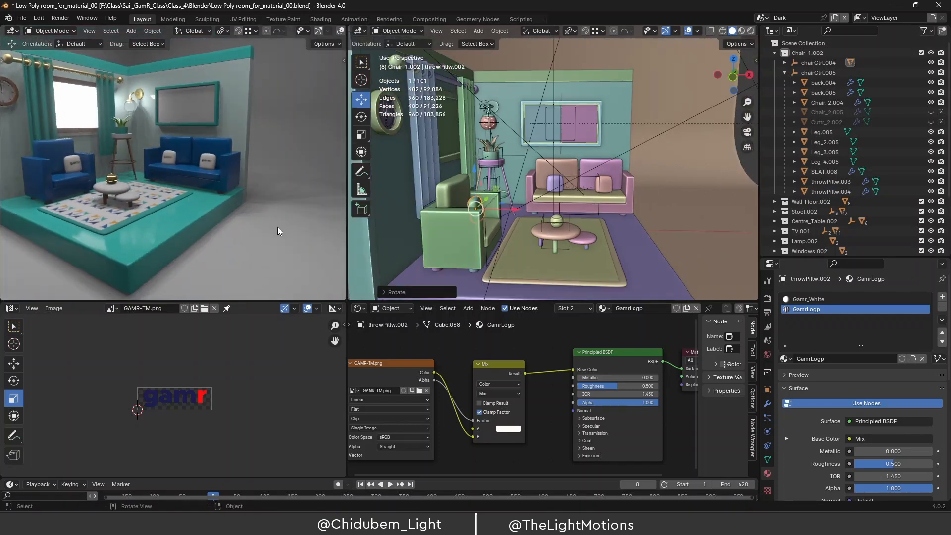
pyautogui.moveTo(348, 156); pyautogui.dragTo(427, 163)
pyautogui.scroll(5, 161, 169)
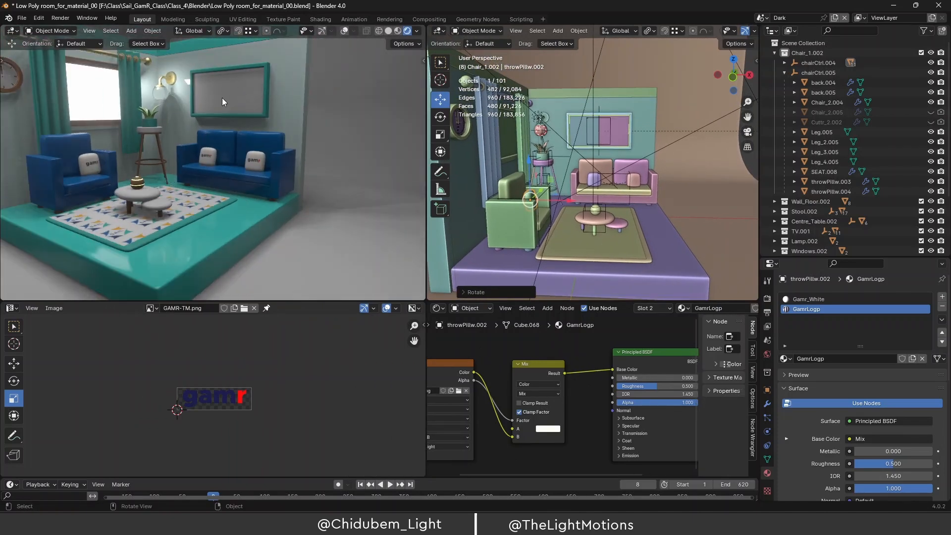
pyautogui.scroll(-2, 197, 172)
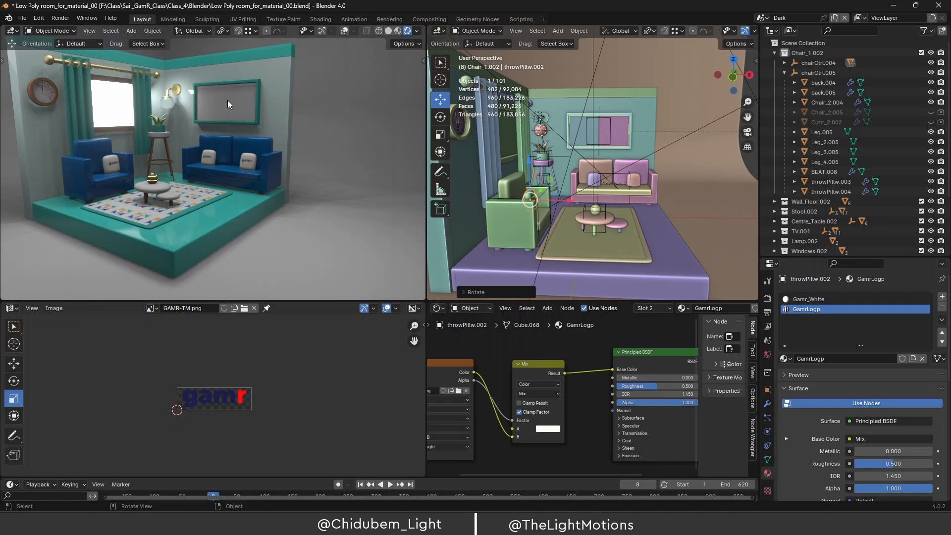
pyautogui.scroll(3, 230, 100)
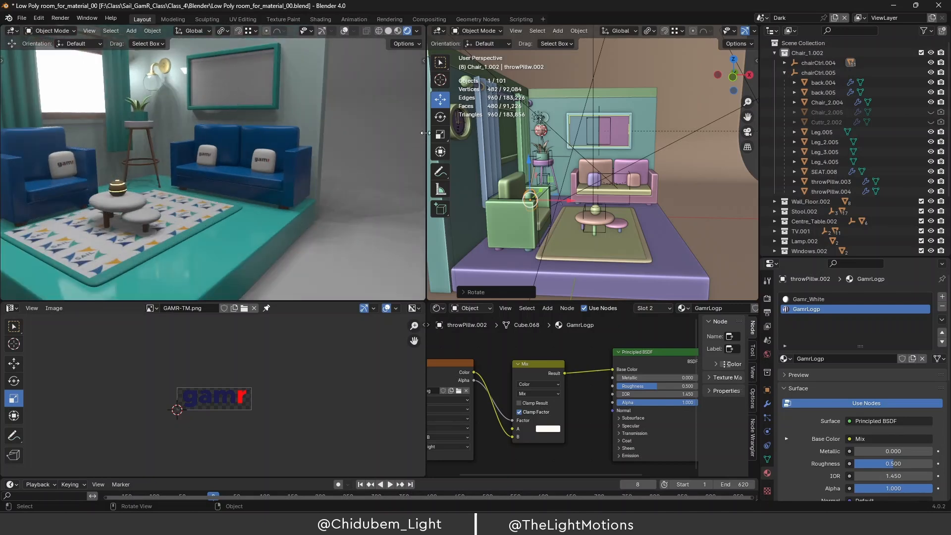
pyautogui.moveTo(425, 133); pyautogui.dragTo(299, 133)
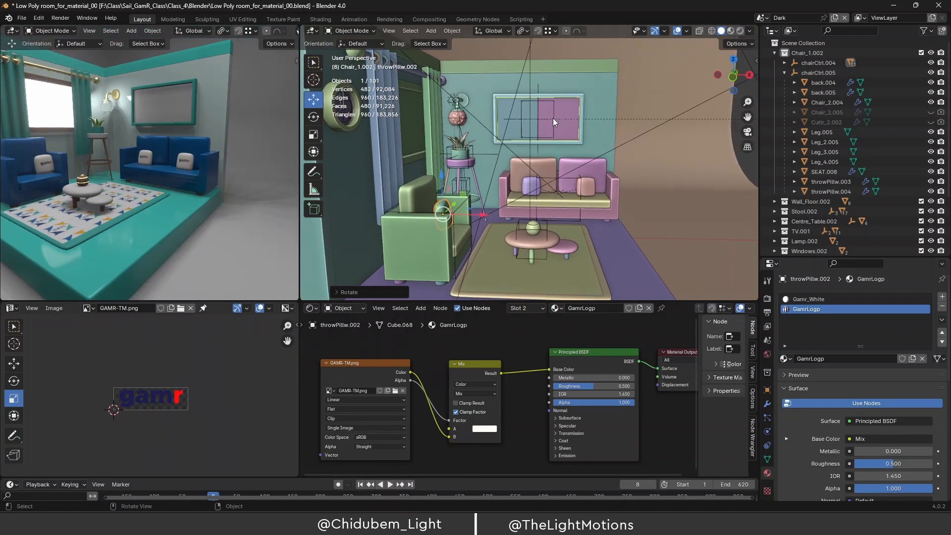
# Inspect the wall TV's two visible image planes, Image_1.001 and Image_2.001, by selecting each in turn.
pyautogui.scroll(4, 554, 119)
pyautogui.moveTo(747, 117); pyautogui.dragTo(761, 195)
pyautogui.scroll(1, 581, 121)
pyautogui.click(641, 132)
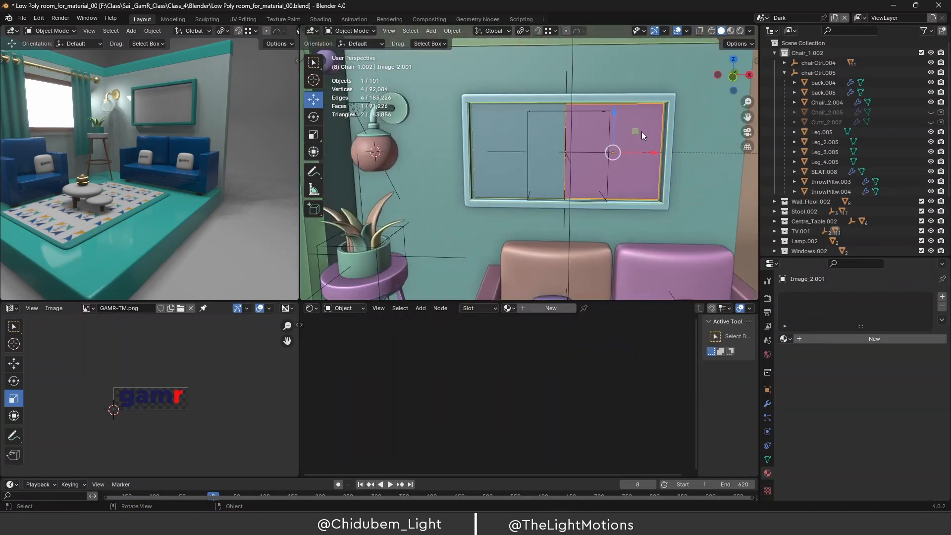
pyautogui.click(516, 123)
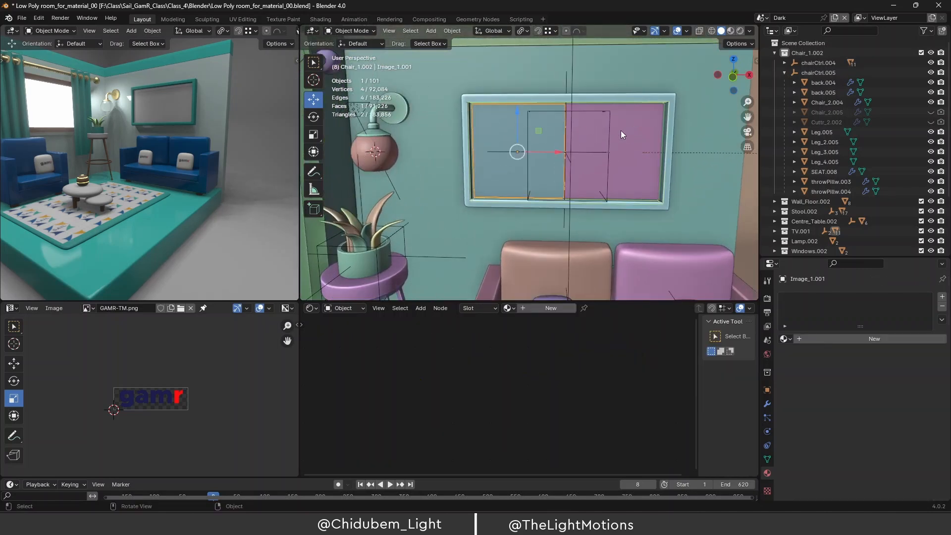
pyautogui.click(621, 130)
pyautogui.click(515, 129)
# Locate Image_1.001 in the scene hierarchy, select its parent ImageMover.001 and review its keyframes in an enlarged timeline.
pyautogui.moveTo(219, 494); pyautogui.dragTo(166, 488)
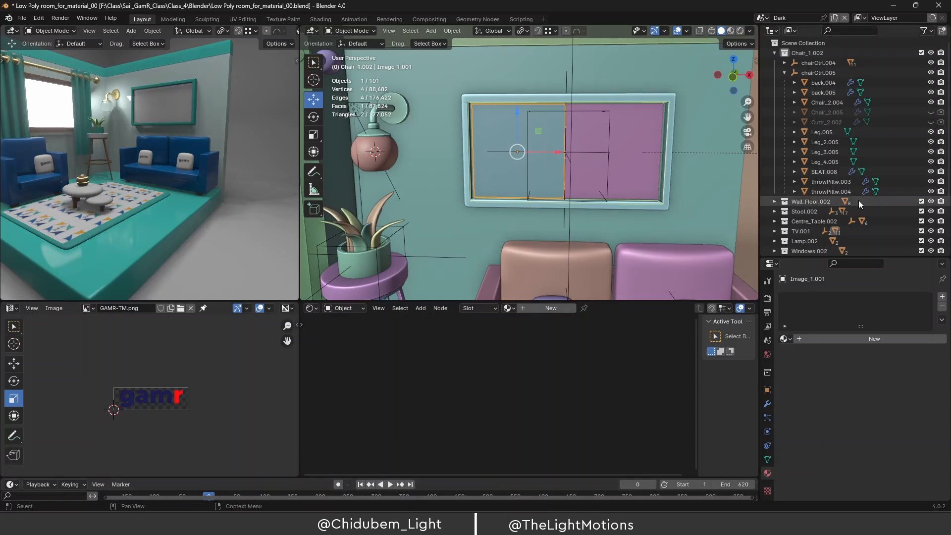
pyautogui.press('KP_Decimal')
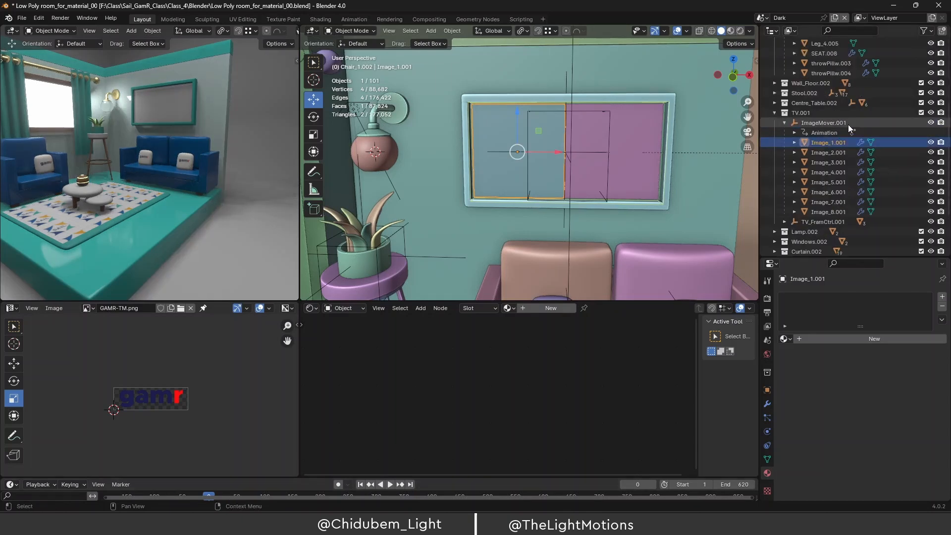
pyautogui.click(848, 124)
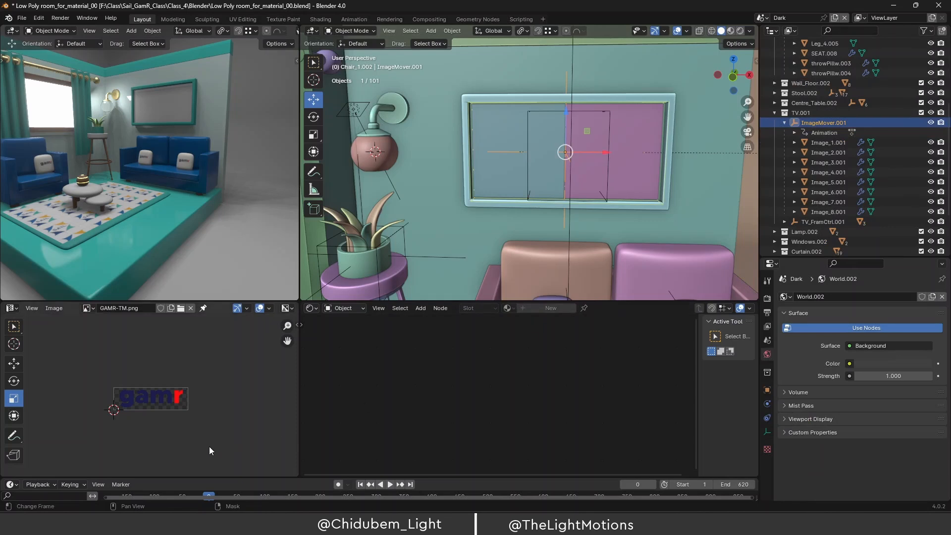
pyautogui.moveTo(212, 480); pyautogui.dragTo(274, 434)
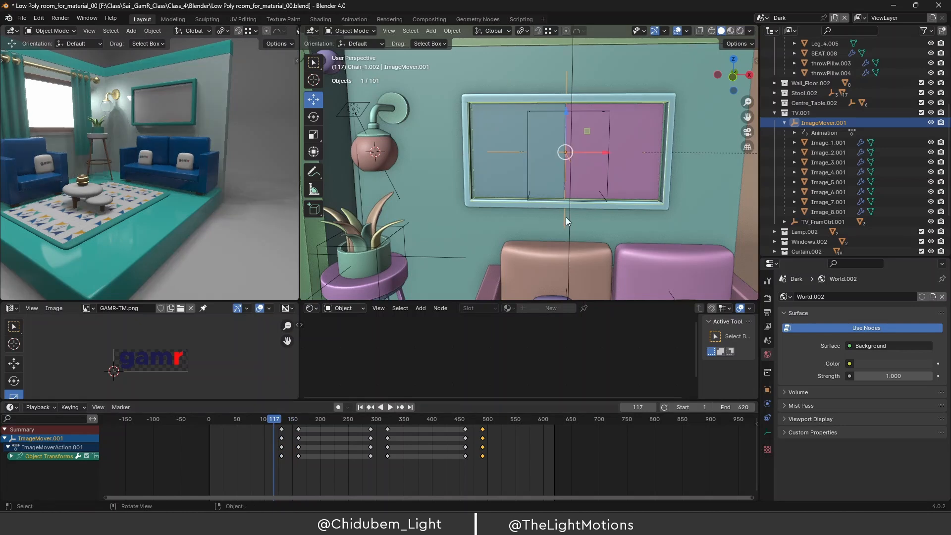
# Isolate the TV's left image plane Image_1.001 in local view.
pyautogui.click(496, 126)
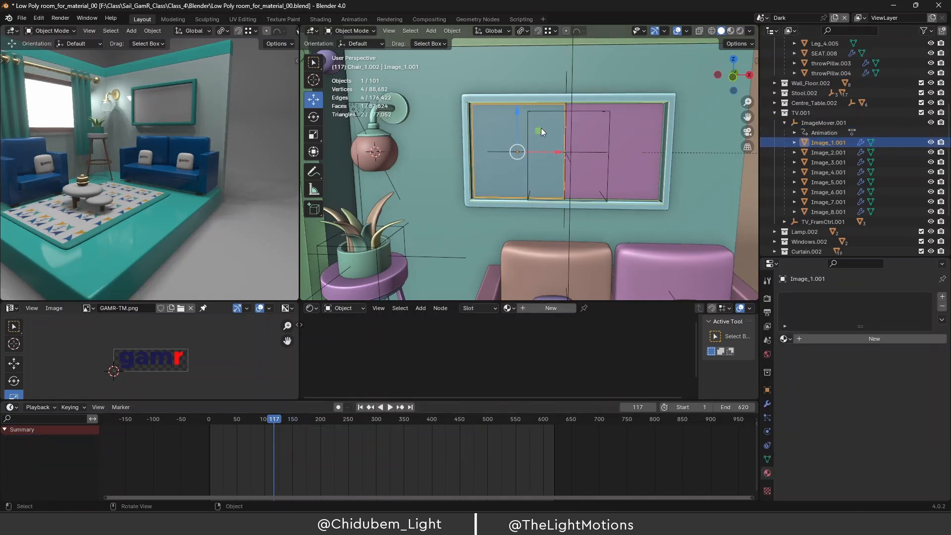
pyautogui.press('KP_Divide')
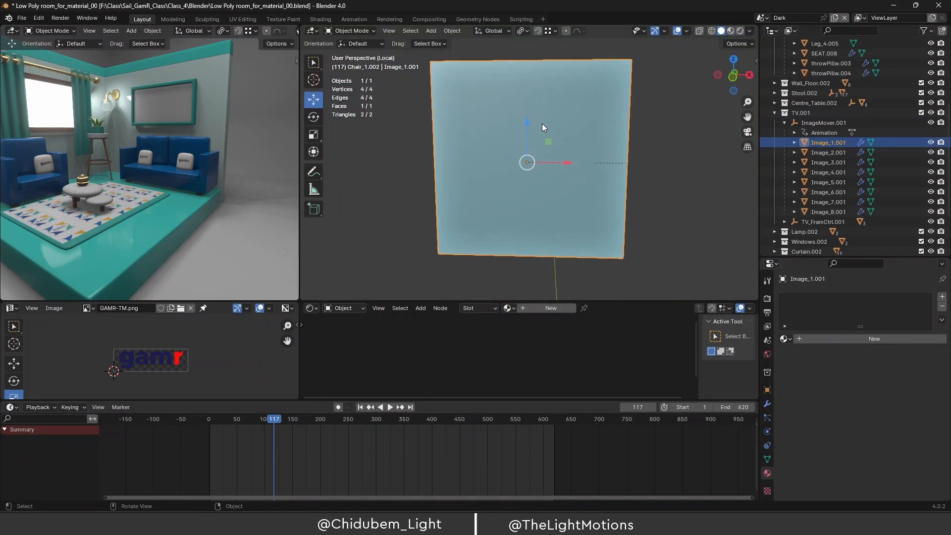
pyautogui.moveTo(541, 123)
pyautogui.mouseDown(button='middle')
pyautogui.moveTo(549, 125)
pyautogui.moveTo(477, 155)
pyautogui.moveTo(558, 138)
pyautogui.moveTo(530, 125)
pyautogui.mouseUp(button='middle')
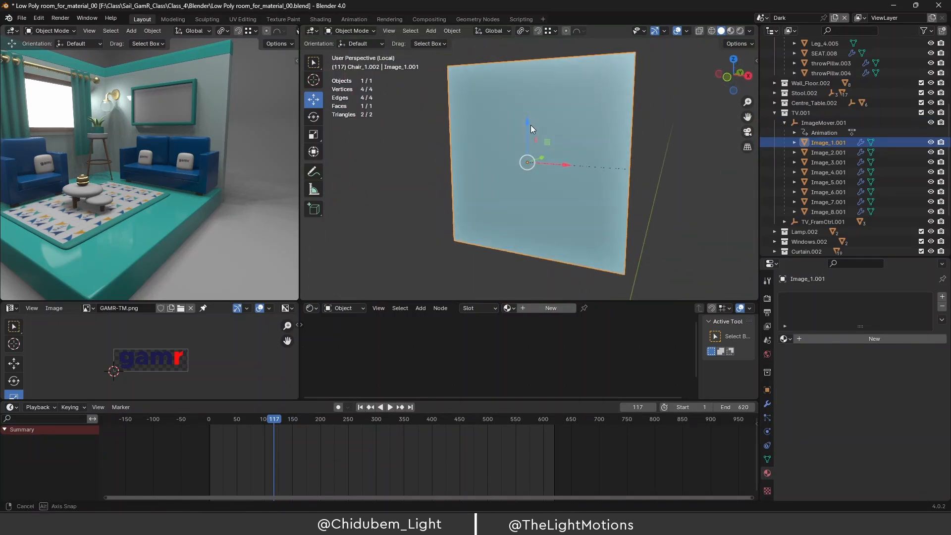
pyautogui.click(560, 126)
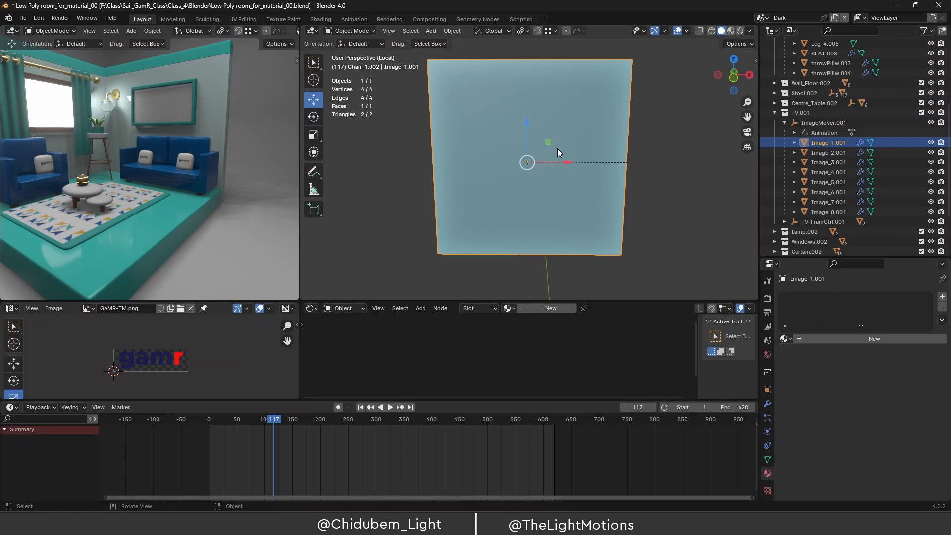
# Check the mesh of Image_1.001 in Edit Mode, return to Object Mode and add a new material to it.
pyautogui.press('Tab')
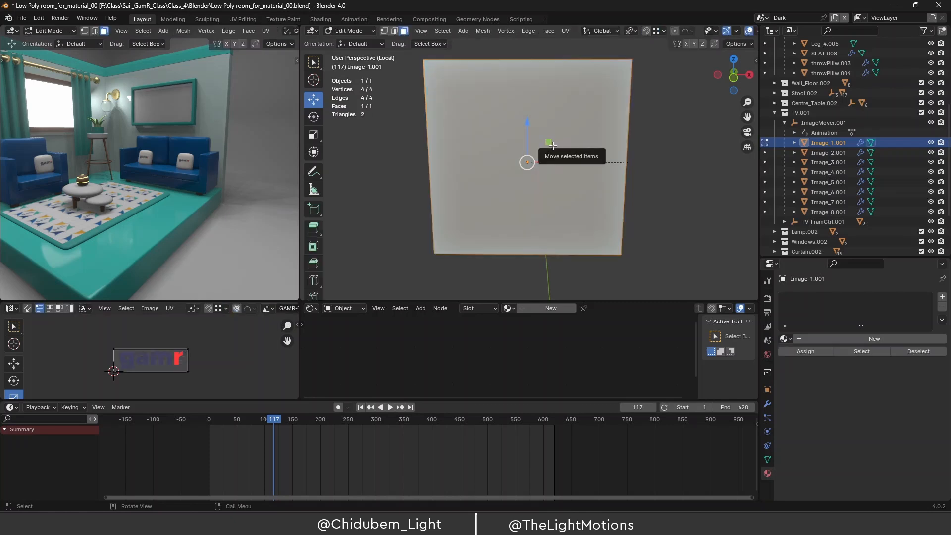
pyautogui.press('Tab')
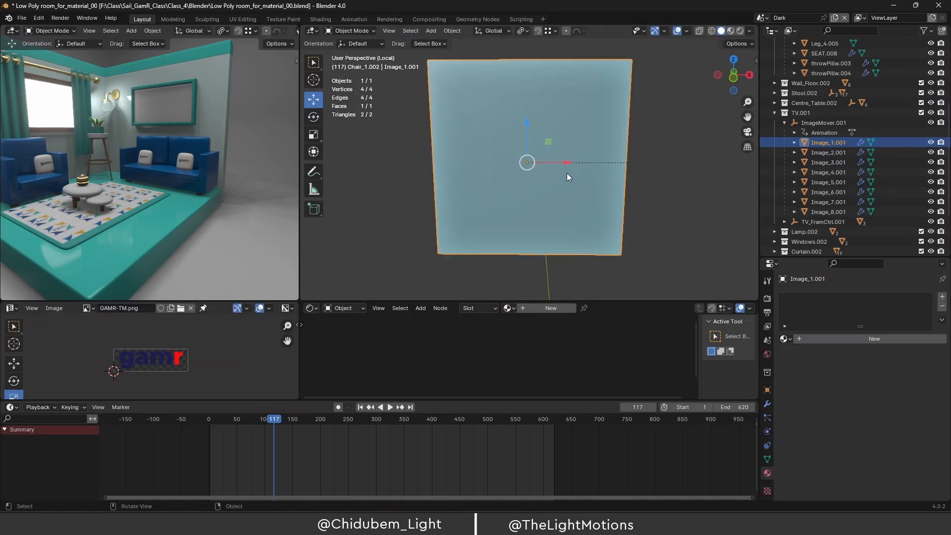
pyautogui.click(832, 339)
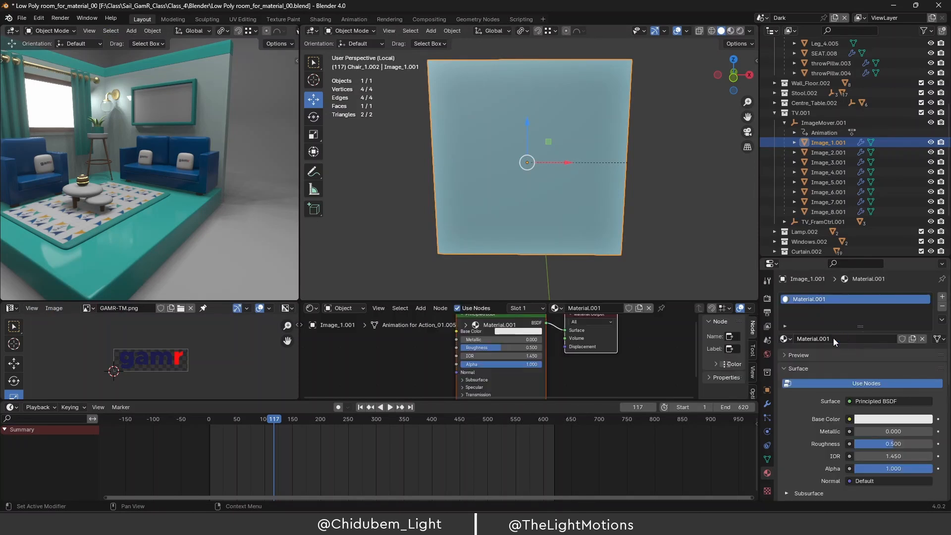
# Rename the new material on Image_1.001 as Image_1 and exit local view.
pyautogui.click(837, 339)
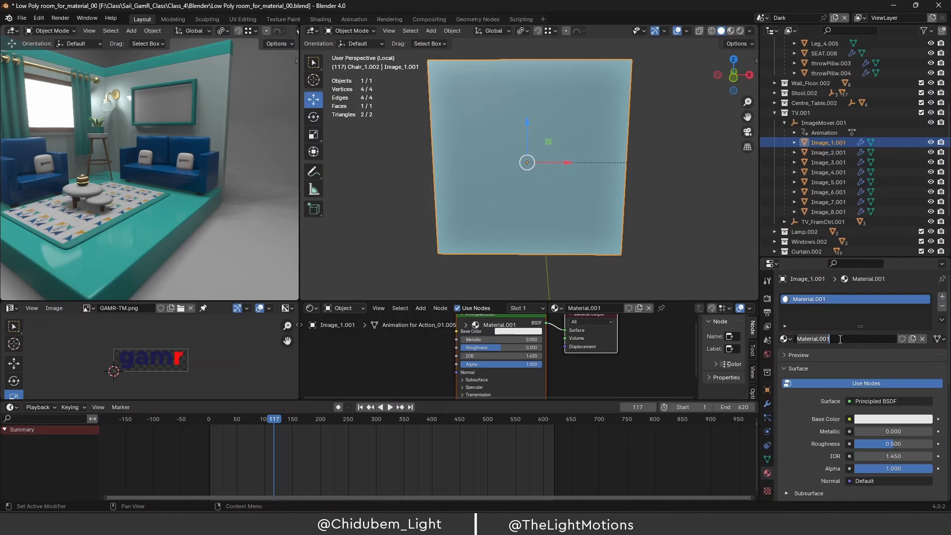
pyautogui.write('Image_')
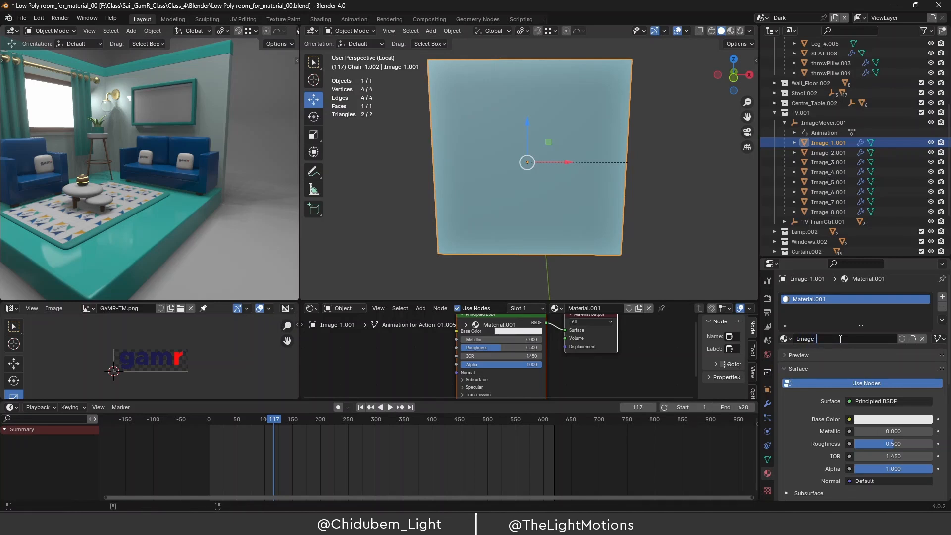
pyautogui.write('1')
pyautogui.press('Return')
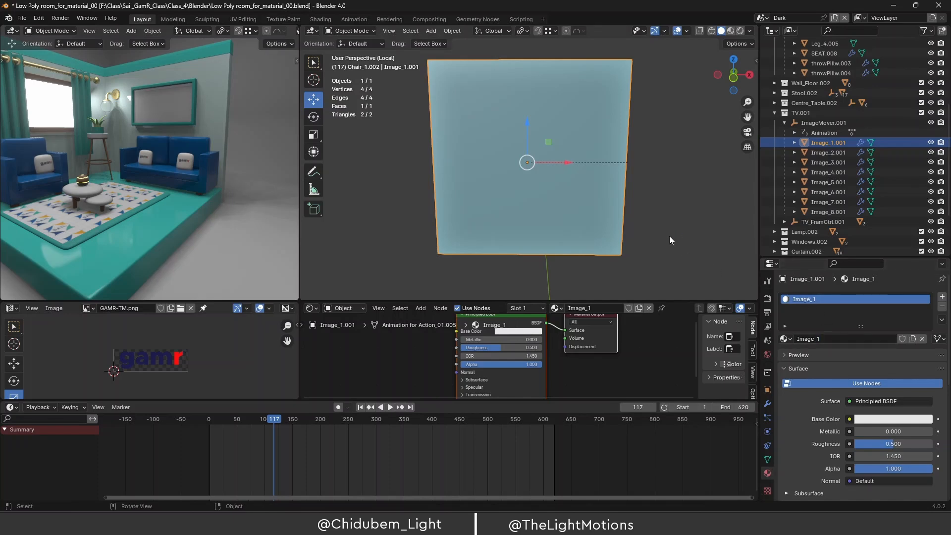
pyautogui.press('KP_Divide')
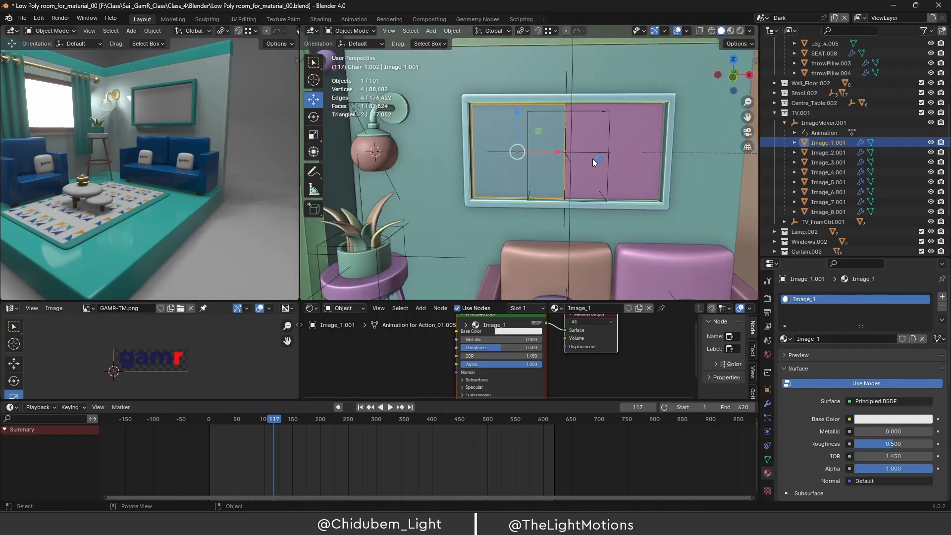
# Add a new material to the TV's right image plane Image_2.001 and name it Image_2.
pyautogui.click(632, 174)
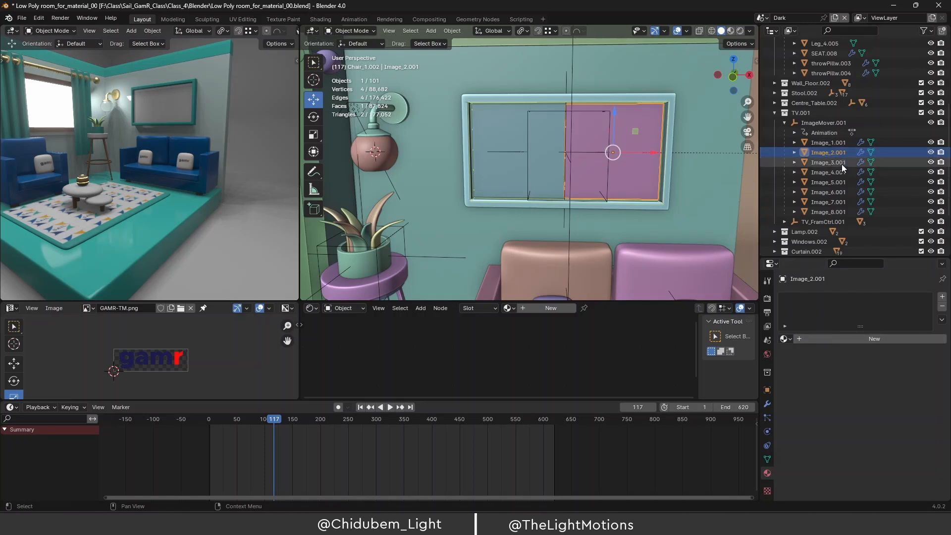
pyautogui.click(823, 339)
pyautogui.click(841, 337)
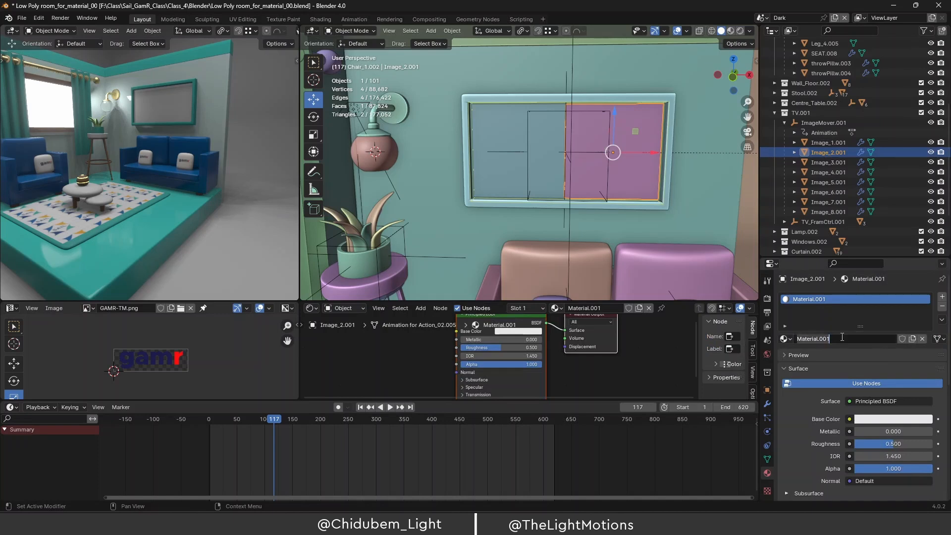
pyautogui.hotkey('ctrl', 'a')
pyautogui.write('Image_2')
pyautogui.press('Return')
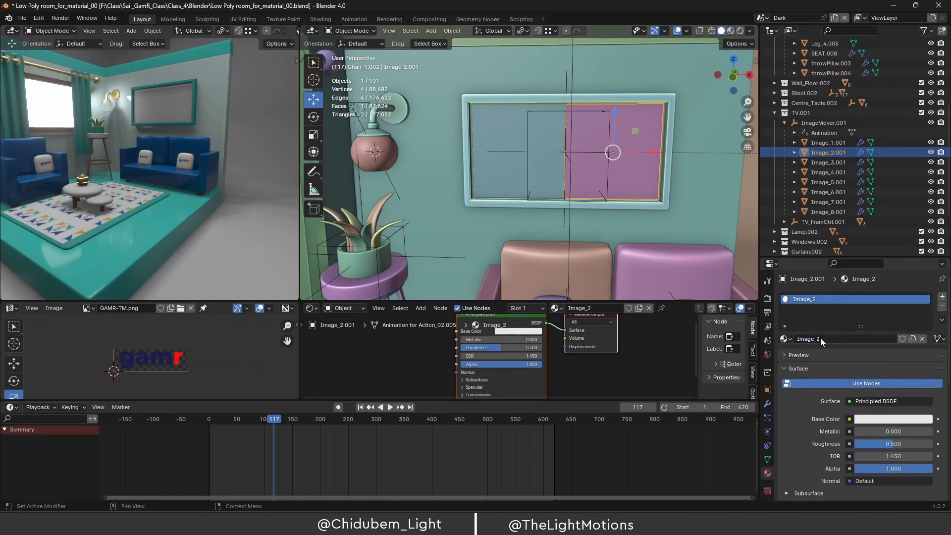
# Bring GAMR-TM-W.png from the Logos folder into Image_1.001's material and link its Color to the Principled BSDF's Base Color.
pyautogui.click(823, 142)
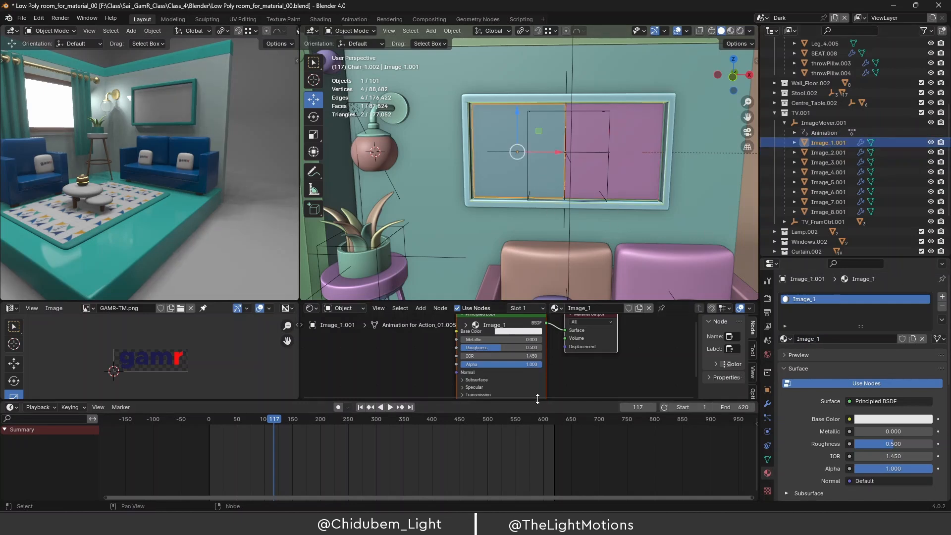
pyautogui.moveTo(538, 399); pyautogui.dragTo(551, 449)
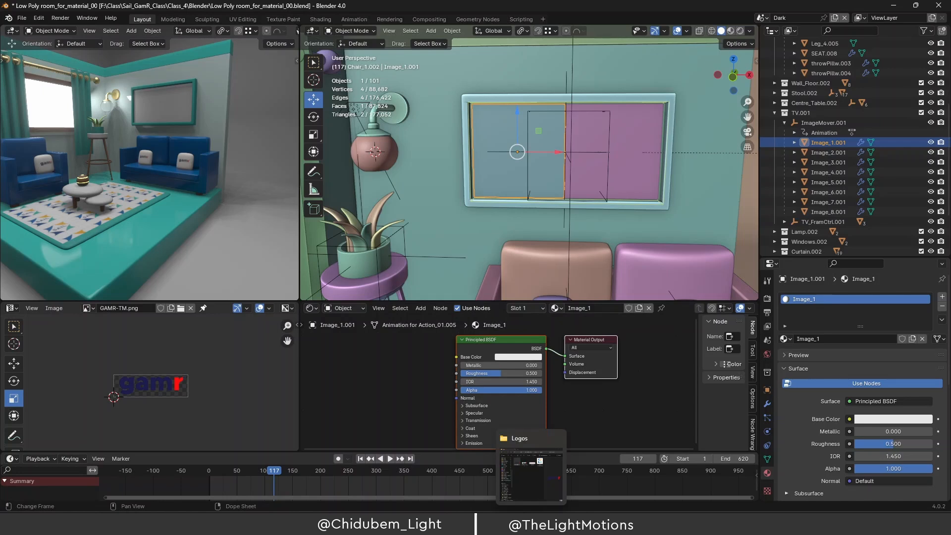
pyautogui.click(531, 523)
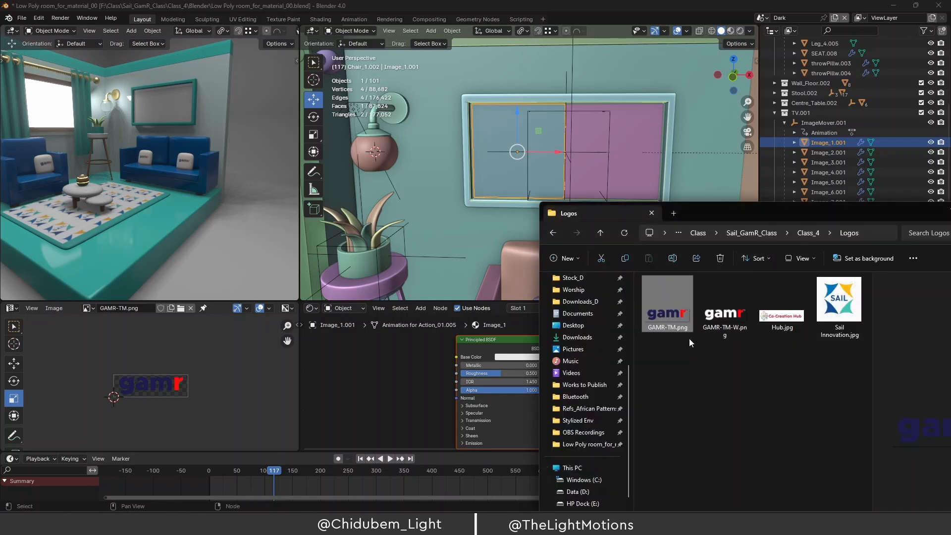
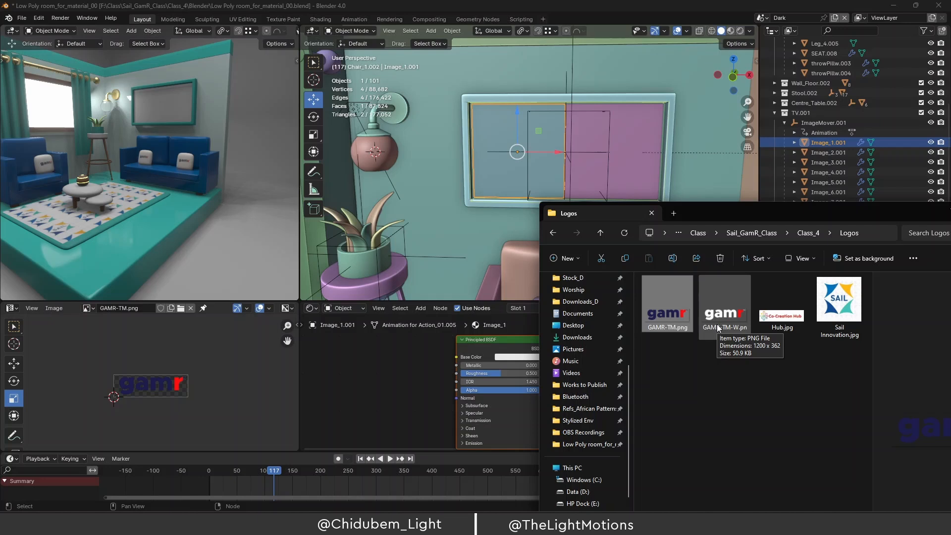
pyautogui.moveTo(720, 320); pyautogui.dragTo(367, 349)
pyautogui.moveTo(425, 358); pyautogui.dragTo(454, 359)
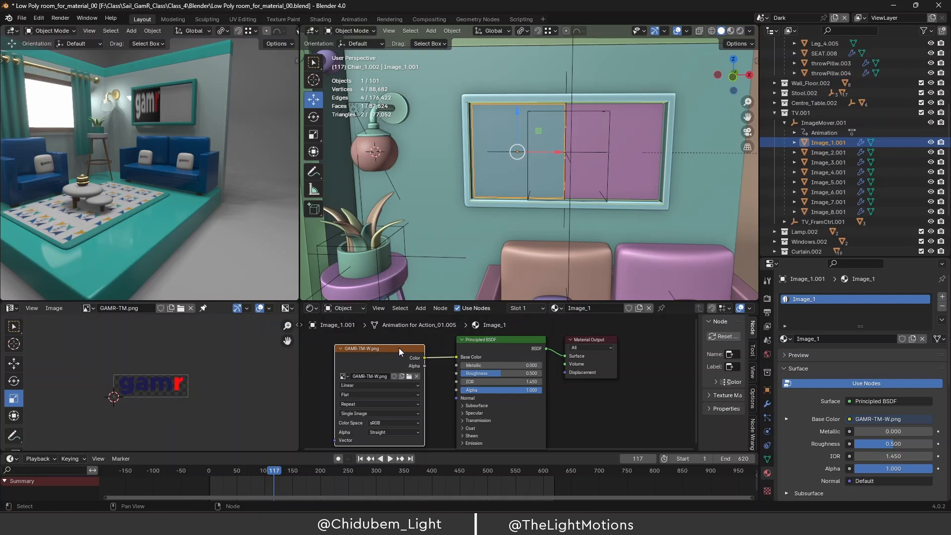
pyautogui.moveTo(400, 347); pyautogui.dragTo(392, 348)
# Look at the TV from the front, change the image editor to a UV Editor and display GAMR-TM-W.png in it.
pyautogui.press('KP_1')
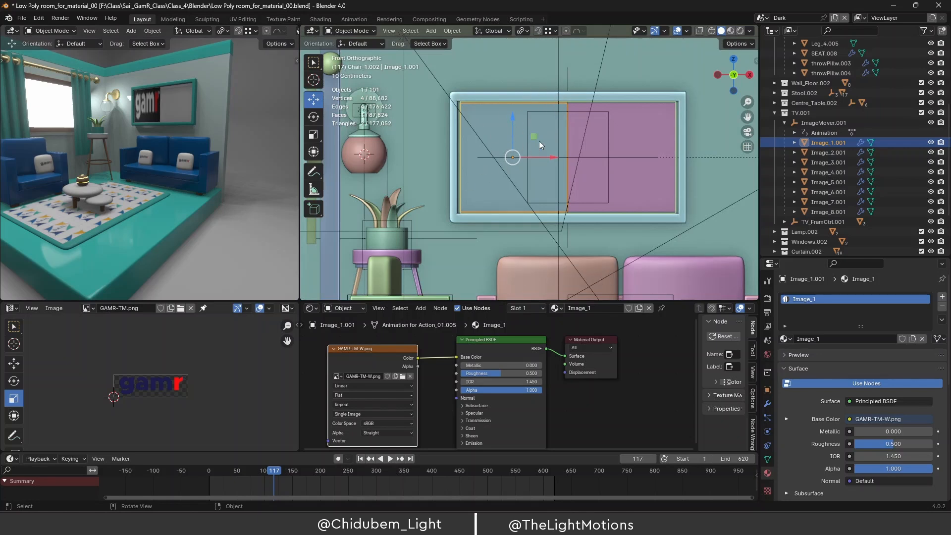
pyautogui.click(17, 311)
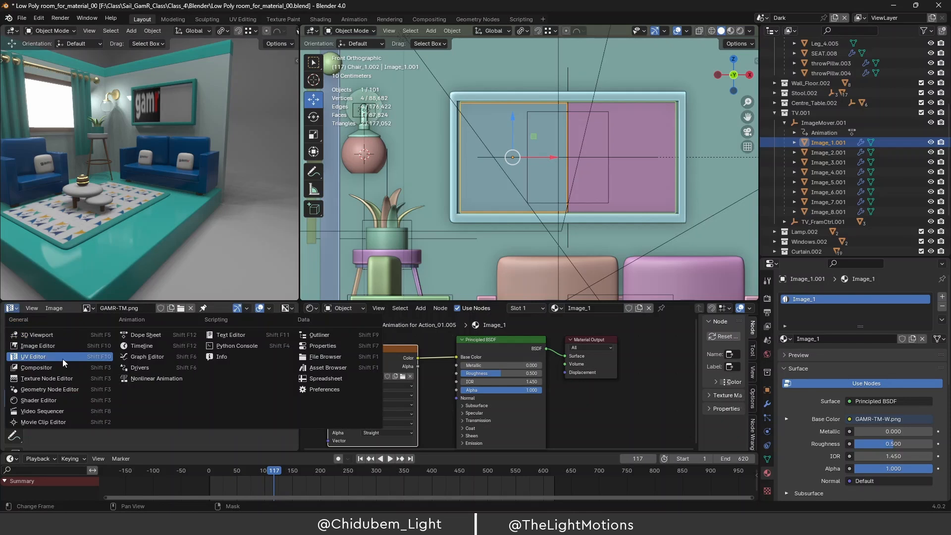
pyautogui.click(62, 358)
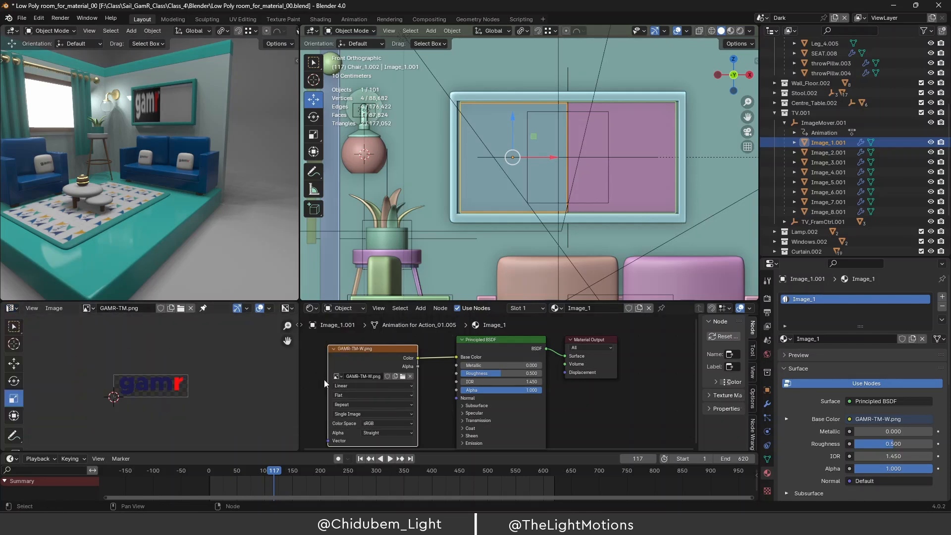
pyautogui.click(95, 309)
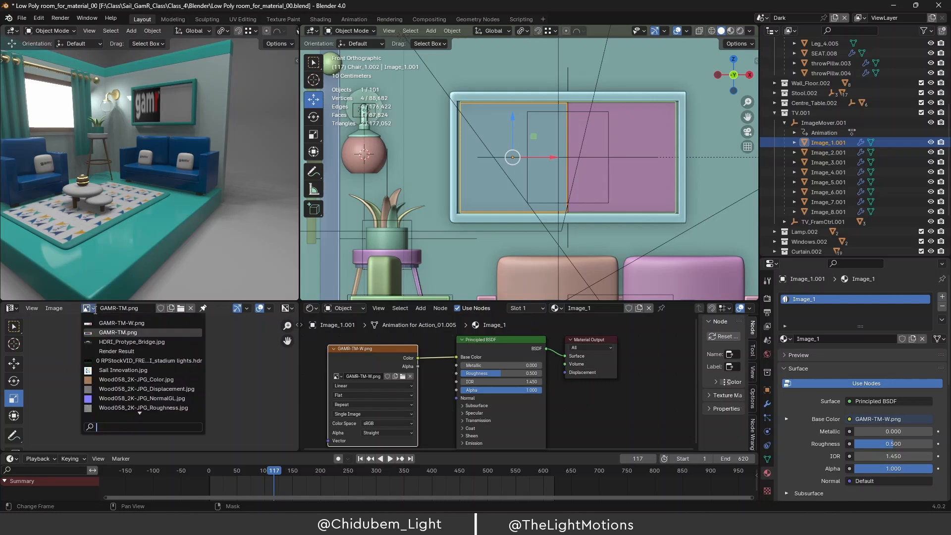
pyautogui.click(139, 323)
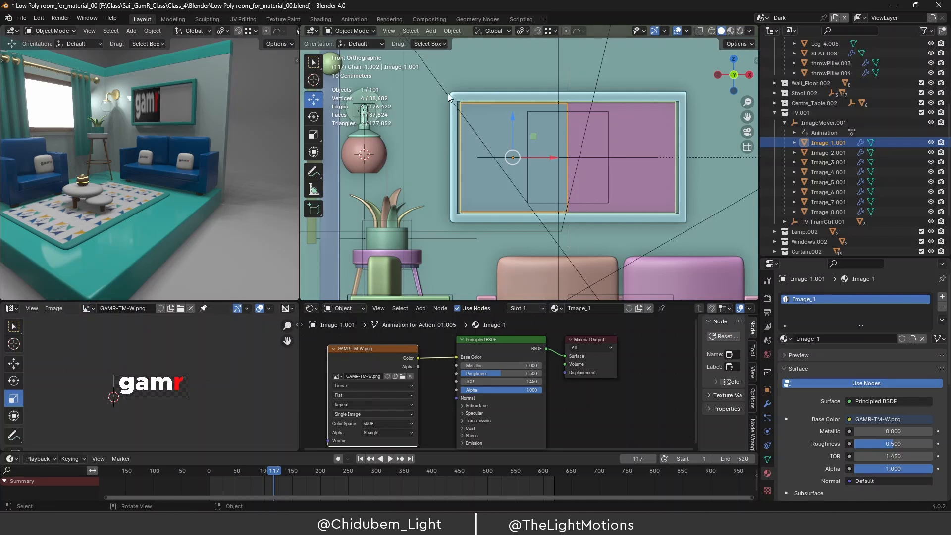
# In Edit Mode, select all of Image_1.001's mesh and unwrap it with Project from View.
pyautogui.press('Tab')
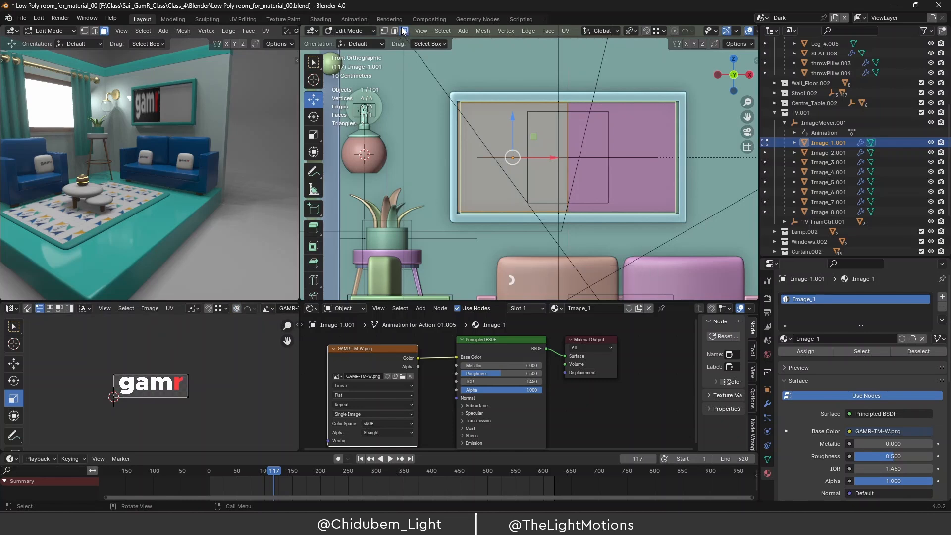
pyautogui.press('a')
pyautogui.press('a')
pyautogui.click(170, 387)
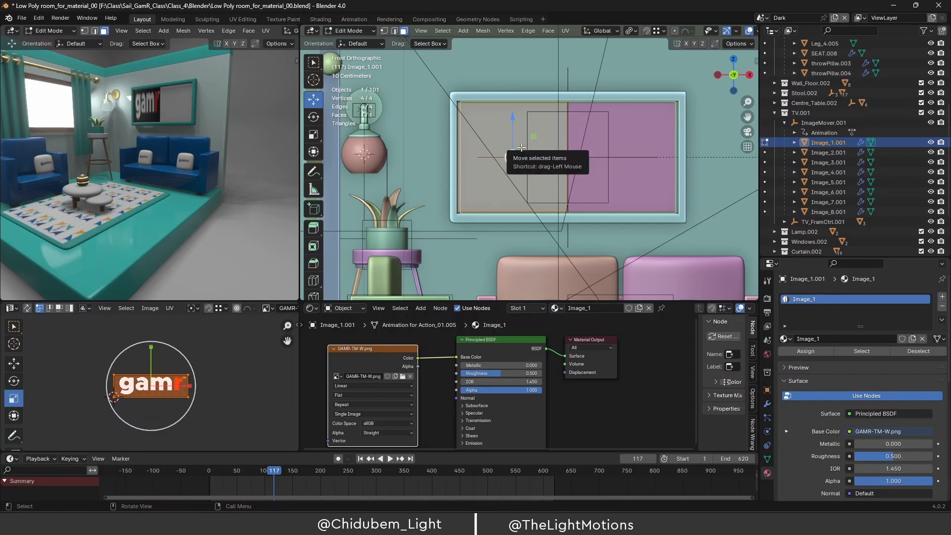
pyautogui.press('u')
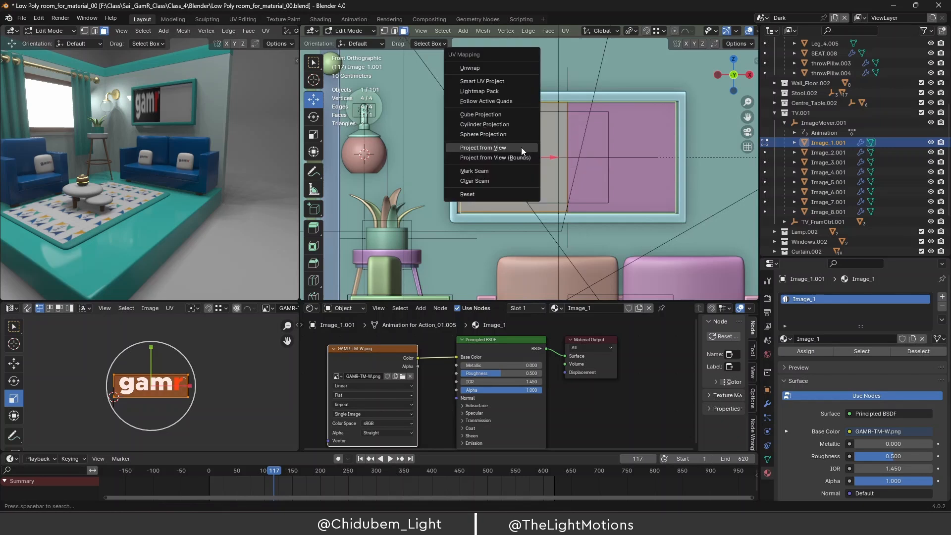
pyautogui.click(521, 147)
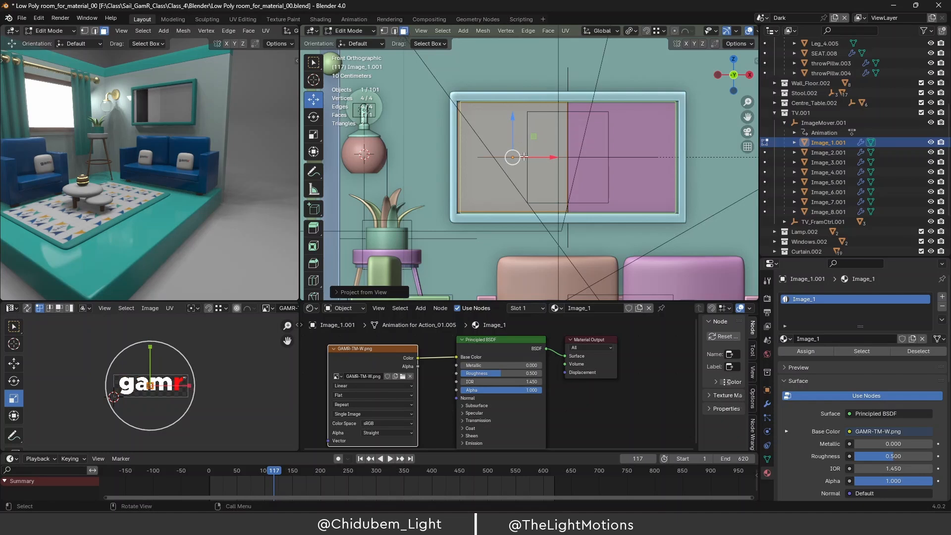
# Scale the plane's projected UV face up about 15.8 times so it surrounds the whole gamr logo.
pyautogui.scroll(5, 157, 396)
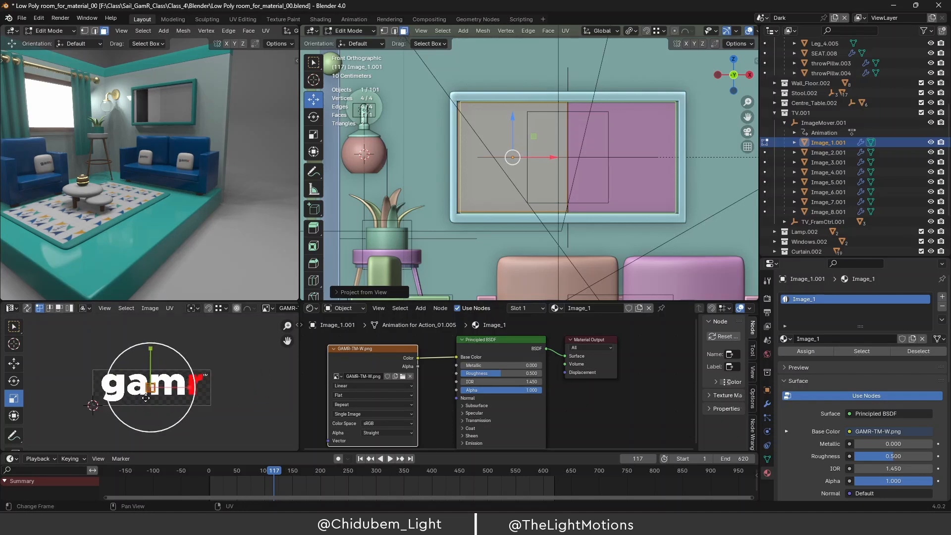
pyautogui.scroll(-1, 157, 398)
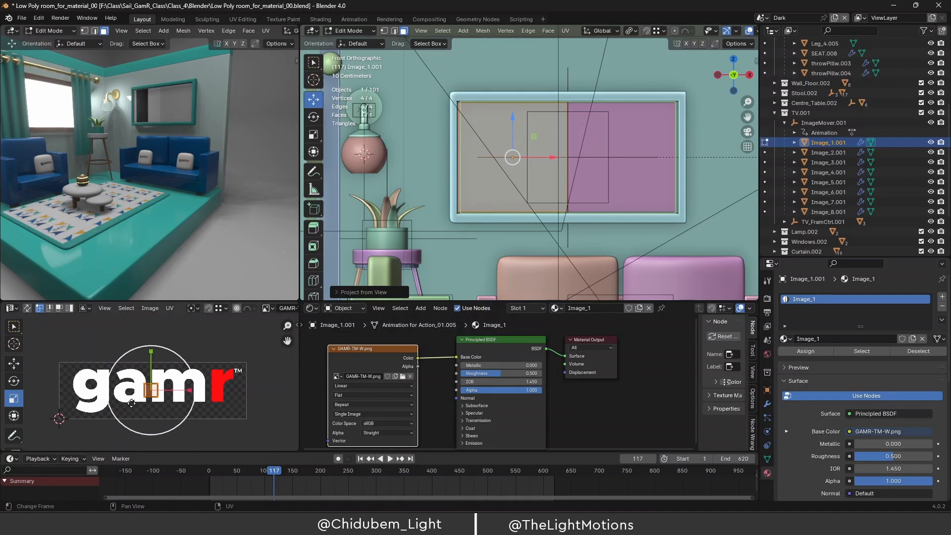
pyautogui.moveTo(163, 391); pyautogui.dragTo(56, 392)
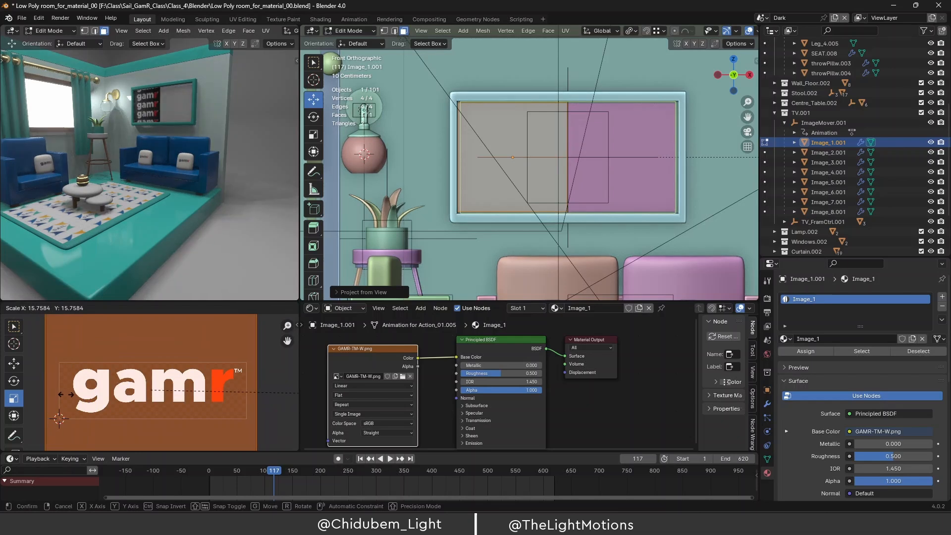
pyautogui.click(60, 393)
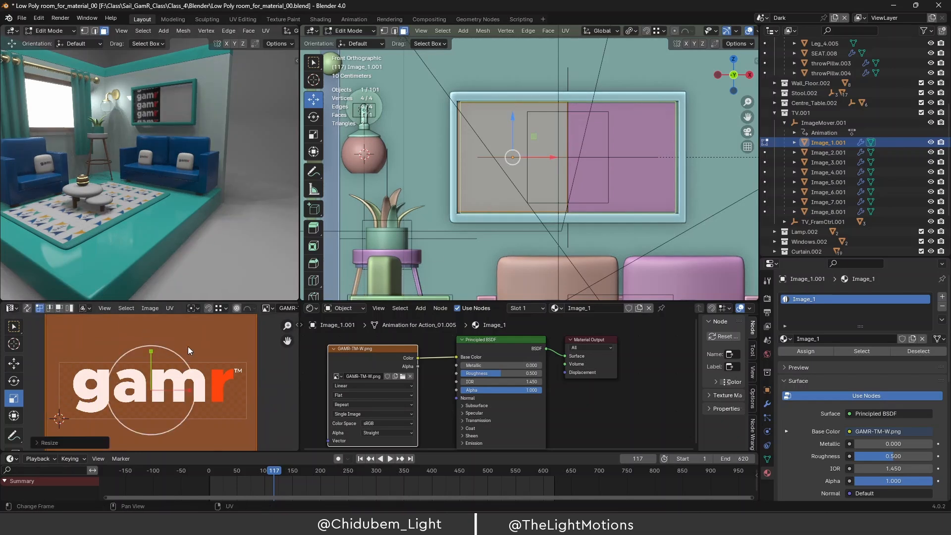
pyautogui.scroll(-2, 195, 352)
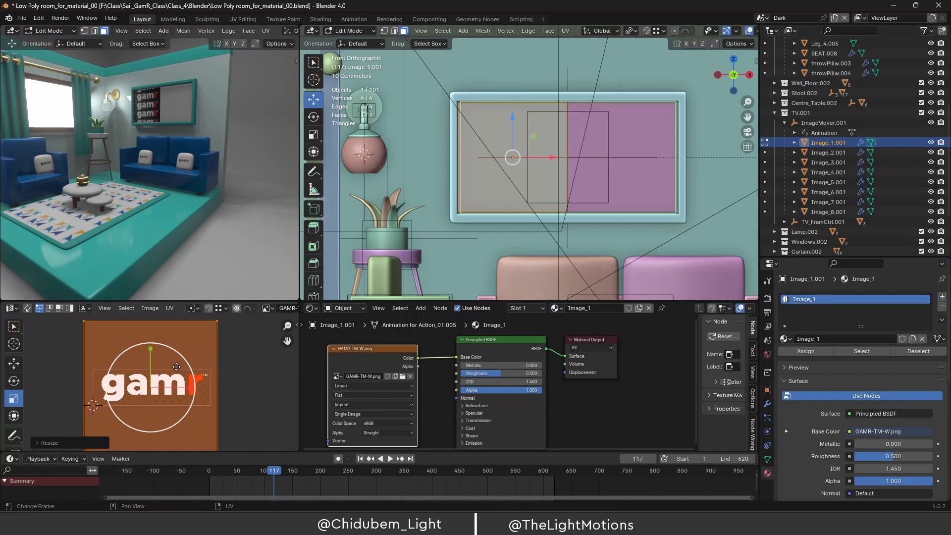
pyautogui.scroll(4, 176, 367)
pyautogui.scroll(-1, 177, 367)
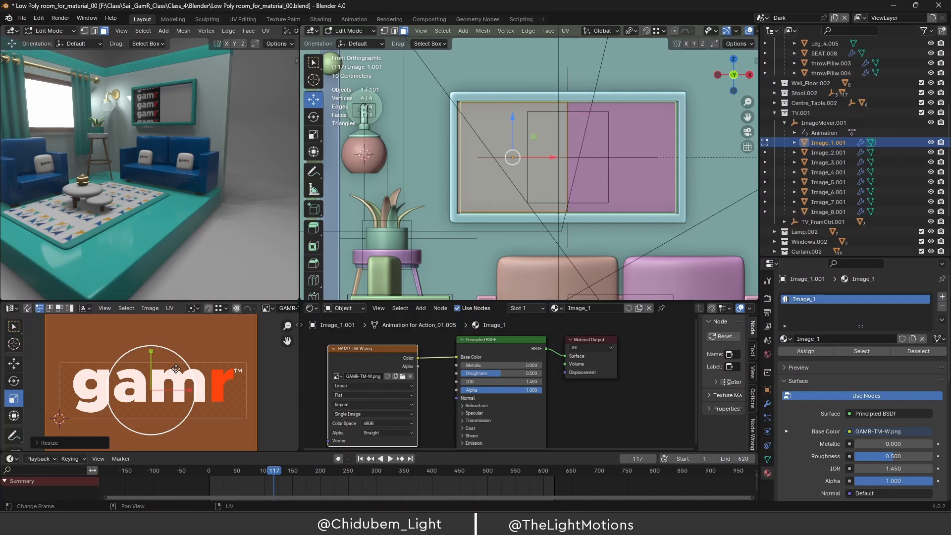
# Set the GAMR-TM-W.png texture node's extension to Clip and deselect the UV face.
pyautogui.click(411, 394)
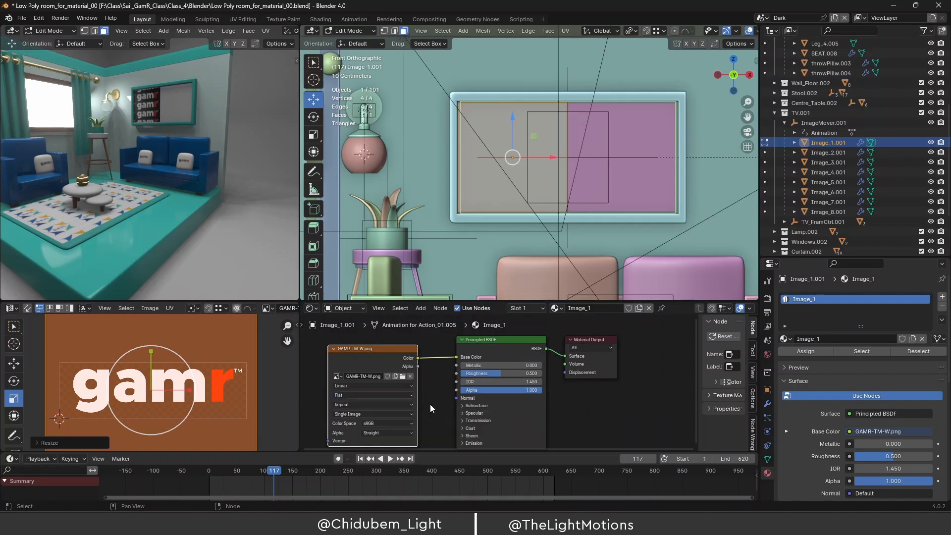
pyautogui.click(409, 405)
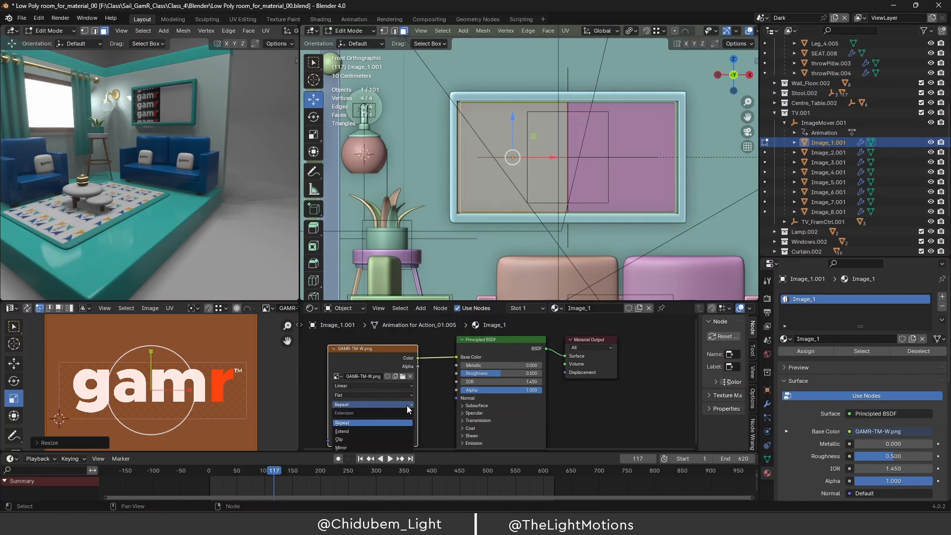
pyautogui.click(346, 439)
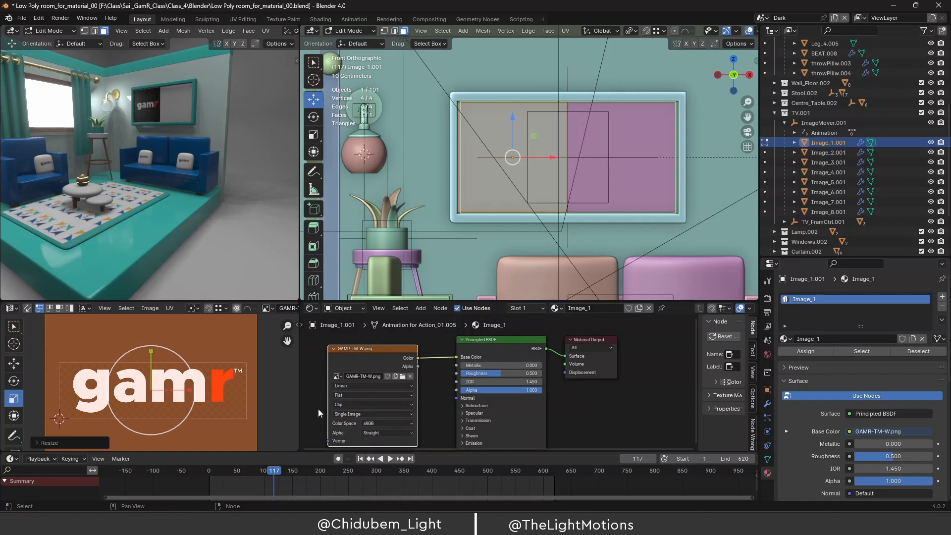
pyautogui.click(277, 366)
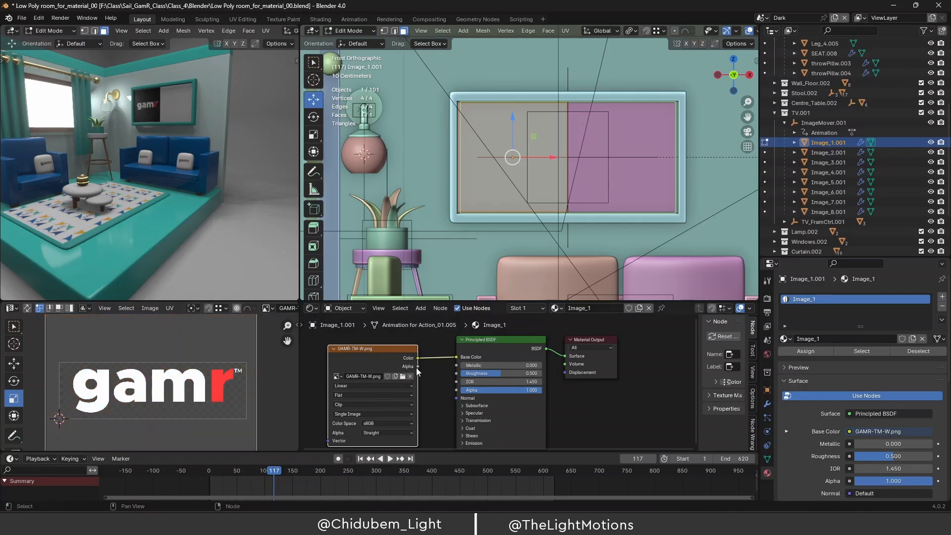
# Try linking the logo texture's Alpha to the Principled BSDF's Alpha, check the TV in the rendered view, and remove the link.
pyautogui.moveTo(418, 367); pyautogui.dragTo(457, 390)
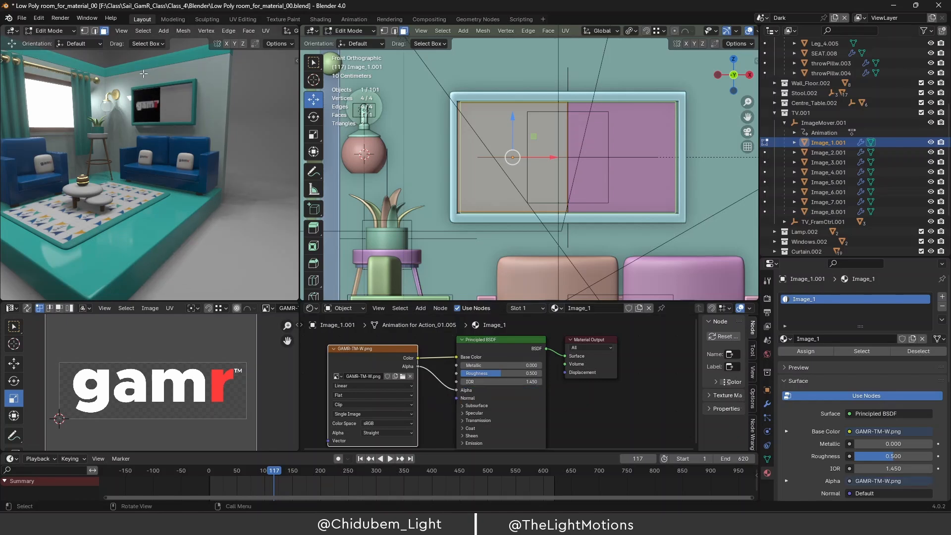
pyautogui.scroll(5, 153, 110)
pyautogui.scroll(5, 148, 104)
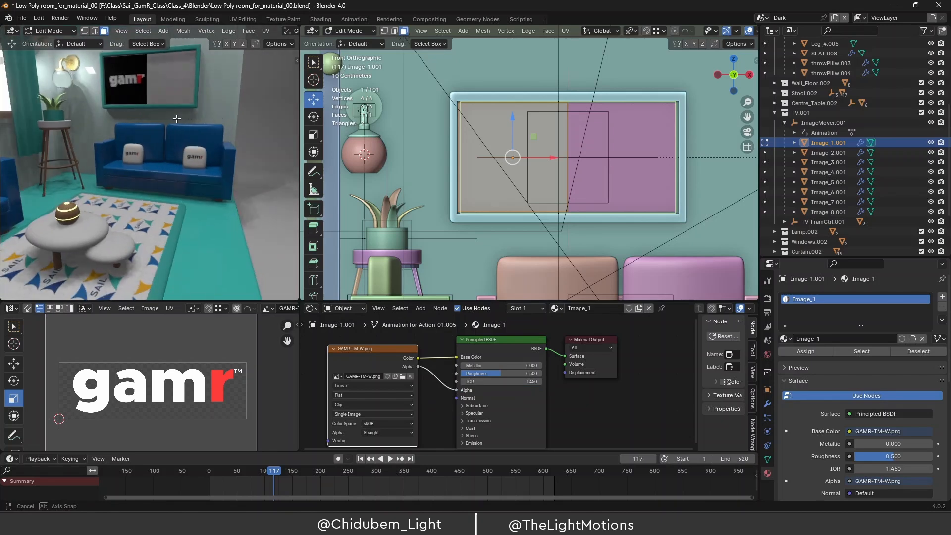
pyautogui.scroll(-3, 139, 97)
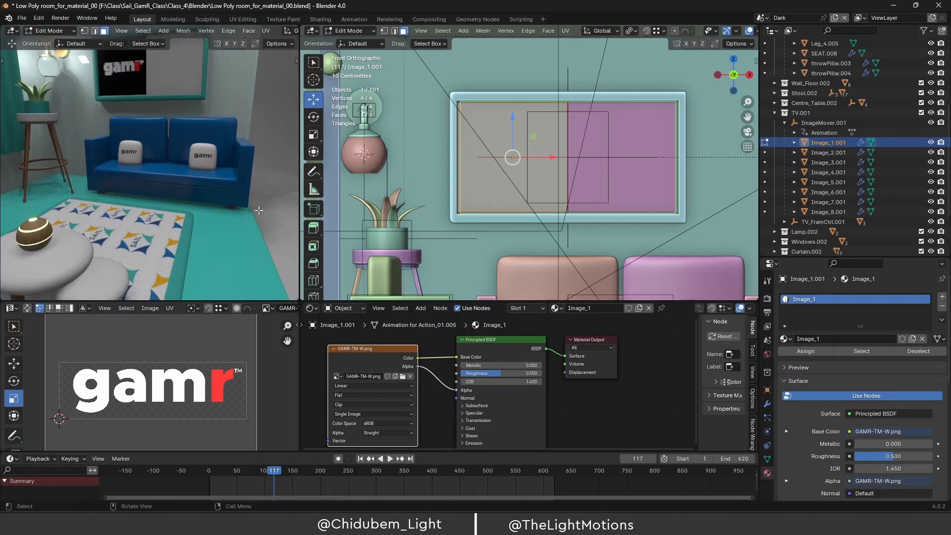
pyautogui.moveTo(456, 391); pyautogui.dragTo(432, 372)
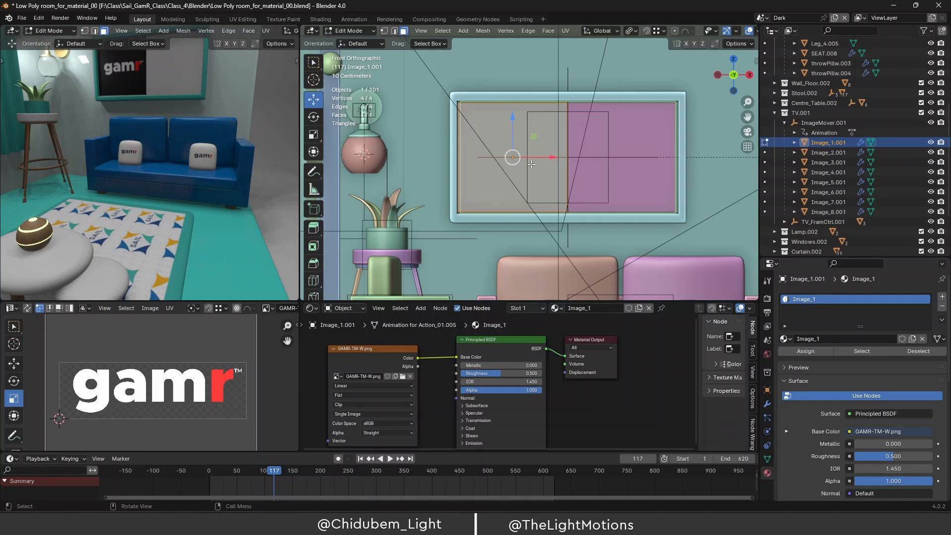
# Leave Edit Mode and duplicate the Image_1.001 plane in place on the wall TV.
pyautogui.press('Tab')
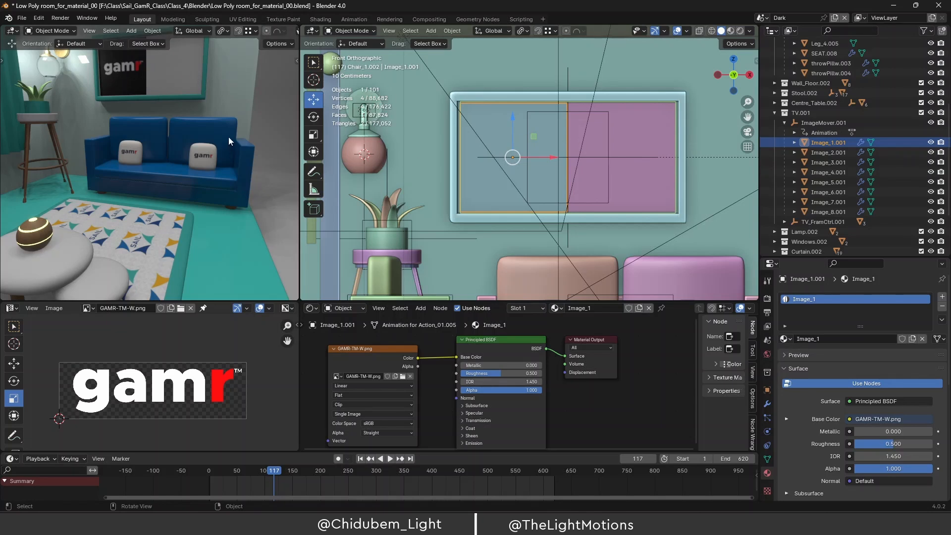
pyautogui.keyDown('shift'); pyautogui.moveTo(200, 112); pyautogui.dragTo(216, 191, button='middle'); pyautogui.keyUp('shift')
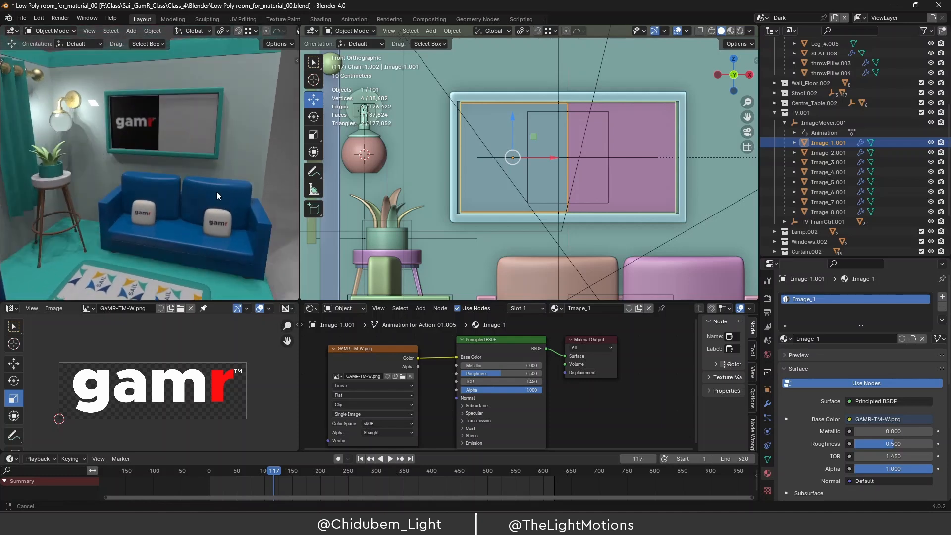
pyautogui.keyDown('ctrl'); pyautogui.moveTo(142, 127); pyautogui.dragTo(187, 174, button='middle'); pyautogui.keyUp('ctrl')
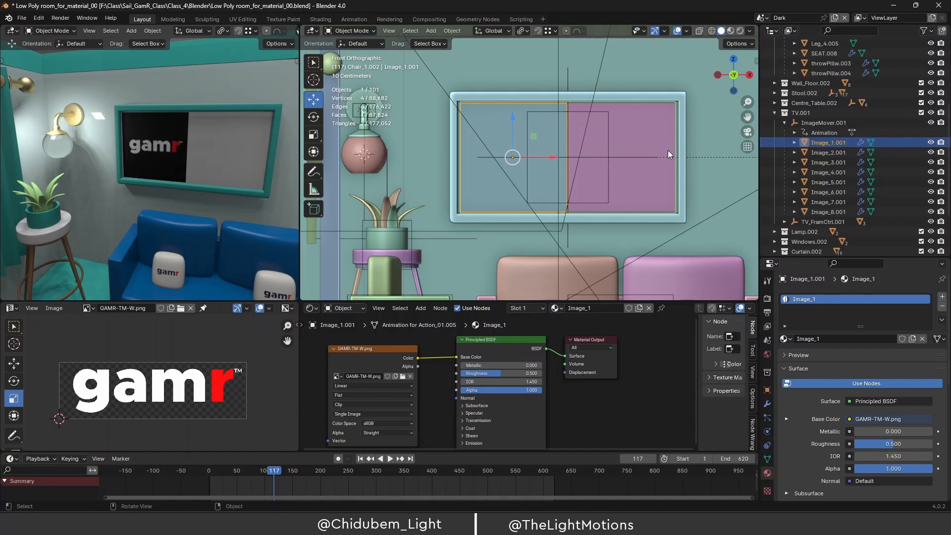
pyautogui.hotkey('shift', 'd')
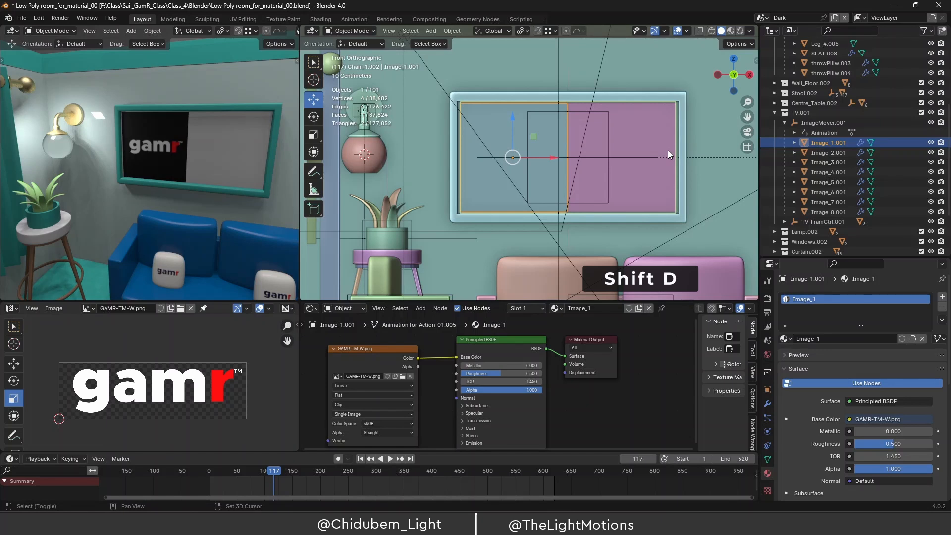
pyautogui.hotkey('shift', 'd')
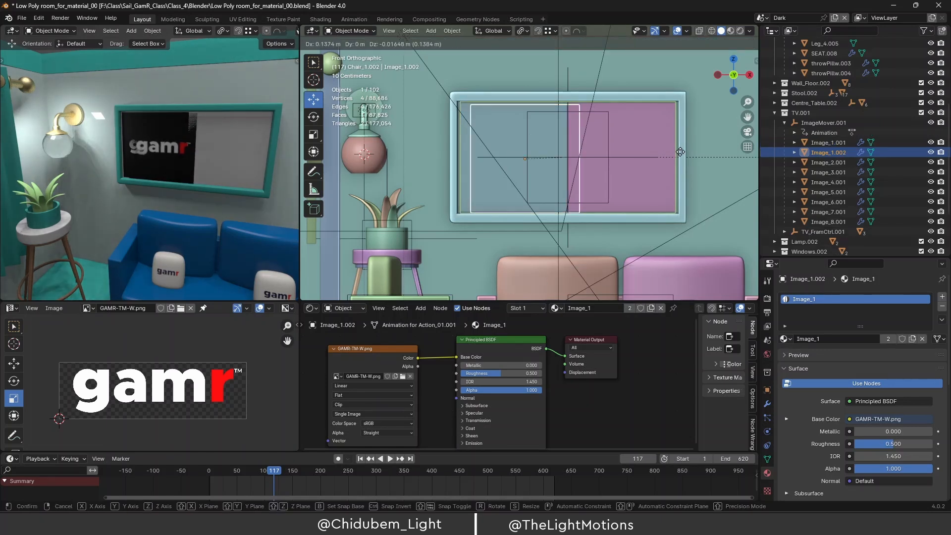
pyautogui.press('Escape')
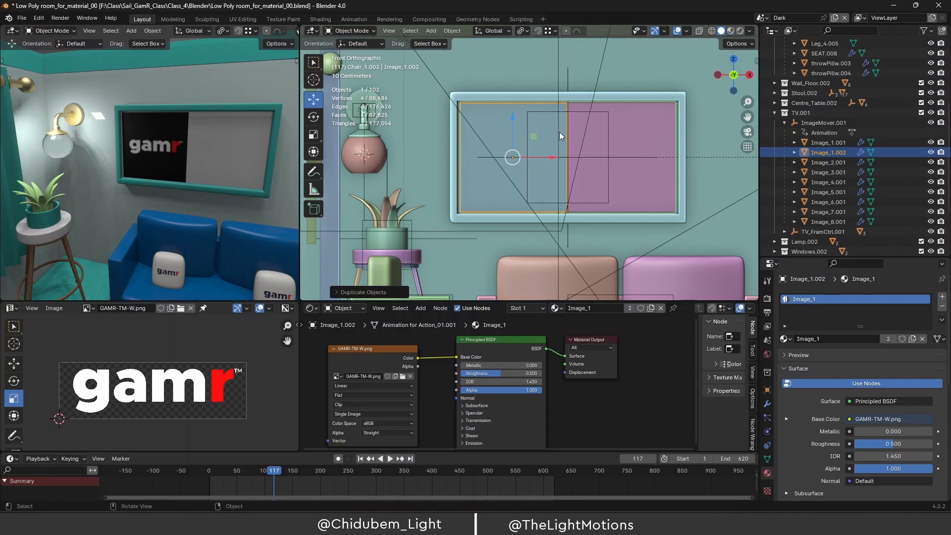
# Rename the original plane Image_1.001 to Image_1_Logo.
pyautogui.moveTo(560, 131); pyautogui.dragTo(486, 153, button='middle')
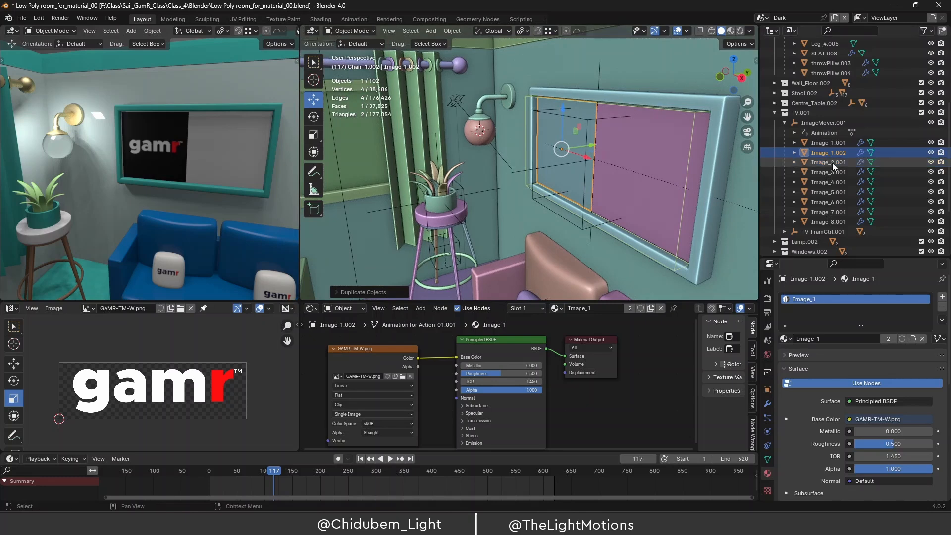
pyautogui.click(835, 153)
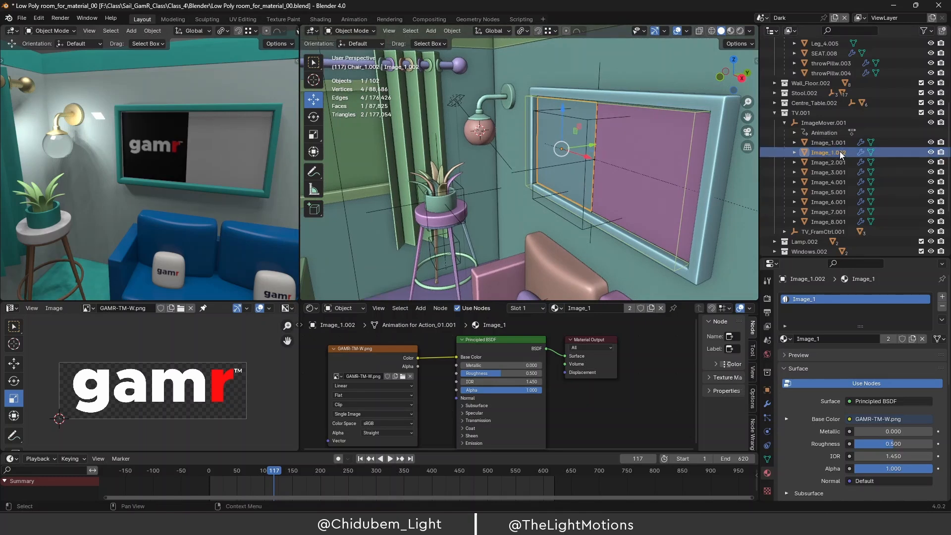
pyautogui.click(838, 142)
pyautogui.doubleClick(839, 142)
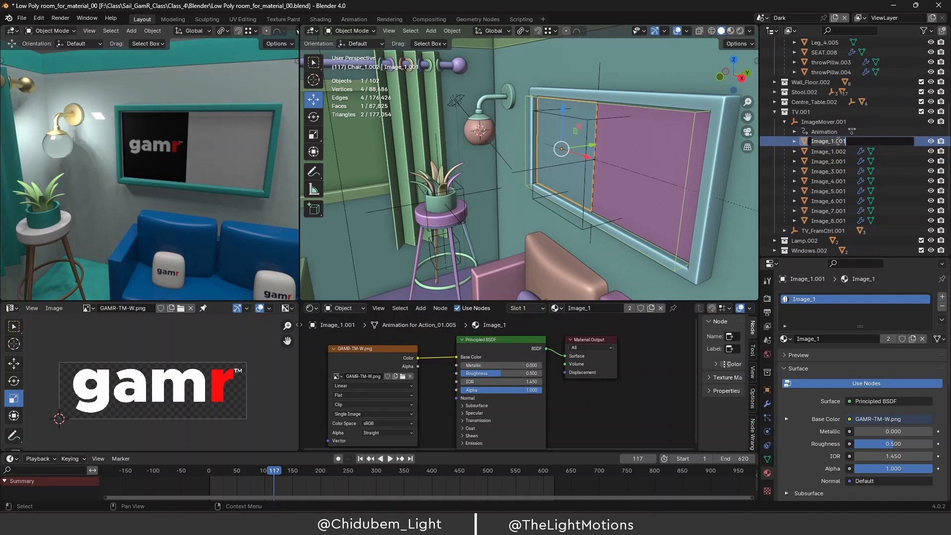
pyautogui.click(834, 142)
pyautogui.press('Delete')
pyautogui.press('Delete')
pyautogui.press('Delete')
pyautogui.press('Delete')
pyautogui.write('_Logo')
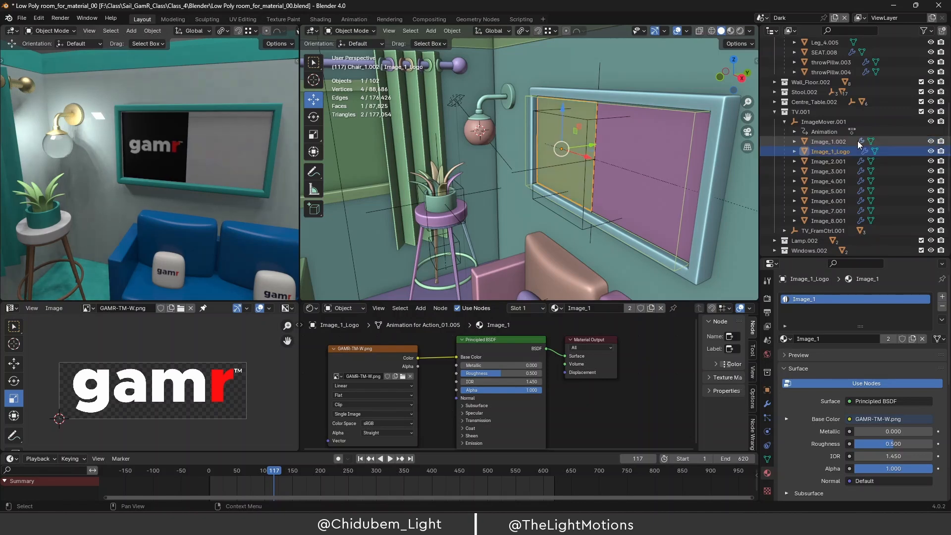
pyautogui.press('Return')
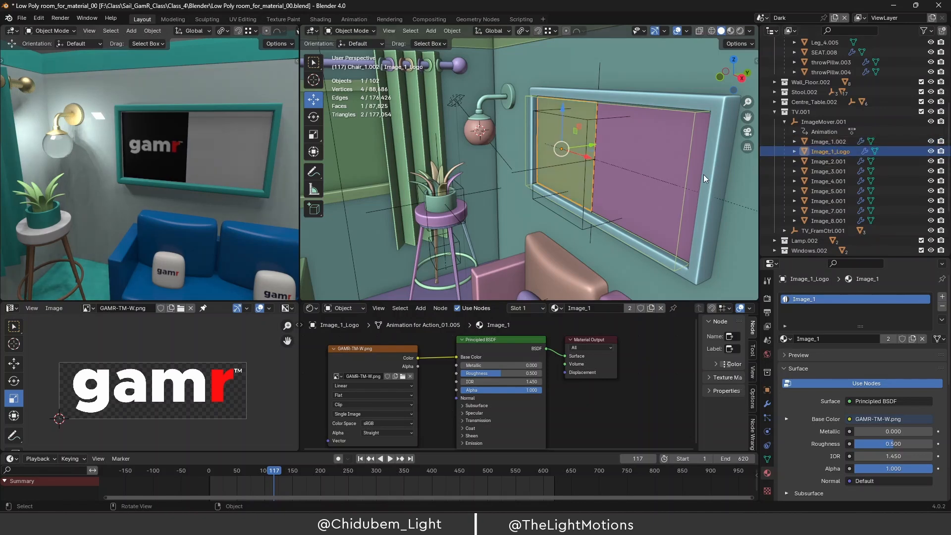
# Rename the duplicated plane Image_1.002 to Image_1.
pyautogui.click(832, 143)
pyautogui.doubleClick(833, 142)
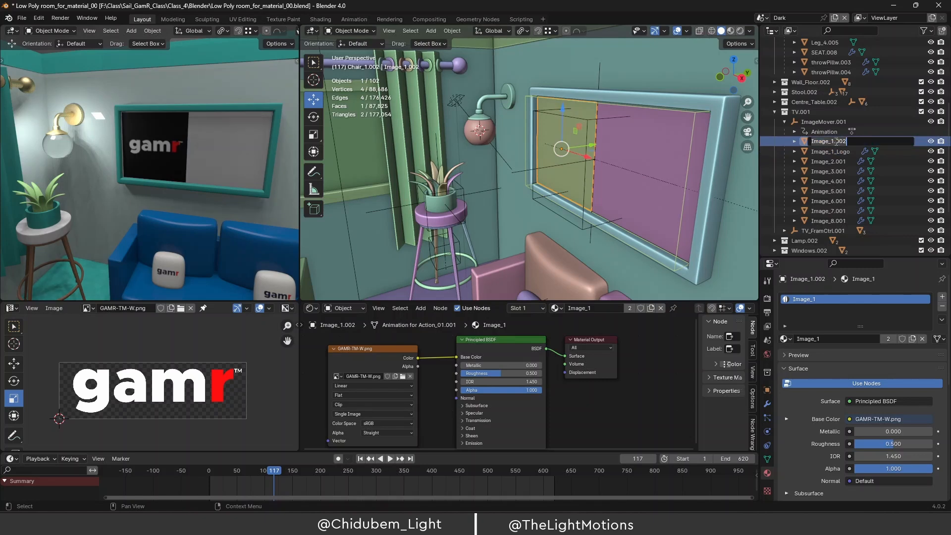
pyautogui.moveTo(835, 141); pyautogui.dragTo(857, 141)
pyautogui.press('BackSpace')
pyautogui.press('Return')
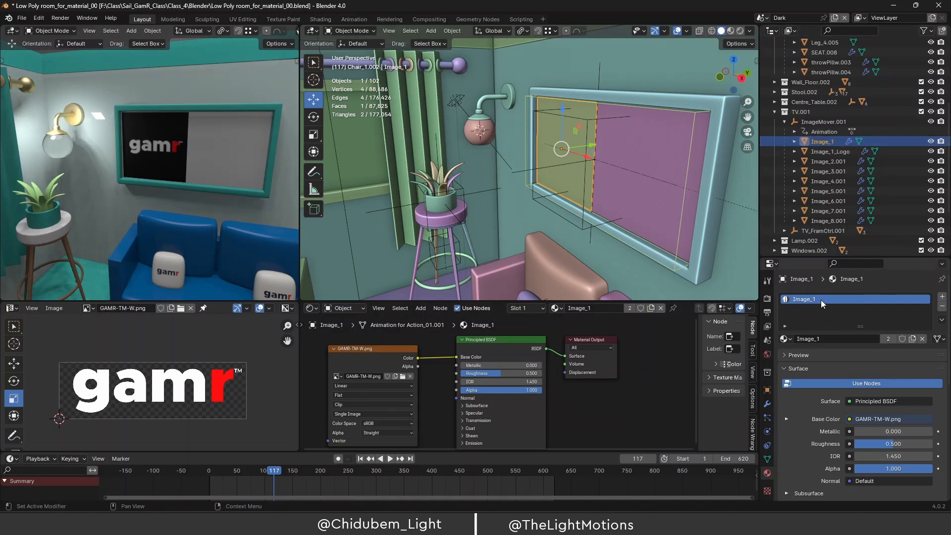
# Assign the existing White_Gloss material to the Image_1 plane.
pyautogui.click(788, 339)
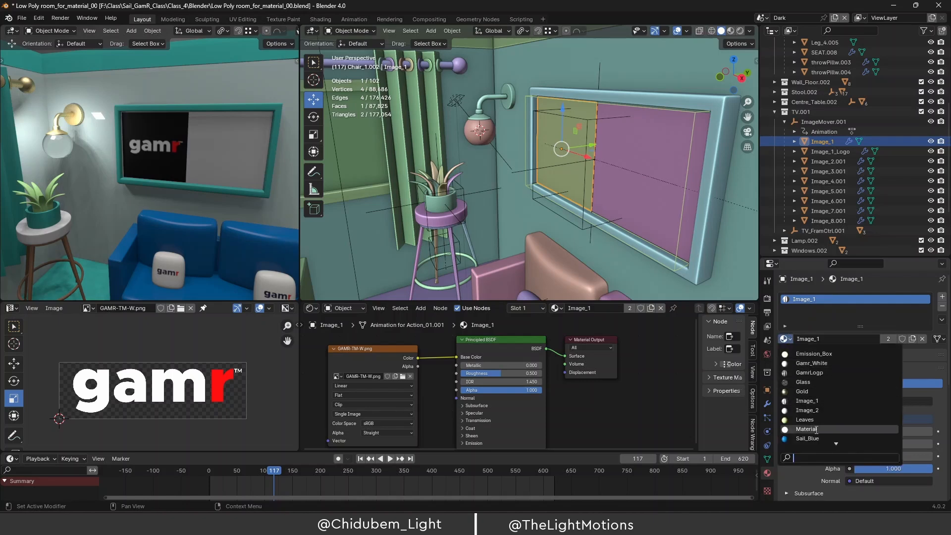
pyautogui.scroll(-4, 809, 427)
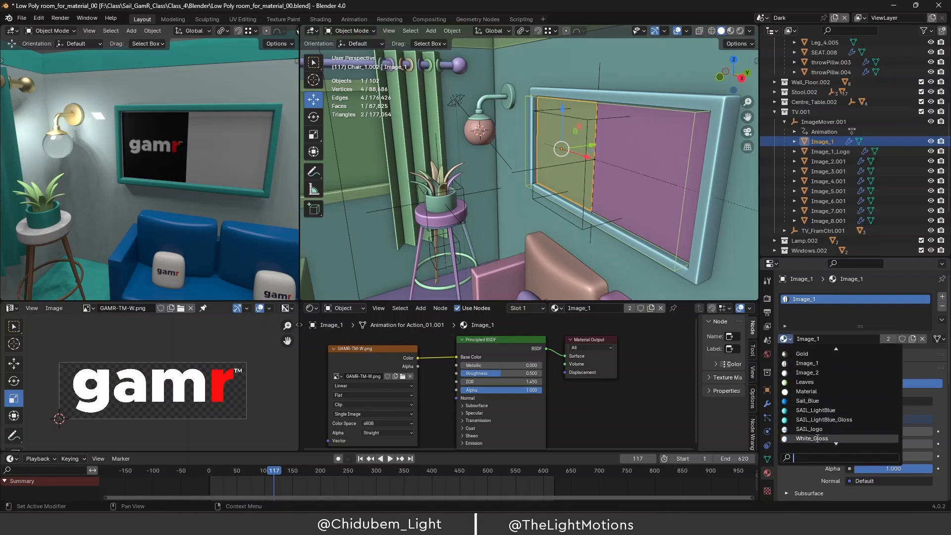
pyautogui.click(816, 439)
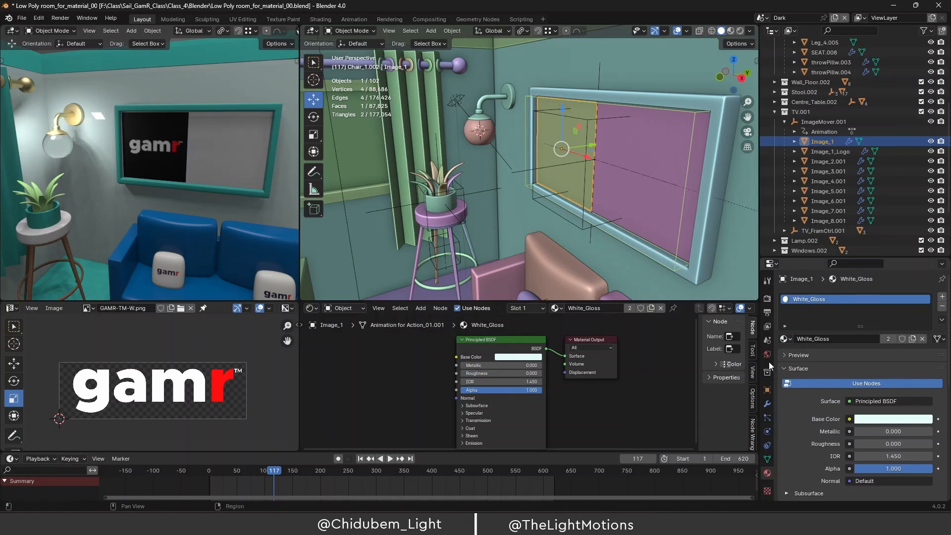
# Move the Image_1_Logo plane slightly along the Y axis so it sits in front of the Image_1 plane.
pyautogui.click(837, 151)
pyautogui.moveTo(581, 137); pyautogui.dragTo(599, 130, button='middle')
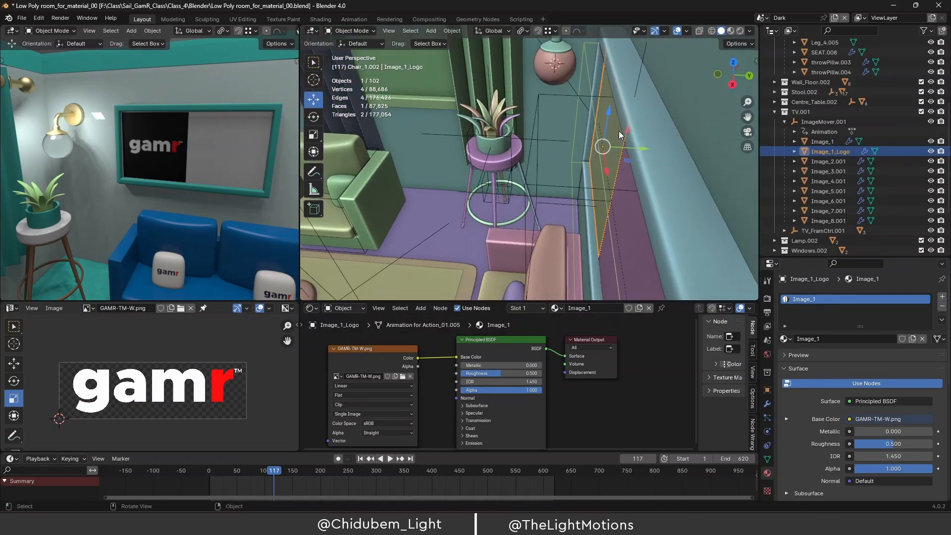
pyautogui.moveTo(643, 148); pyautogui.dragTo(641, 150)
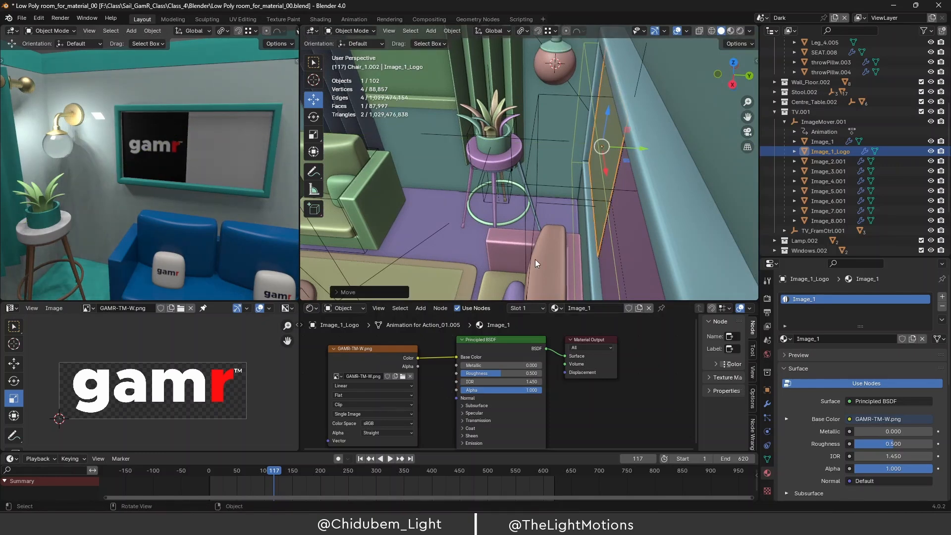
pyautogui.moveTo(623, 123)
pyautogui.mouseDown(button='middle')
pyautogui.moveTo(608, 132)
pyautogui.moveTo(634, 123)
pyautogui.mouseUp(button='middle')
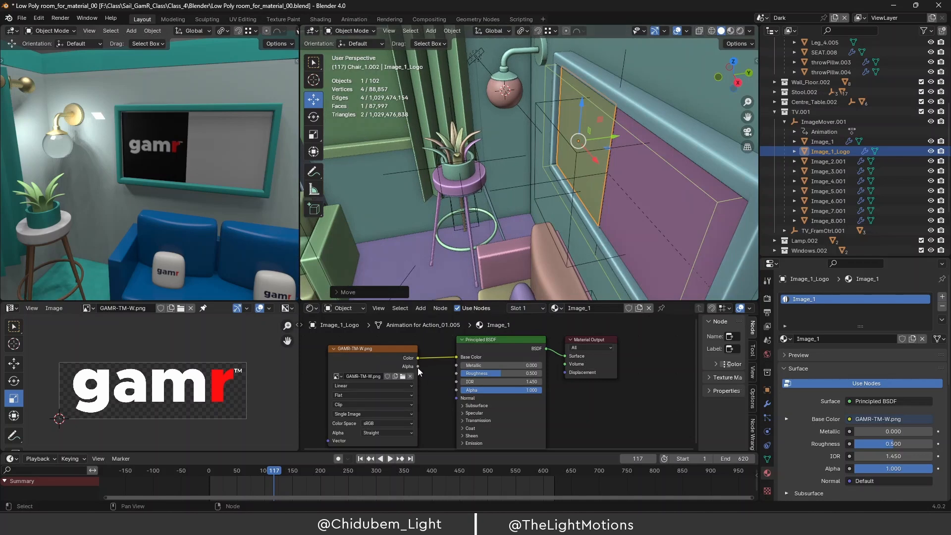
# Link the logo texture's Alpha to the Principled BSDF's Alpha and set the material's Blend Mode and Shadow Mode to Alpha Clip.
pyautogui.moveTo(418, 366); pyautogui.dragTo(434, 370)
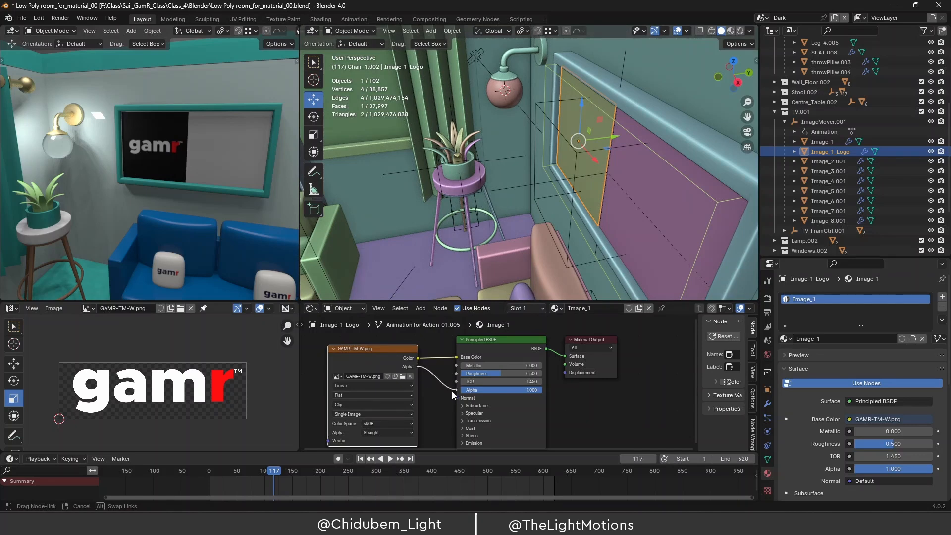
pyautogui.moveTo(456, 391); pyautogui.dragTo(456, 391)
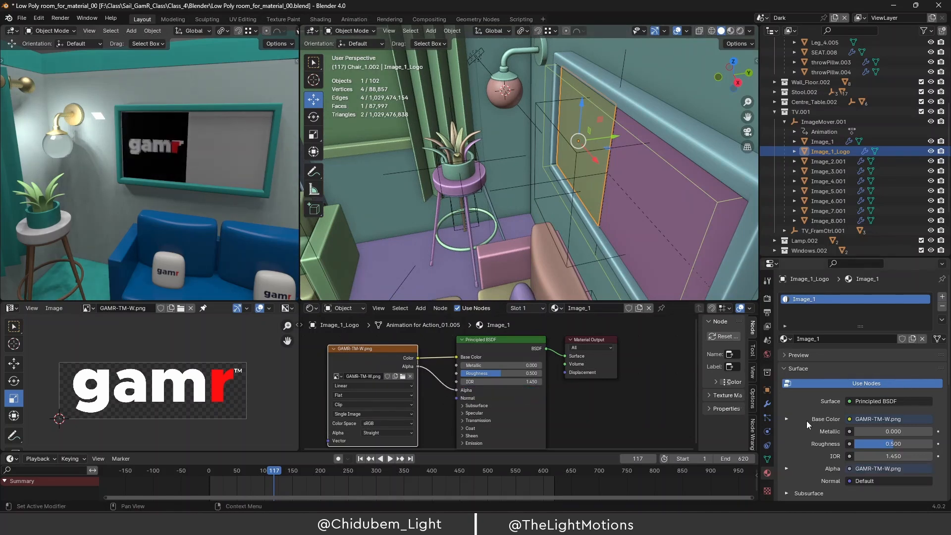
pyautogui.scroll(-10, 790, 414)
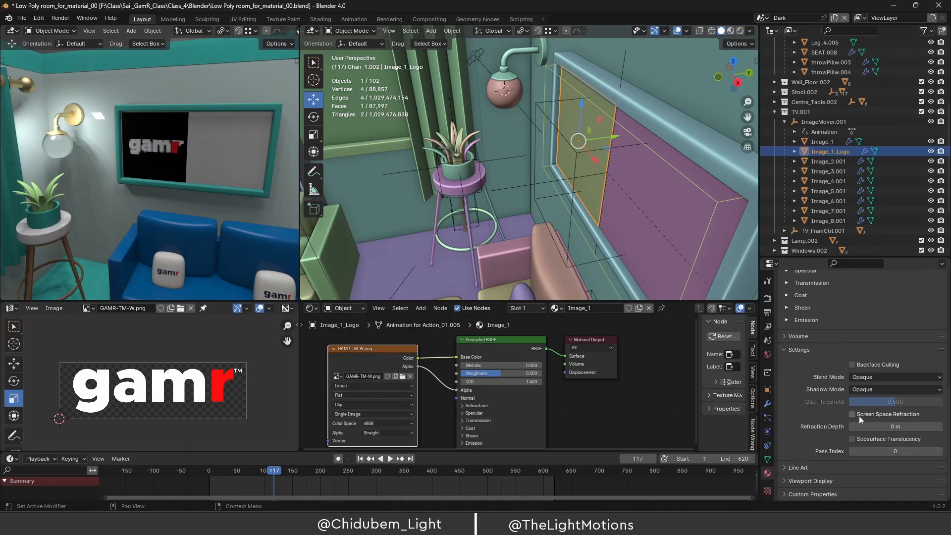
pyautogui.click(915, 377)
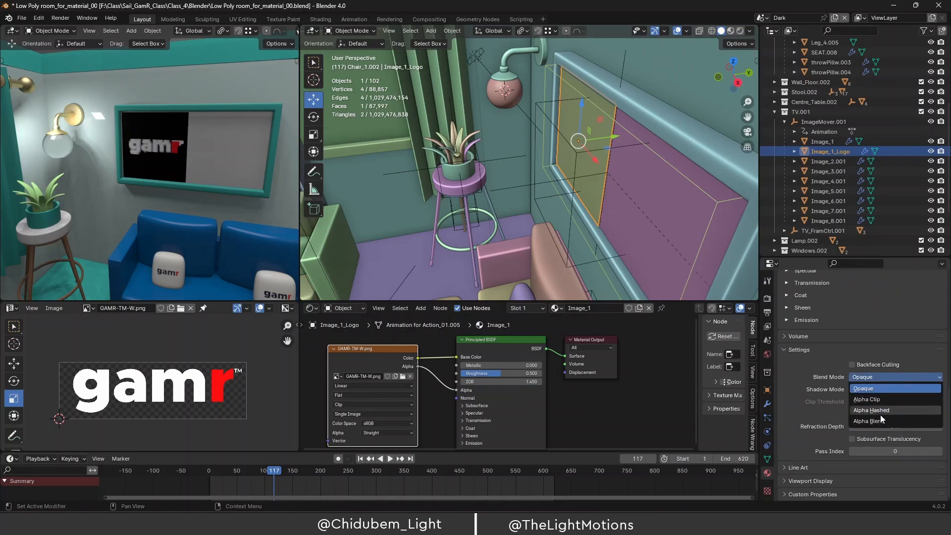
pyautogui.click(877, 399)
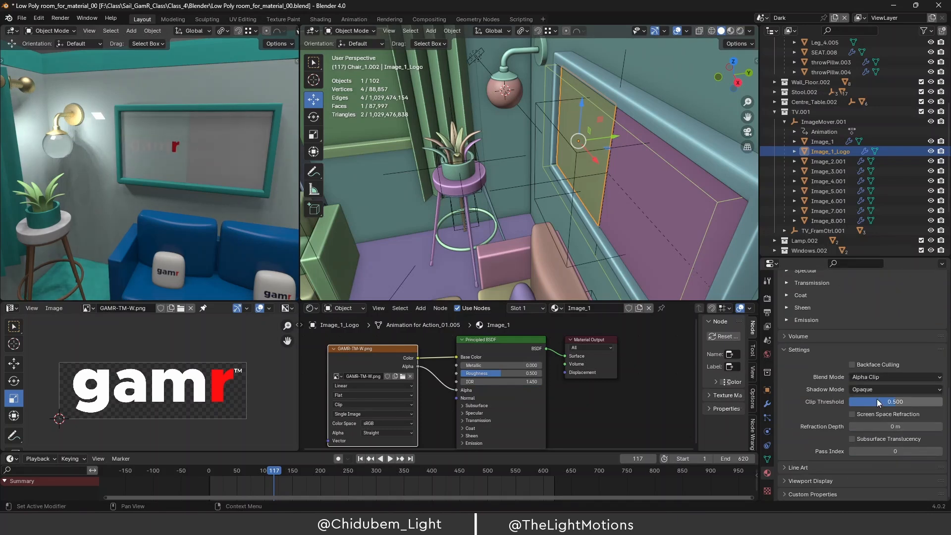
pyautogui.click(903, 388)
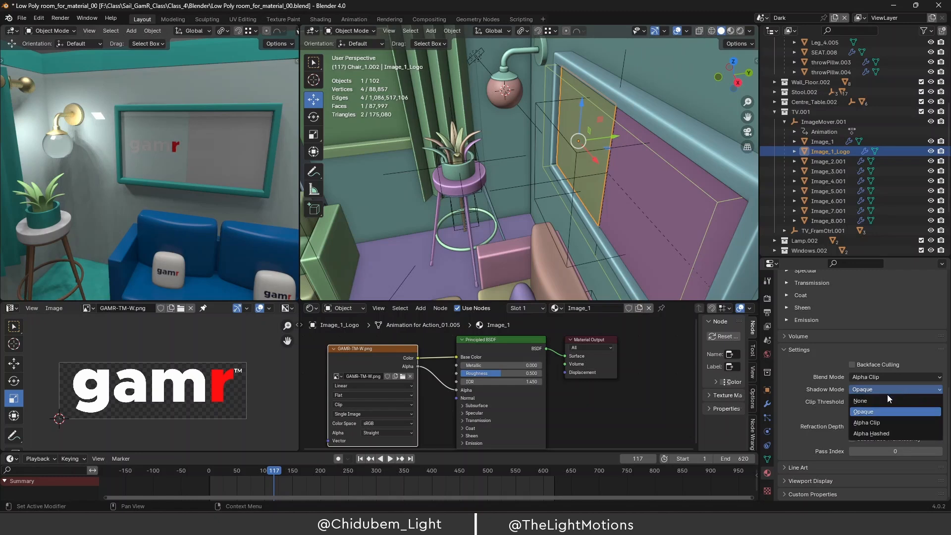
pyautogui.click(867, 423)
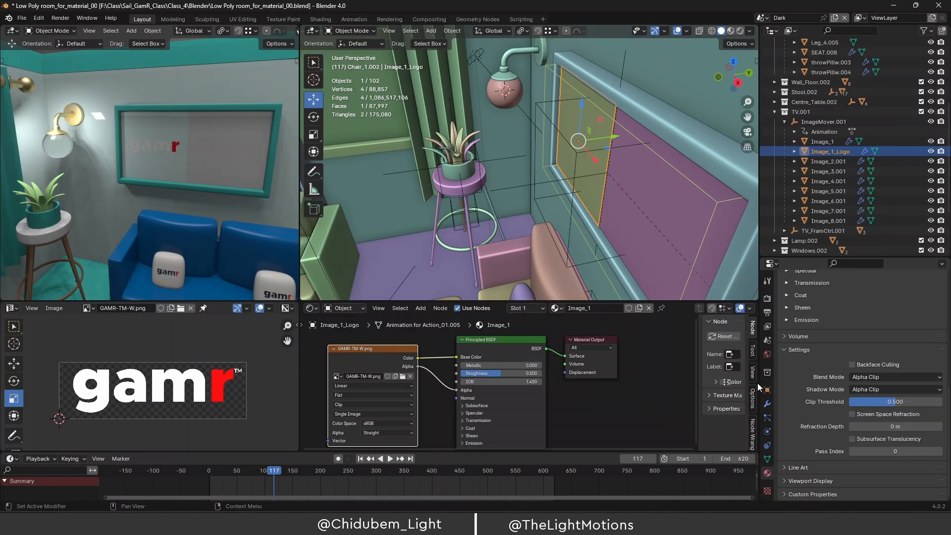
# Examine the logo's transparency on the wall TV in the rendered view, from close up and from across the room.
pyautogui.scroll(3, 201, 173)
pyautogui.moveTo(201, 172); pyautogui.dragTo(177, 159, button='middle')
pyautogui.scroll(-3, 197, 159)
pyautogui.scroll(-3, 189, 159)
pyautogui.scroll(3, 170, 158)
pyautogui.scroll(5, 171, 158)
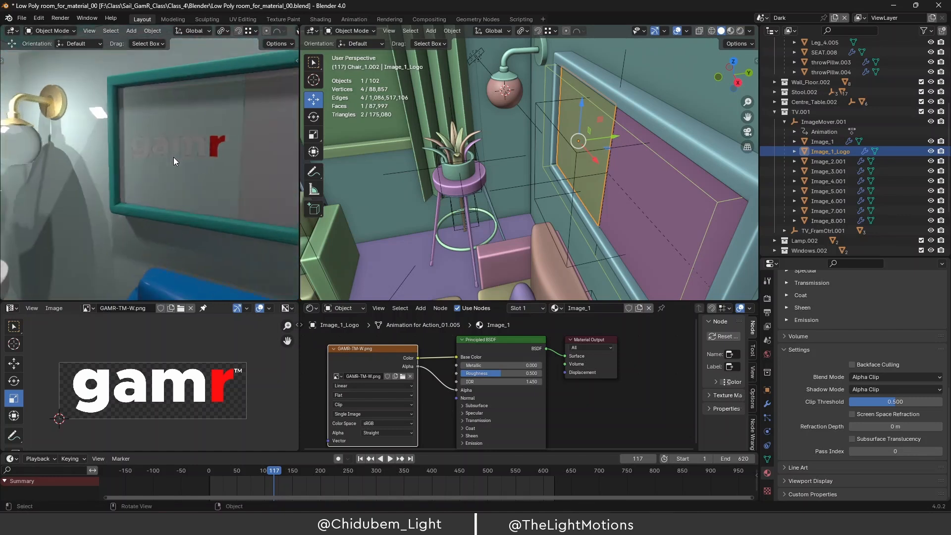
pyautogui.scroll(-6, 177, 157)
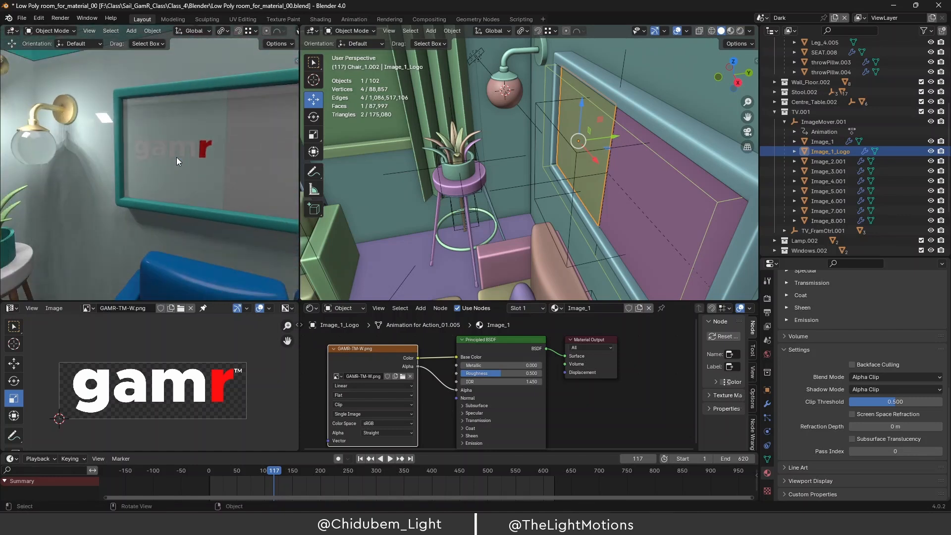
pyautogui.moveTo(176, 157)
pyautogui.mouseDown(button='middle')
pyautogui.moveTo(198, 159)
pyautogui.moveTo(188, 159)
pyautogui.mouseUp(button='middle')
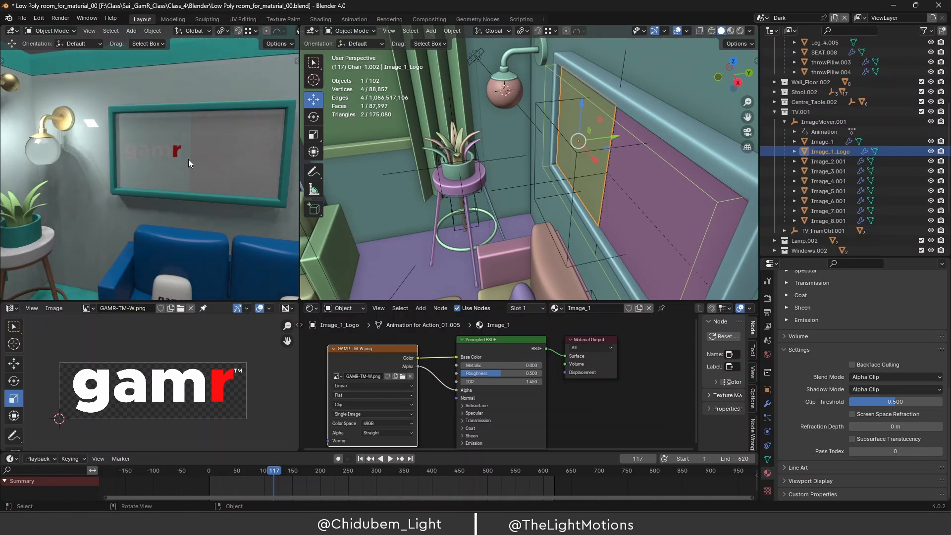
pyautogui.scroll(-2, 189, 164)
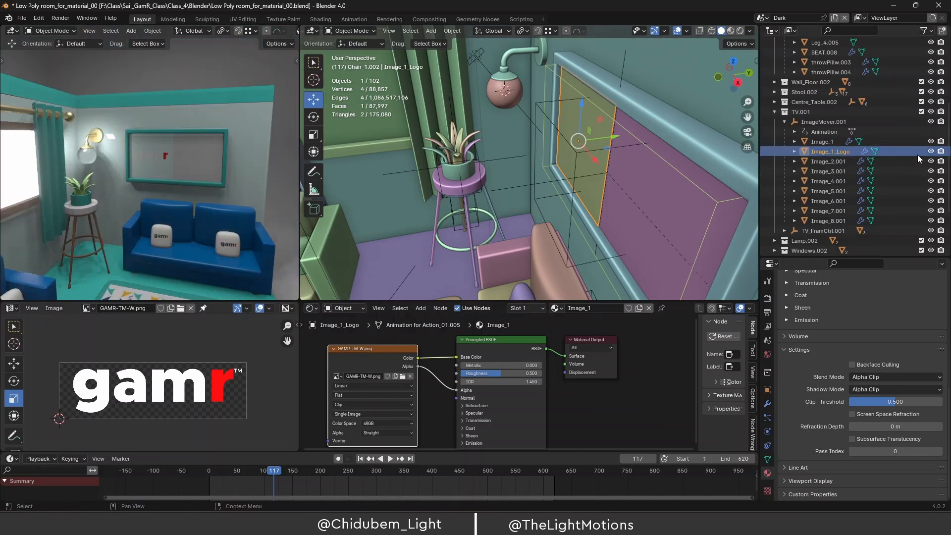
# Select the Image_1 backing plane and open its name for editing.
pyautogui.doubleClick(831, 143)
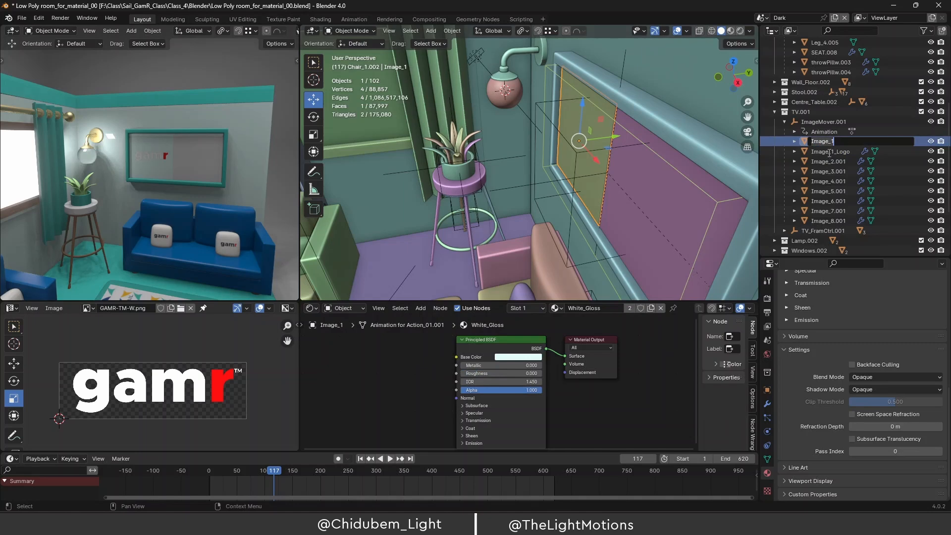
# Finish naming the TV panel object Image_1 and give it its own single-user copy of the White_Gloss material.
pyautogui.press('Return')
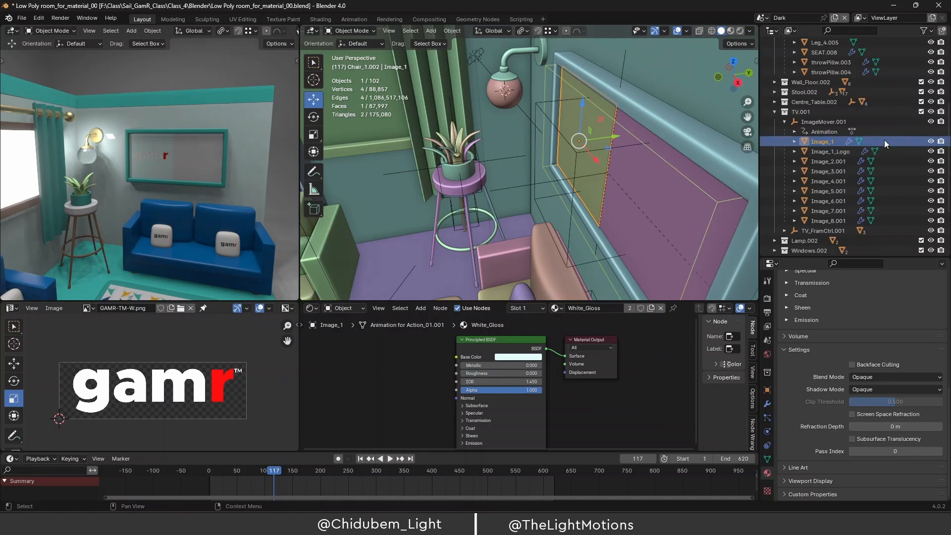
pyautogui.click(830, 152)
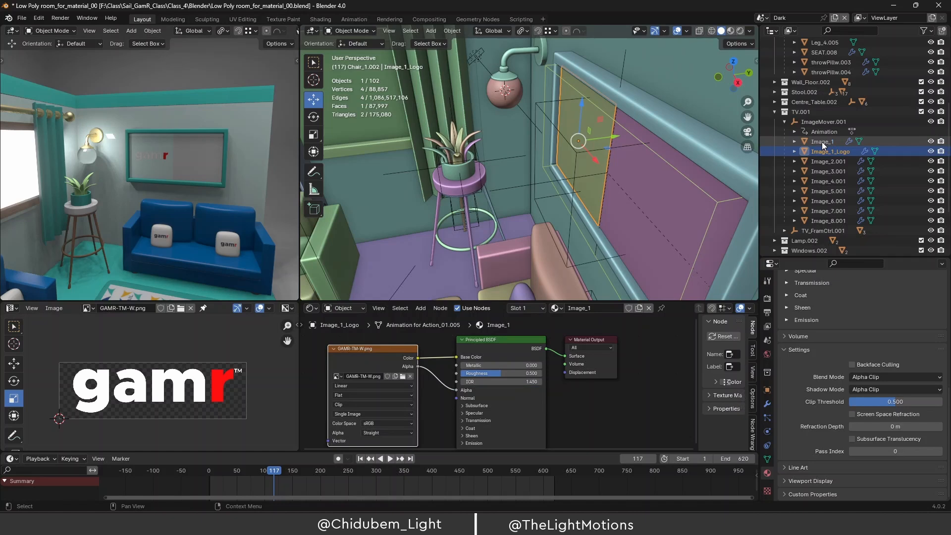
pyautogui.click(822, 141)
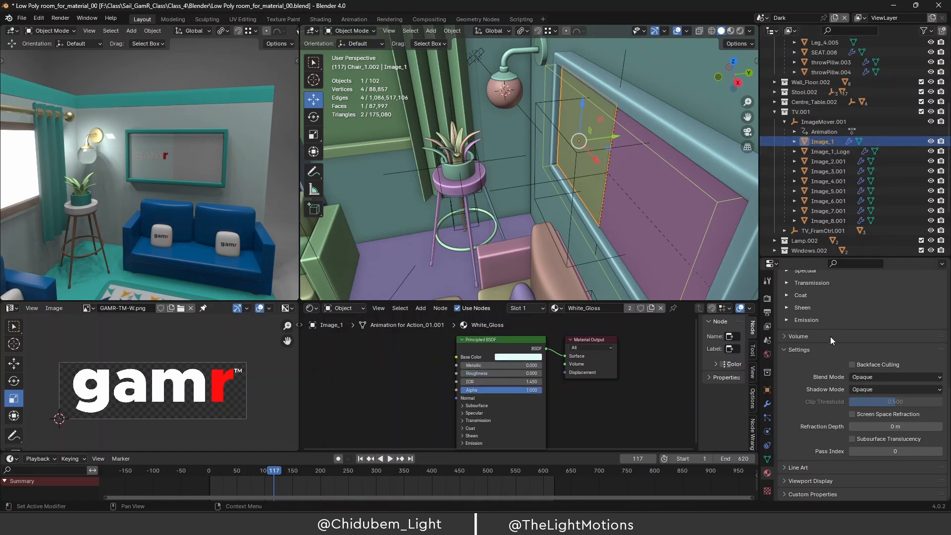
pyautogui.scroll(8, 808, 328)
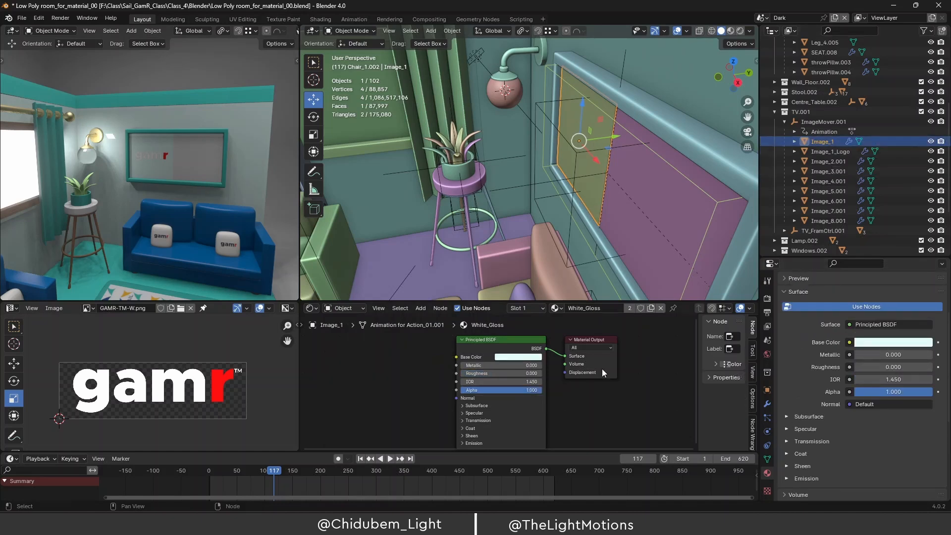
pyautogui.scroll(4, 788, 318)
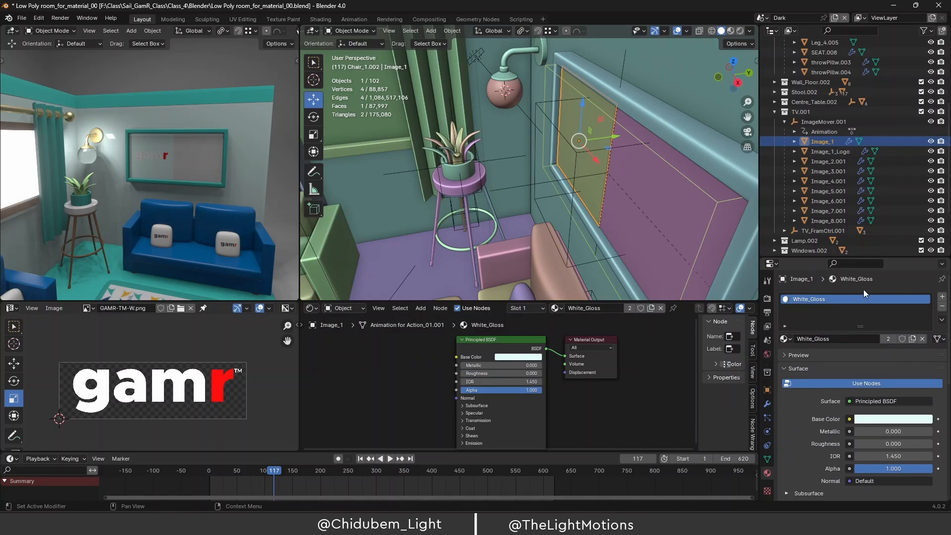
pyautogui.click(911, 340)
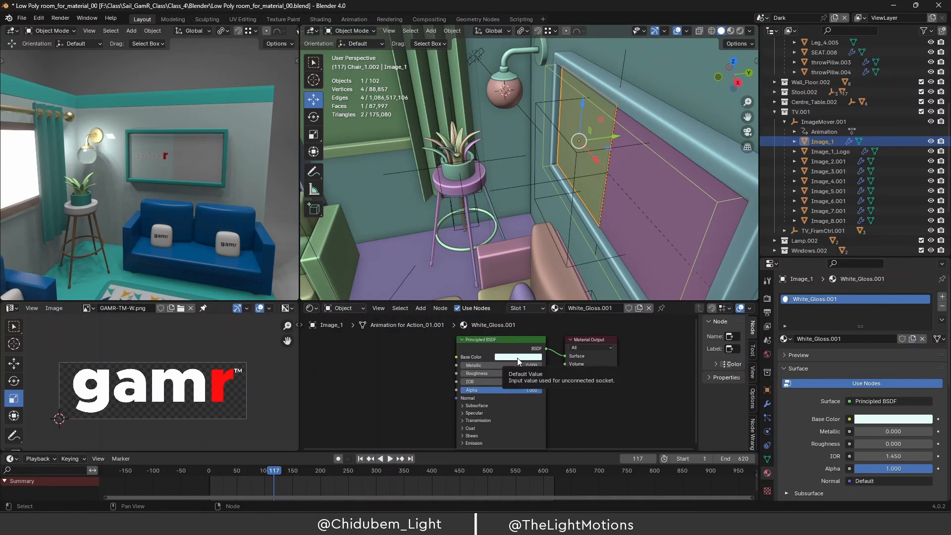
# Set the image editor to View mode and display GAMR-TM.png in it.
pyautogui.click(22, 308)
pyautogui.click(31, 345)
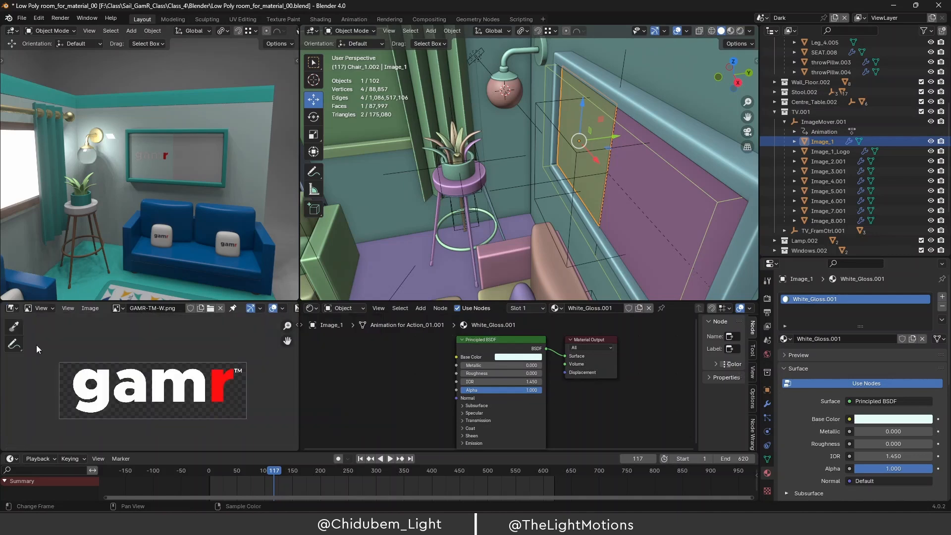
pyautogui.click(119, 308)
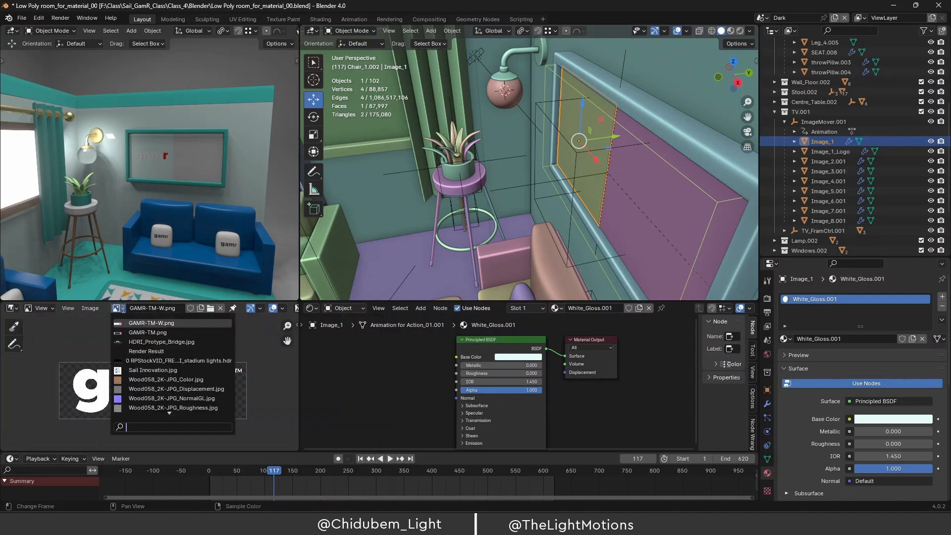
pyautogui.click(133, 334)
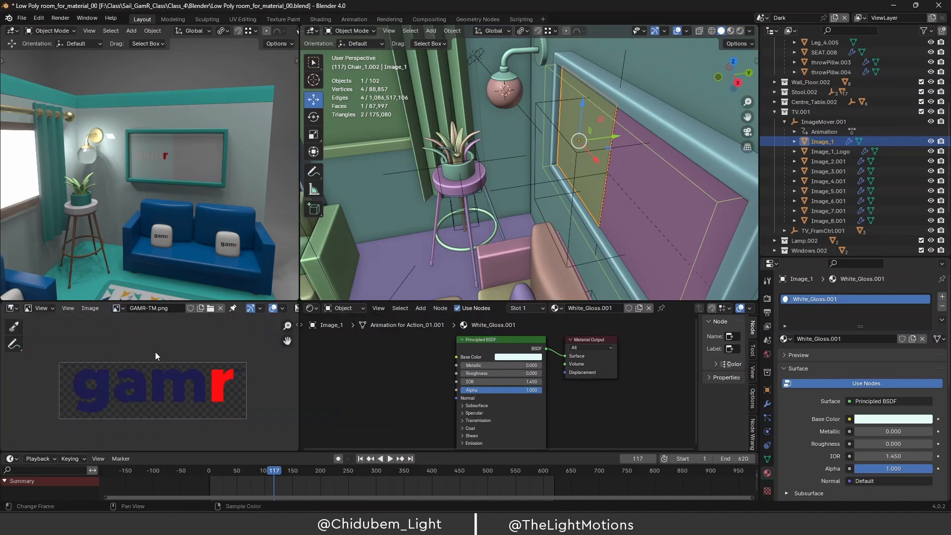
# Set the base colour of Image_1's material to the navy sampled from the lettering of the GAMR-TM.png logo.
pyautogui.click(527, 361)
pyautogui.click(571, 322)
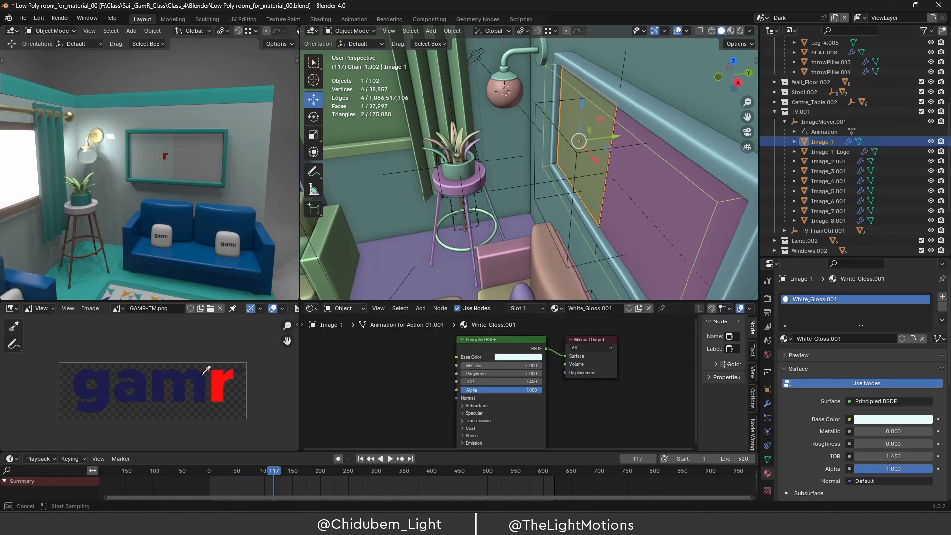
pyautogui.click(164, 375)
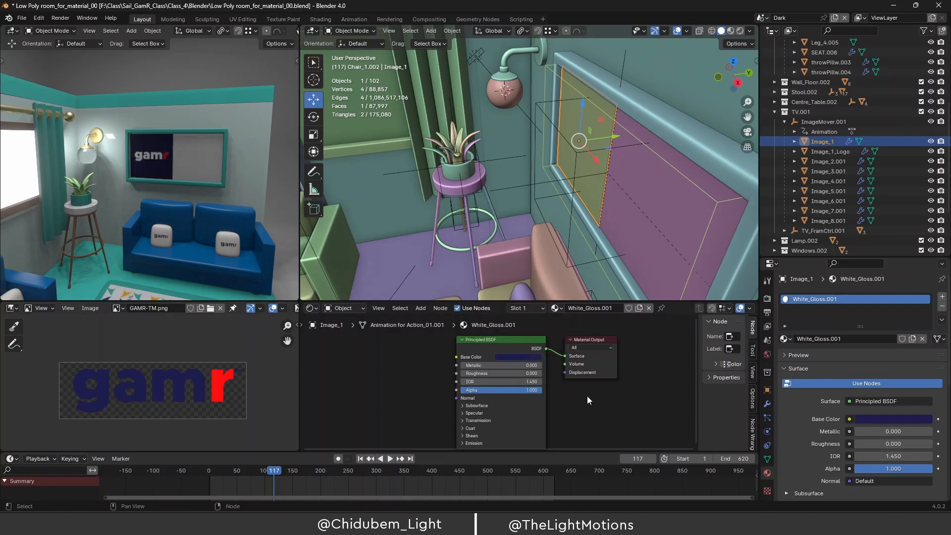
pyautogui.scroll(-4, 197, 187)
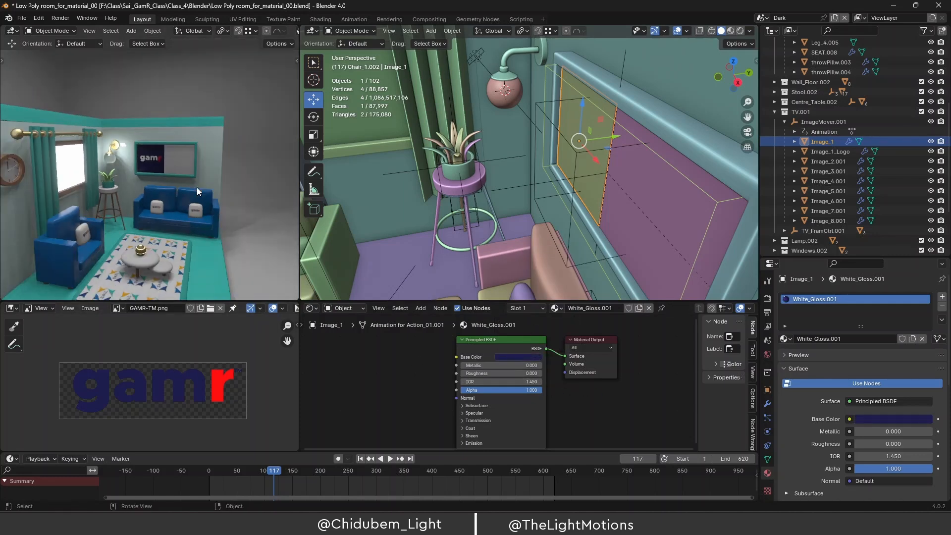
pyautogui.scroll(4, 197, 187)
pyautogui.scroll(5, 197, 187)
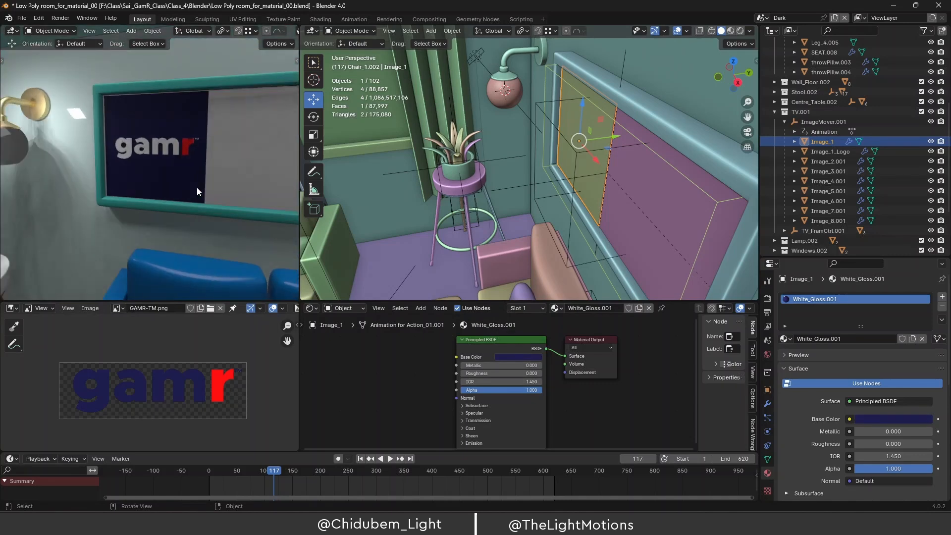
pyautogui.scroll(-5, 197, 191)
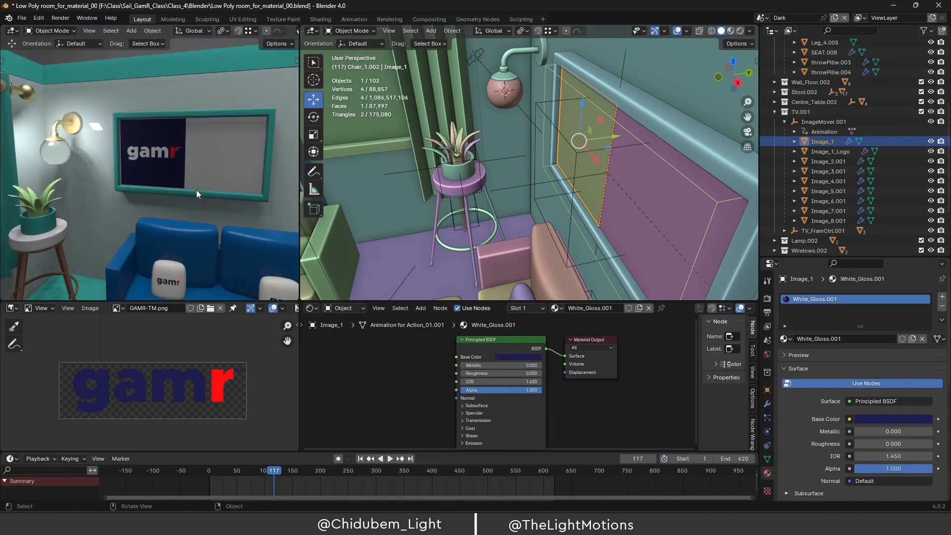
# Select the second TV panel, Image_2.001, and rename it Image_2.
pyautogui.click(661, 222)
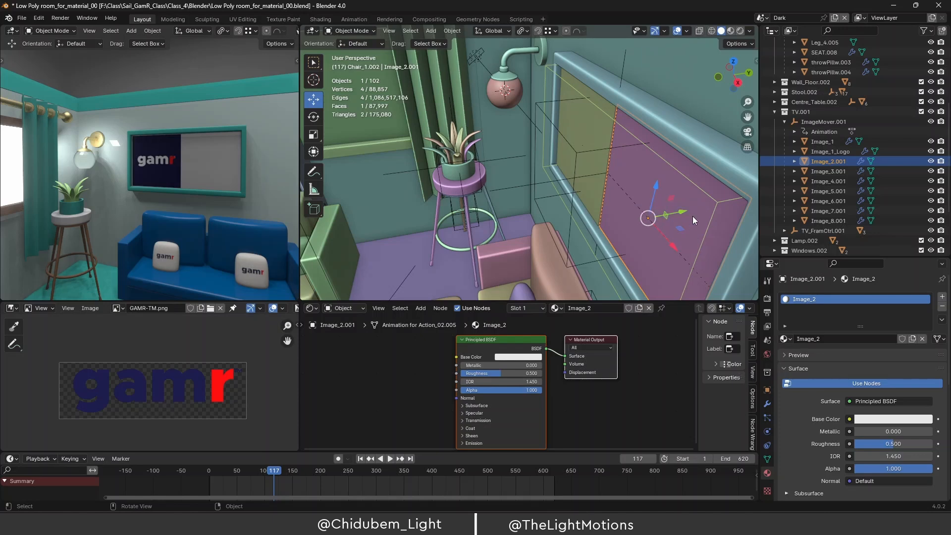
pyautogui.doubleClick(829, 161)
pyautogui.scroll(-2, 833, 154)
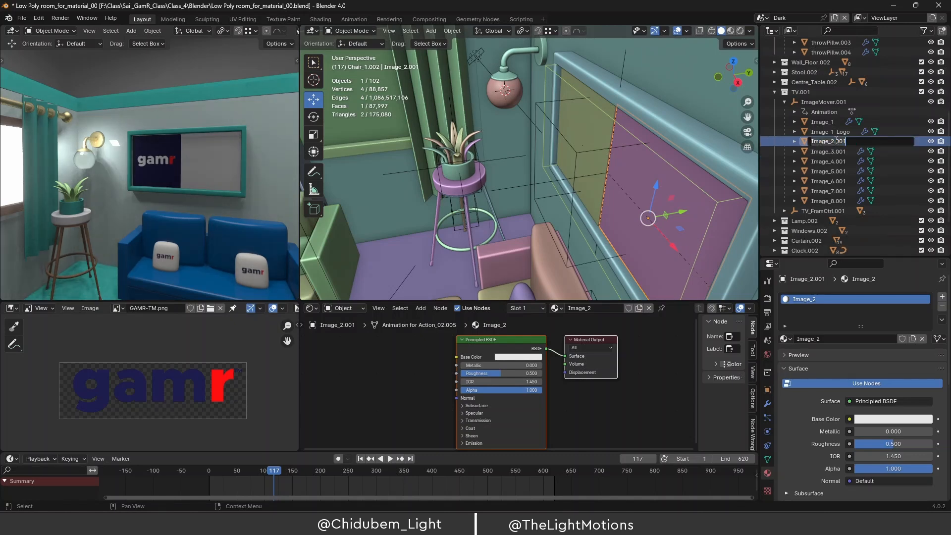
pyautogui.press('BackSpace')
pyautogui.press('BackSpace')
pyautogui.press('BackSpace')
pyautogui.press('Return')
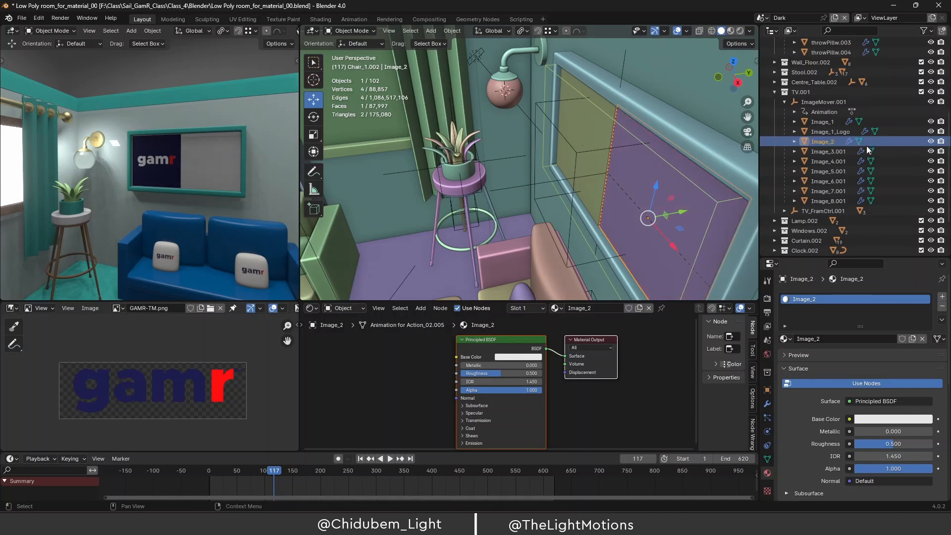
# Duplicate the Image_2 panel in place and rename the copy Image_2_Logo.
pyautogui.hotkey('shift', 'd')
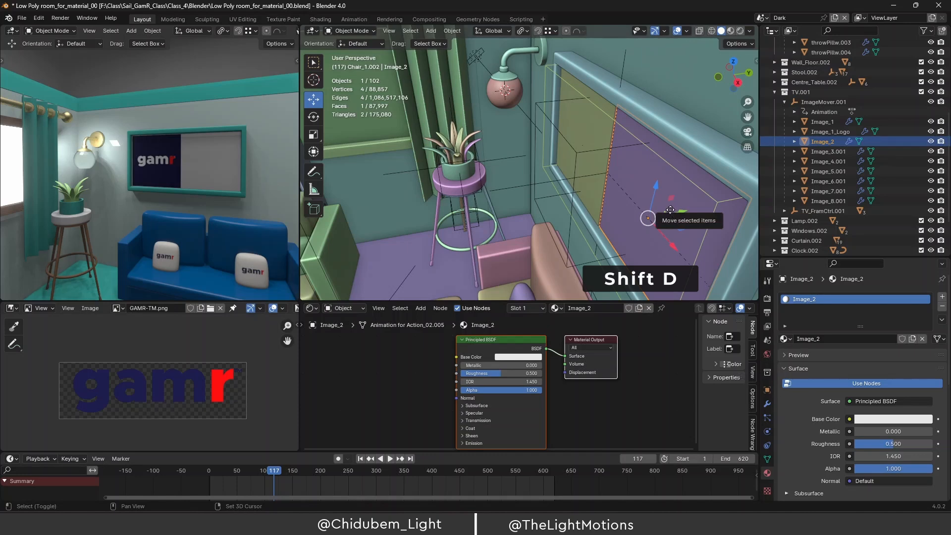
pyautogui.hotkey('shift', 'd')
pyautogui.scroll(-1, 843, 148)
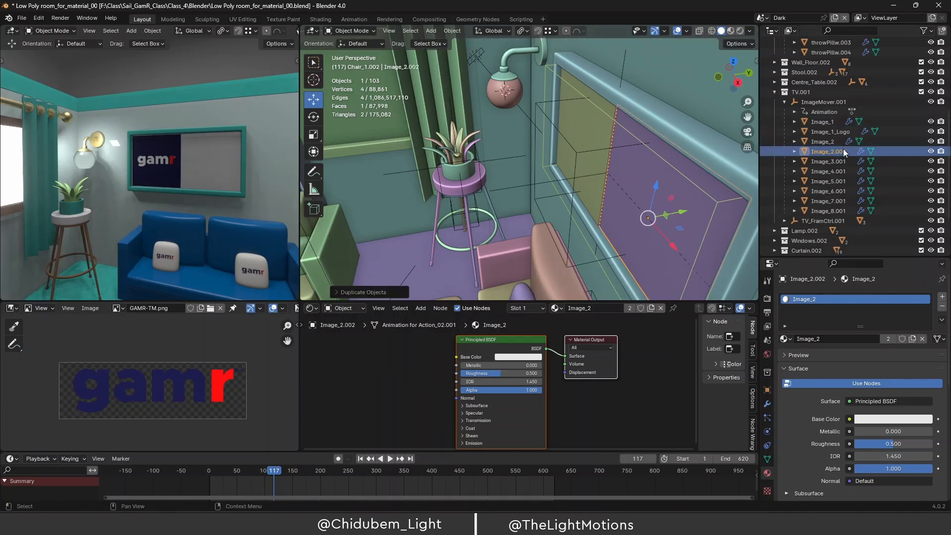
pyautogui.press('Escape')
pyautogui.doubleClick(834, 141)
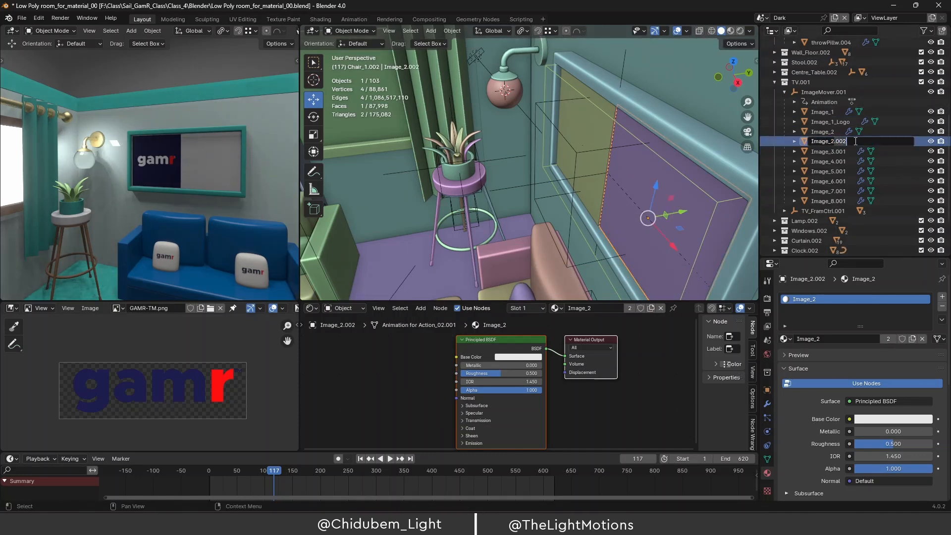
pyautogui.press('BackSpace')
pyautogui.press('BackSpace')
pyautogui.press('BackSpace')
pyautogui.press('BackSpace')
pyautogui.write('_Logo')
pyautogui.press('Return')
# Add Sail Innovation.jpg from the Logos folder as an image texture driving the base colour of Image_2's material.
pyautogui.scroll(-4, 203, 178)
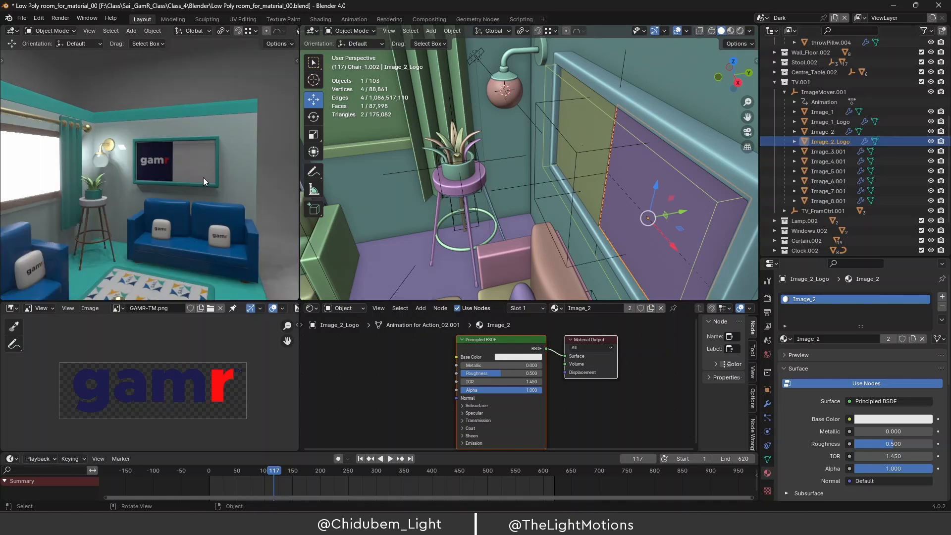
pyautogui.moveTo(168, 175); pyautogui.dragTo(186, 161, button='middle')
pyautogui.click(826, 129)
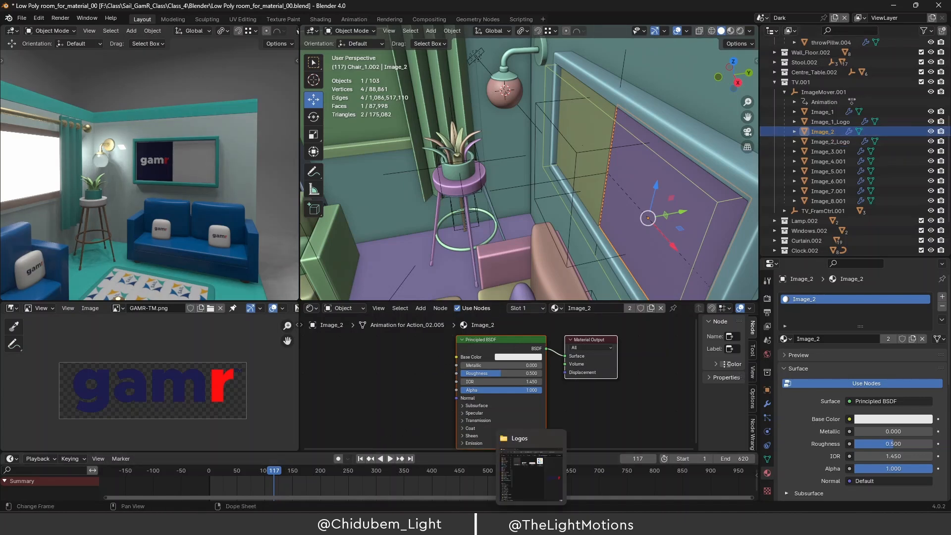
pyautogui.click(533, 523)
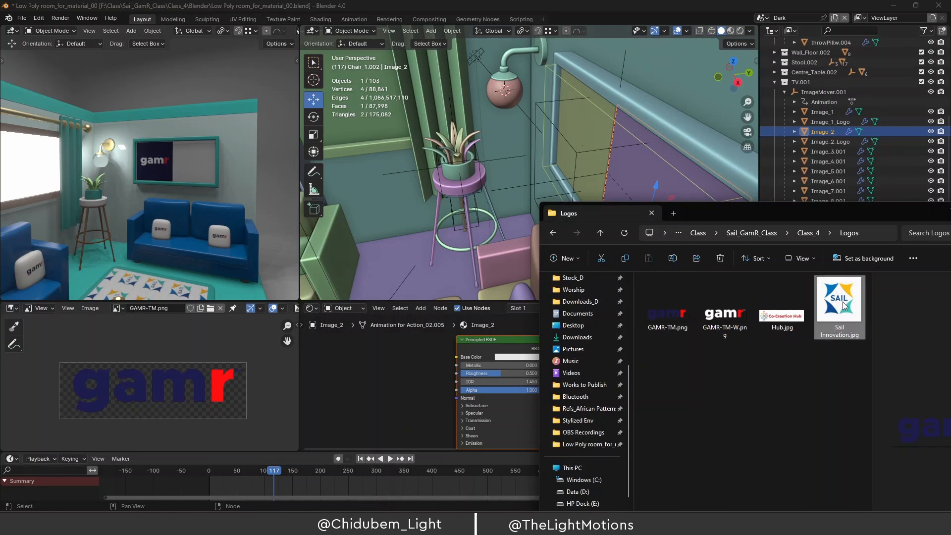
pyautogui.moveTo(840, 303); pyautogui.dragTo(459, 361)
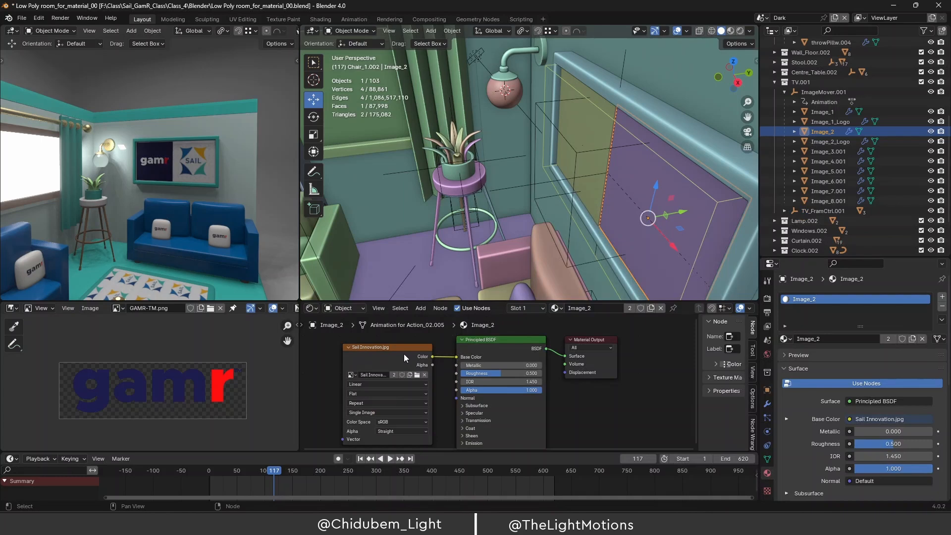
pyautogui.moveTo(390, 350); pyautogui.dragTo(382, 350)
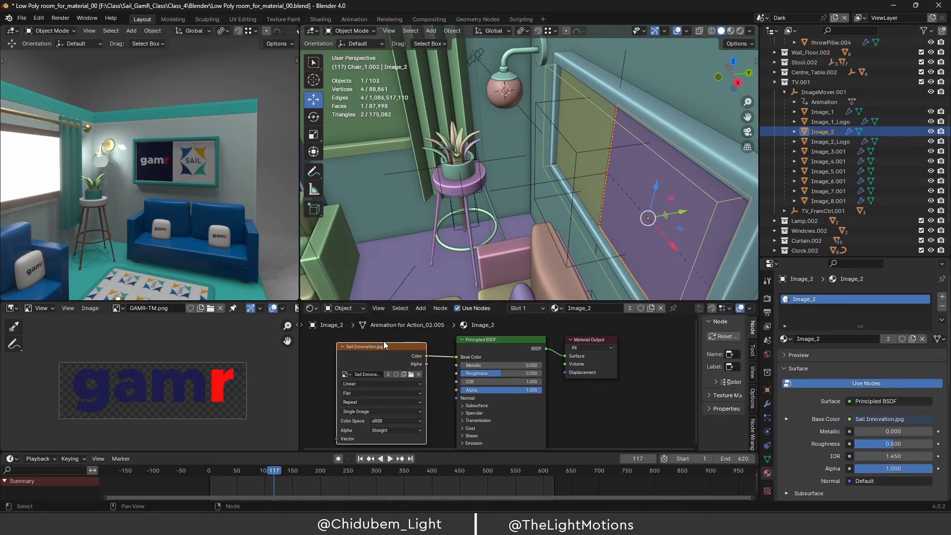
pyautogui.moveTo(388, 346); pyautogui.dragTo(395, 349)
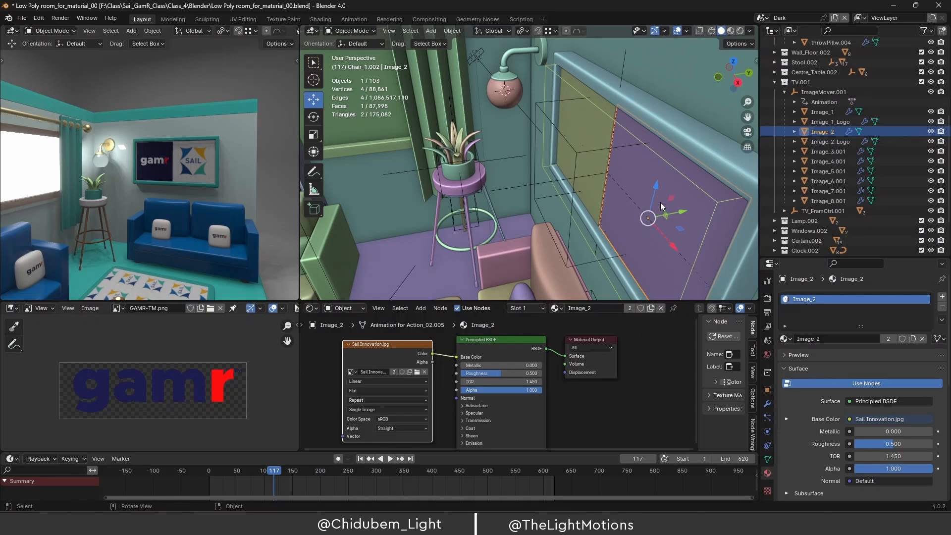
# Show the TV in front orthographic view and shift all of Image_2's material nodes slightly aside together.
pyautogui.press('KP_3')
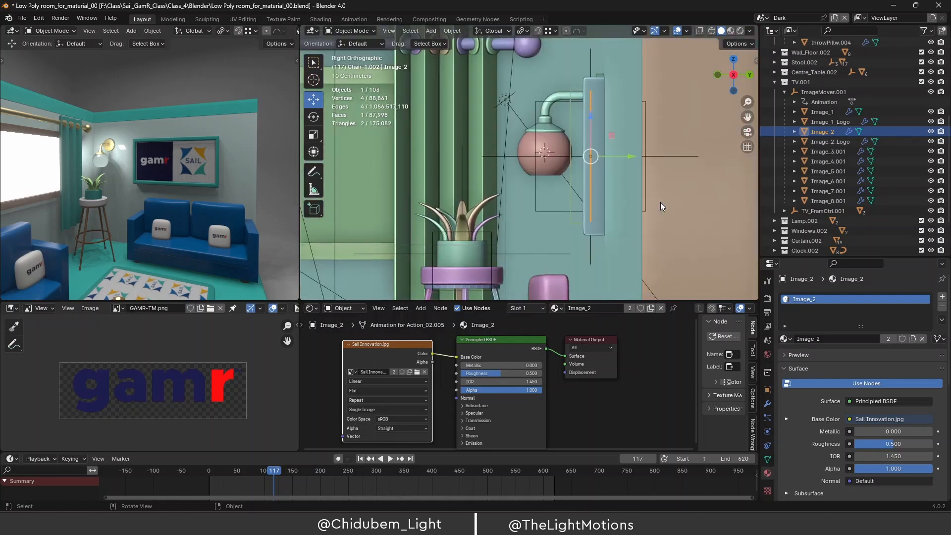
pyautogui.press('KP_1')
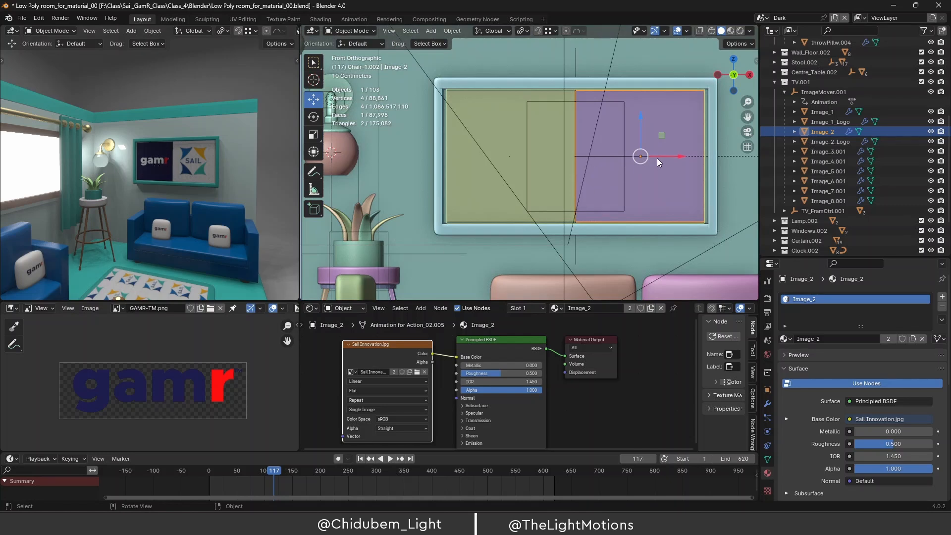
pyautogui.moveTo(622, 405); pyautogui.dragTo(403, 338)
pyautogui.moveTo(486, 341); pyautogui.dragTo(515, 346)
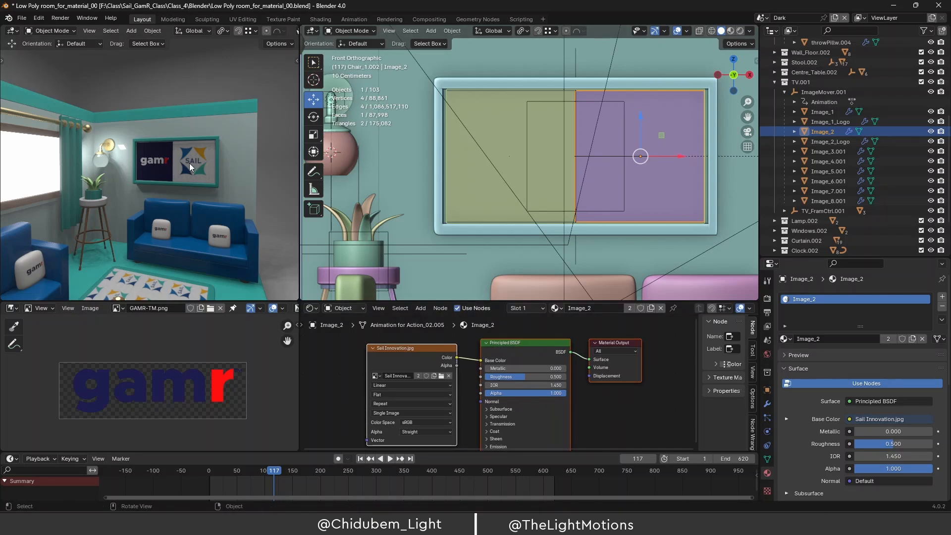
pyautogui.scroll(5, 222, 147)
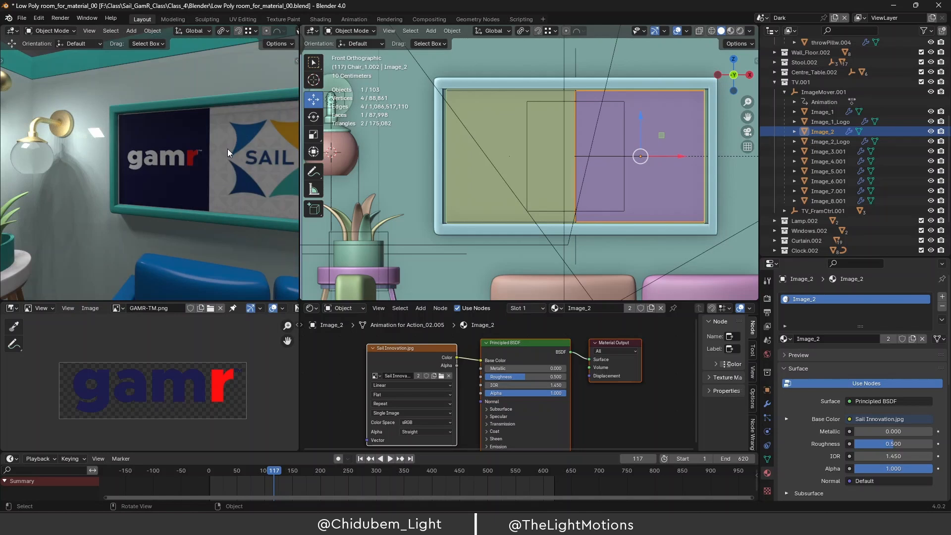
pyautogui.scroll(-5, 225, 152)
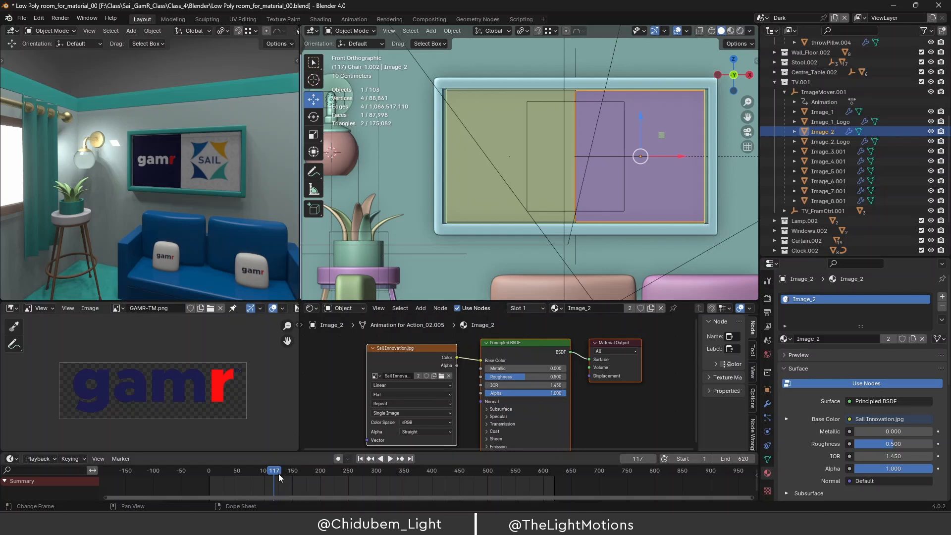
# Move the animation to frame 168 and select the TV's left panel, Image_3.001.
pyautogui.click(225, 475)
pyautogui.press('space')
pyautogui.moveTo(226, 474); pyautogui.dragTo(302, 469)
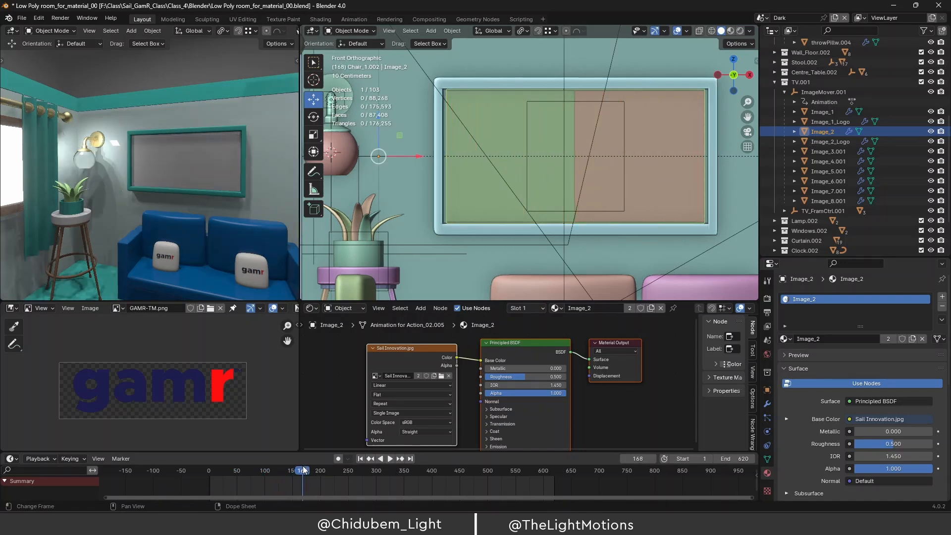
pyautogui.click(510, 131)
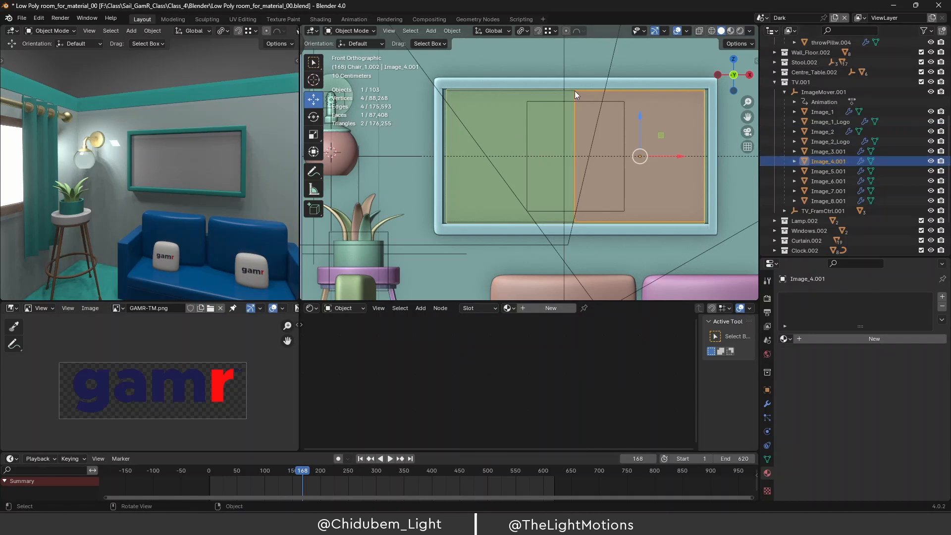
pyautogui.click(495, 116)
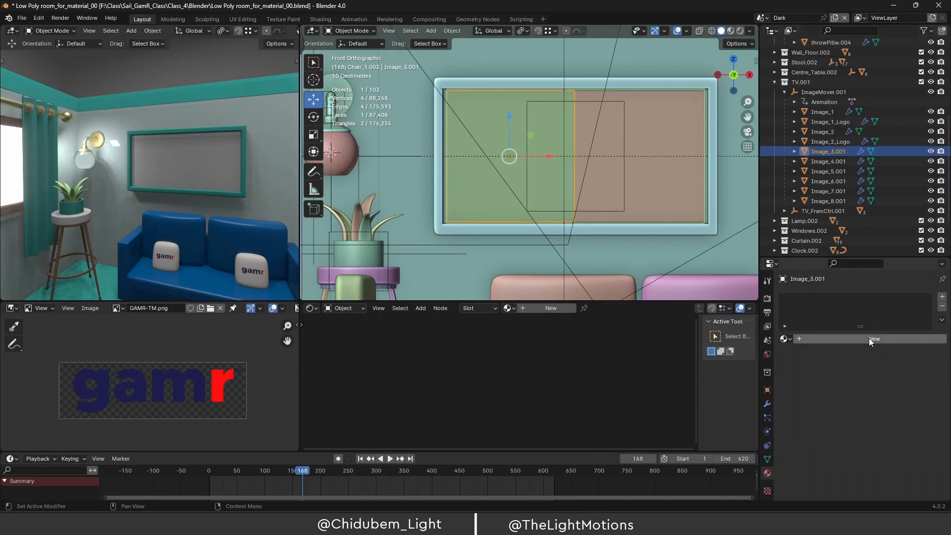
# Delete the Image_2_Logo panel from the TV's image panels.
pyautogui.doubleClick(826, 142)
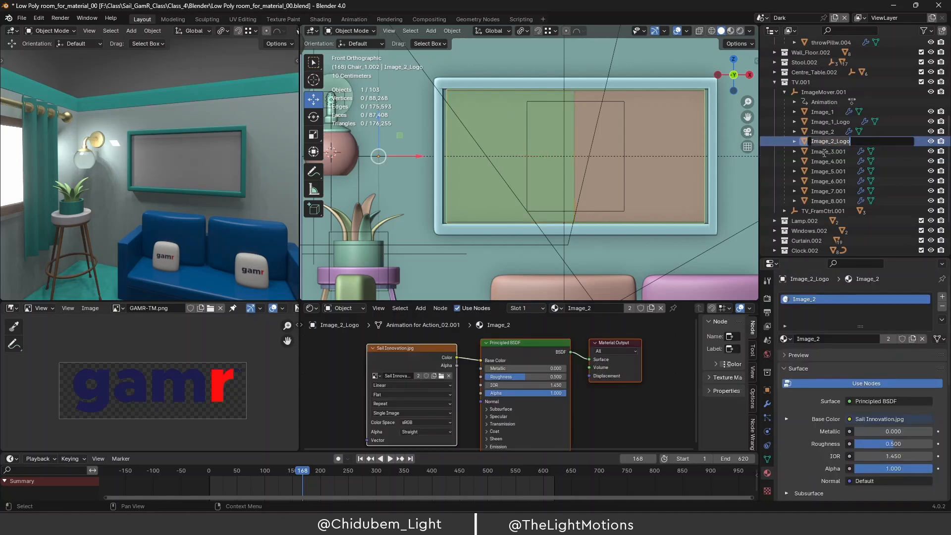
pyautogui.press('Escape')
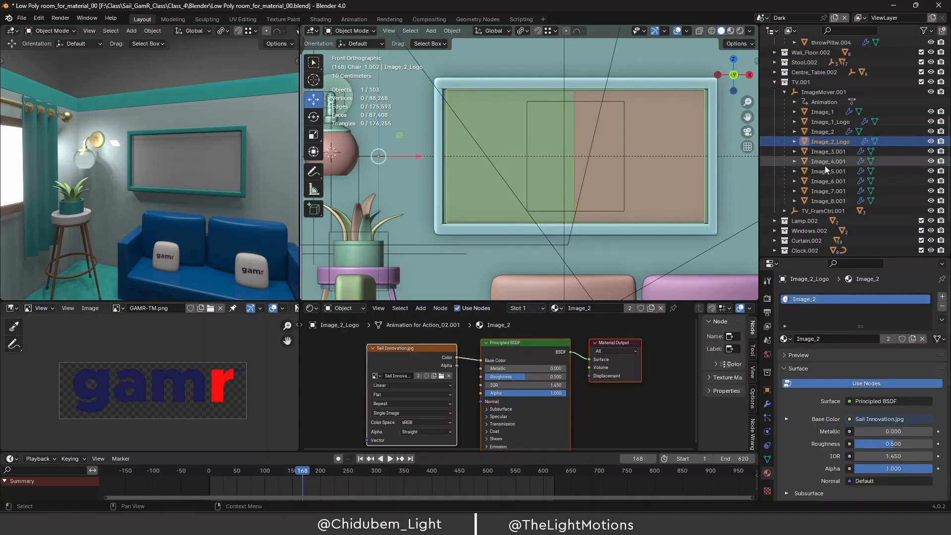
pyautogui.click(824, 151)
pyautogui.click(824, 140)
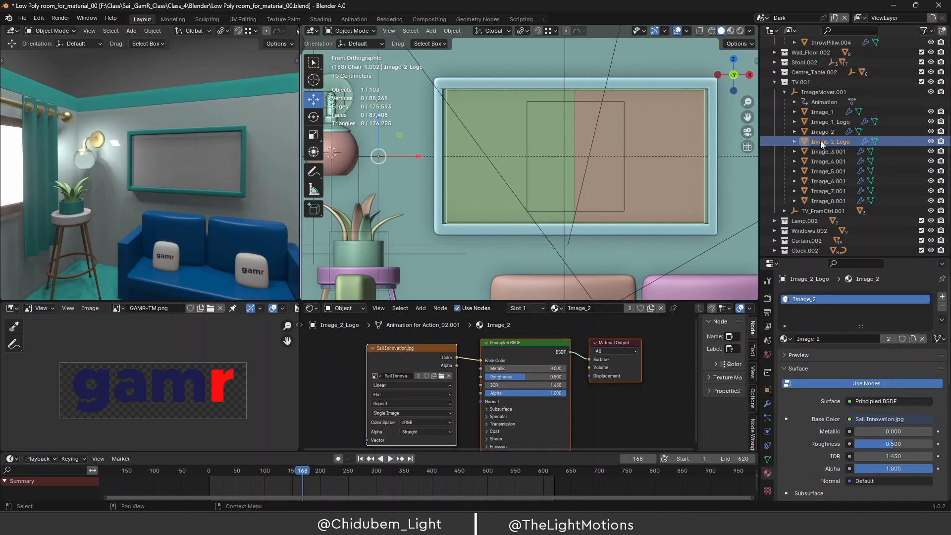
pyautogui.press('Delete')
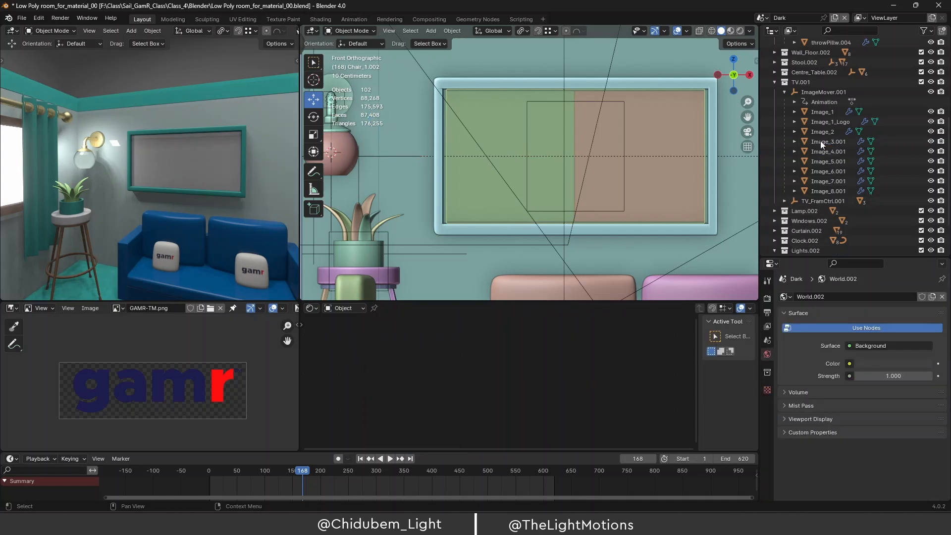
# Give the Image_3.001 panel a new material named Image_3.
pyautogui.click(821, 141)
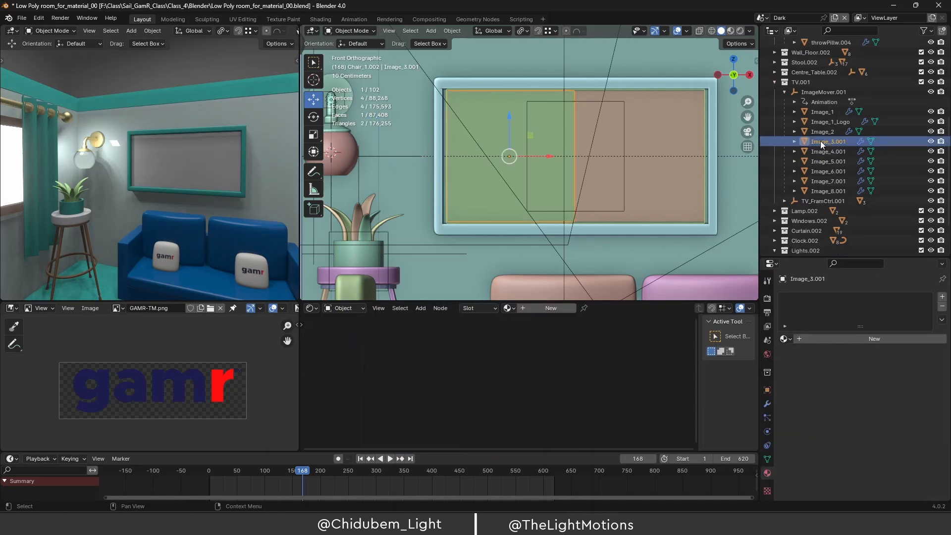
pyautogui.click(820, 339)
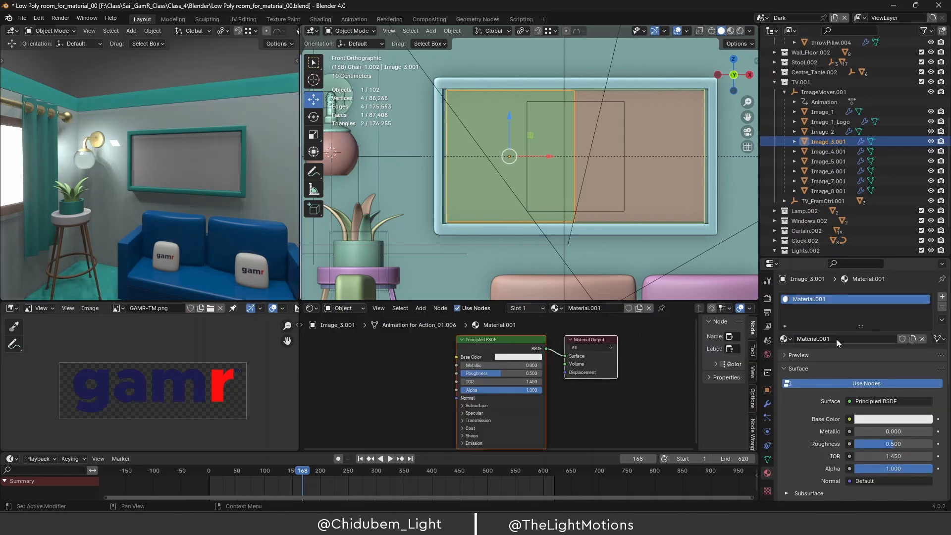
pyautogui.doubleClick(837, 339)
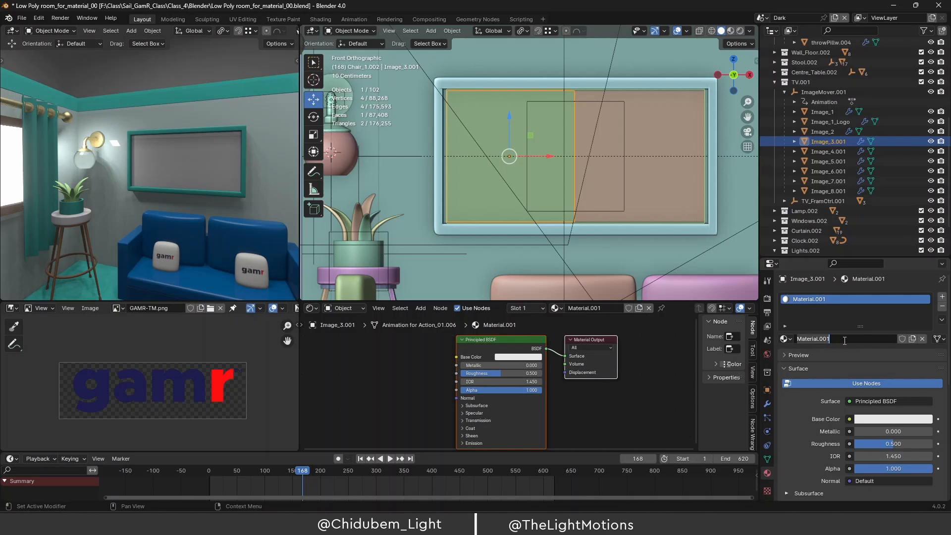
pyautogui.write('Image_3')
pyautogui.press('Return')
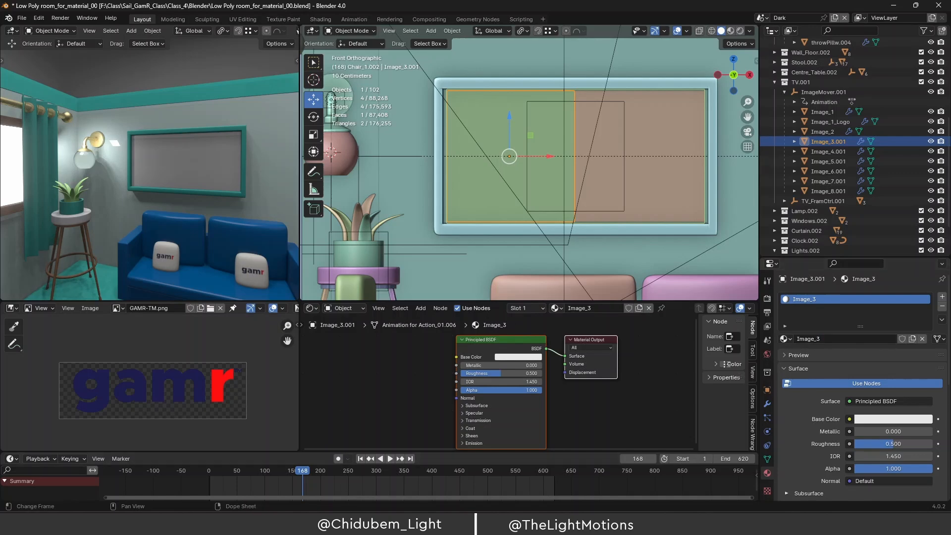
# Add IMG_20230419_125349_205.jpg from Class_4's Images folder as an image texture driving the base colour of material Image_3.
pyautogui.click(515, 524)
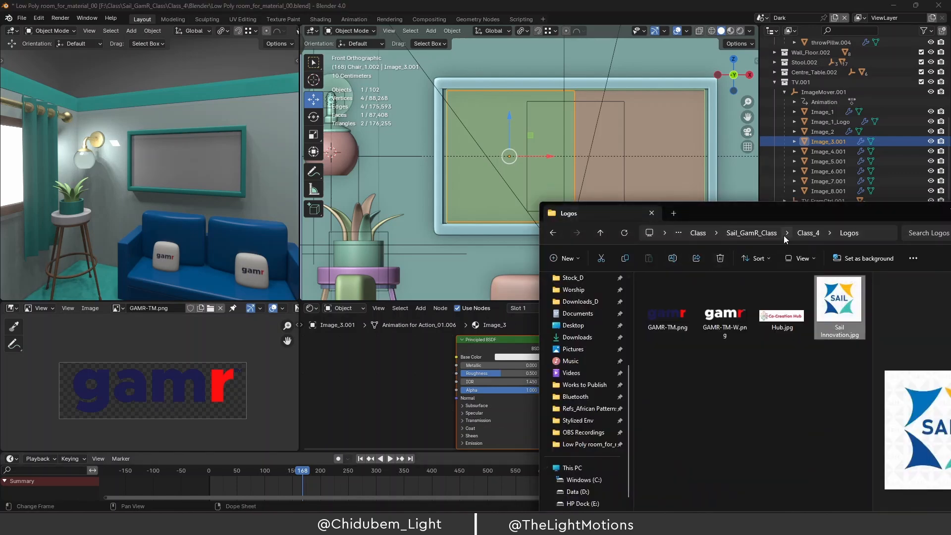
pyautogui.click(807, 234)
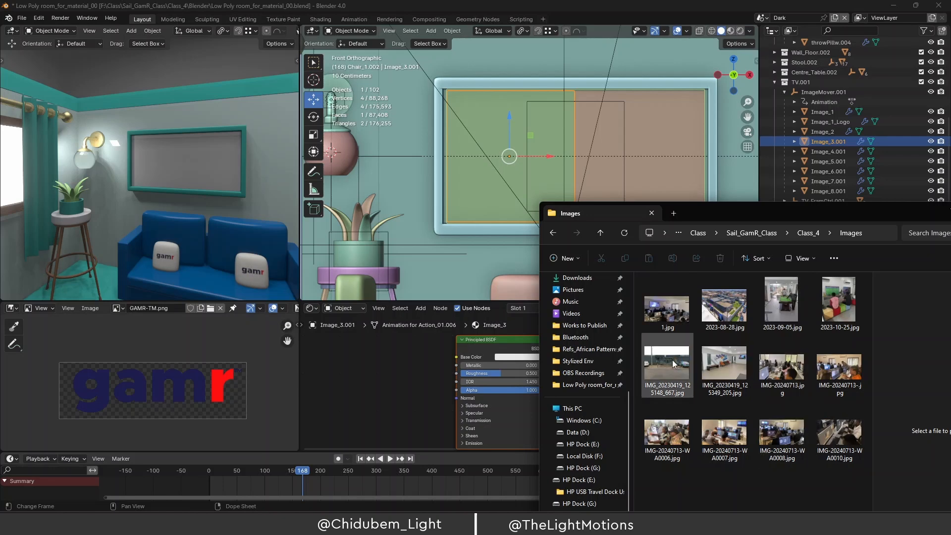
pyautogui.click(741, 358)
pyautogui.moveTo(746, 213); pyautogui.dragTo(668, 124)
pyautogui.moveTo(636, 279); pyautogui.dragTo(372, 376)
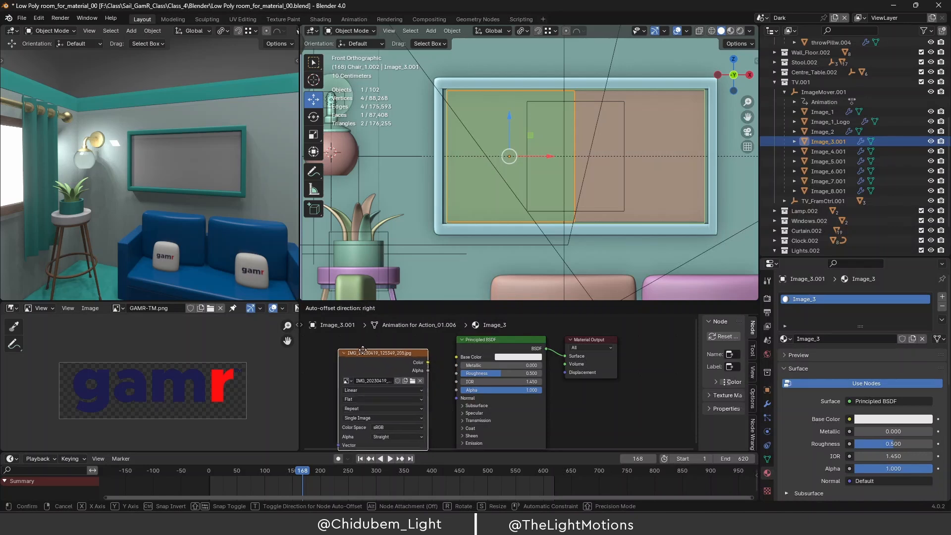
pyautogui.click(361, 347)
pyautogui.moveTo(425, 358); pyautogui.dragTo(429, 362)
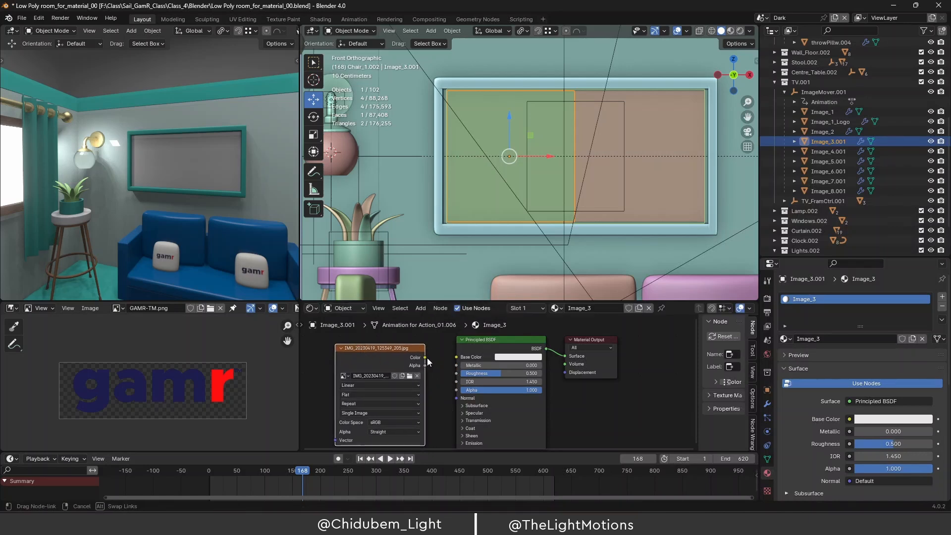
pyautogui.moveTo(456, 358); pyautogui.dragTo(457, 357)
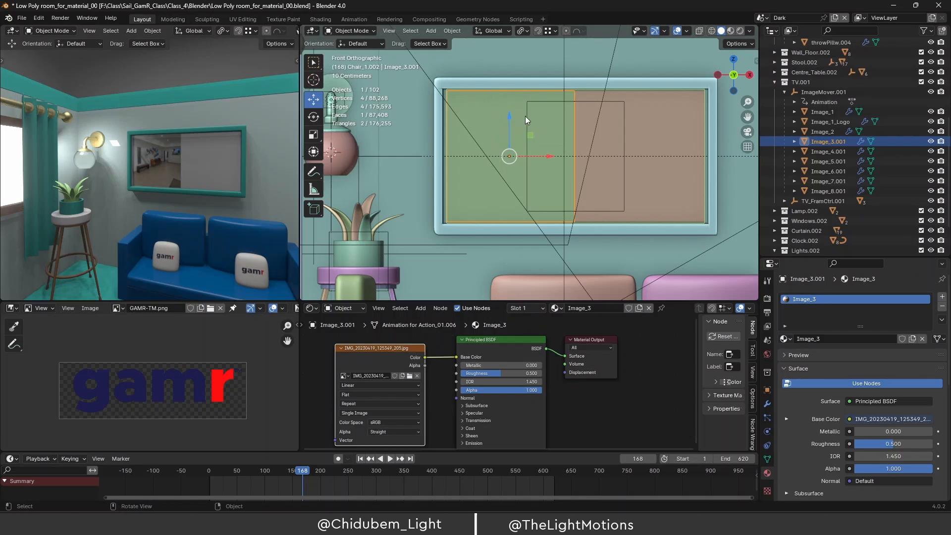
# Edit the Image_3.001 mesh alongside a UV editor and unwrap its face with Project from View in front view.
pyautogui.press('Tab')
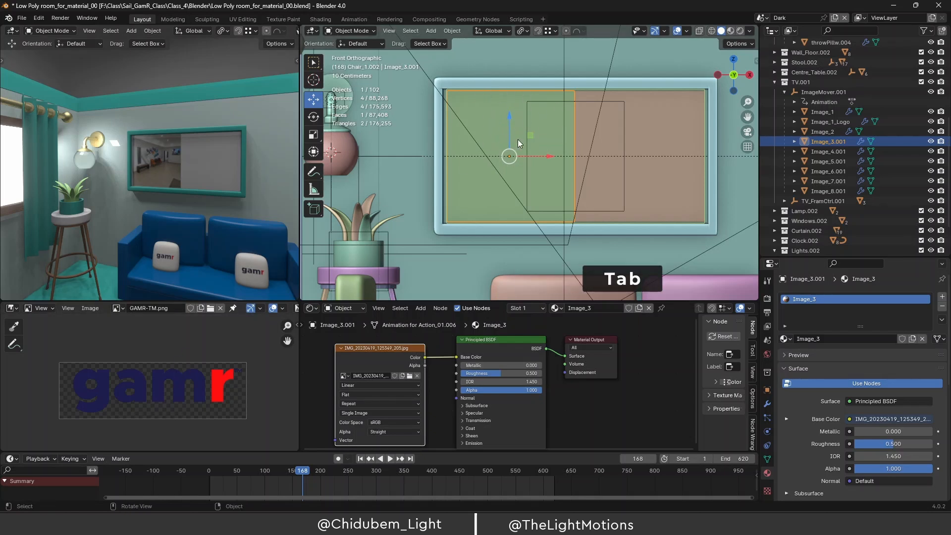
pyautogui.click(16, 310)
pyautogui.click(37, 357)
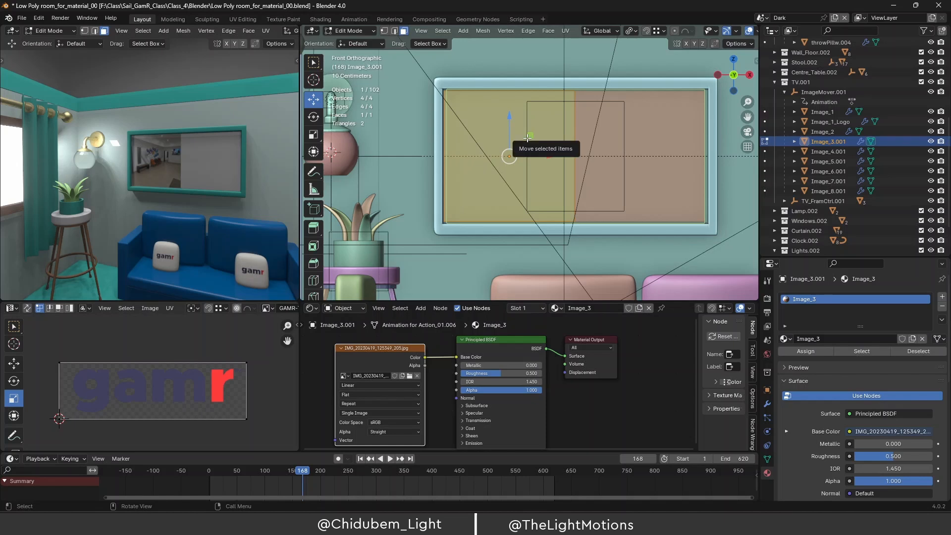
pyautogui.press('u')
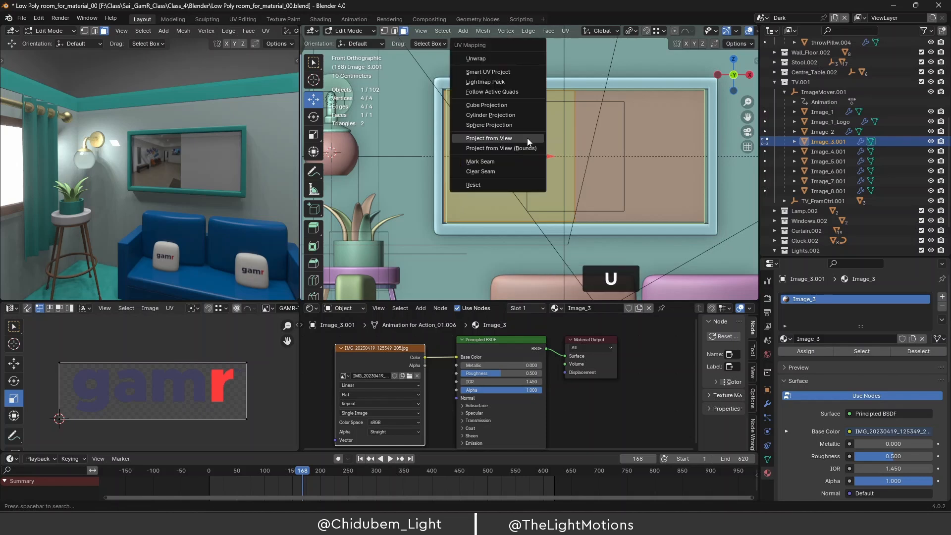
pyautogui.click(527, 137)
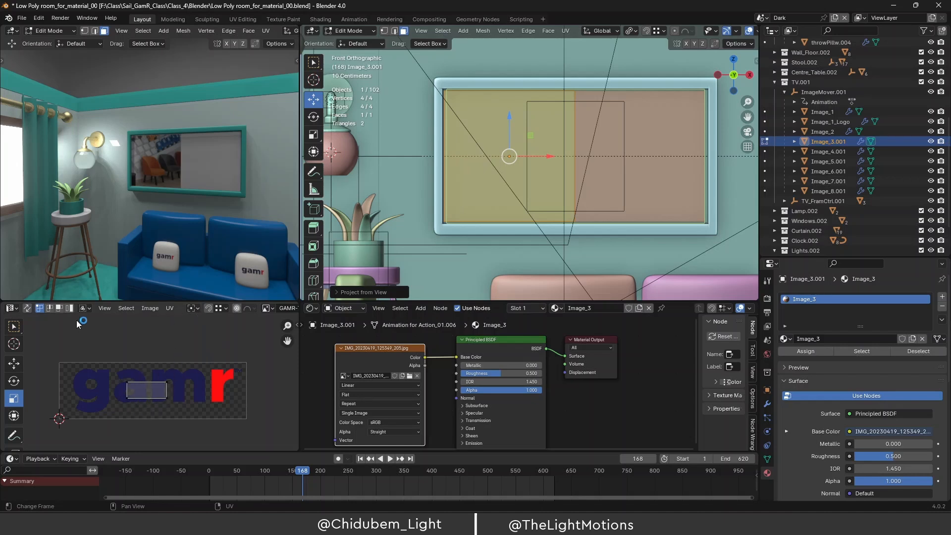
# Display IMG_20230419_125349_205.jpg behind the panel's UVs and nudge its texture node slightly away from the Principled BSDF.
pyautogui.click(267, 308)
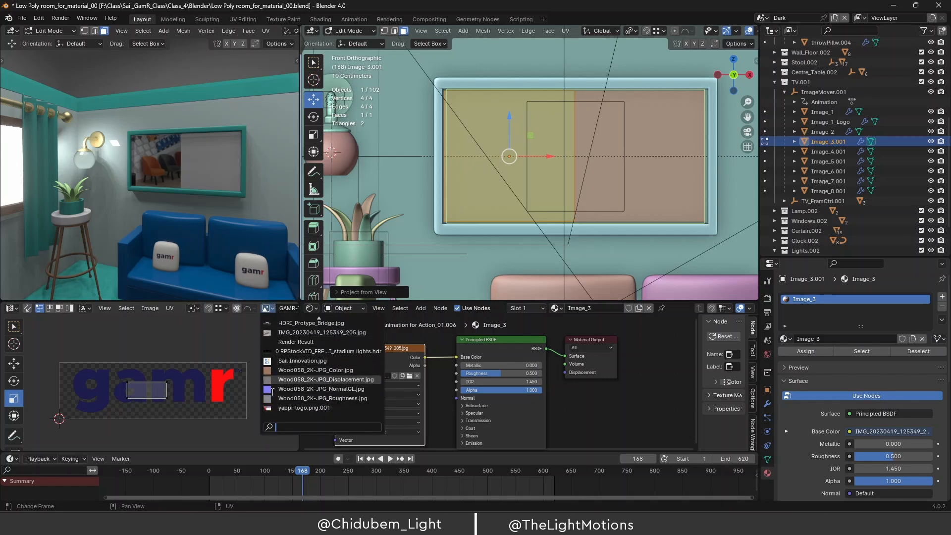
pyautogui.scroll(-1, 272, 392)
pyautogui.scroll(1, 272, 392)
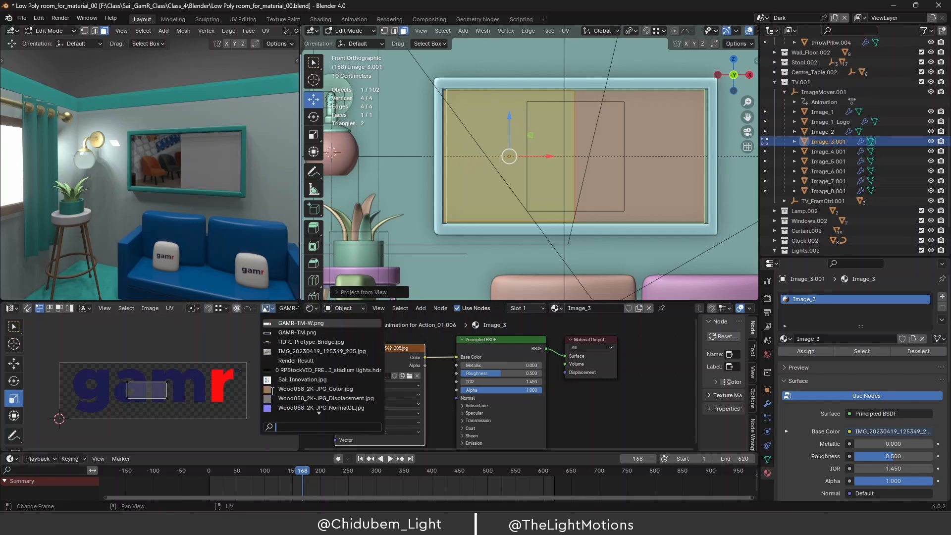
pyautogui.click(409, 346)
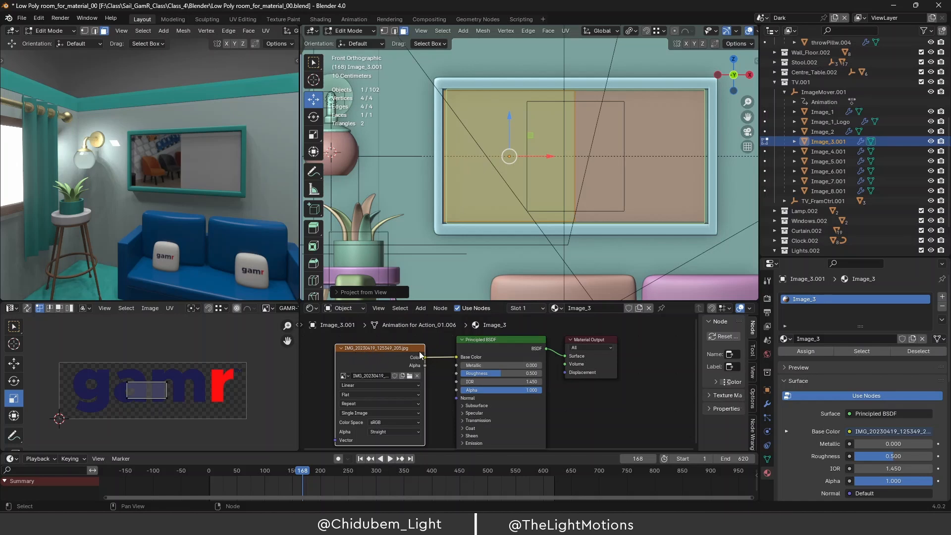
pyautogui.moveTo(411, 349); pyautogui.dragTo(406, 347)
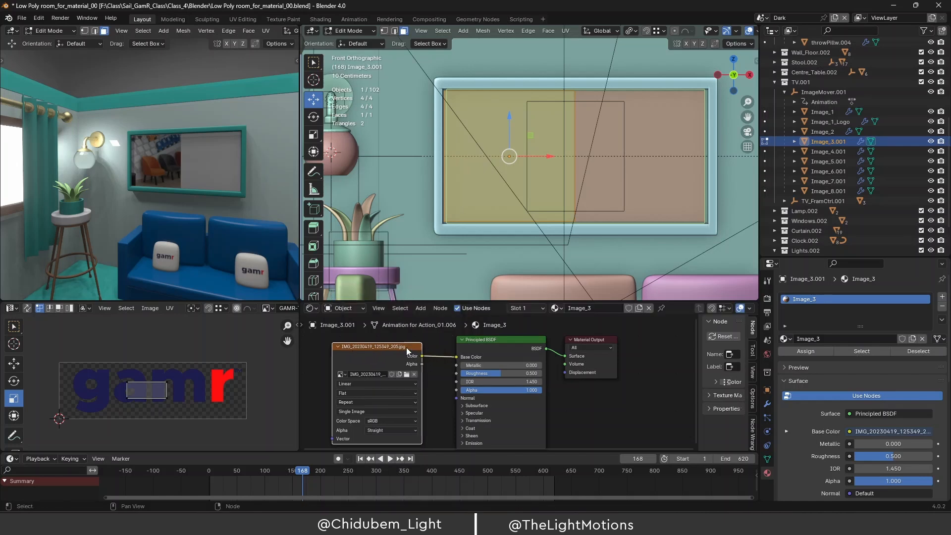
pyautogui.click(270, 309)
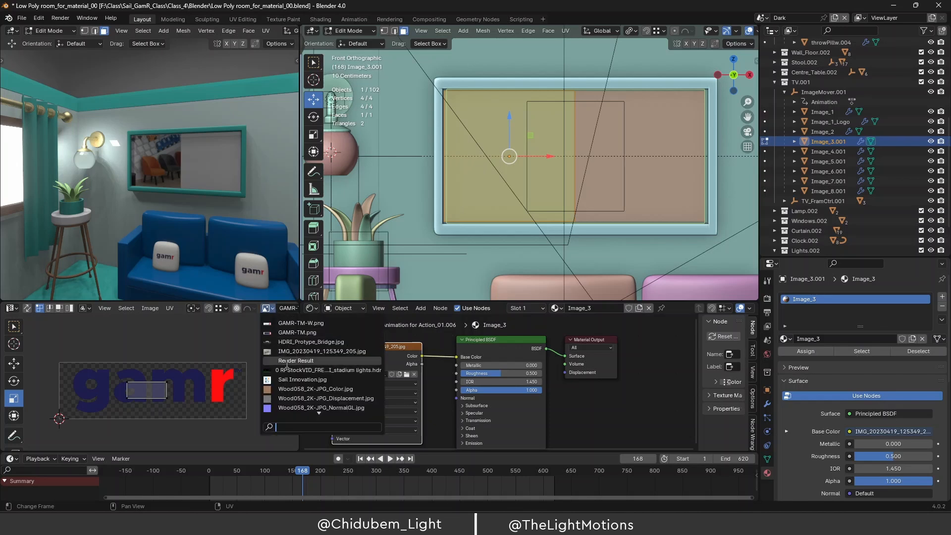
pyautogui.scroll(-1, 285, 381)
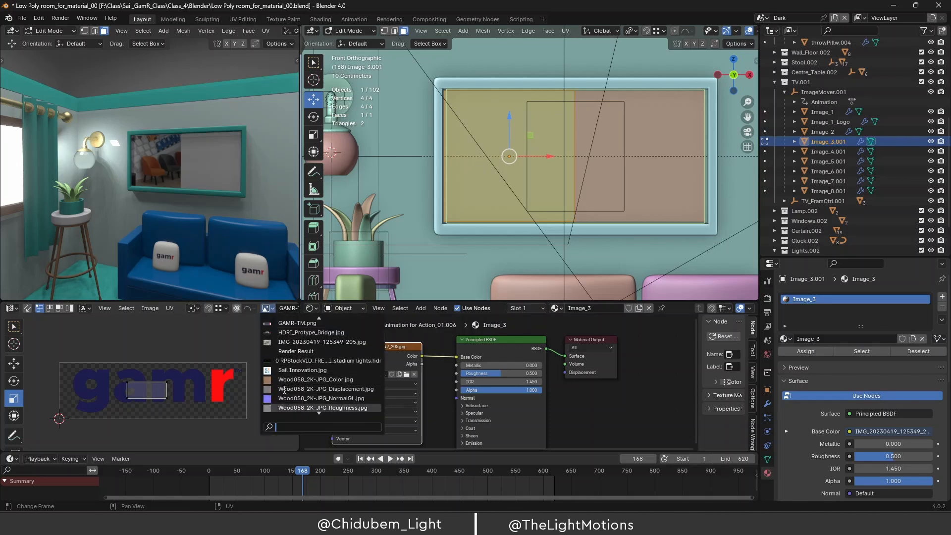
pyautogui.scroll(-1, 285, 390)
pyautogui.scroll(11, 285, 390)
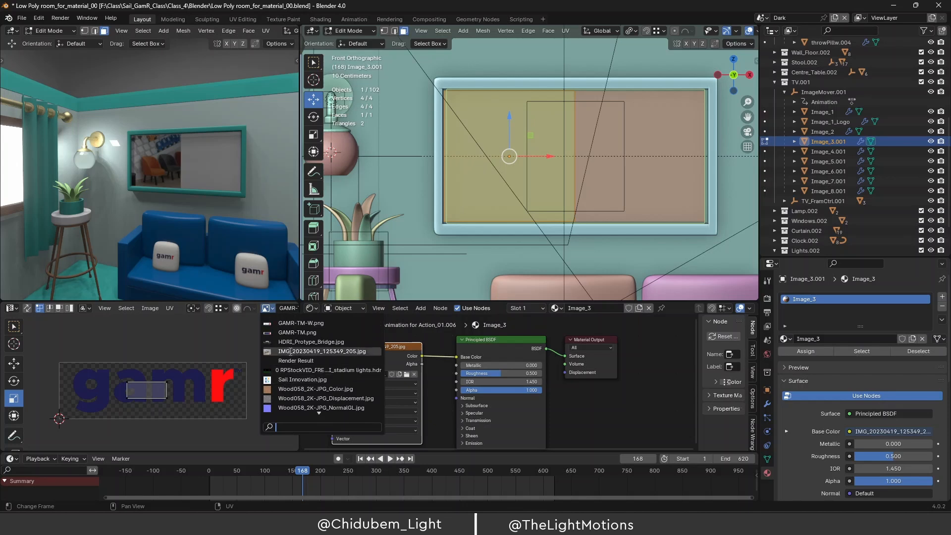
pyautogui.click(290, 352)
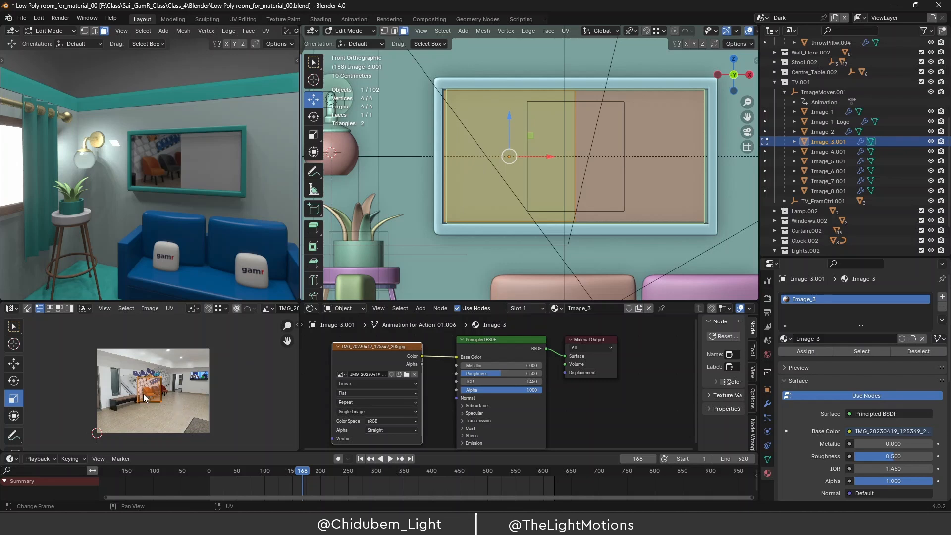
# Scale the panel's UV face about 2.3 times, shift it slightly up and left over the photo's decorated wall, and finish mesh editing.
pyautogui.click(15, 400)
pyautogui.press('s')
pyautogui.press('s')
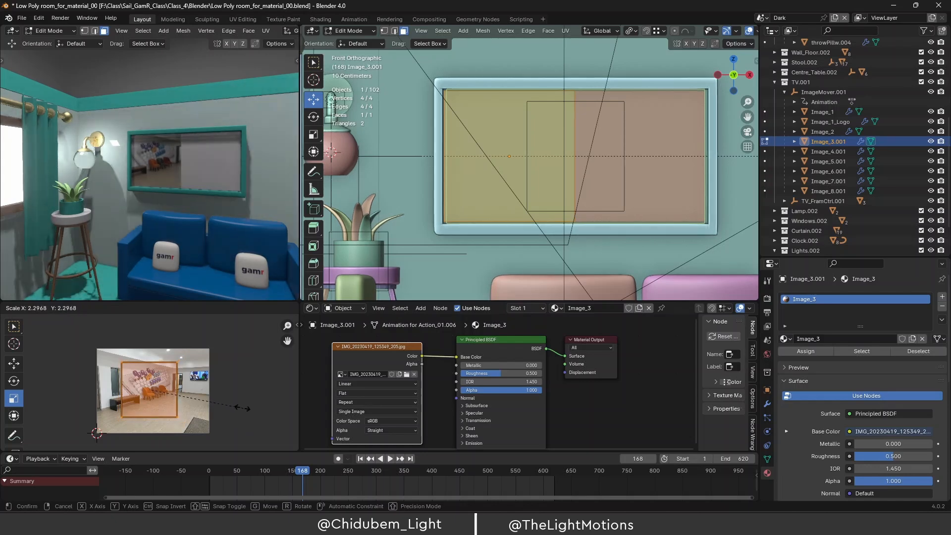
pyautogui.click(246, 412)
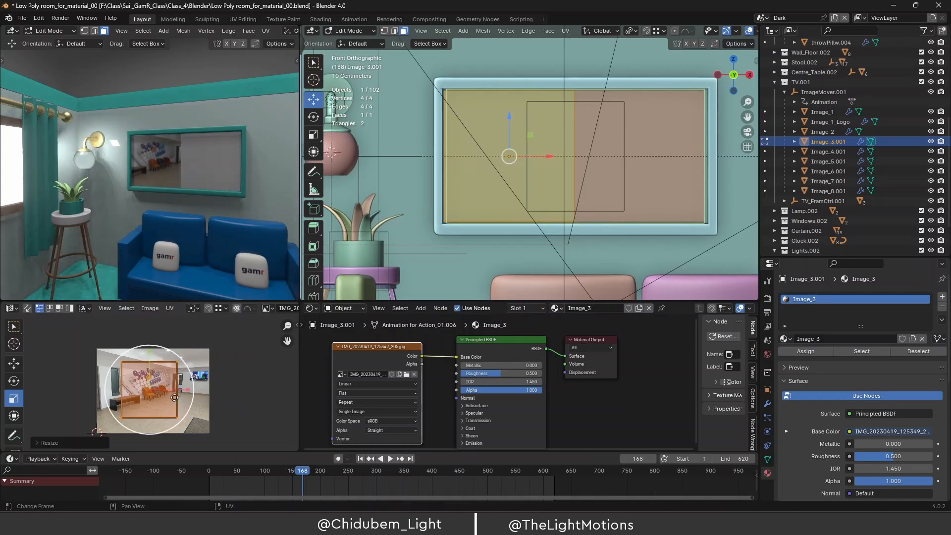
pyautogui.press('g')
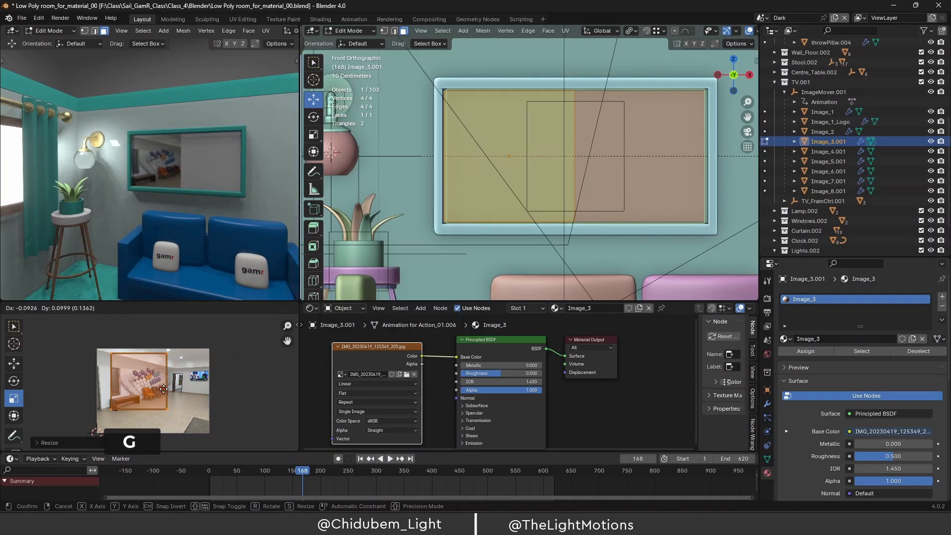
pyautogui.click(170, 390)
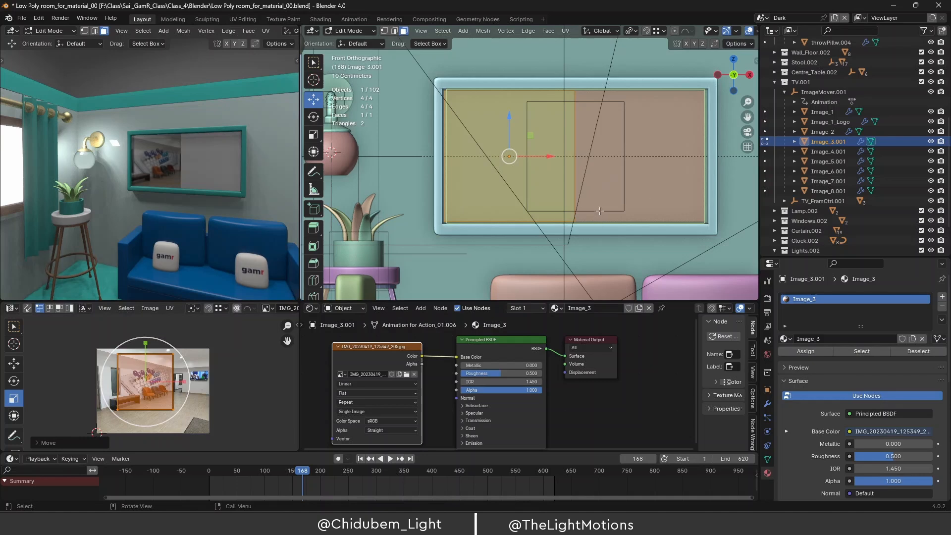
pyautogui.press('Tab')
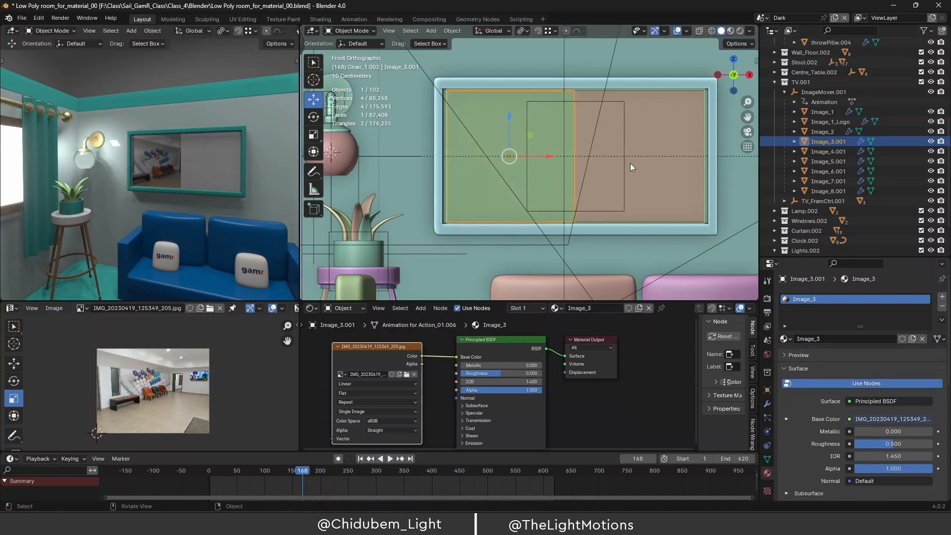
# Give the TV's right panel, Image_4.001, a new material named Image_4.
pyautogui.click(657, 175)
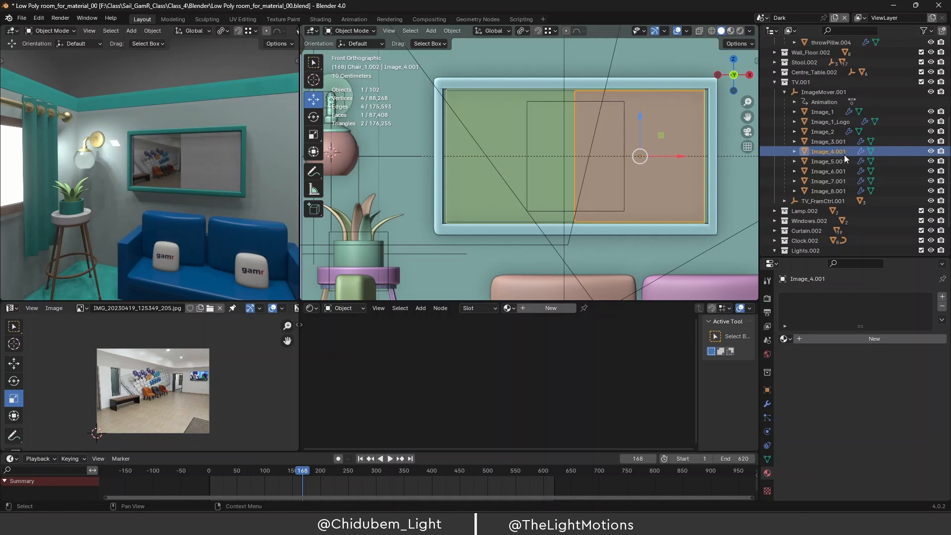
pyautogui.click(554, 309)
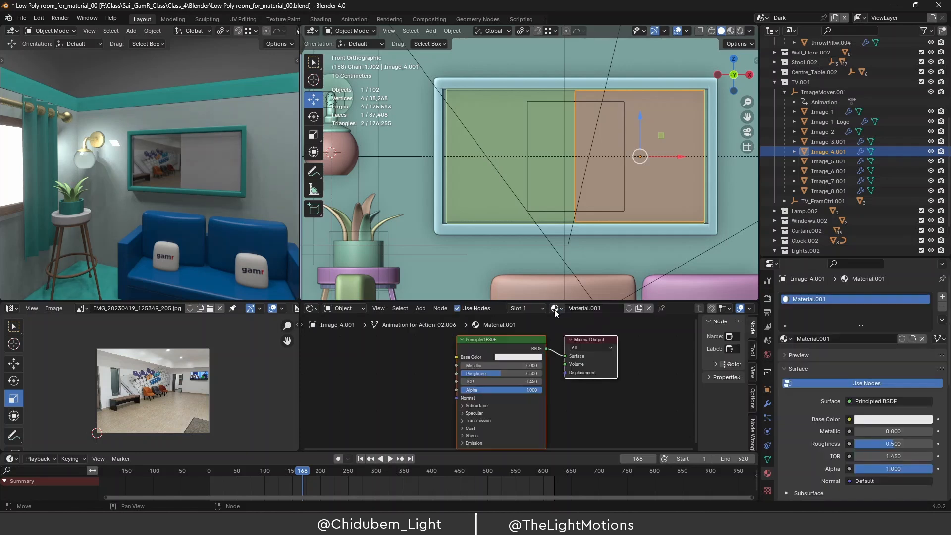
pyautogui.click(843, 342)
pyautogui.write('Image_4')
pyautogui.press('Return')
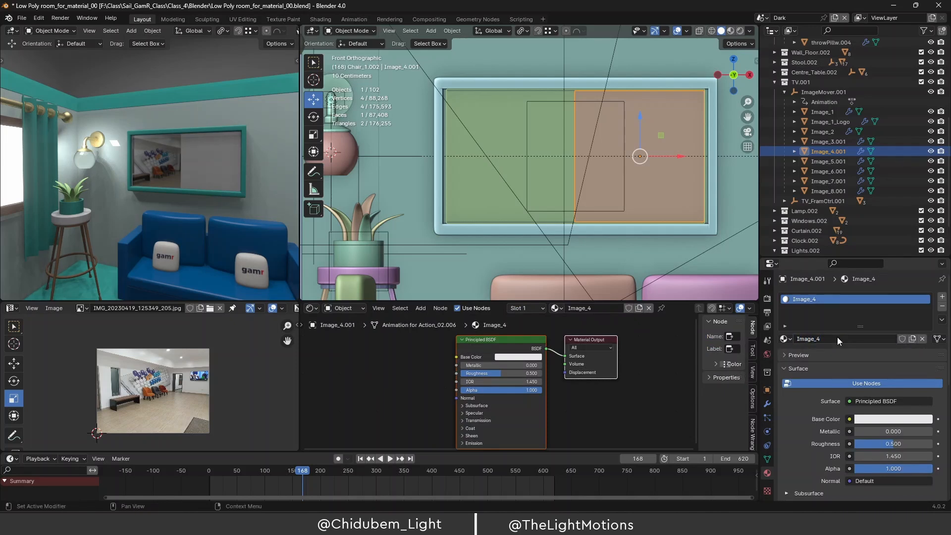
# Switch to the Images folder in File Explorer and rename 1.jpg as 4.jpg.
pyautogui.click(554, 524)
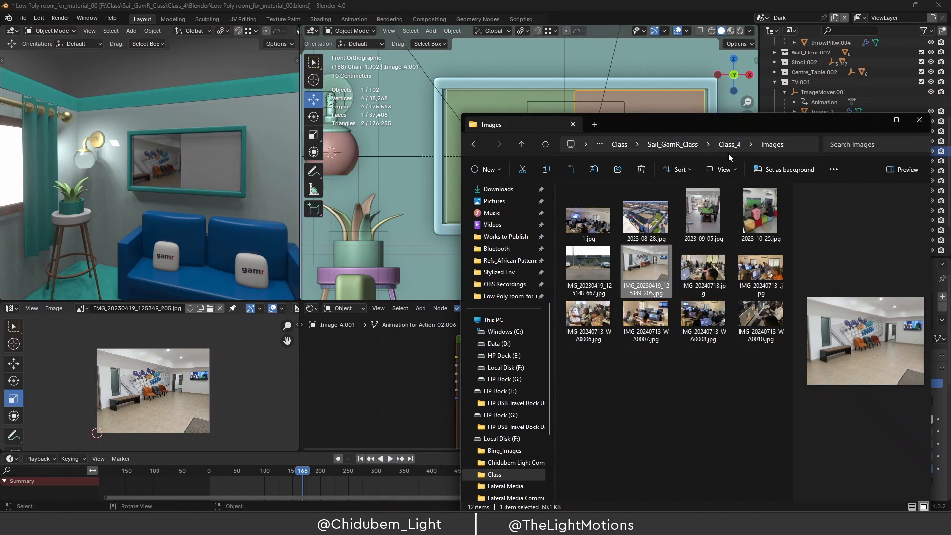
pyautogui.click(594, 222)
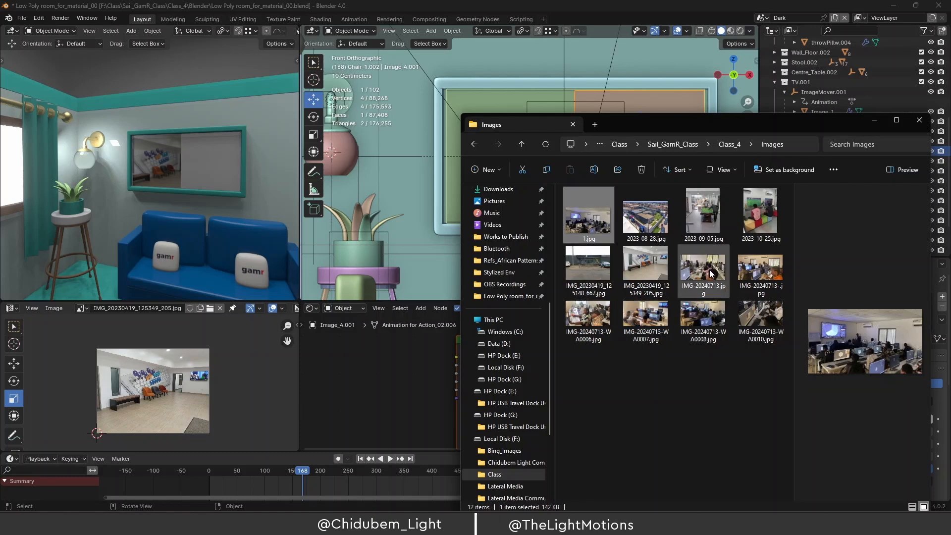
pyautogui.click(584, 240)
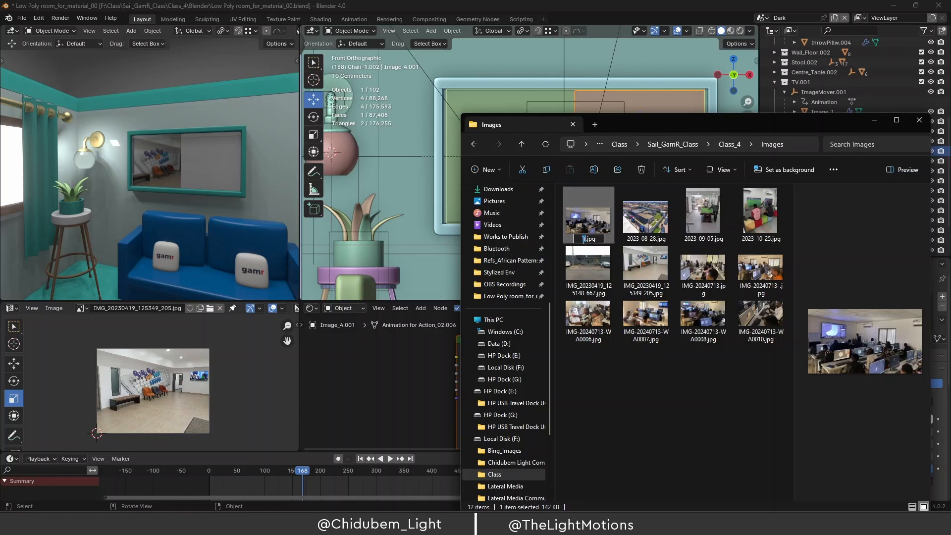
pyautogui.write('4')
pyautogui.press('Return')
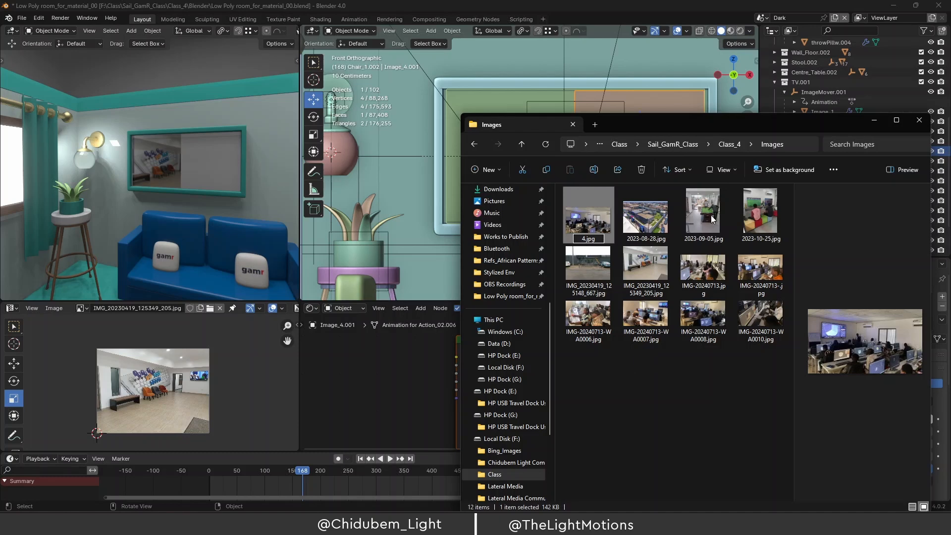
# Add 2023-10-25.jpg from the Images folder to the Image_4 material and connect its Color to the Principled BSDF's Base Color.
pyautogui.click(712, 219)
pyautogui.click(761, 211)
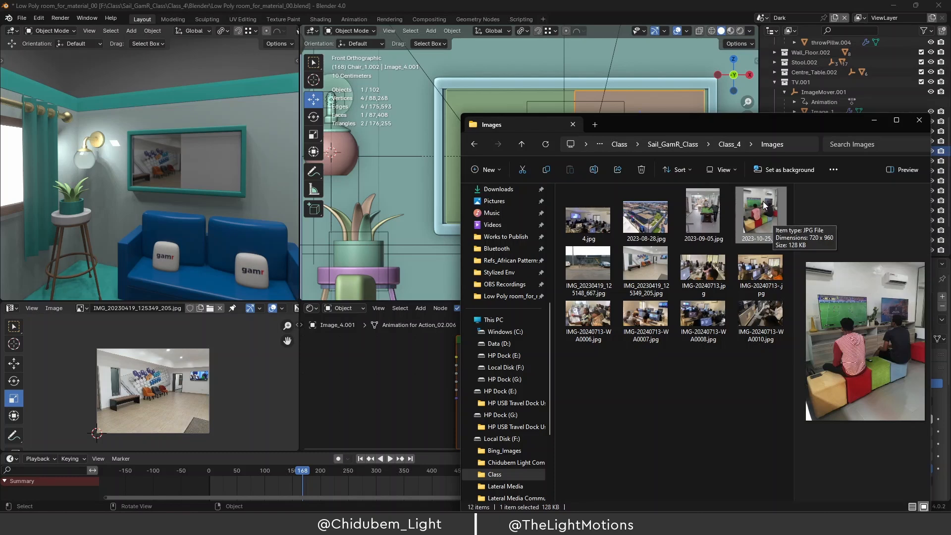
pyautogui.moveTo(764, 205); pyautogui.dragTo(374, 373)
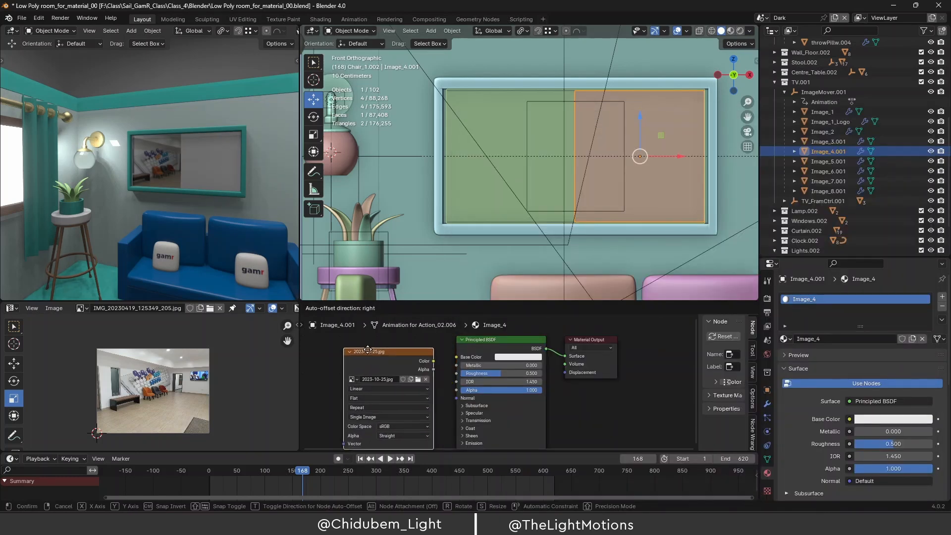
pyautogui.click(368, 350)
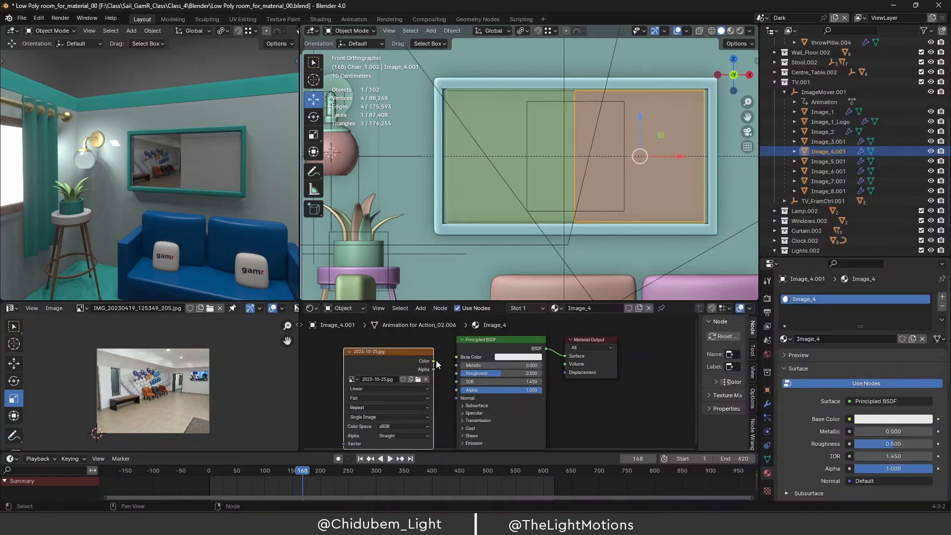
pyautogui.moveTo(433, 362); pyautogui.dragTo(458, 356)
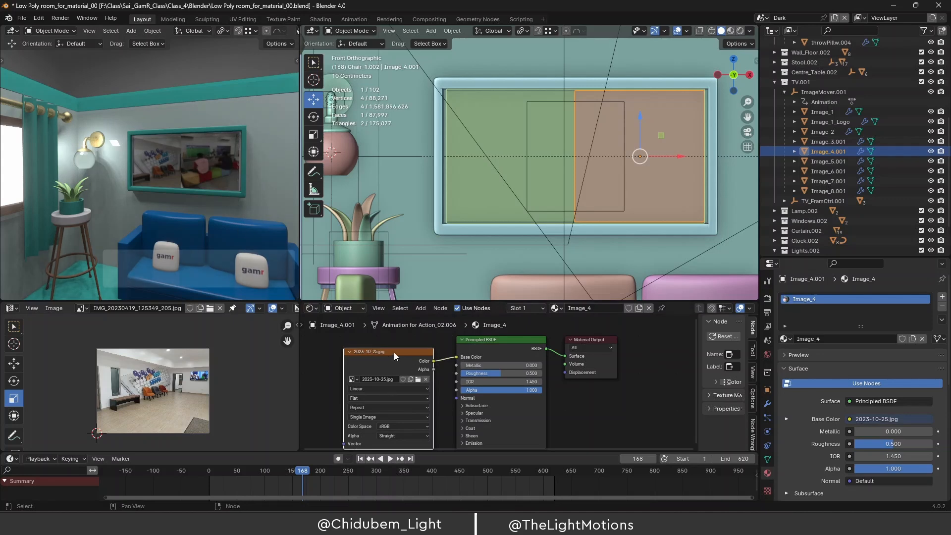
pyautogui.scroll(3, 212, 165)
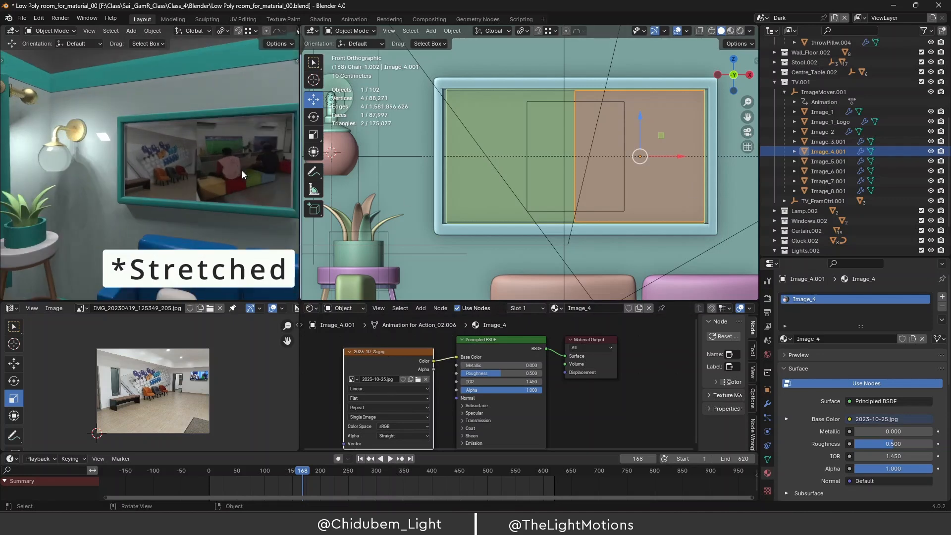
pyautogui.scroll(-2, 227, 165)
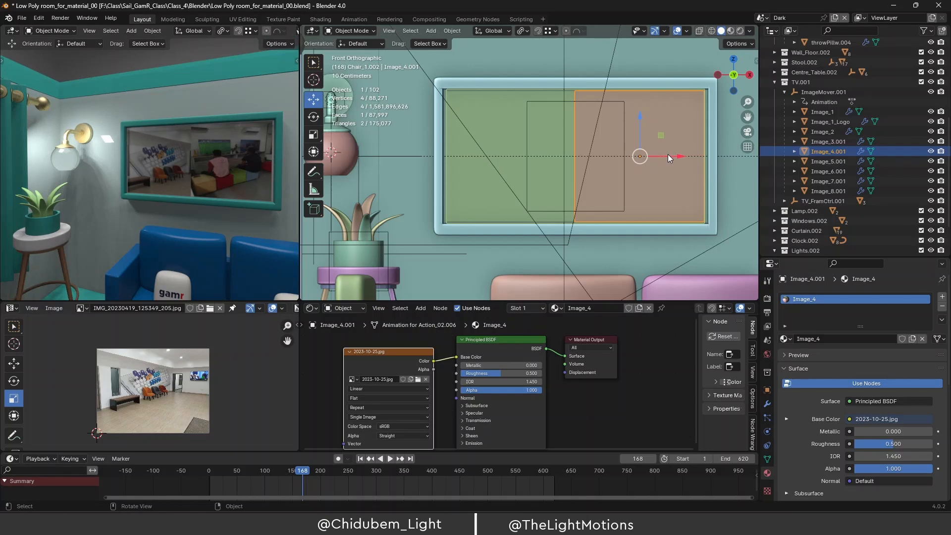
# Edit the Image_4.001 mesh, display 2023-10-25.jpg behind its UVs, and unwrap the face with Project from View in front view.
pyautogui.press('Tab')
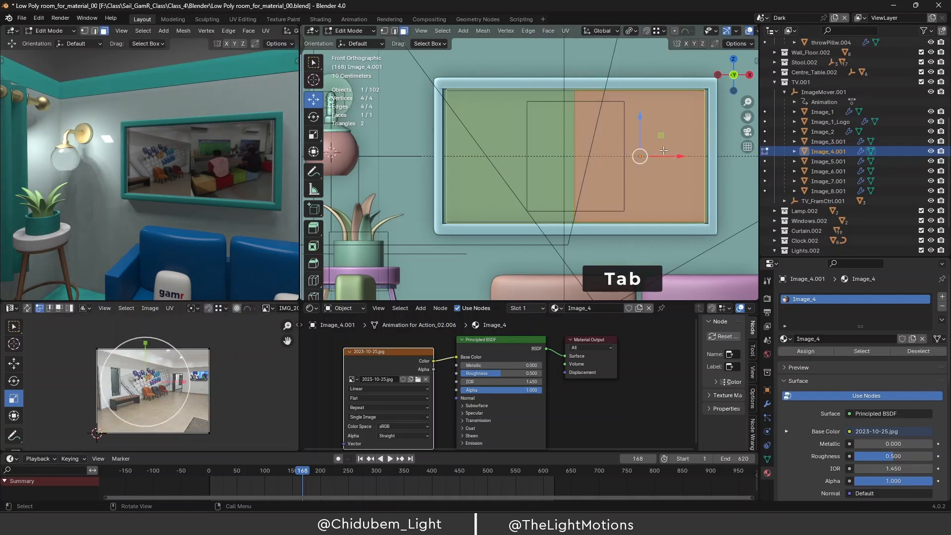
pyautogui.press('a')
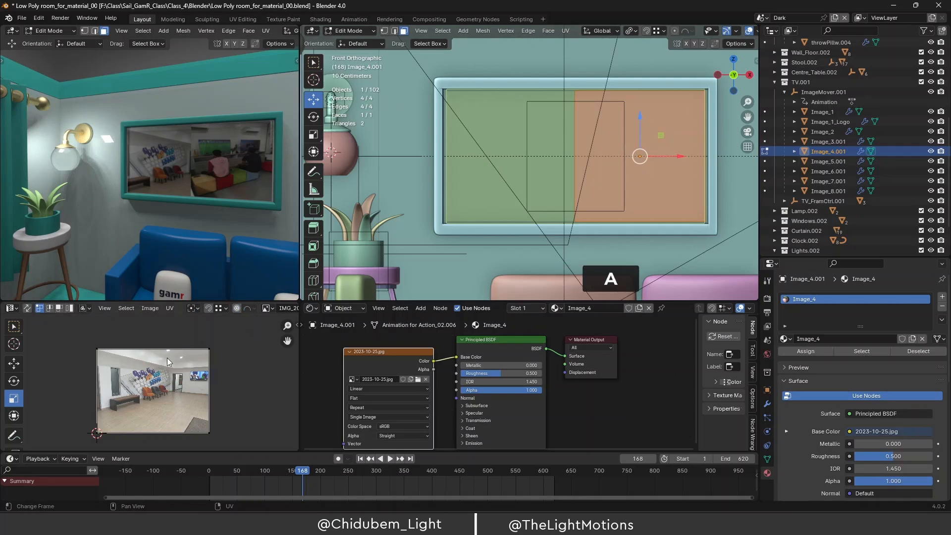
pyautogui.click(268, 308)
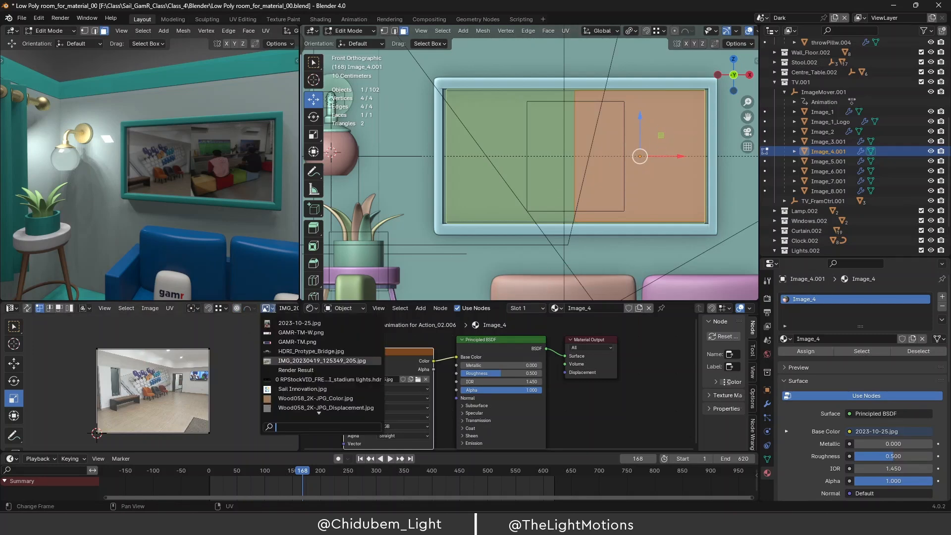
pyautogui.click(287, 323)
pyautogui.scroll(-2, 140, 388)
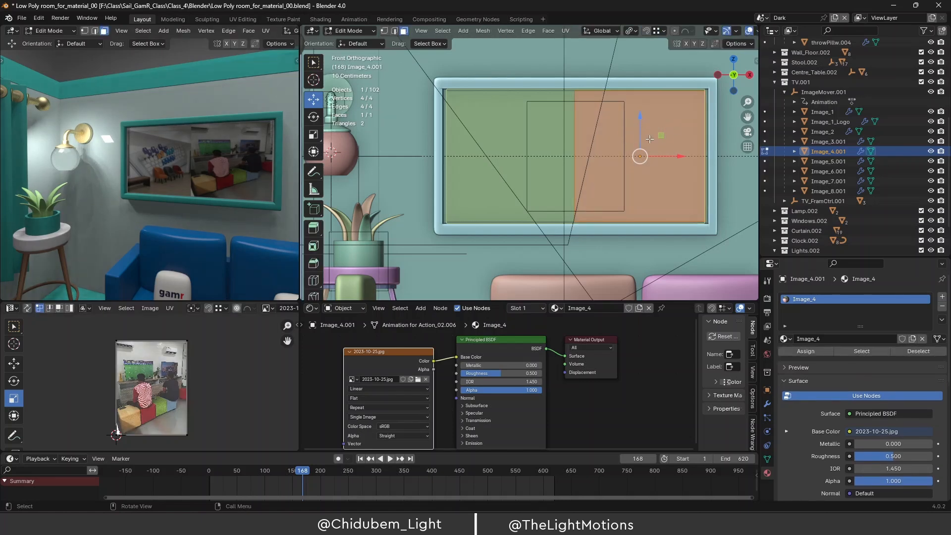
pyautogui.press('u')
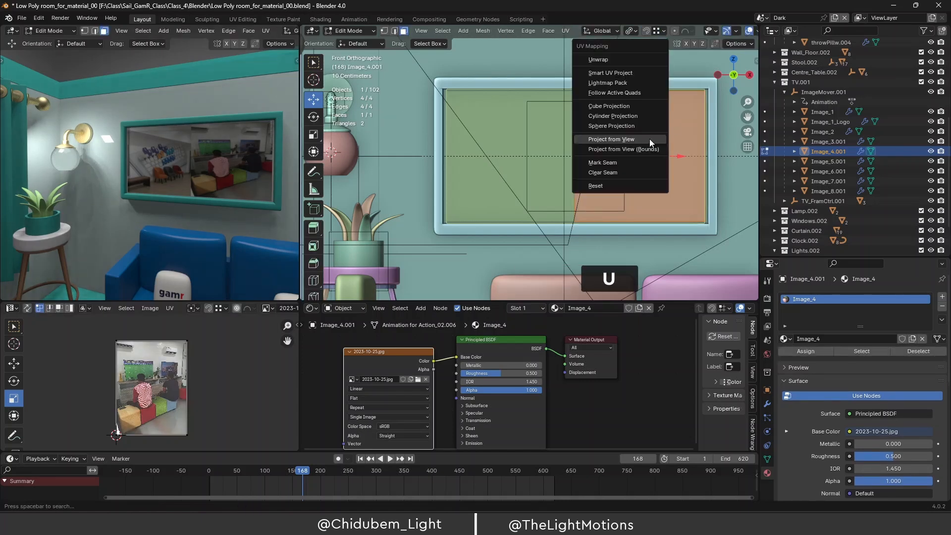
pyautogui.click(649, 138)
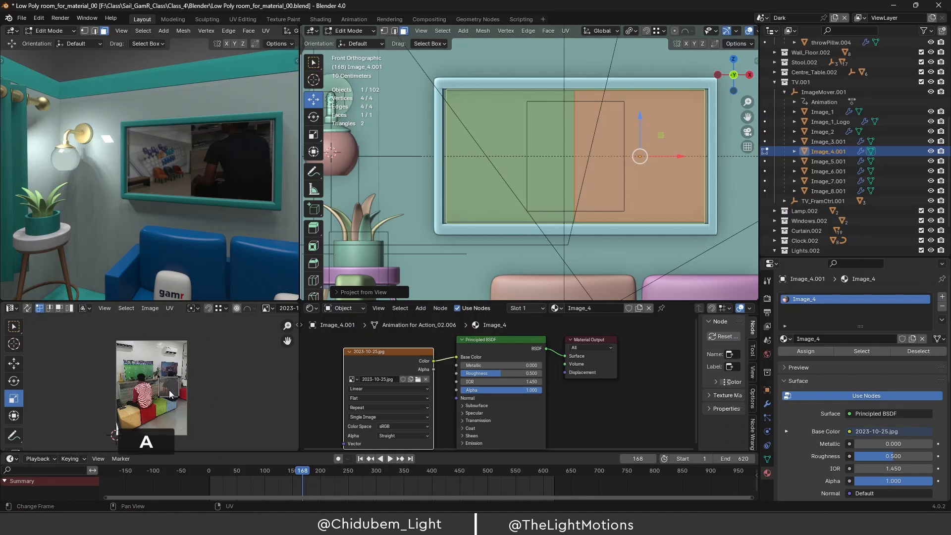
# Scale the panel's UV face up about 4 times, shift it left over the photo, and set the image texture's extension to Clip.
pyautogui.press('a')
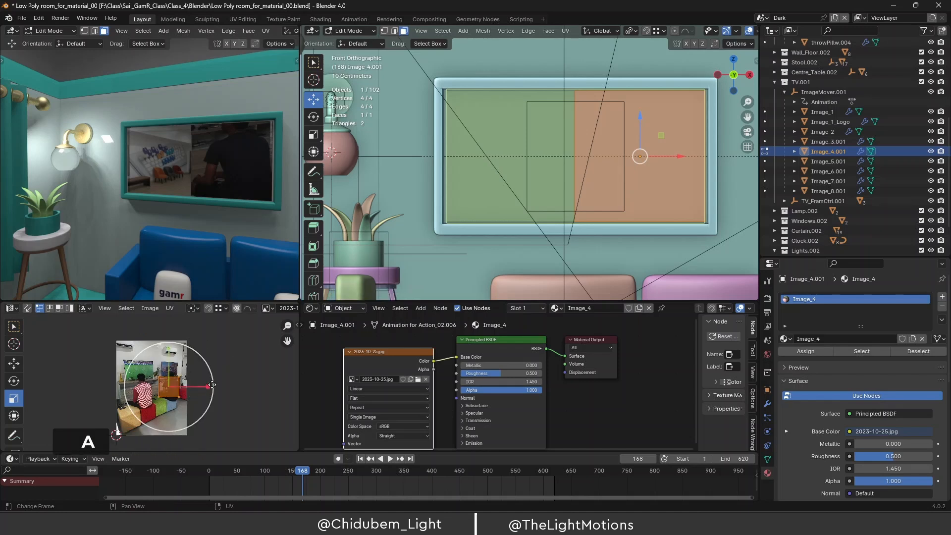
pyautogui.moveTo(212, 386); pyautogui.dragTo(214, 386)
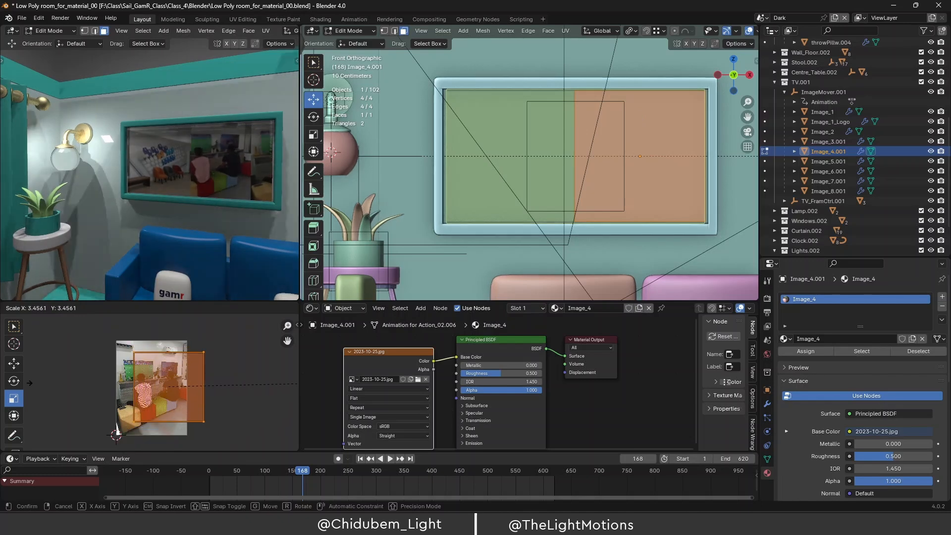
pyautogui.click(1, 391)
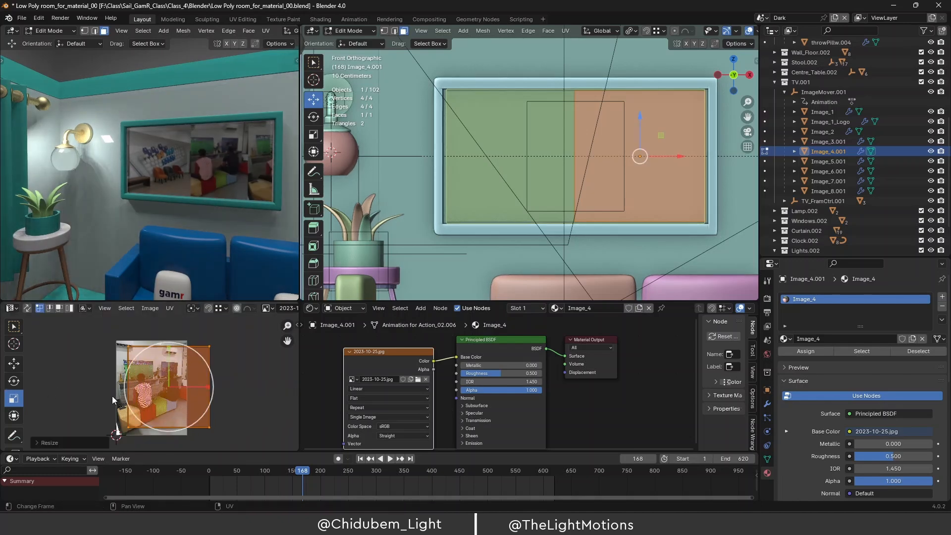
pyautogui.press('g')
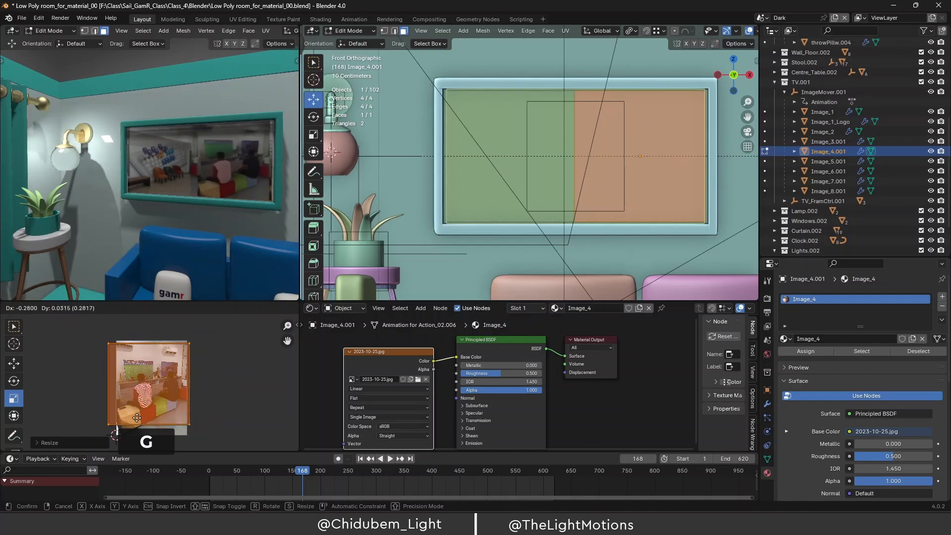
pyautogui.click(136, 418)
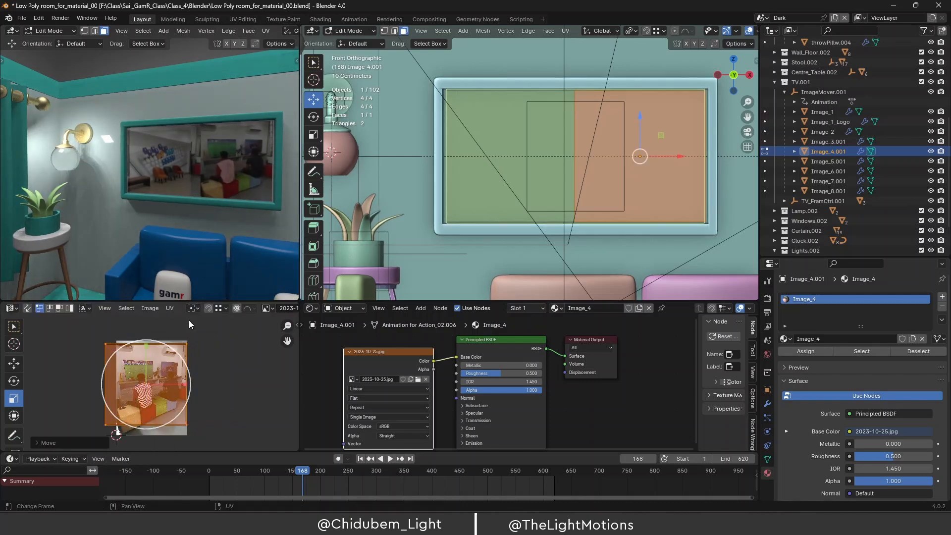
pyautogui.click(412, 407)
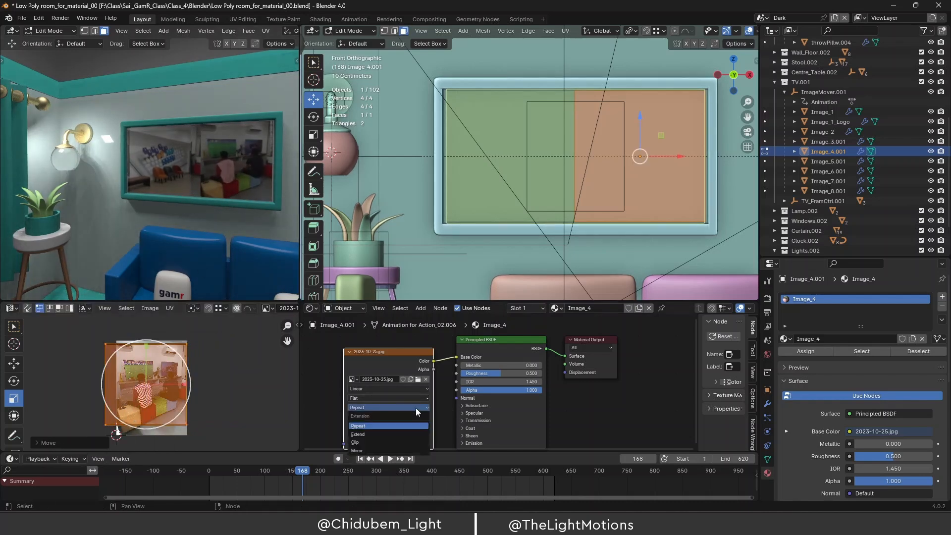
pyautogui.click(358, 442)
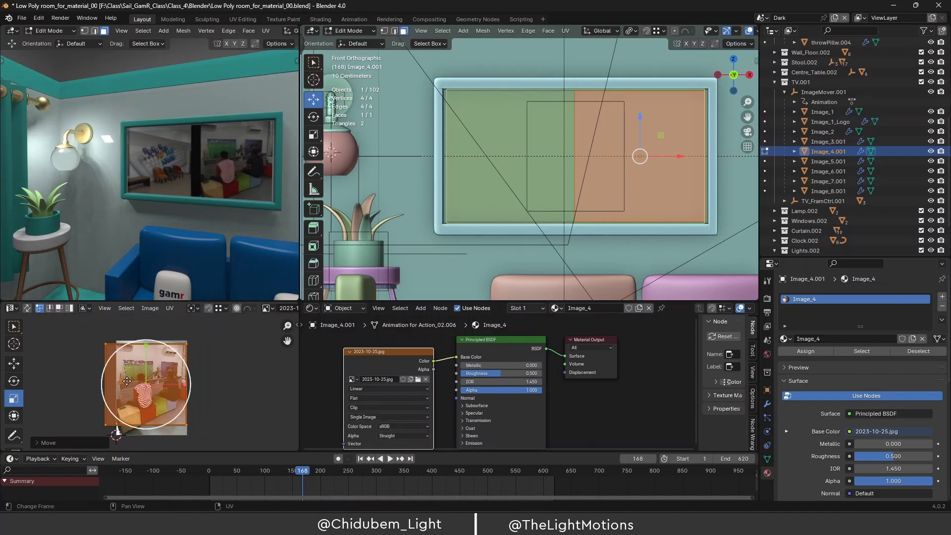
# Shrink the UV face to about 0.7 of its size, nudge it inside the photo around the seated people, and finish mesh editing.
pyautogui.scroll(2, 131, 384)
pyautogui.scroll(-1, 138, 389)
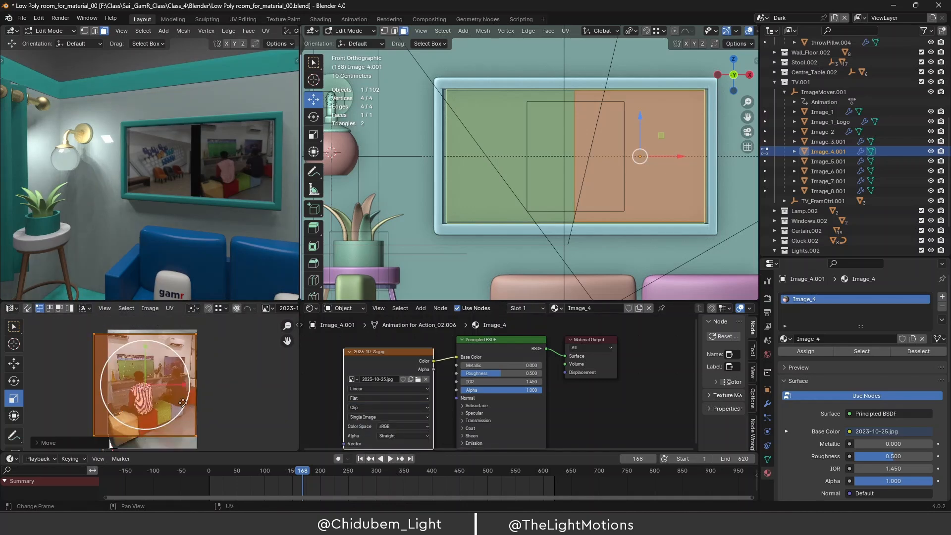
pyautogui.moveTo(183, 403); pyautogui.dragTo(190, 422)
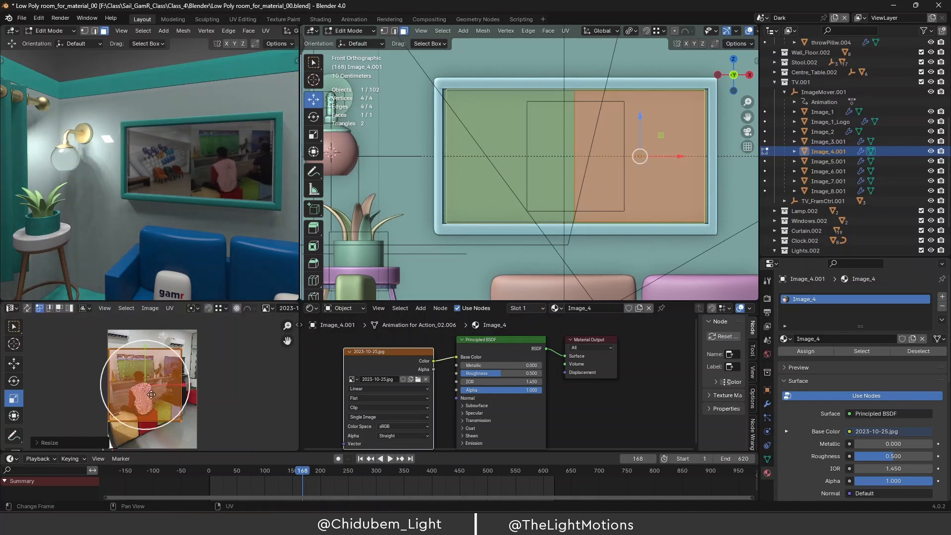
pyautogui.press('g')
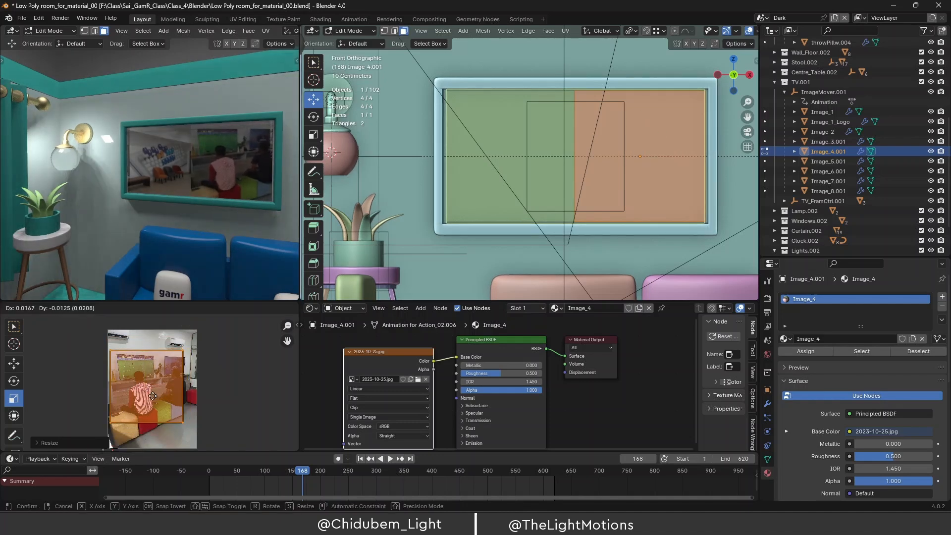
pyautogui.click(153, 397)
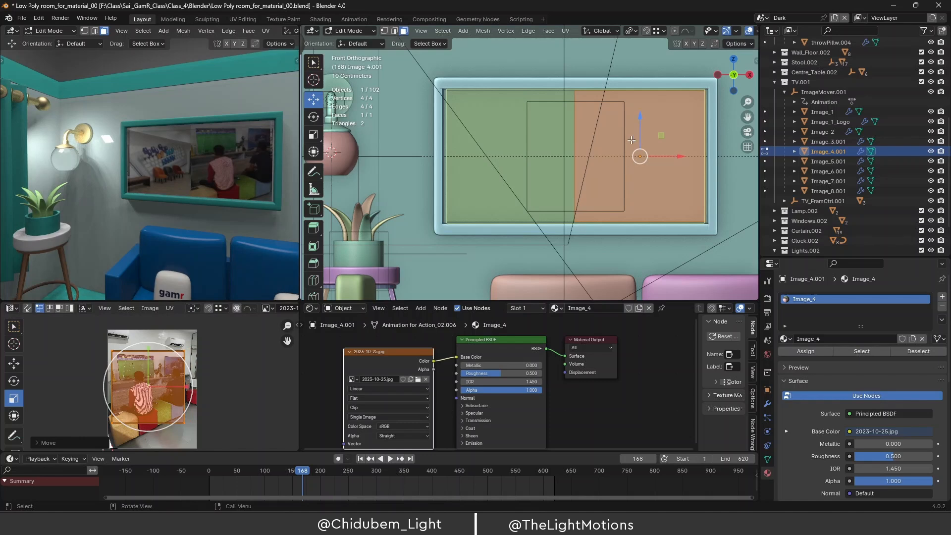
pyautogui.press('Tab')
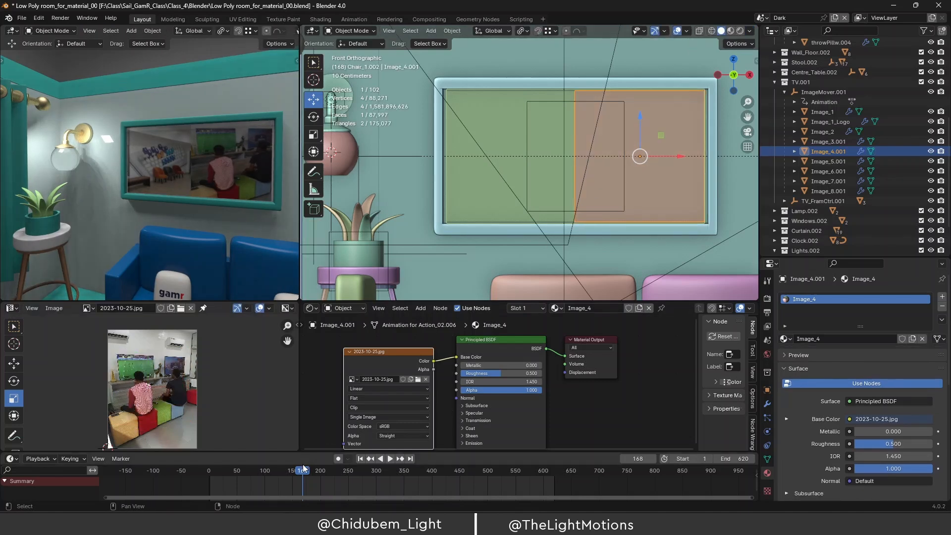
# Scrub the animation to frame 106 and enlarge the rendered viewport to inspect the TV logos, furniture and corner stool.
pyautogui.moveTo(303, 470); pyautogui.dragTo(329, 479)
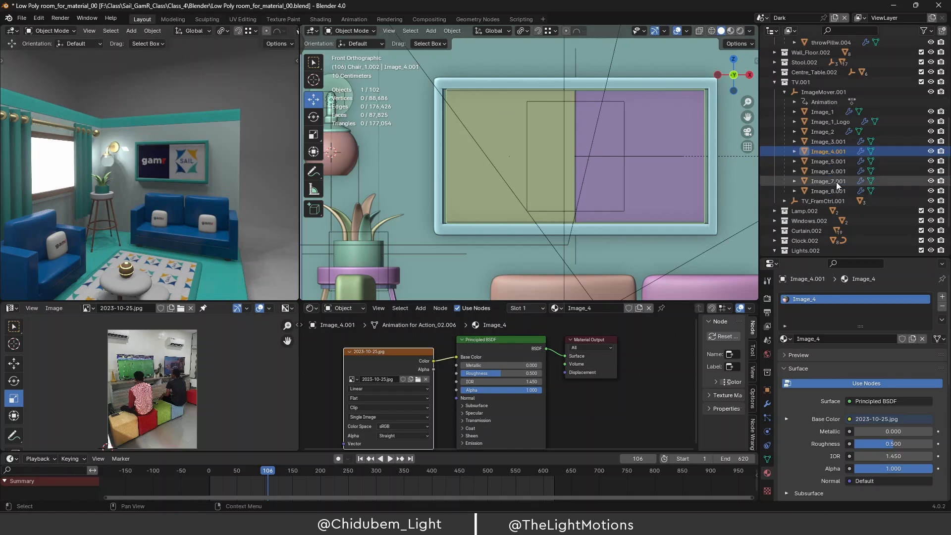
pyautogui.scroll(-2, 198, 204)
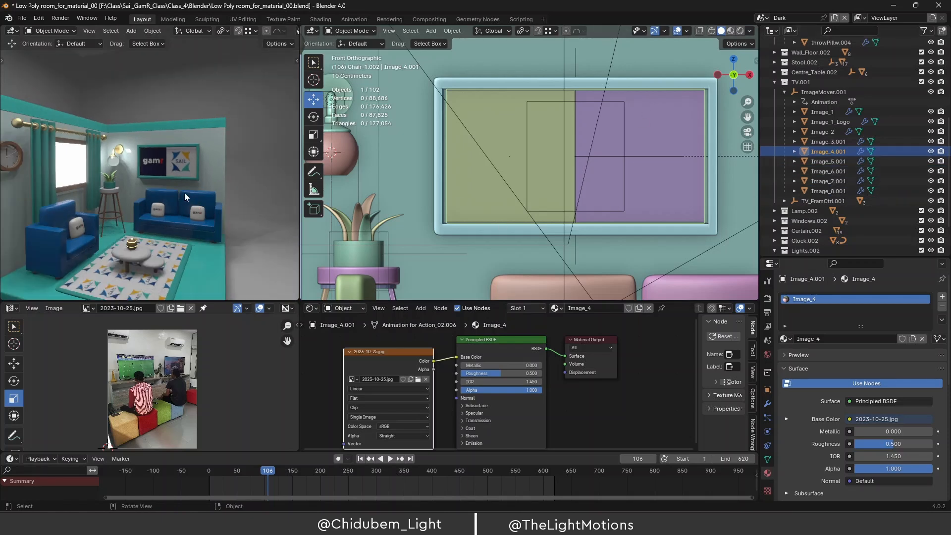
pyautogui.moveTo(299, 167); pyautogui.dragTo(484, 167)
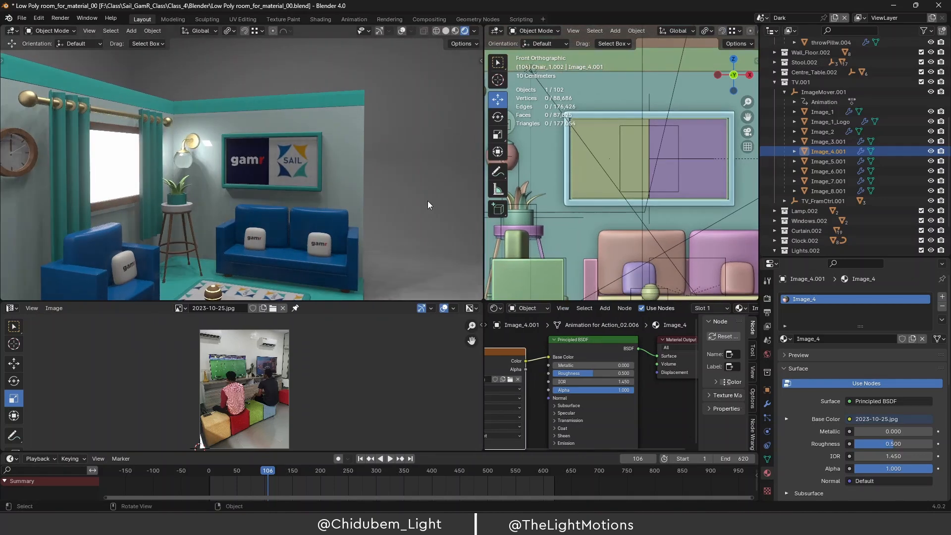
pyautogui.moveTo(330, 301); pyautogui.dragTo(344, 367)
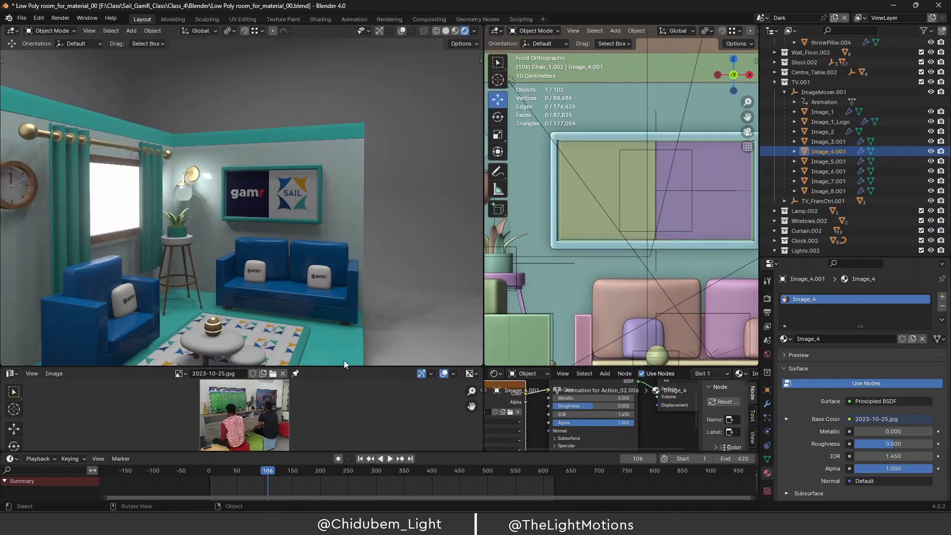
pyautogui.moveTo(293, 250); pyautogui.dragTo(298, 203, button='middle')
pyautogui.scroll(1, 289, 209)
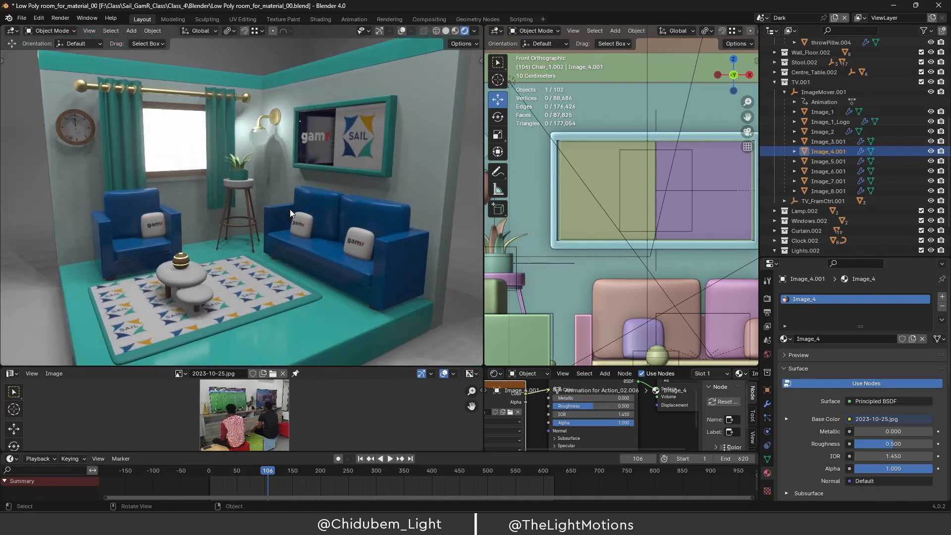
pyautogui.scroll(-2, 296, 207)
pyautogui.scroll(4, 267, 160)
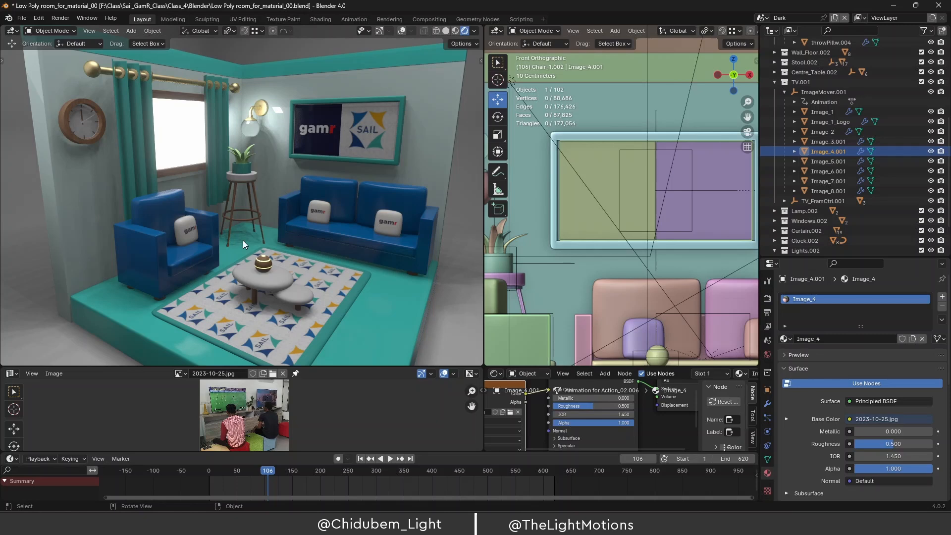
pyautogui.scroll(6, 242, 240)
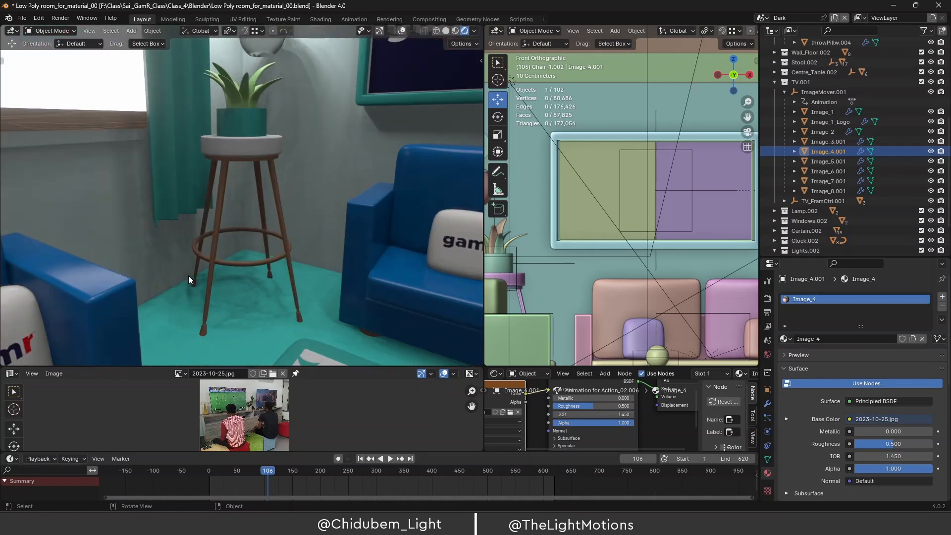
# Examine the whole rendered room from a wider view, including the furniture, patterned rug and TV logos.
pyautogui.scroll(-5, 269, 254)
pyautogui.scroll(-3, 269, 251)
pyautogui.moveTo(269, 250)
pyautogui.mouseDown(button='middle')
pyautogui.moveTo(252, 245)
pyautogui.moveTo(259, 236)
pyautogui.moveTo(244, 239)
pyautogui.moveTo(255, 242)
pyautogui.mouseUp(button='middle')
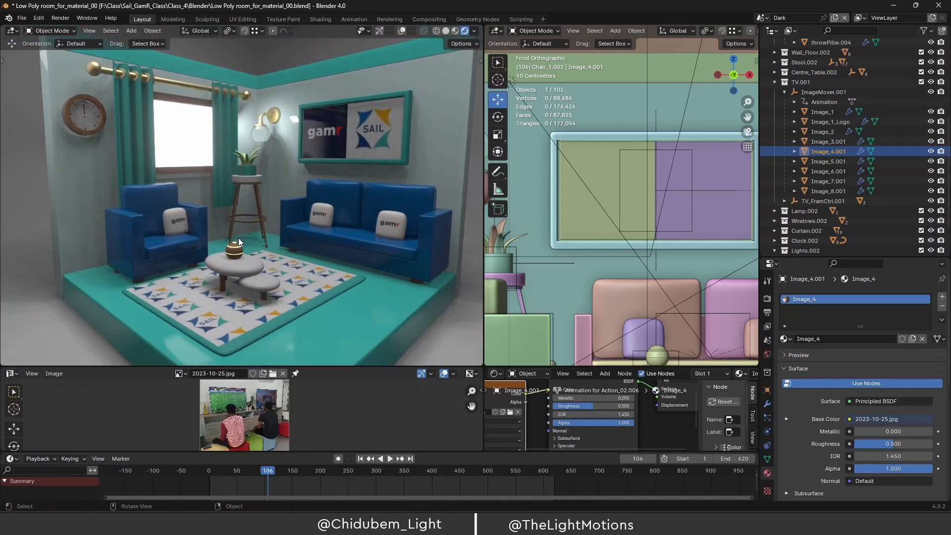
pyautogui.scroll(-4, 239, 237)
pyautogui.scroll(7, 240, 228)
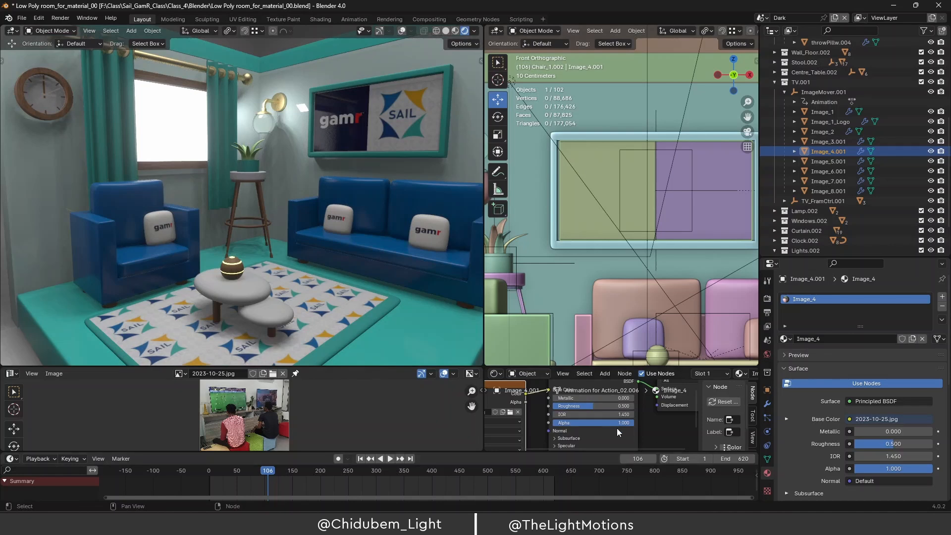
# Switch to File Explorer, view the reference room render beside the scene to compare its TV lighting, and return to Blender.
pyautogui.moveTo(554, 525)
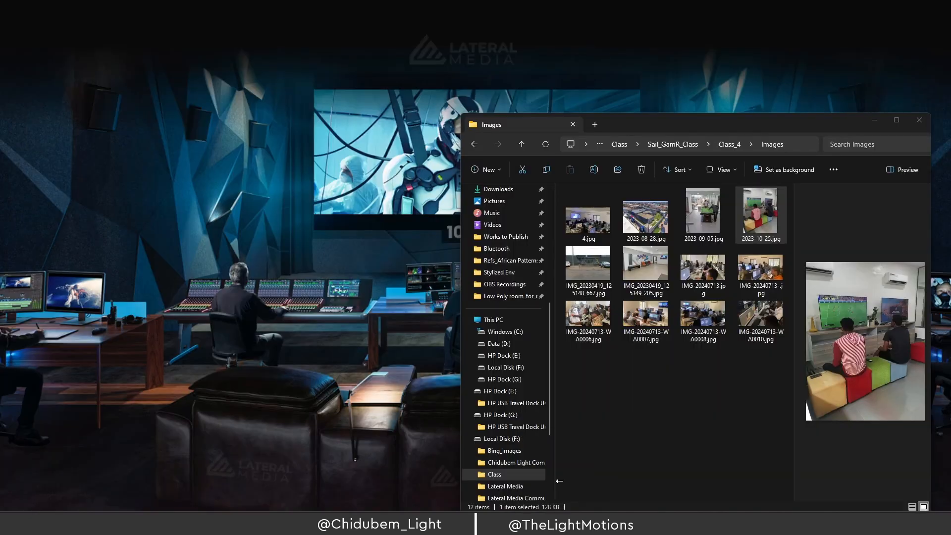
pyautogui.click(554, 475)
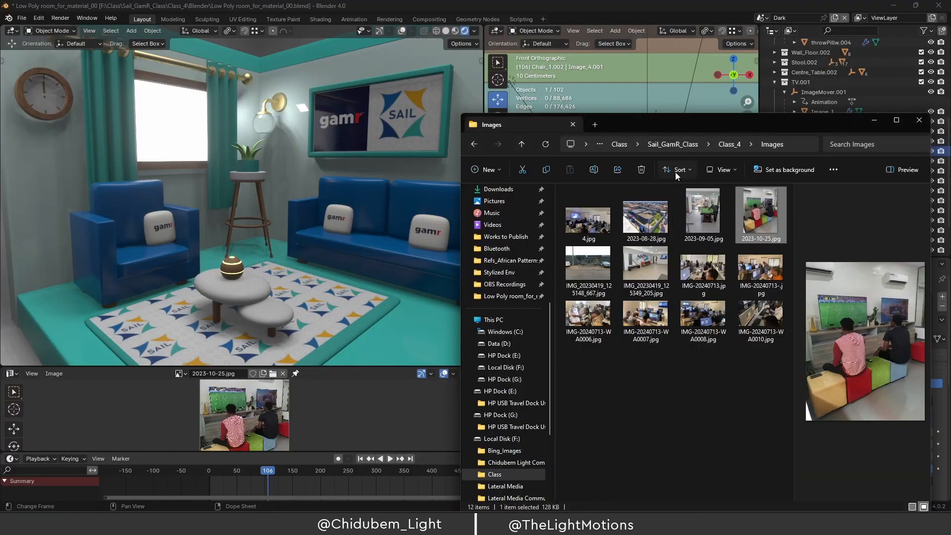
pyautogui.click(725, 146)
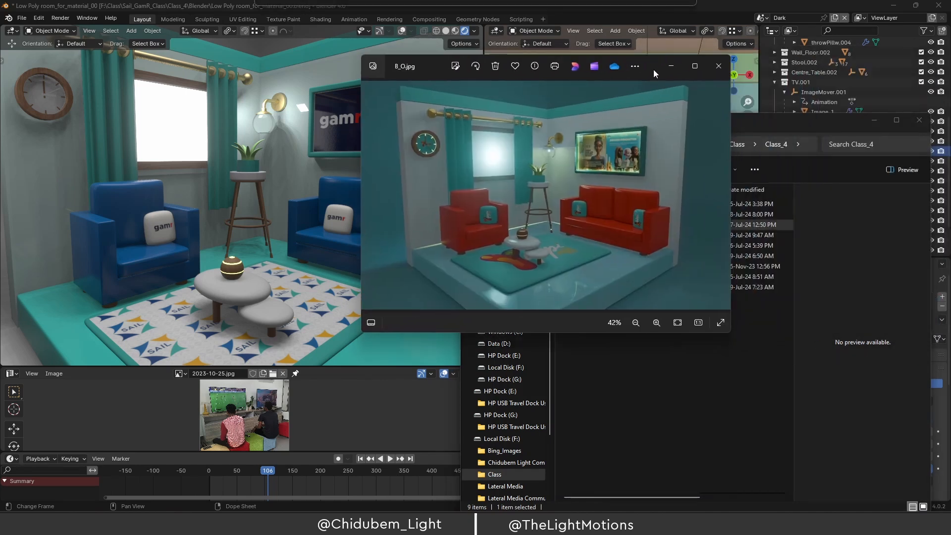
pyautogui.moveTo(653, 70); pyautogui.dragTo(569, 98)
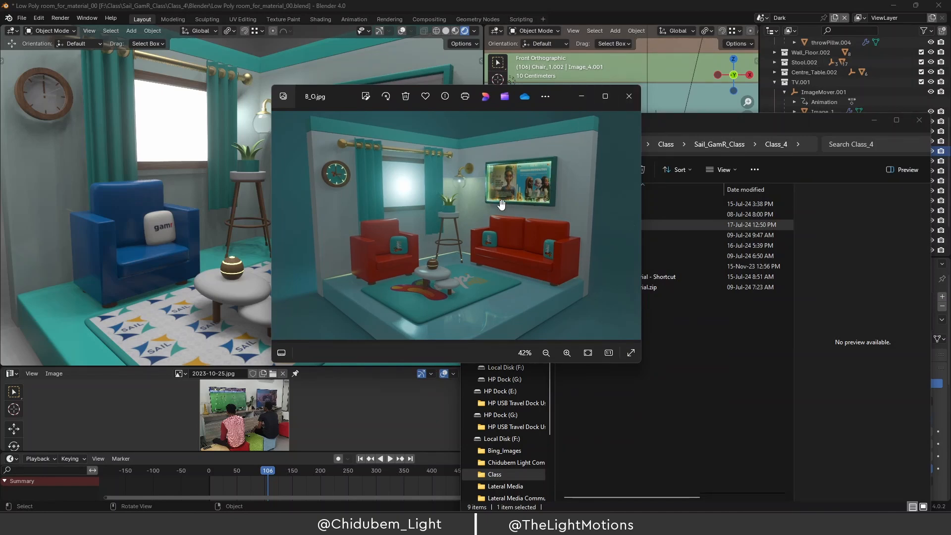
pyautogui.click(580, 96)
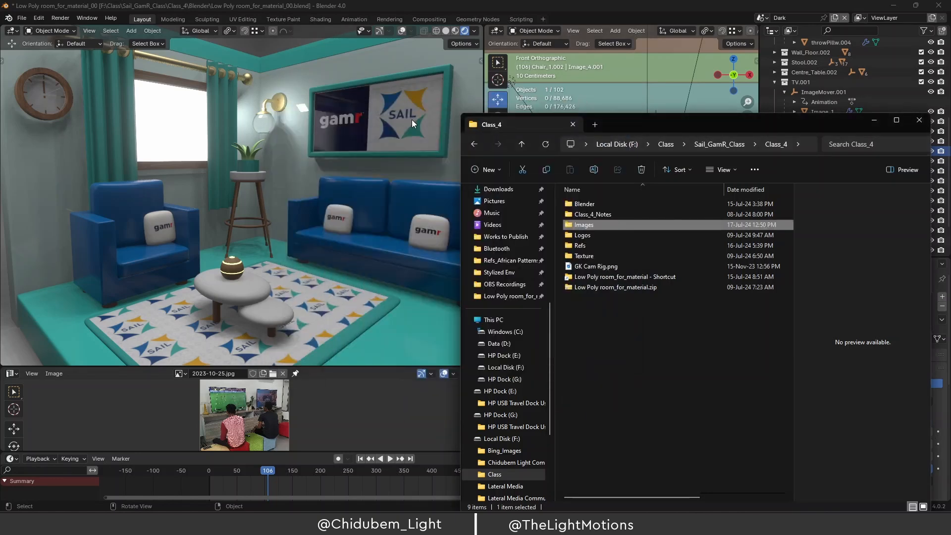
pyautogui.click(875, 120)
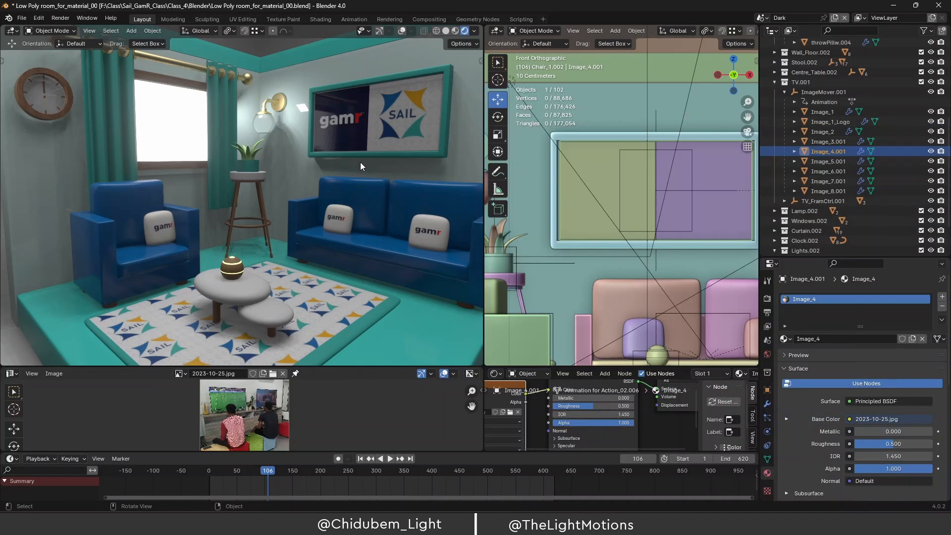
# Inspect the lighting around the wall lamp, TV and corner stool from near and far in the rendered room.
pyautogui.scroll(-2, 361, 162)
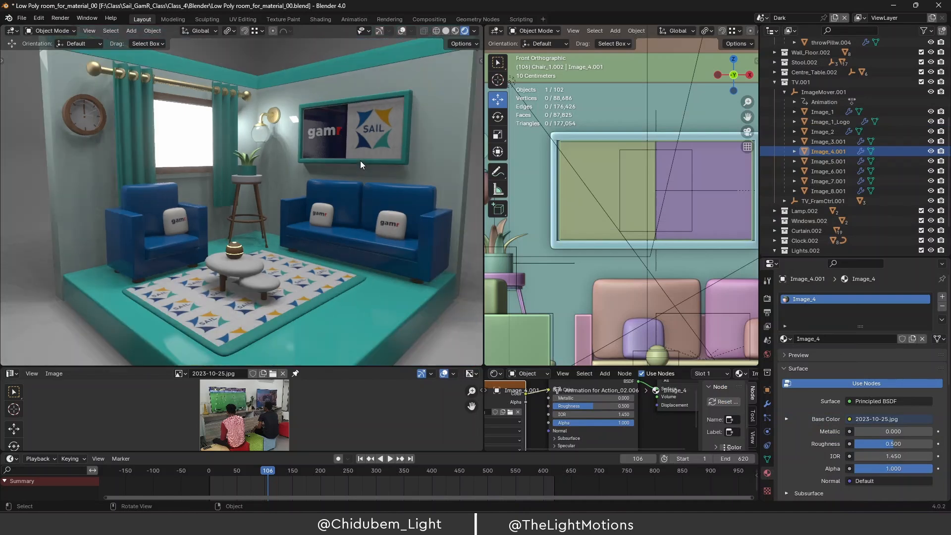
pyautogui.moveTo(361, 161); pyautogui.dragTo(372, 164, button='middle')
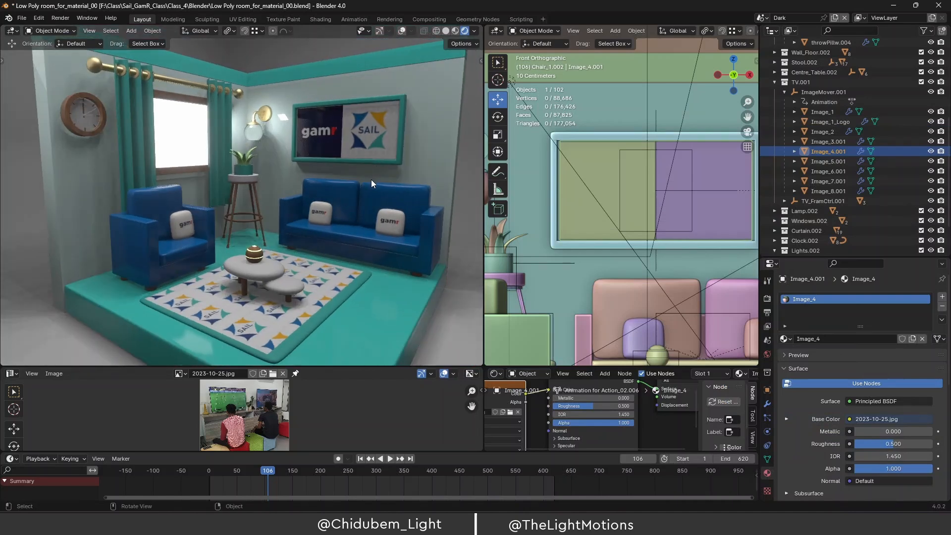
pyautogui.scroll(2, 382, 150)
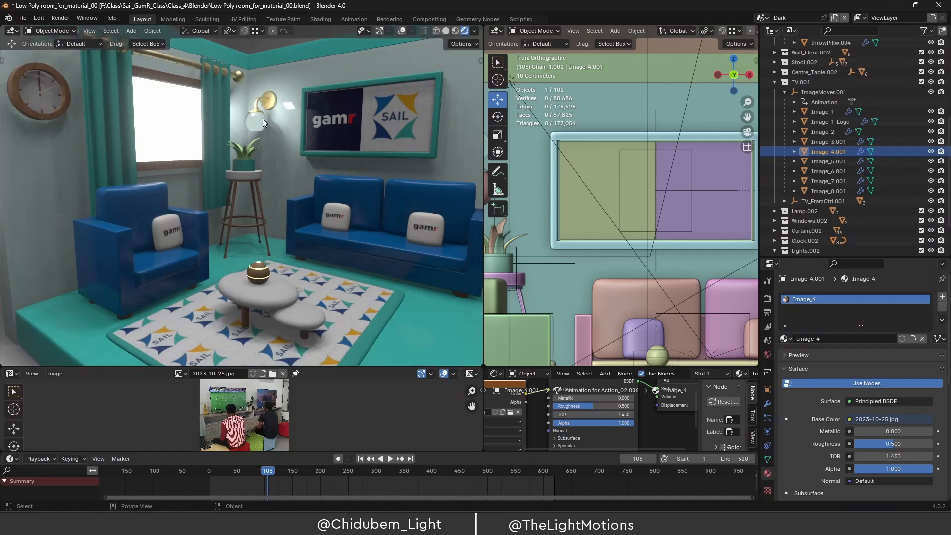
pyautogui.scroll(4, 269, 111)
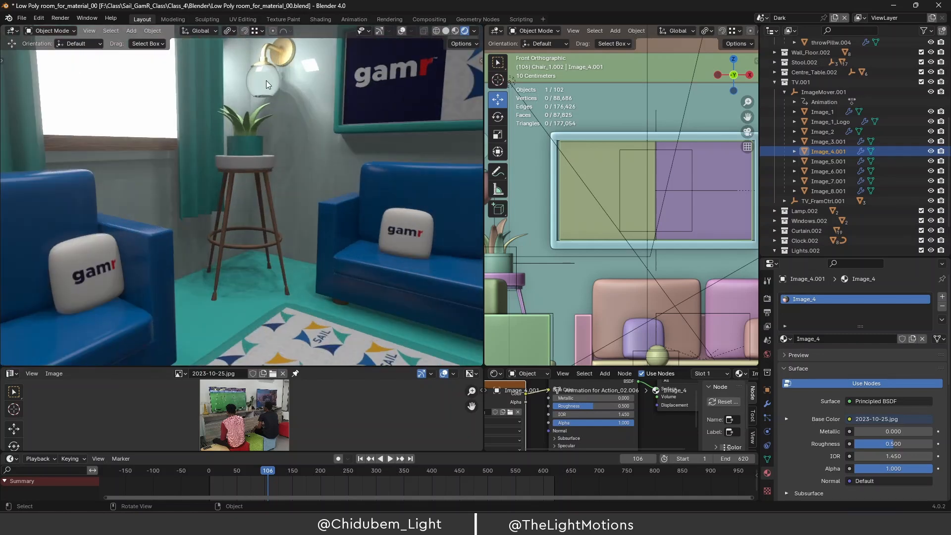
pyautogui.scroll(-5, 276, 91)
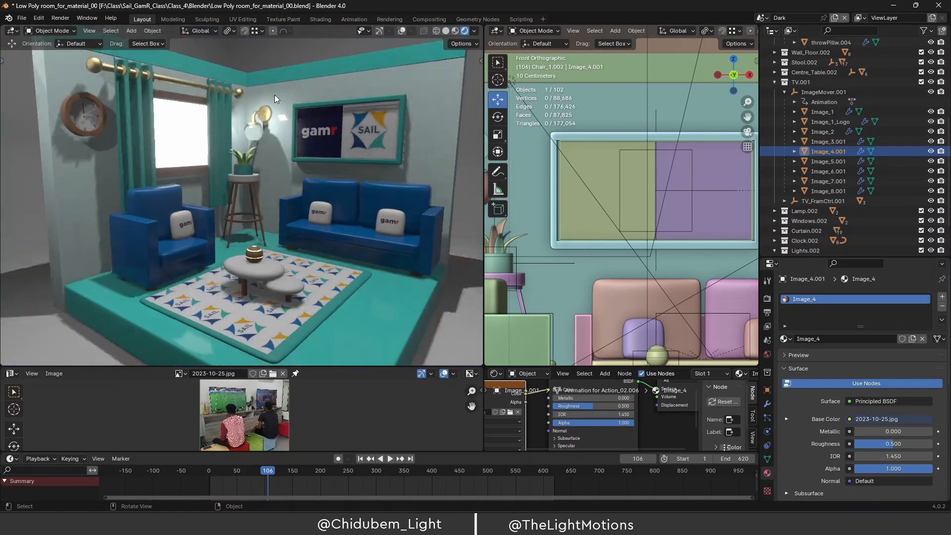
pyautogui.scroll(4, 260, 125)
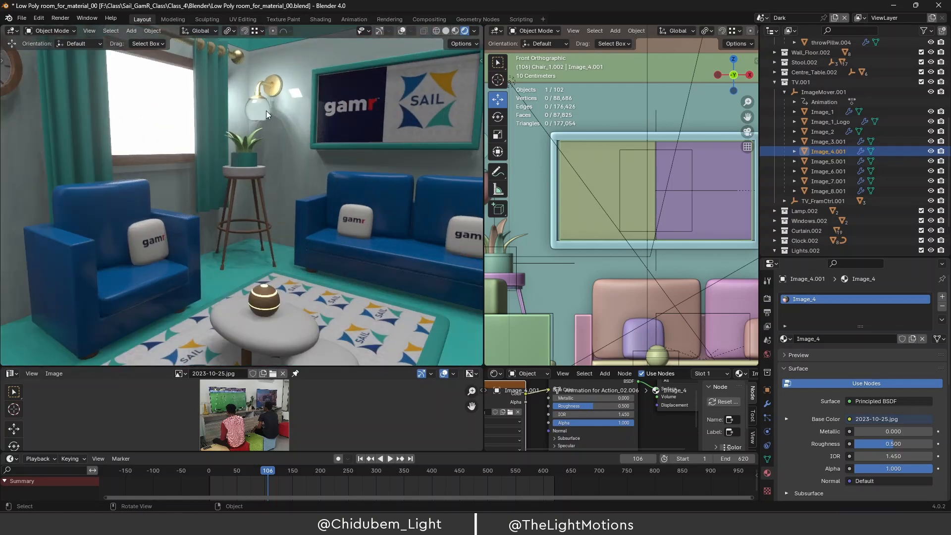
pyautogui.scroll(-4, 266, 111)
pyautogui.scroll(2, 267, 114)
pyautogui.scroll(-4, 267, 114)
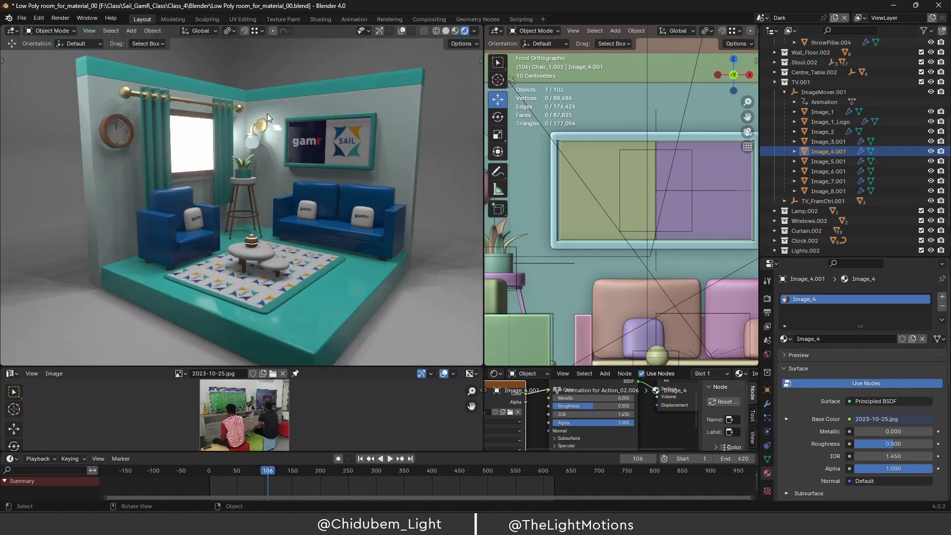
pyautogui.scroll(5, 267, 114)
pyautogui.scroll(-1, 267, 124)
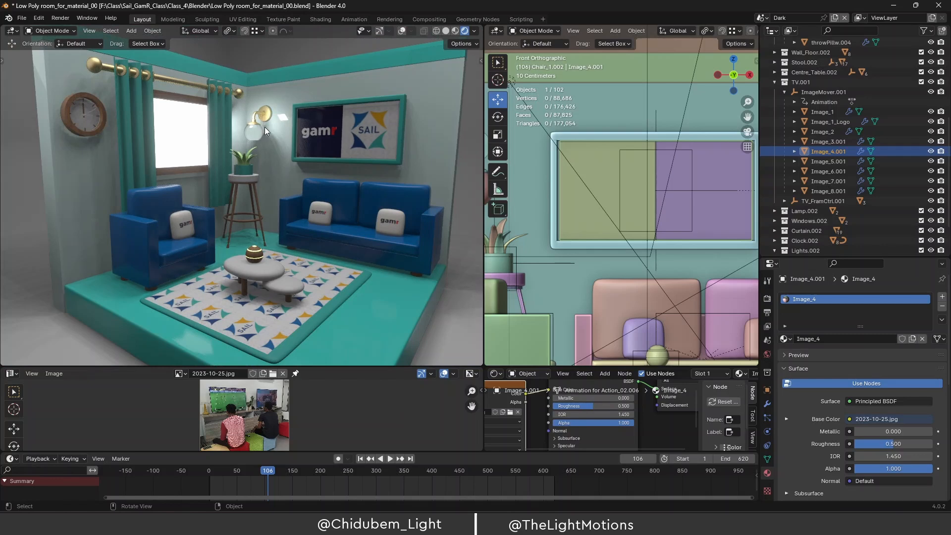
pyautogui.scroll(-4, 300, 135)
pyautogui.scroll(5, 301, 136)
pyautogui.scroll(-1, 302, 144)
# Collapse the TV.001 and Chair_1.002 collections and make Lights.002 the active collection with its lights listed.
pyautogui.click(776, 82)
pyautogui.scroll(5, 795, 79)
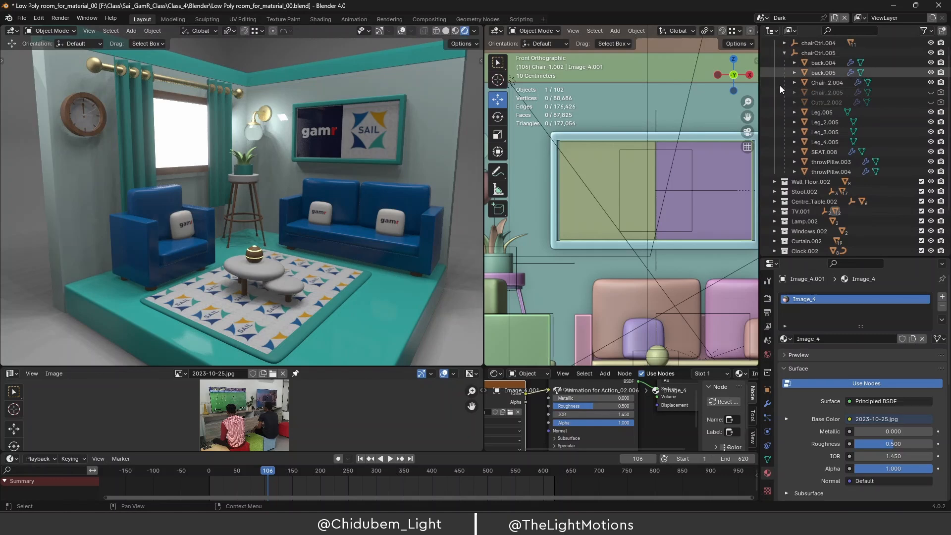
pyautogui.click(775, 53)
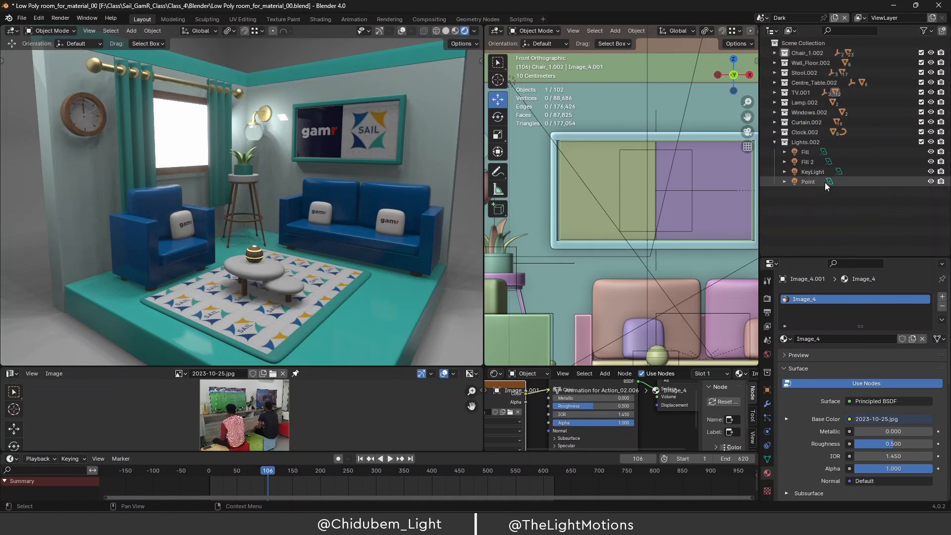
pyautogui.click(813, 142)
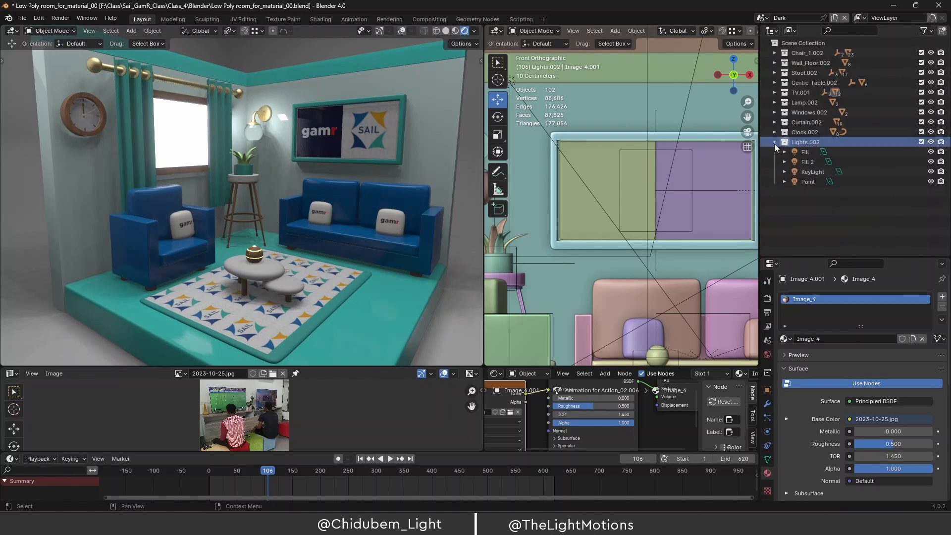
pyautogui.click(774, 142)
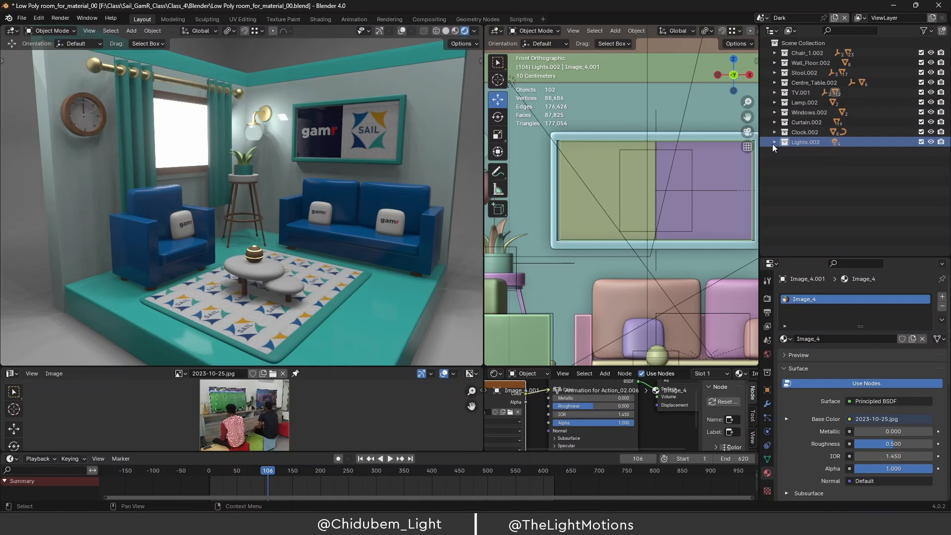
pyautogui.click(774, 143)
pyautogui.click(774, 142)
pyautogui.click(802, 172)
pyautogui.hotkey('shift', 'a')
pyautogui.click(775, 143)
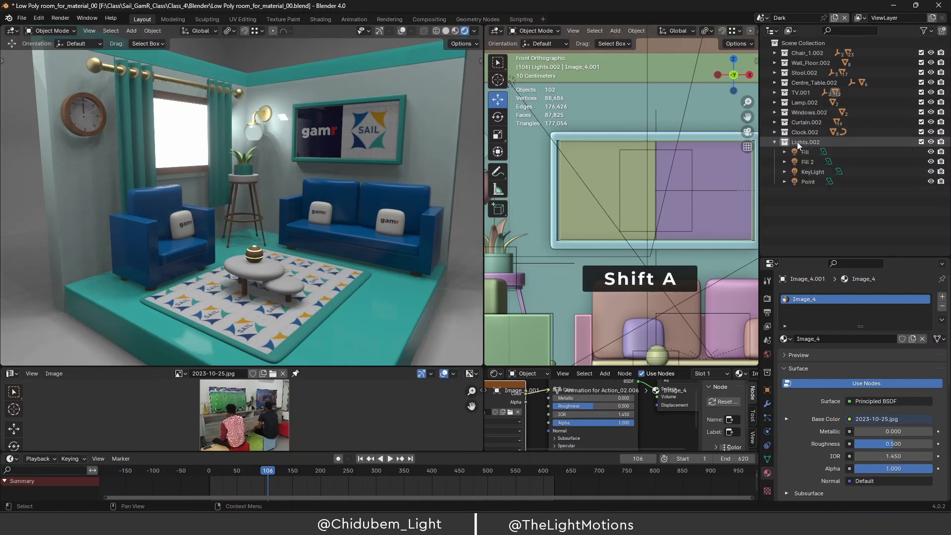
pyautogui.click(798, 143)
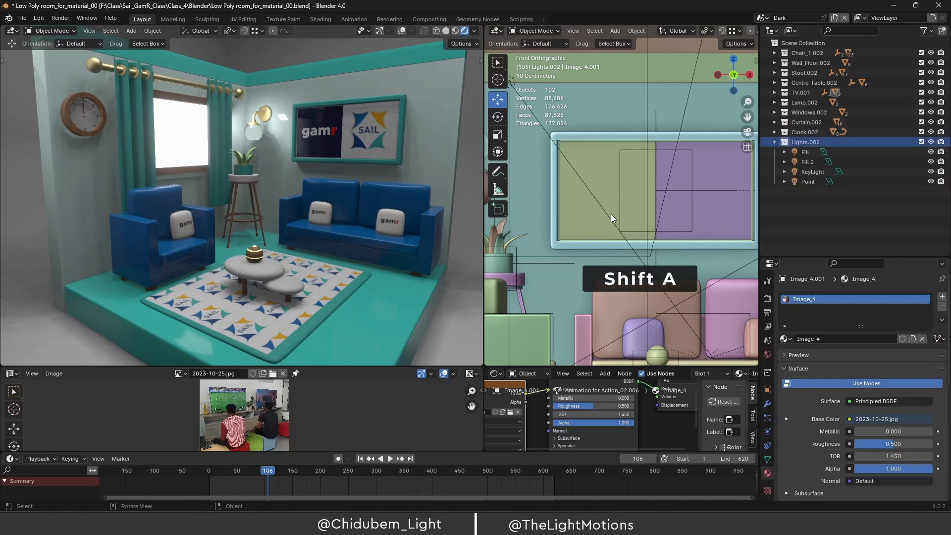
# Enlarge the solid-shaded viewport and add an area light to the Lights.002 collection.
pyautogui.moveTo(485, 213); pyautogui.dragTo(280, 212)
pyautogui.scroll(-1, 444, 191)
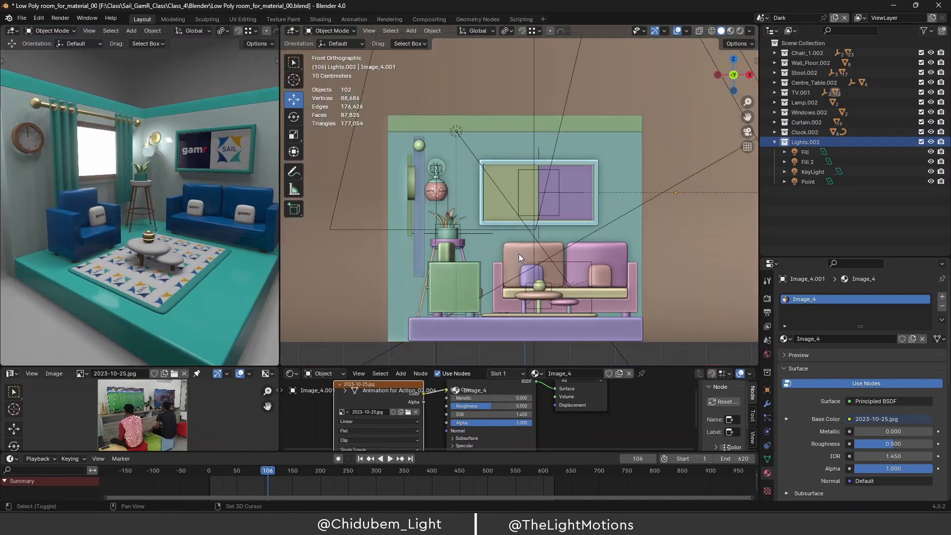
pyautogui.hotkey('shift', 'a')
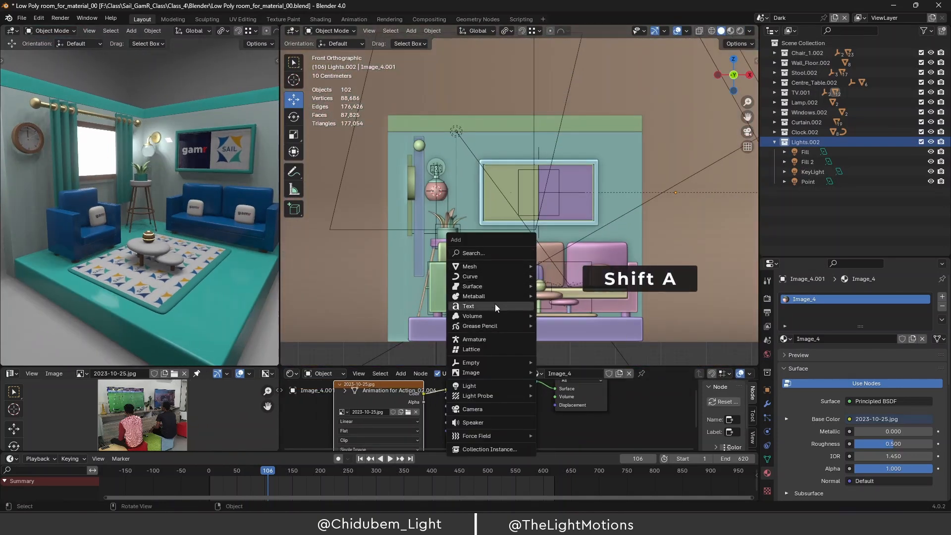
pyautogui.moveTo(489, 385)
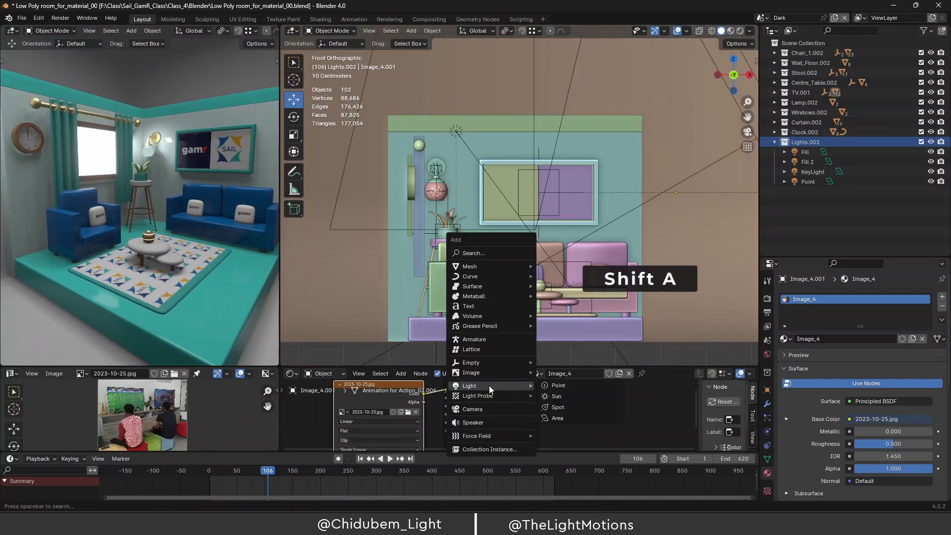
pyautogui.click(558, 418)
# Move the area light about 2.3 m along X to the TV and raise it to the frame's upper edge.
pyautogui.moveTo(581, 247); pyautogui.dragTo(560, 203, button='middle')
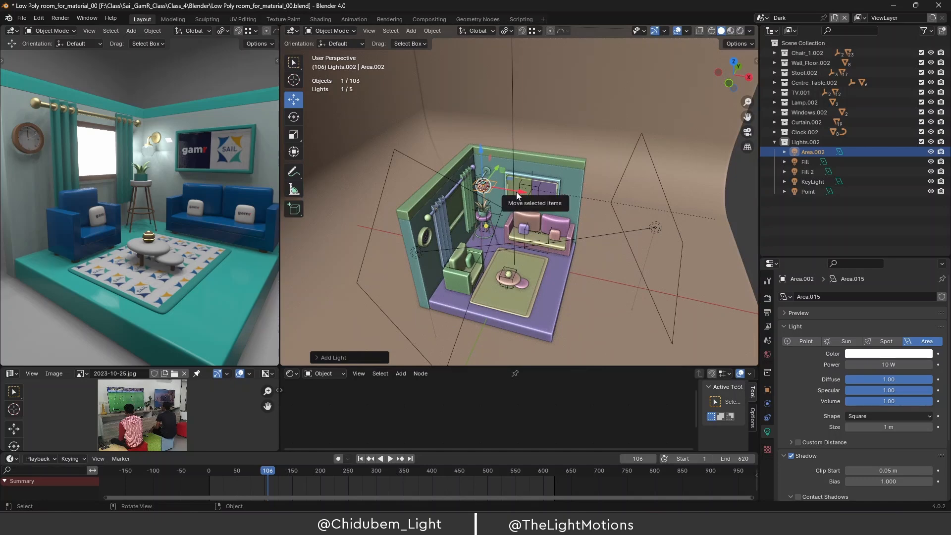
pyautogui.press('g')
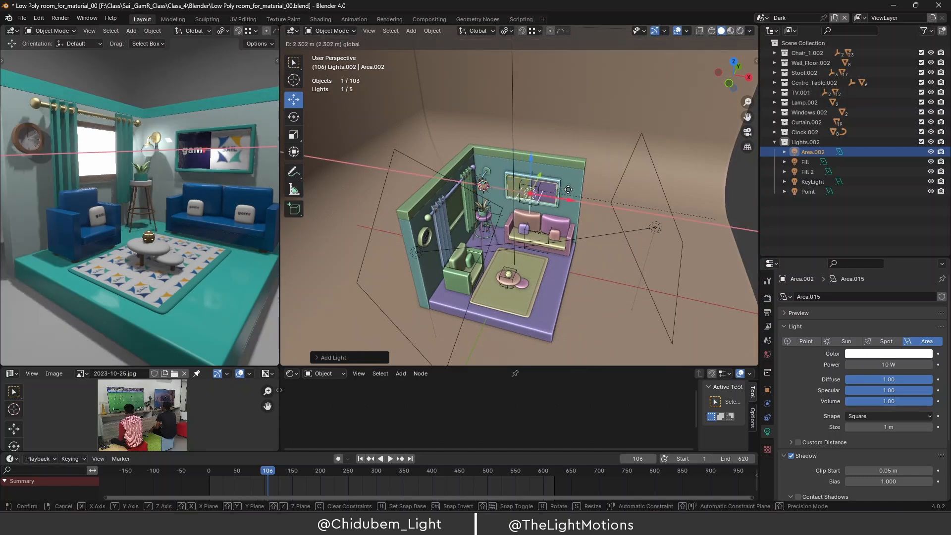
pyautogui.click(570, 188)
pyautogui.scroll(6, 570, 189)
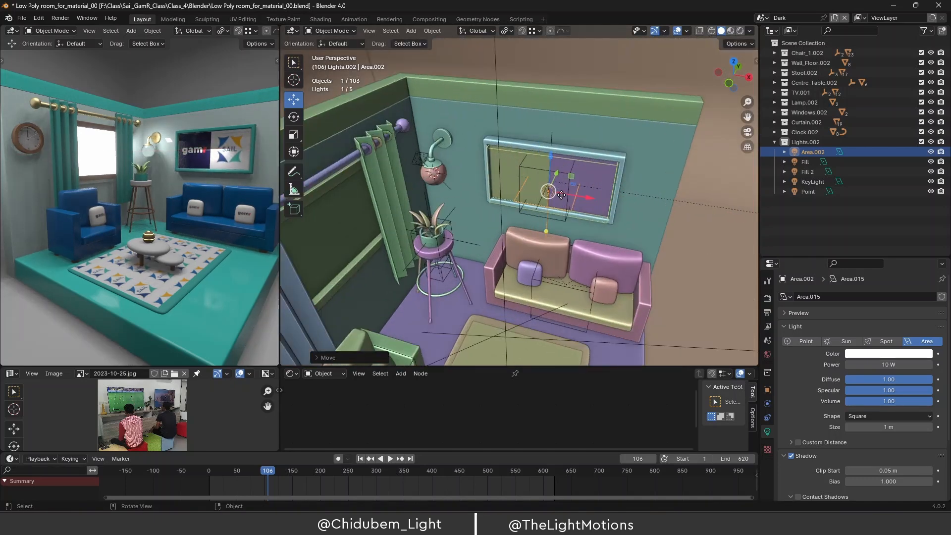
pyautogui.moveTo(559, 203); pyautogui.dragTo(500, 196, button='middle')
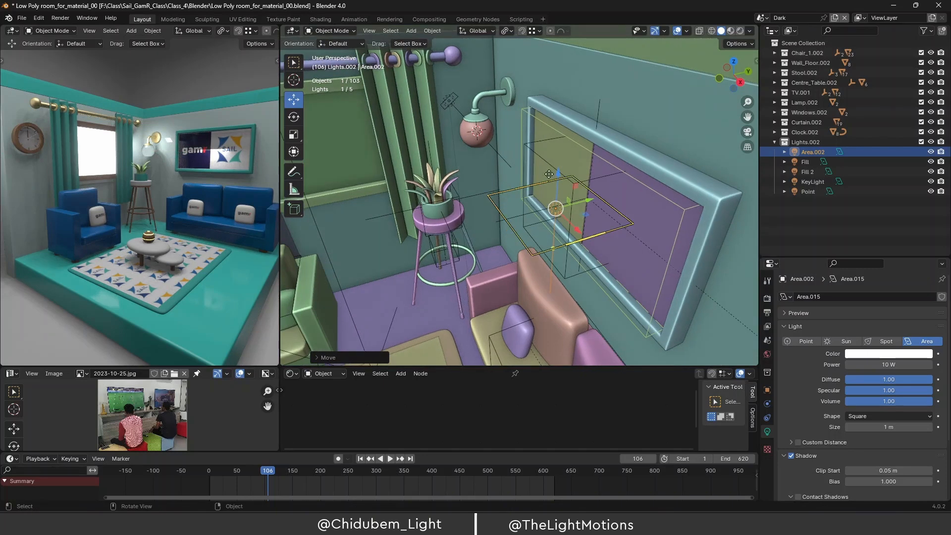
pyautogui.moveTo(558, 177); pyautogui.dragTo(576, 153, button='middle')
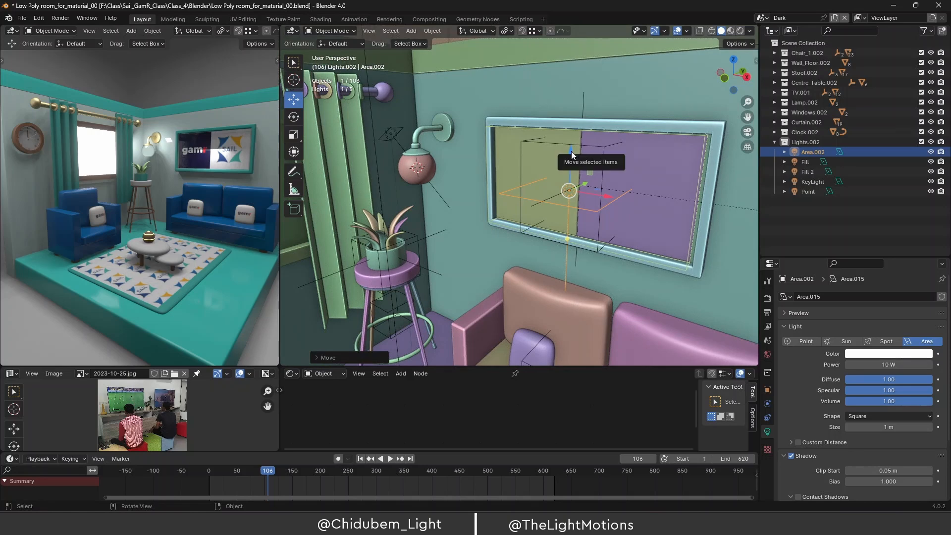
pyautogui.moveTo(572, 151); pyautogui.dragTo(579, 90)
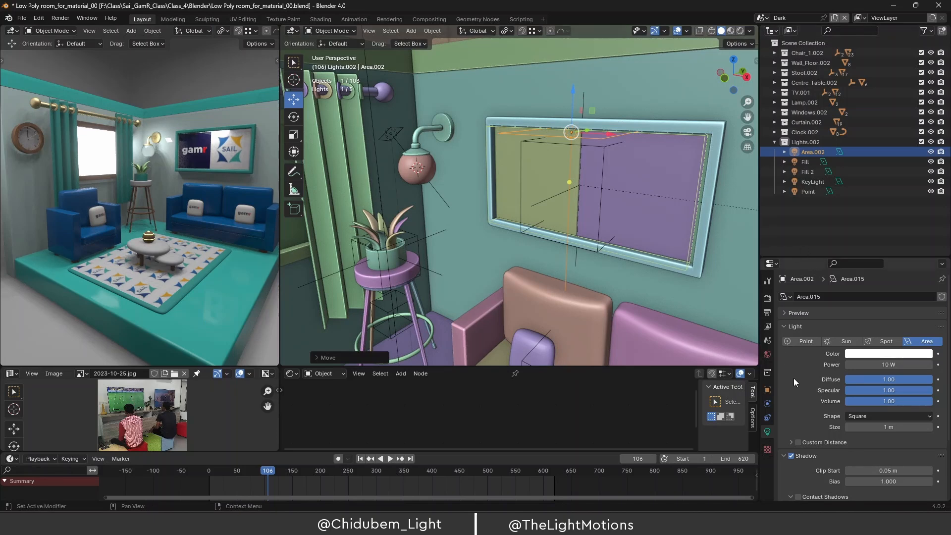
# Change the area light's shape to Rectangle and set its Size X to 2.31 m.
pyautogui.scroll(-3, 837, 369)
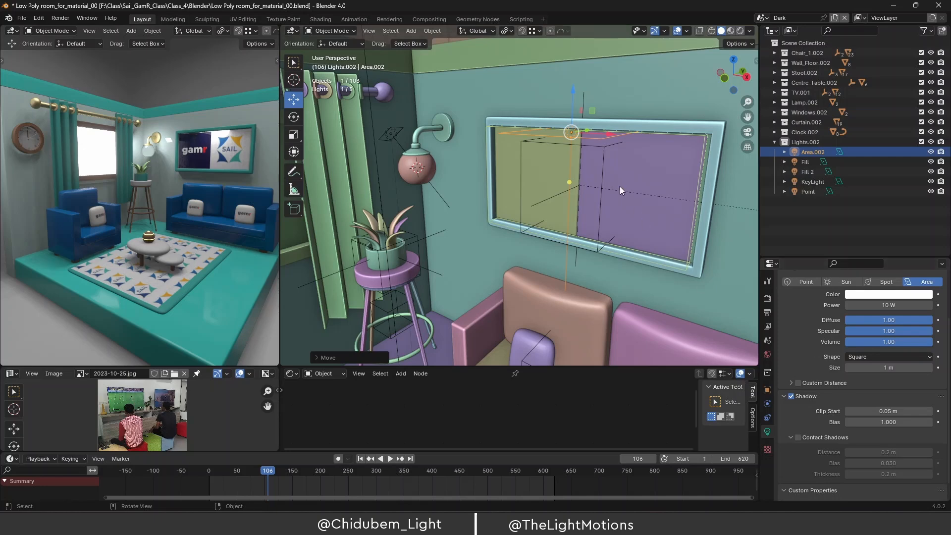
pyautogui.click(931, 358)
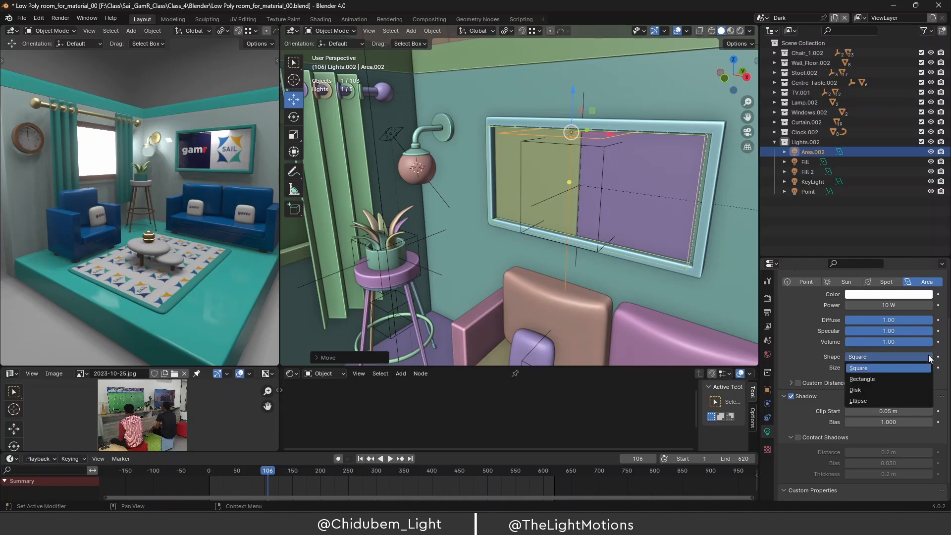
pyautogui.click(871, 379)
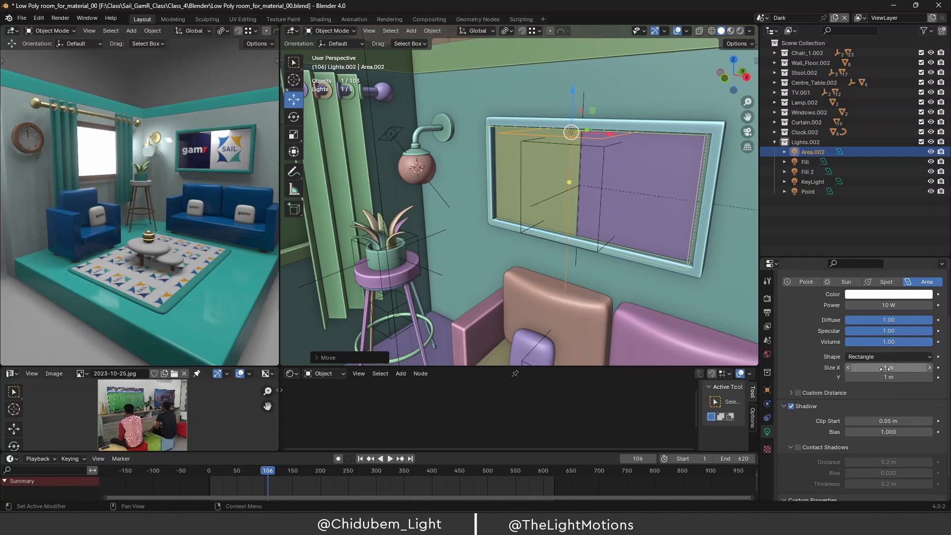
pyautogui.moveTo(886, 368); pyautogui.dragTo(937, 368)
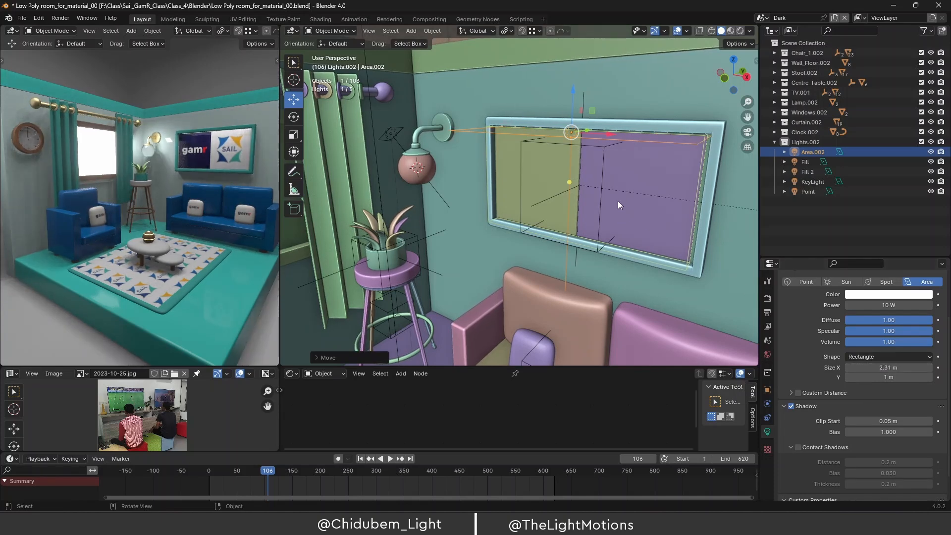
# Set the area light's Size Y to 0.27 m and move it along Y toward the TV's back wall.
pyautogui.press('KP_1')
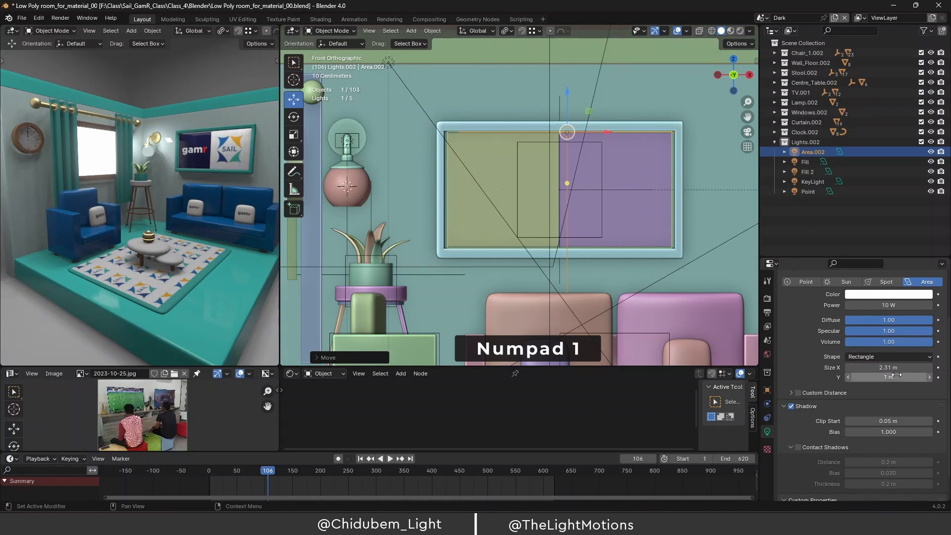
pyautogui.moveTo(691, 188); pyautogui.dragTo(607, 230, button='middle')
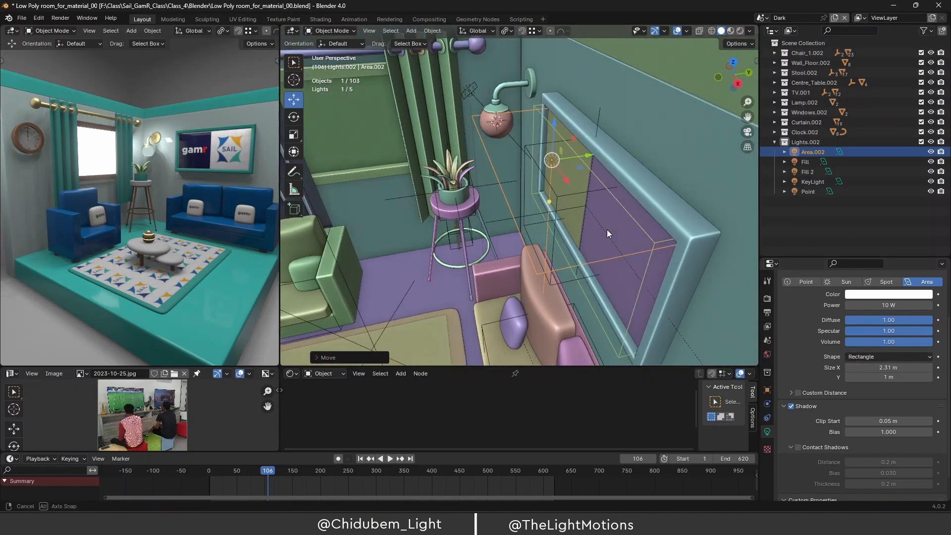
pyautogui.moveTo(892, 378); pyautogui.dragTo(856, 378)
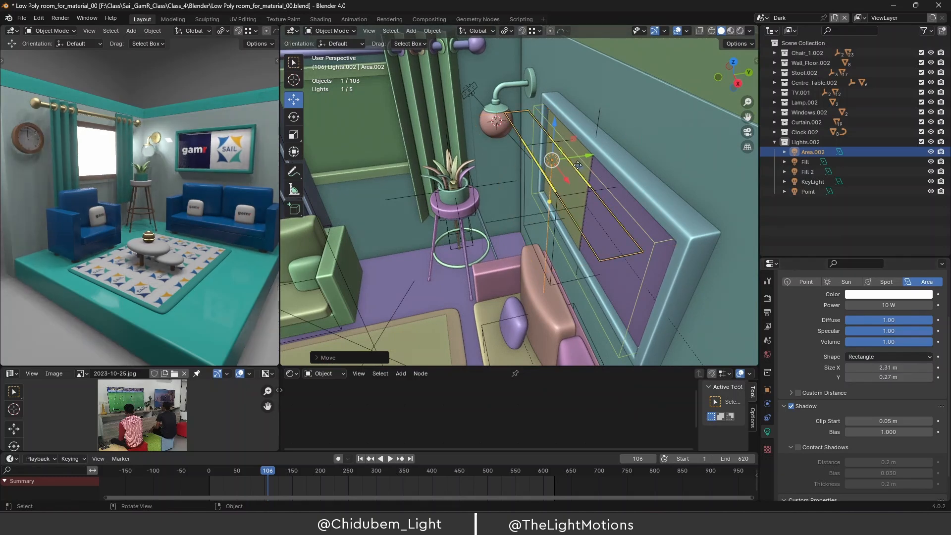
pyautogui.moveTo(591, 152); pyautogui.dragTo(617, 147)
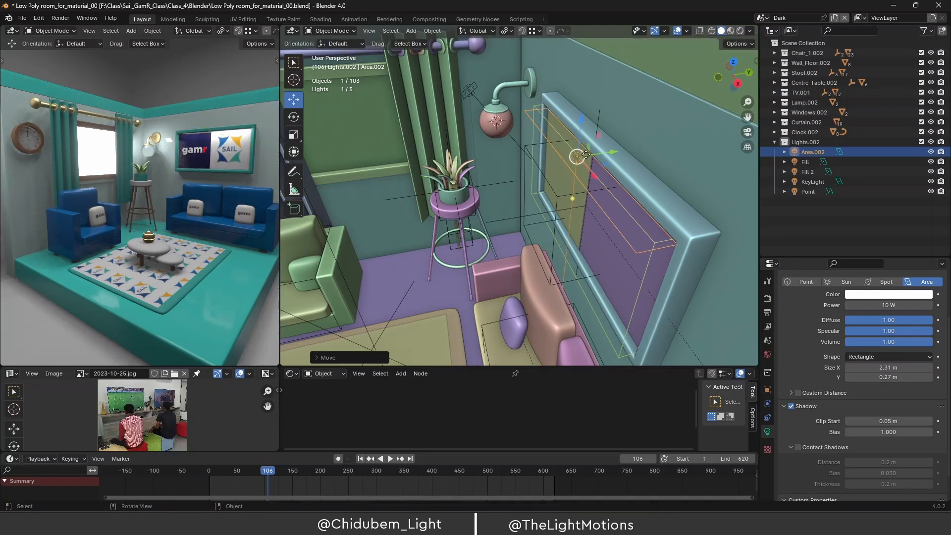
# Set the area light's Size Y to 0.07 m and fit it along Y inside the TV frame's upper edge.
pyautogui.moveTo(586, 155); pyautogui.dragTo(653, 106, button='middle')
pyautogui.moveTo(599, 129); pyautogui.dragTo(579, 146, button='middle')
pyautogui.moveTo(887, 377); pyautogui.dragTo(865, 377)
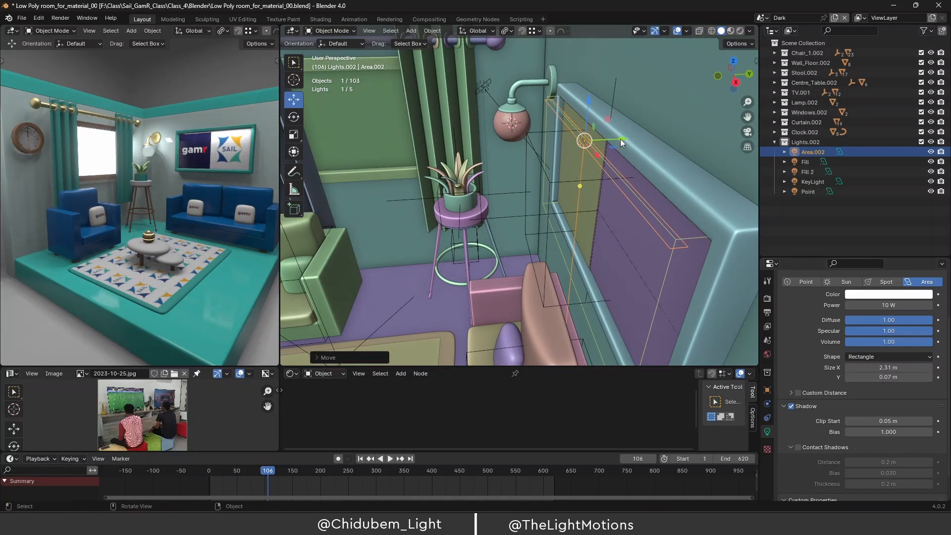
pyautogui.moveTo(621, 139); pyautogui.dragTo(639, 134)
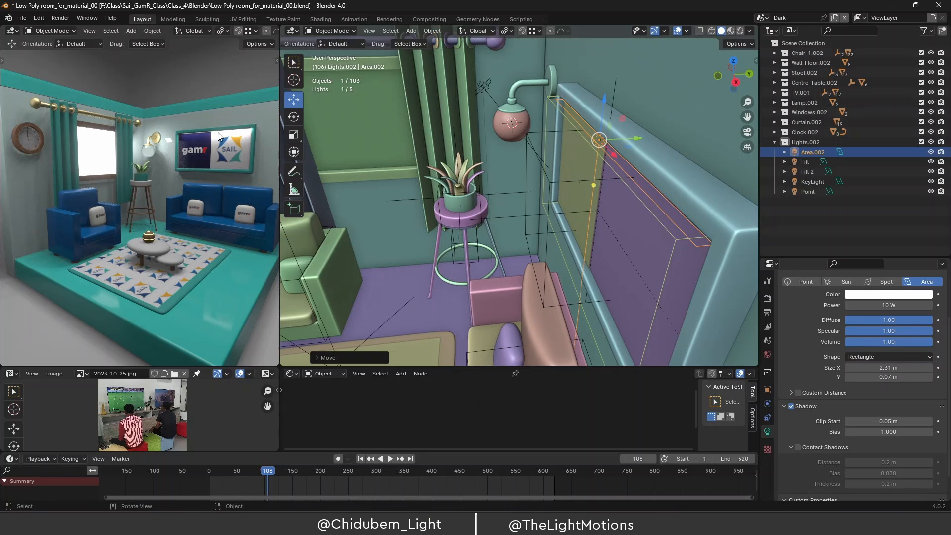
pyautogui.scroll(-2, 629, 152)
pyautogui.scroll(3, 629, 156)
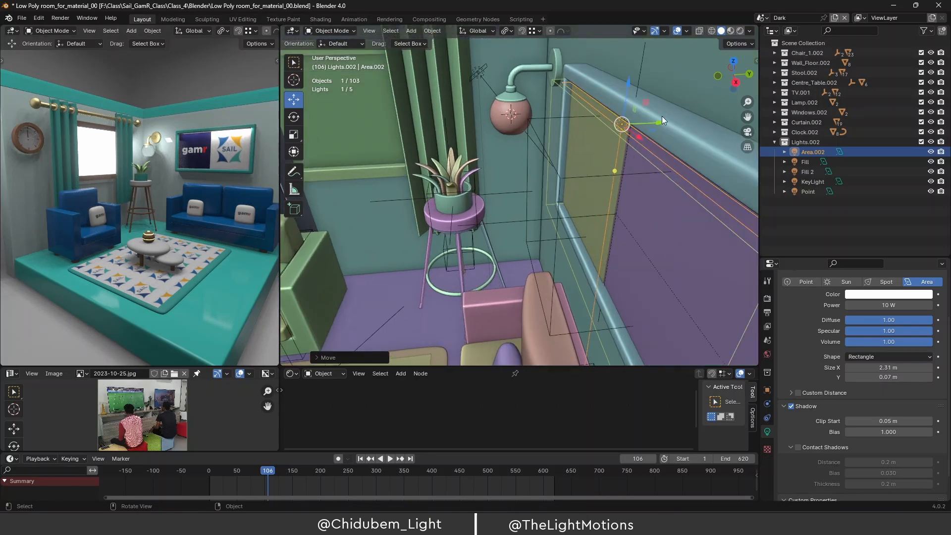
pyautogui.moveTo(658, 122); pyautogui.dragTo(608, 133)
pyautogui.moveTo(608, 133); pyautogui.dragTo(632, 136, button='middle')
# Move the area light into a new collection named LightDesign.
pyautogui.press('KP_1')
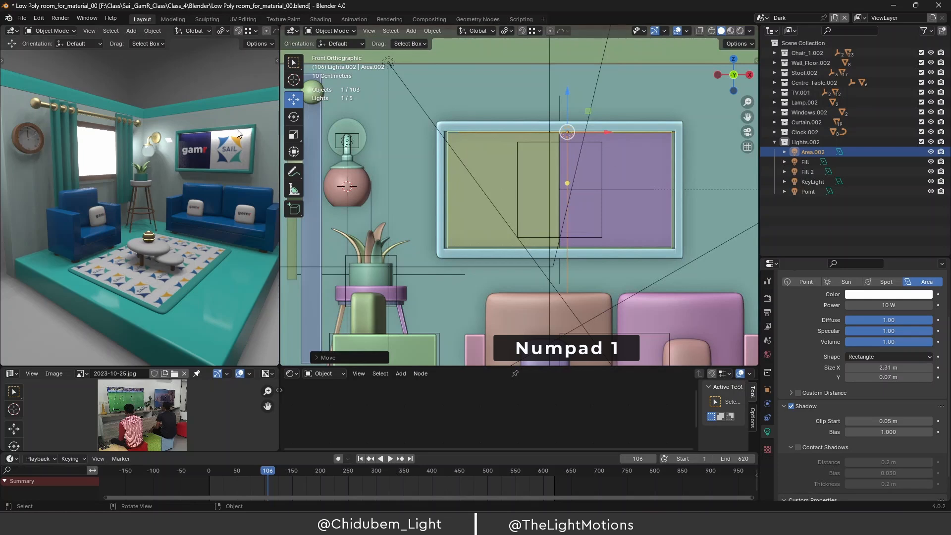
pyautogui.click(295, 117)
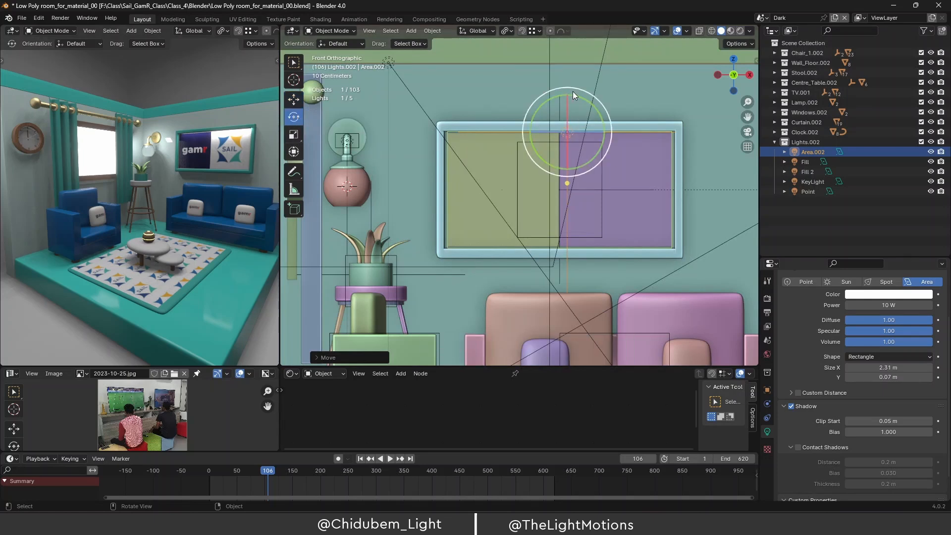
pyautogui.click(853, 151)
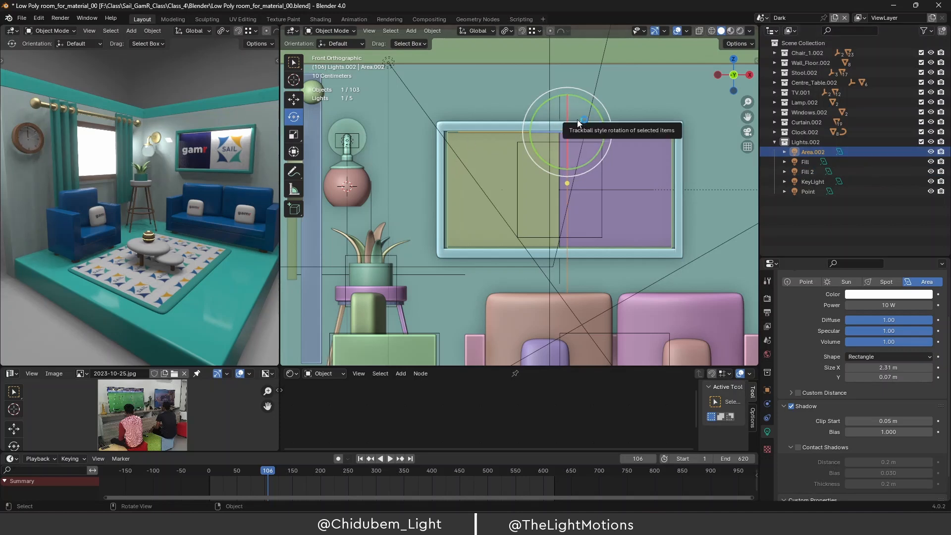
pyautogui.press('m')
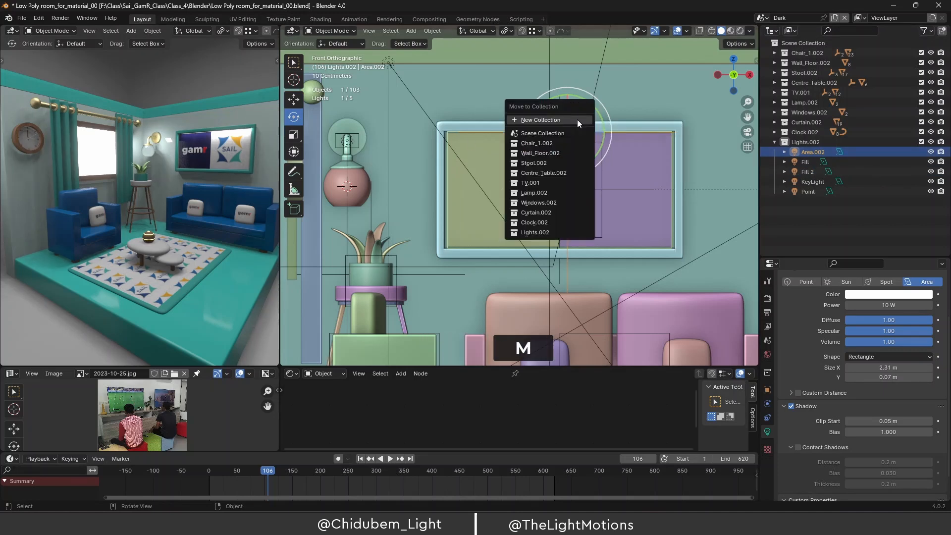
pyautogui.click(577, 120)
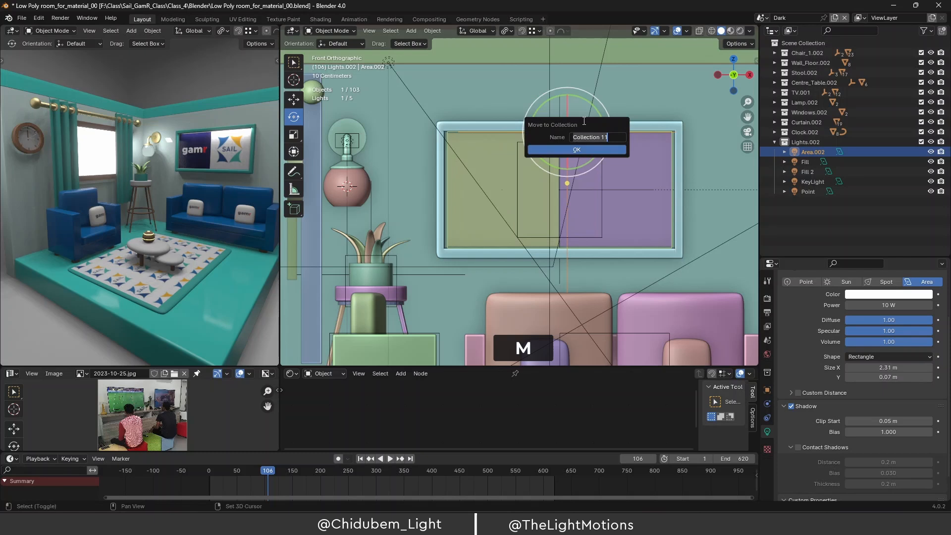
pyautogui.write('LightDesign')
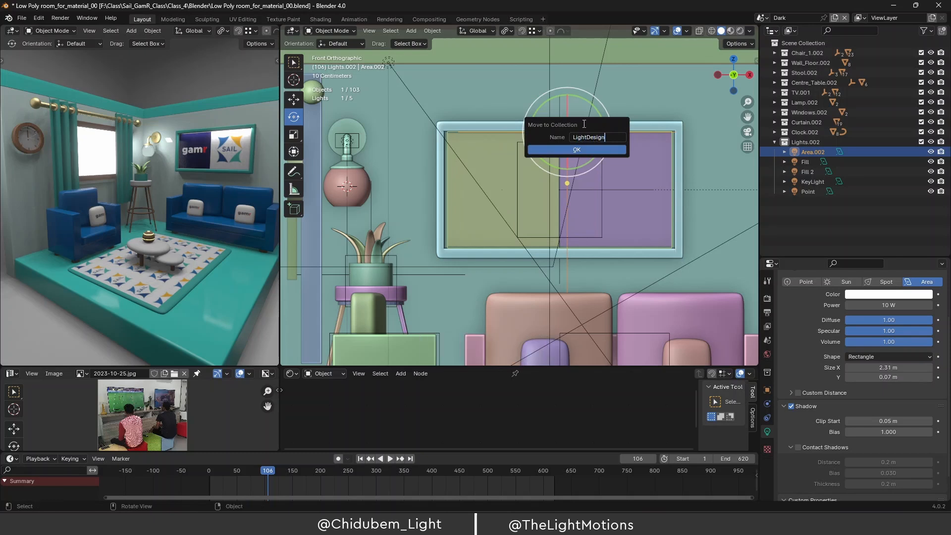
pyautogui.click(584, 151)
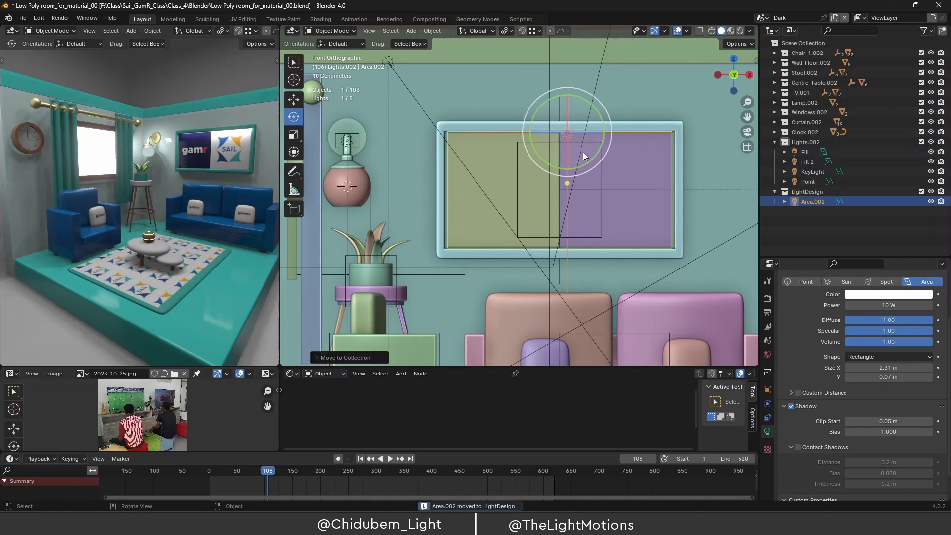
# Rename the area light in the LightDesign collection as Top_Screen.
pyautogui.doubleClick(814, 201)
pyautogui.write('Top')
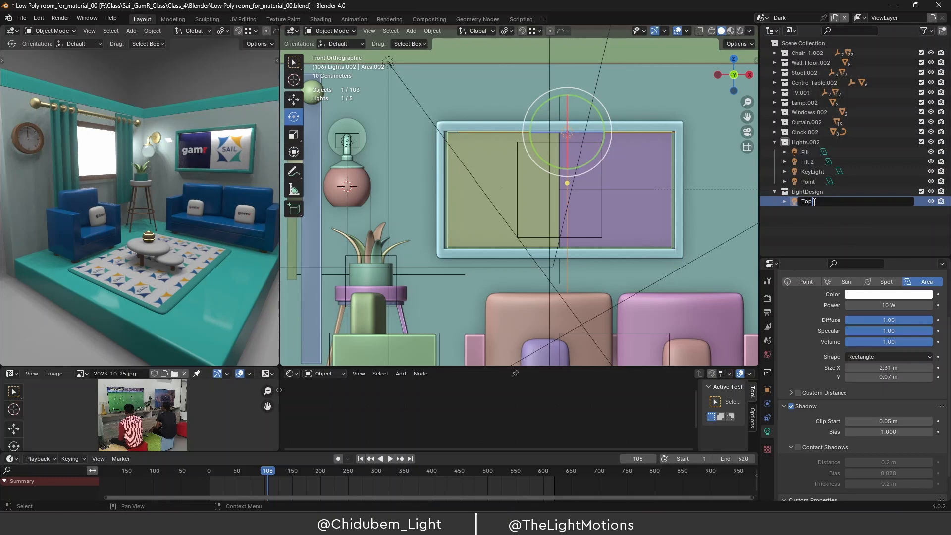
pyautogui.write('_Screen')
pyautogui.press('Return')
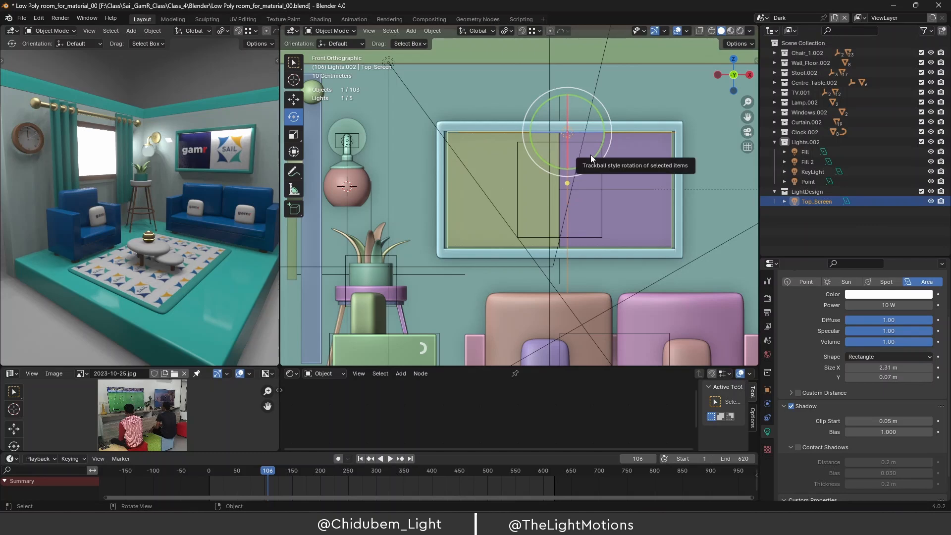
# Make a linked duplicate of the Top_Screen light in place and rotate it -90° about the global Y axis.
pyautogui.hotkey('alt', 'd')
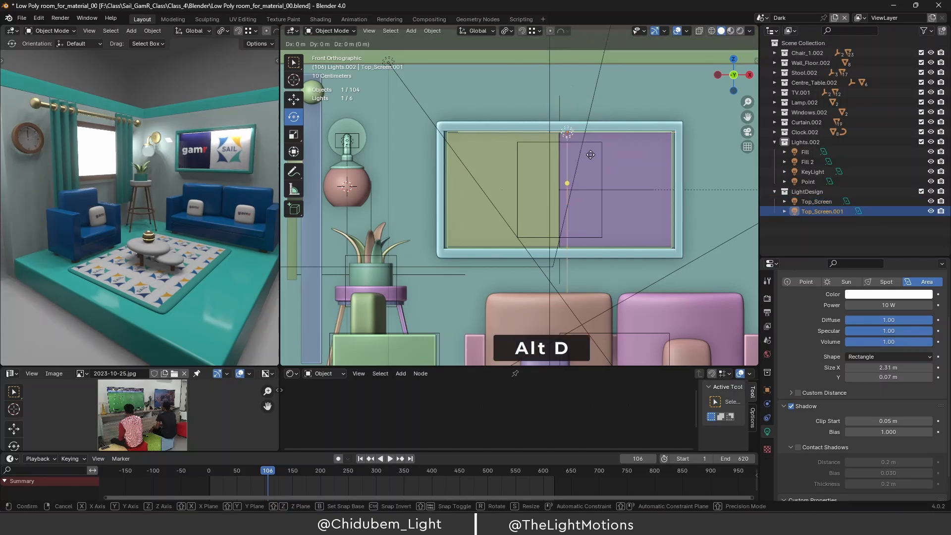
pyautogui.click(590, 154)
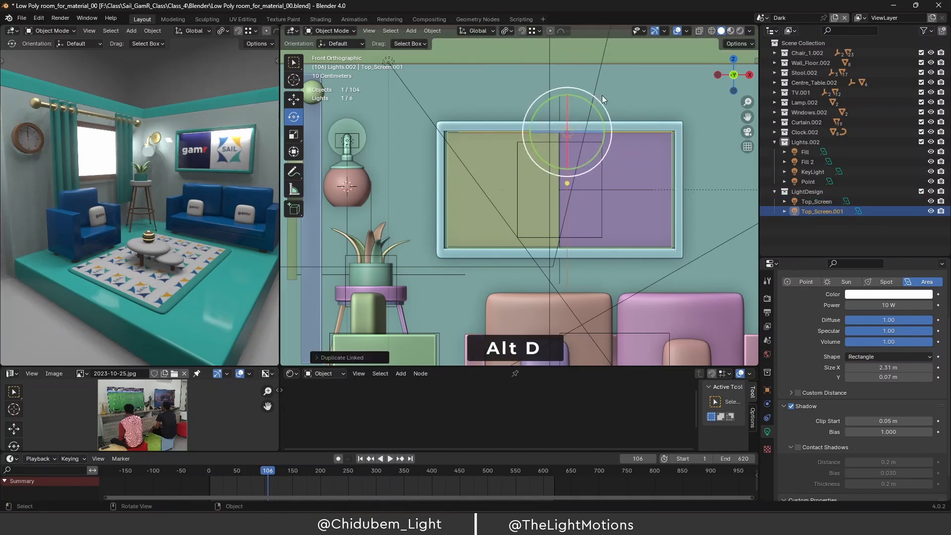
pyautogui.moveTo(589, 106); pyautogui.dragTo(533, 109)
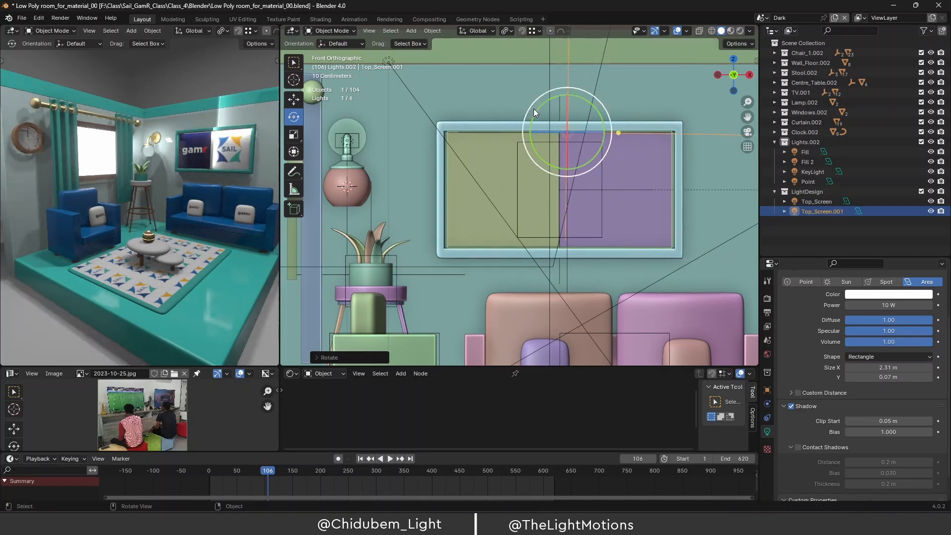
pyautogui.click(312, 357)
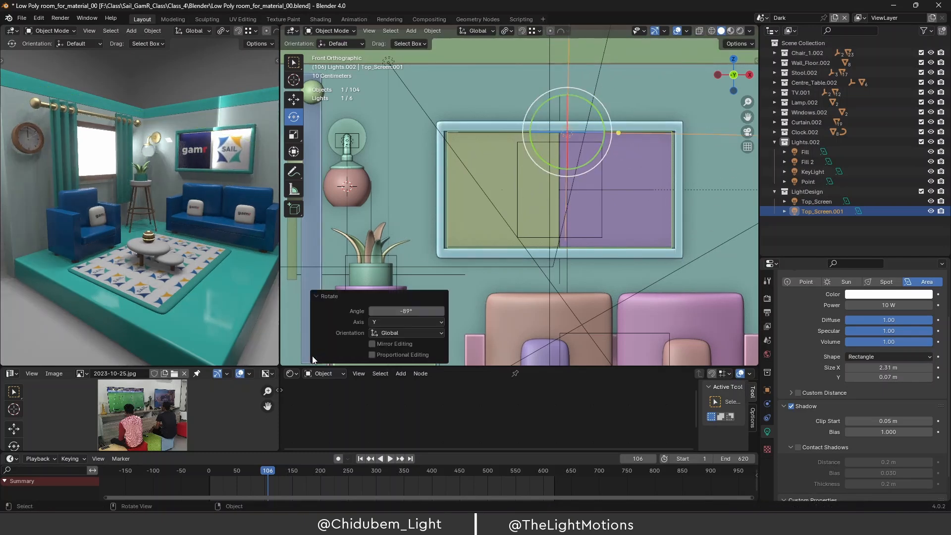
pyautogui.click(409, 312)
pyautogui.write('-9')
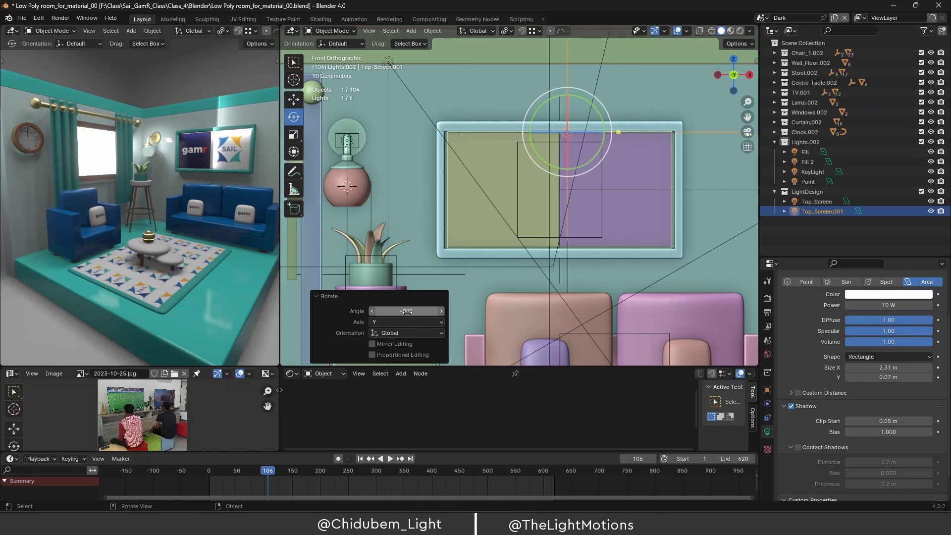
pyautogui.press('Return')
# Move the rotated light to the TV frame's left inner edge, lowering it about 0.56 m and shifting it about 0.04 m along Y.
pyautogui.click(295, 100)
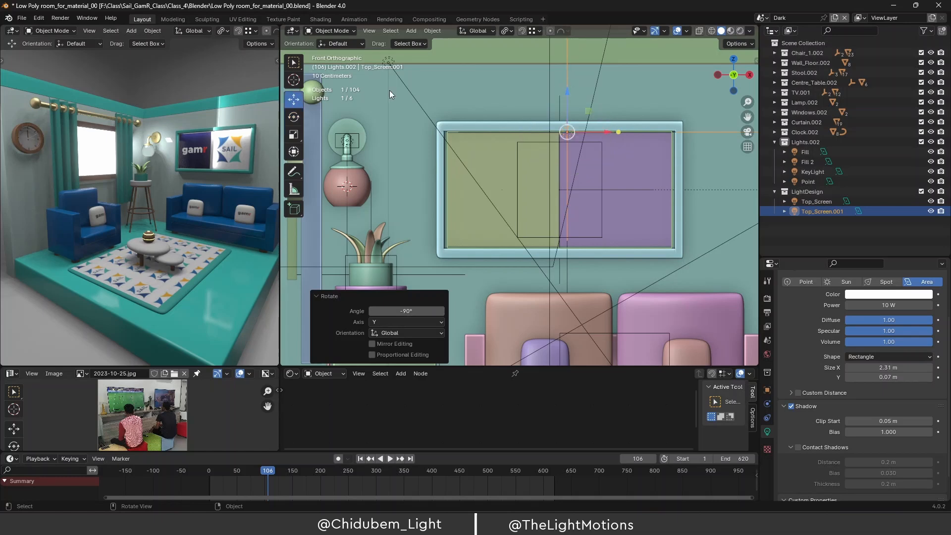
pyautogui.moveTo(605, 132); pyautogui.dragTo(487, 131)
pyautogui.moveTo(448, 94); pyautogui.dragTo(446, 148)
pyautogui.moveTo(470, 165); pyautogui.dragTo(373, 206, button='middle')
pyautogui.scroll(3, 603, 135)
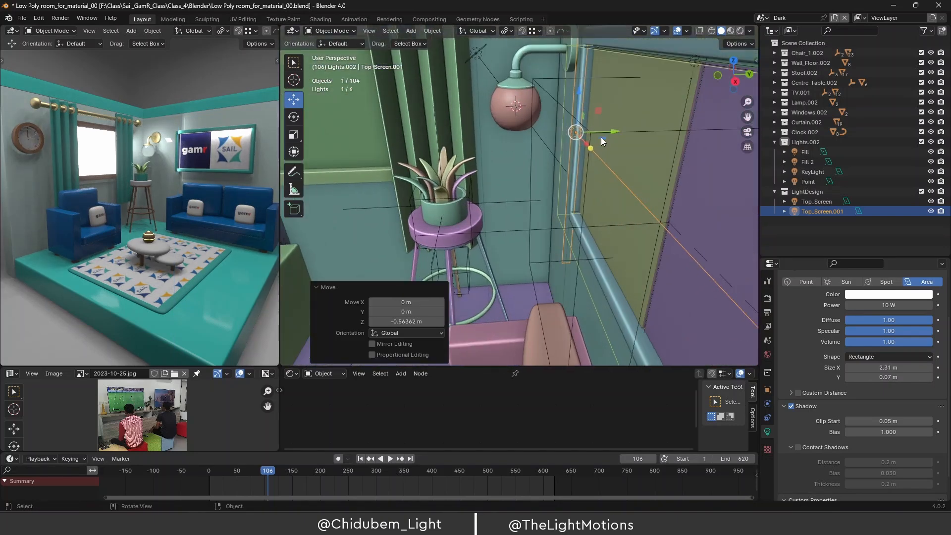
pyautogui.moveTo(613, 131); pyautogui.dragTo(617, 130)
pyautogui.moveTo(590, 126); pyautogui.dragTo(667, 115, button='middle')
pyautogui.scroll(-2, 667, 115)
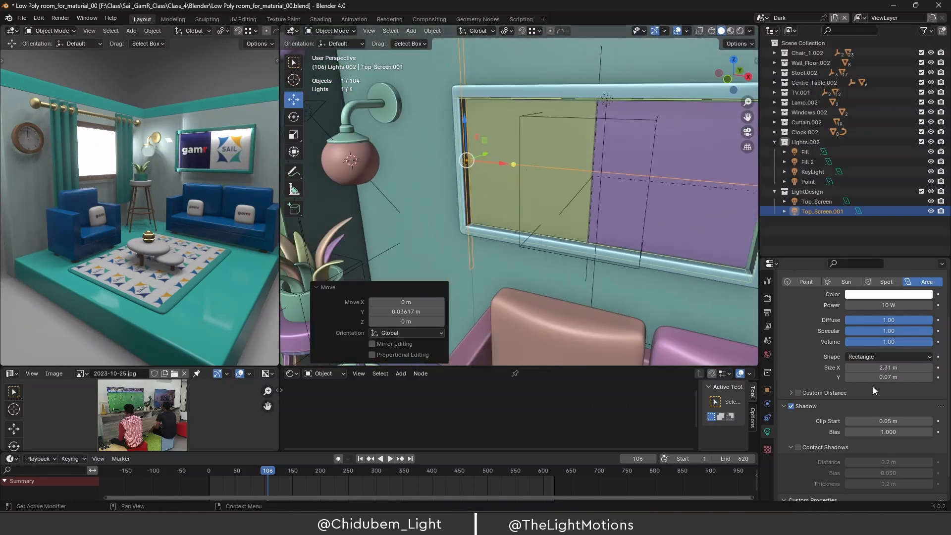
# Set the left side light's Size X to 1.24 m to suit the height of the TV frame.
pyautogui.scroll(-2, 580, 292)
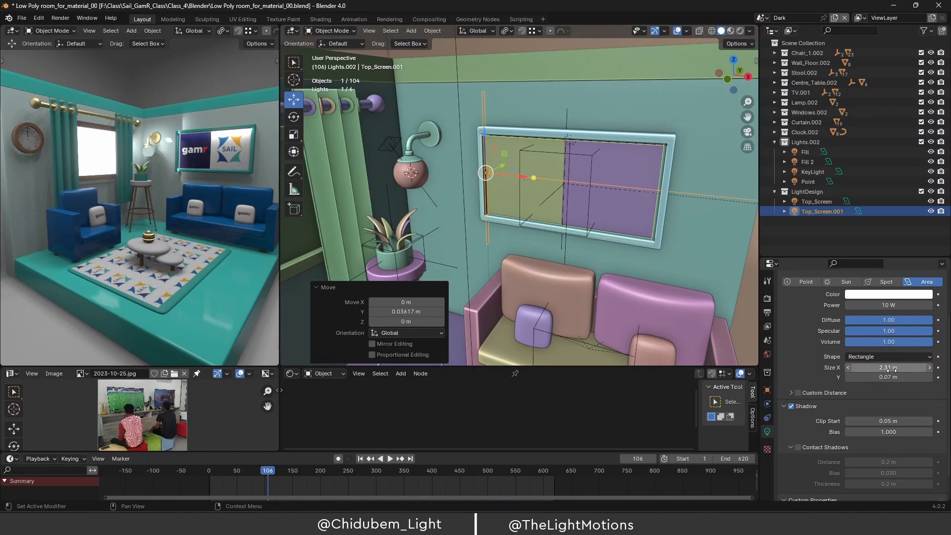
pyautogui.moveTo(892, 369); pyautogui.dragTo(847, 369)
pyautogui.scroll(-2, 569, 189)
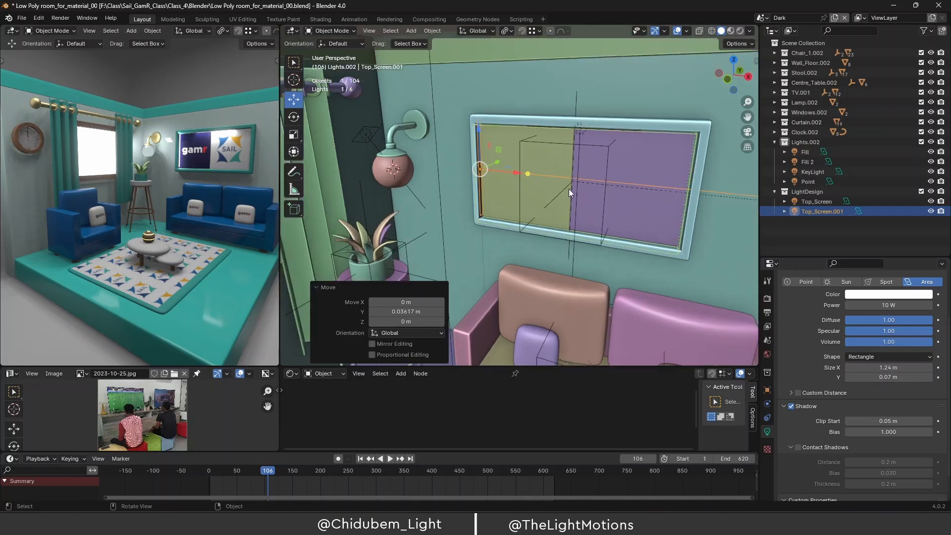
pyautogui.scroll(2, 555, 188)
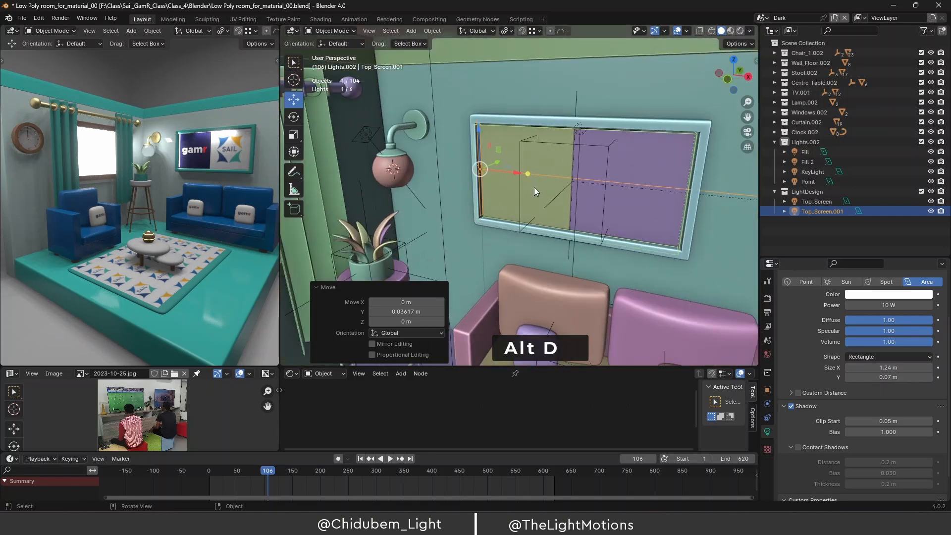
# Make a linked duplicate of the left side light in place and turn it around to a Y rotation of 90°.
pyautogui.hotkey('alt', 'd')
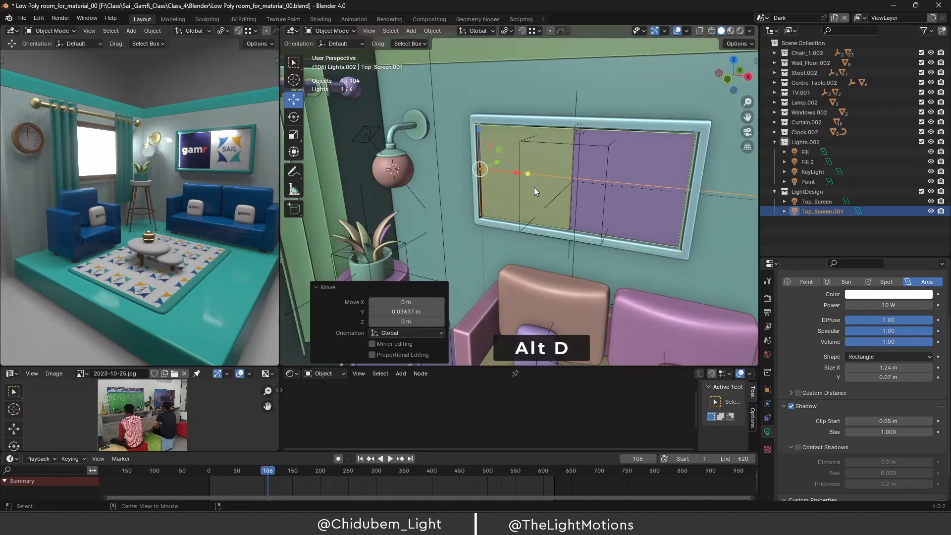
pyautogui.press('Escape')
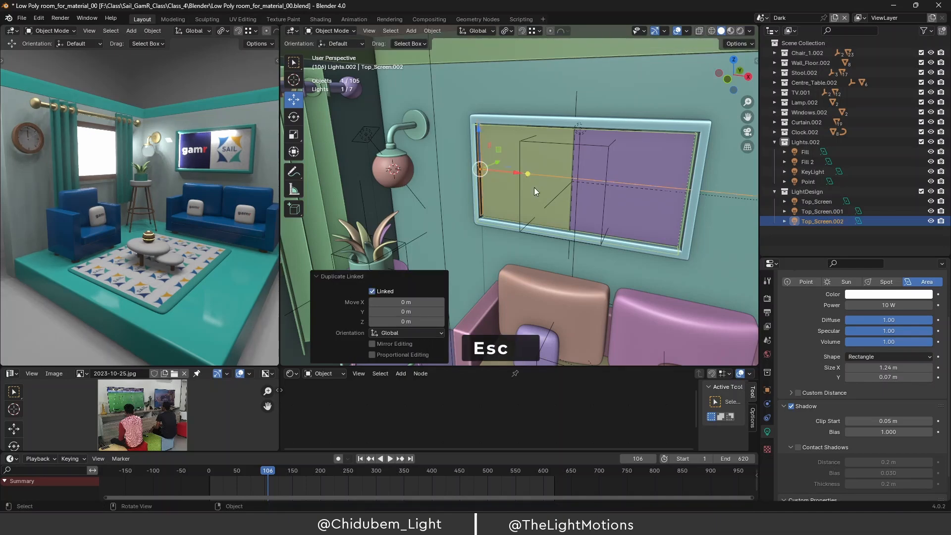
pyautogui.click(293, 118)
pyautogui.moveTo(496, 133); pyautogui.dragTo(431, 231)
pyautogui.click(431, 231)
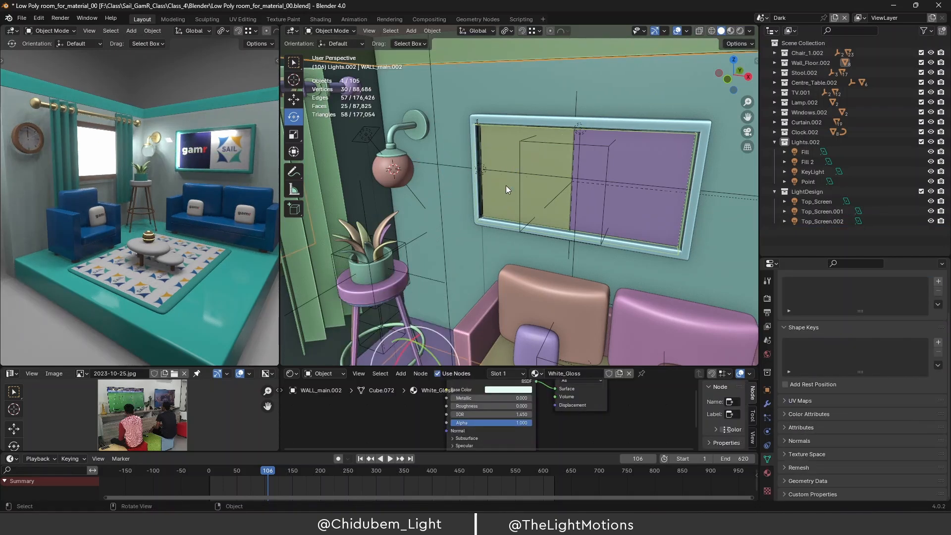
pyautogui.click(813, 222)
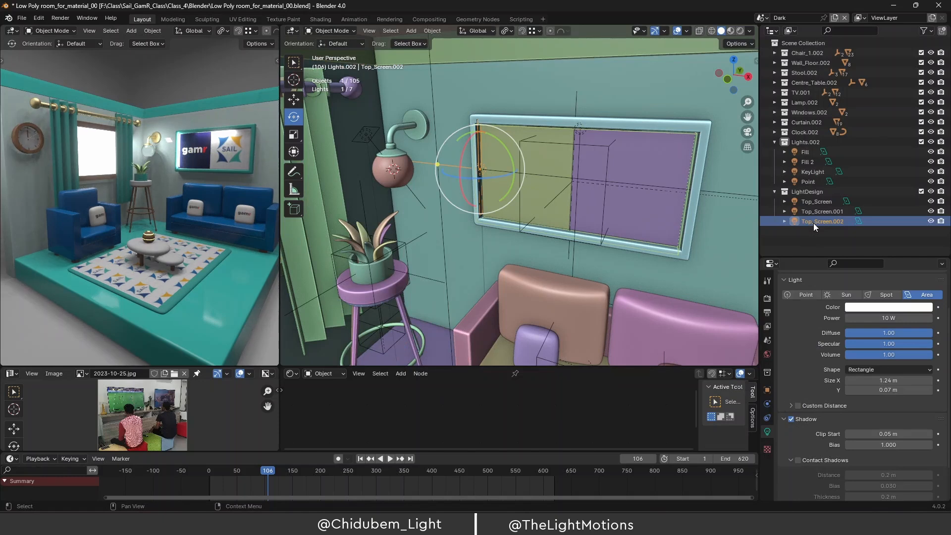
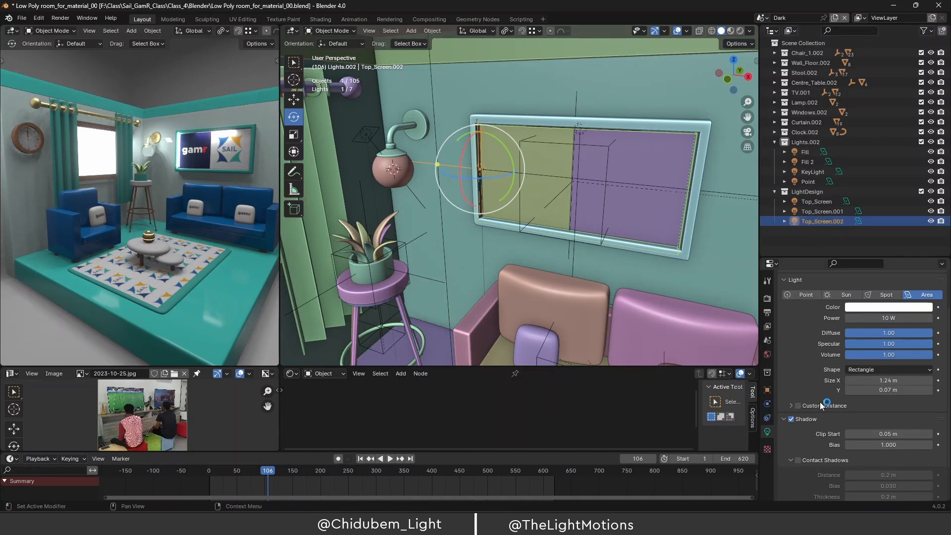
pyautogui.click(768, 390)
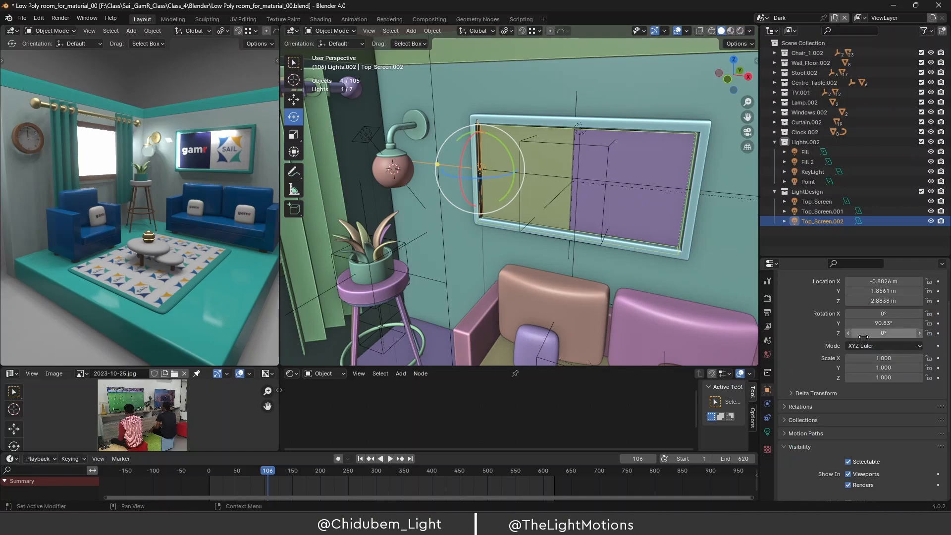
pyautogui.click(885, 323)
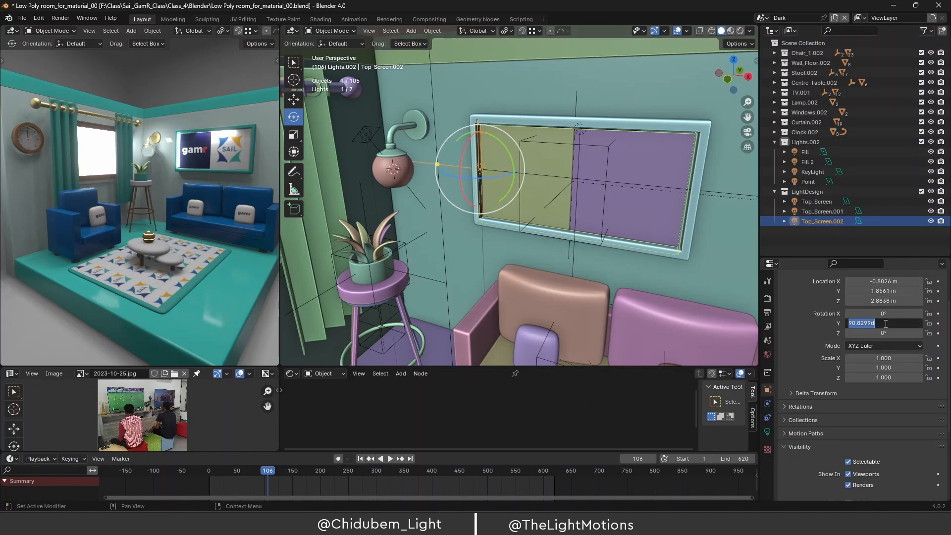
pyautogui.write('90')
pyautogui.press('Return')
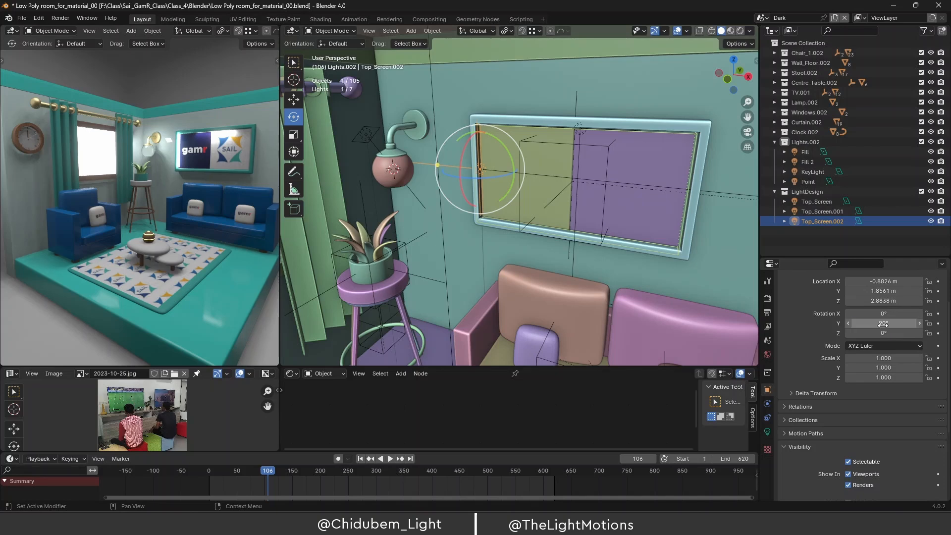
# Move the duplicated side light about 2.4 m along X to the TV frame's right inner edge.
pyautogui.click(296, 101)
pyautogui.moveTo(516, 173); pyautogui.dragTo(723, 177)
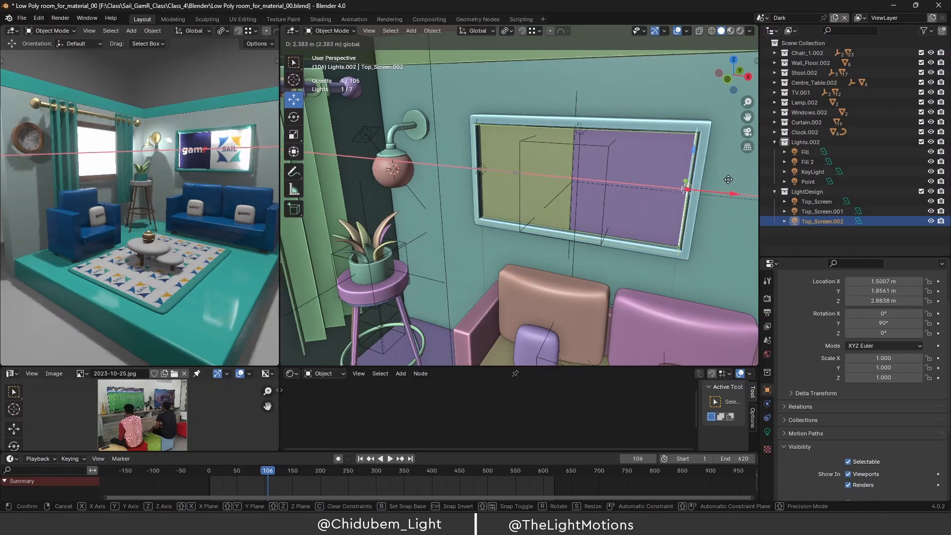
pyautogui.click(730, 180)
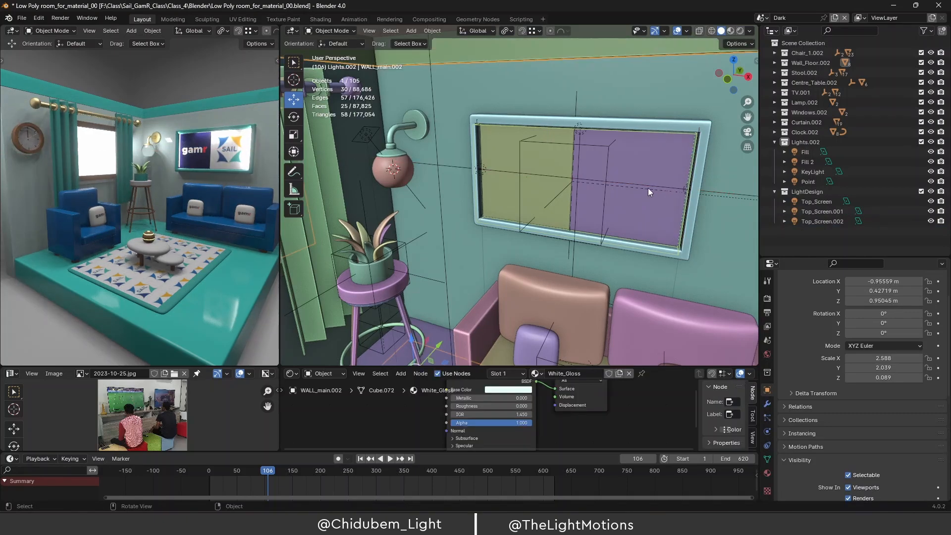
# Rename the light at the TV frame's right inner edge as Right_Screen.002.
pyautogui.moveTo(648, 188); pyautogui.dragTo(618, 192, button='middle')
pyautogui.click(825, 221)
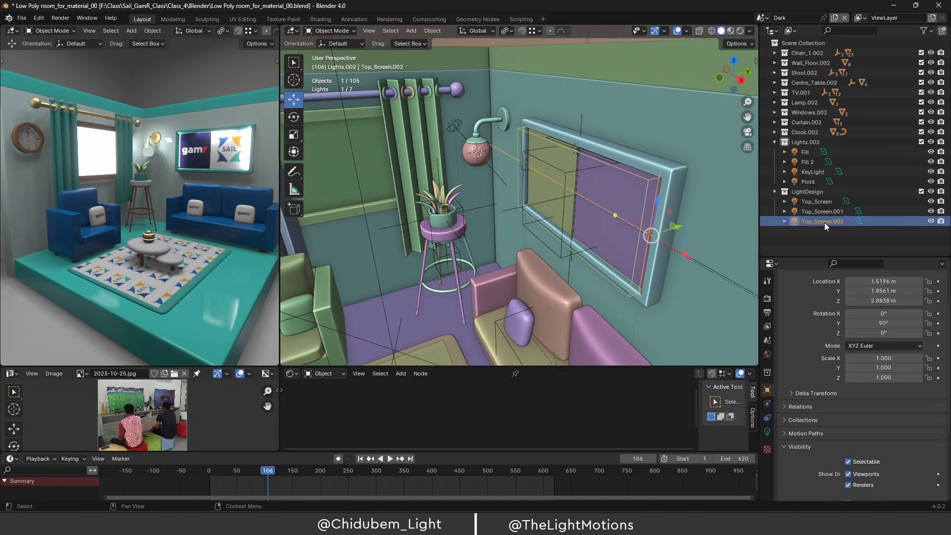
pyautogui.doubleClick(824, 222)
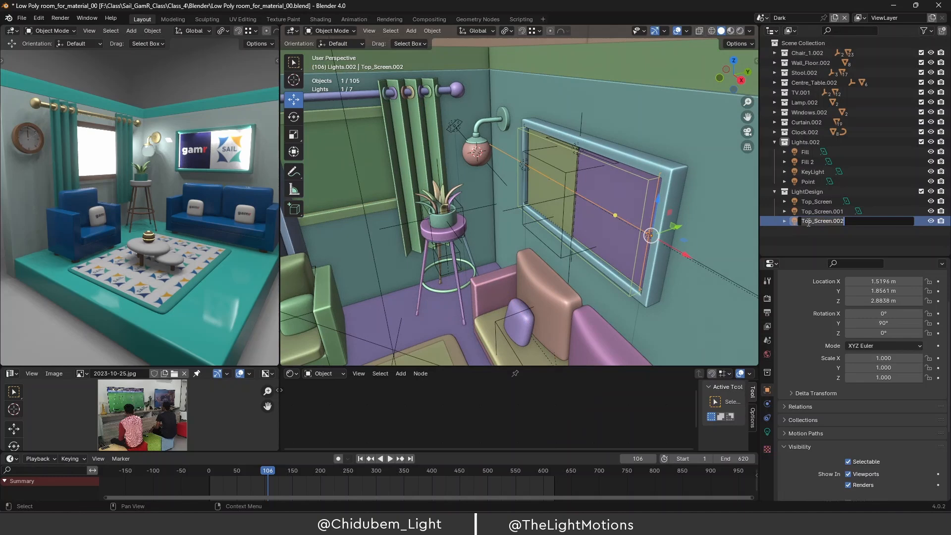
pyautogui.moveTo(811, 221); pyautogui.dragTo(795, 227)
pyautogui.write('Right')
pyautogui.press('Return')
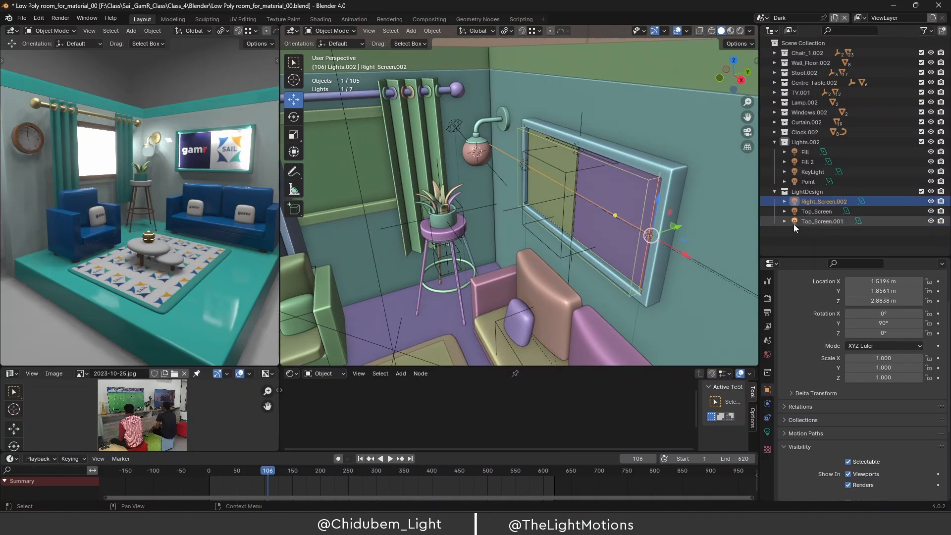
# Rename the light at the TV frame's left inner edge as Left_Screen.001.
pyautogui.click(811, 223)
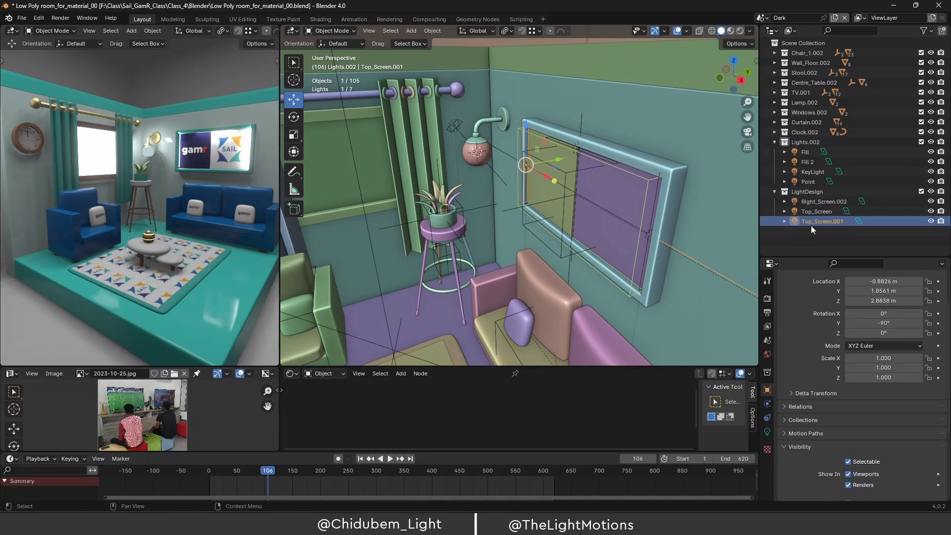
pyautogui.doubleClick(810, 225)
pyautogui.click(811, 221)
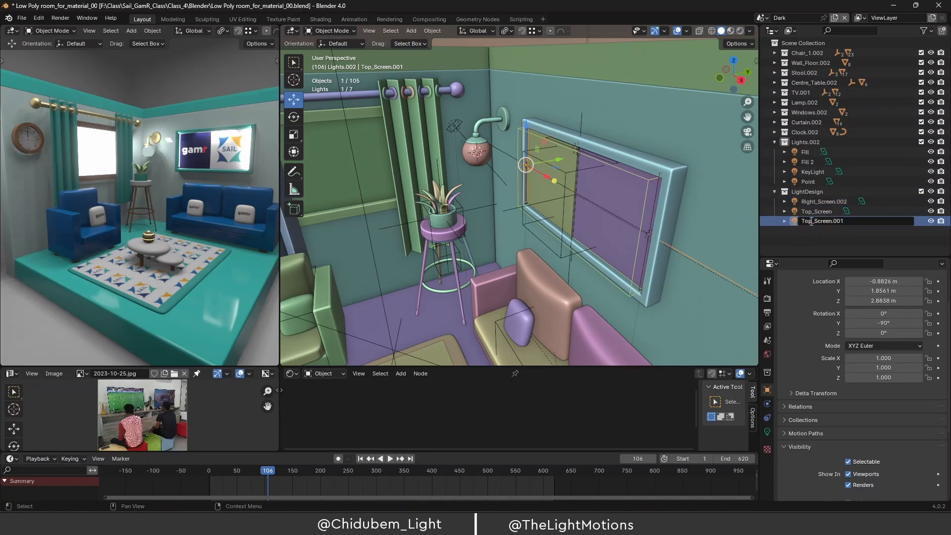
pyautogui.press('BackSpace')
pyautogui.press('BackSpace')
pyautogui.press('BackSpace')
pyautogui.write('Left')
pyautogui.press('Return')
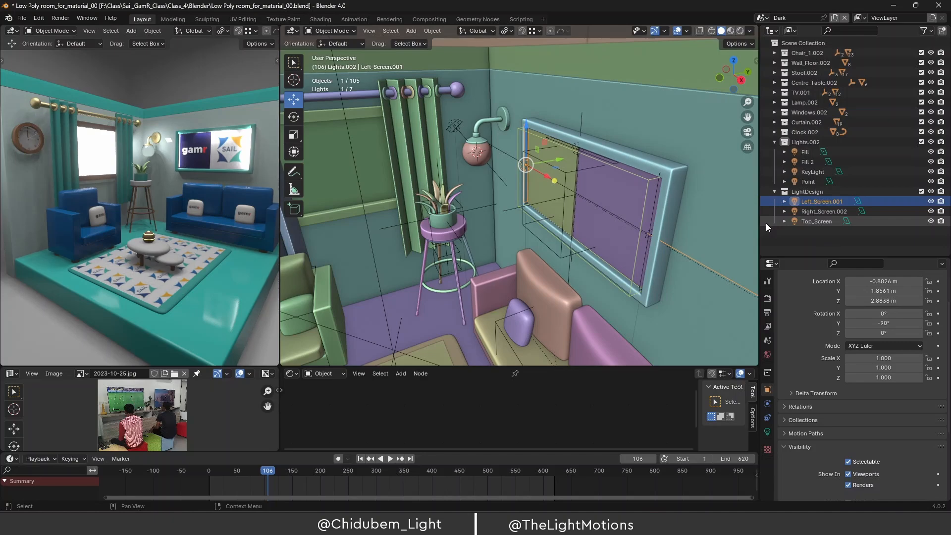
# Make the Top_Screen light's data single-user and set its Size X to 2.3 m to span the TV frame's width.
pyautogui.click(808, 221)
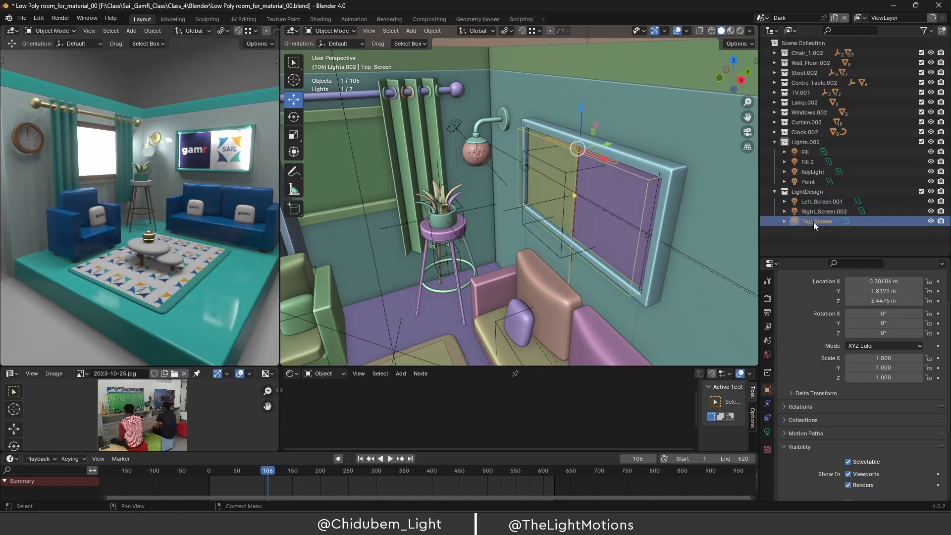
pyautogui.moveTo(644, 185); pyautogui.dragTo(564, 175, button='middle')
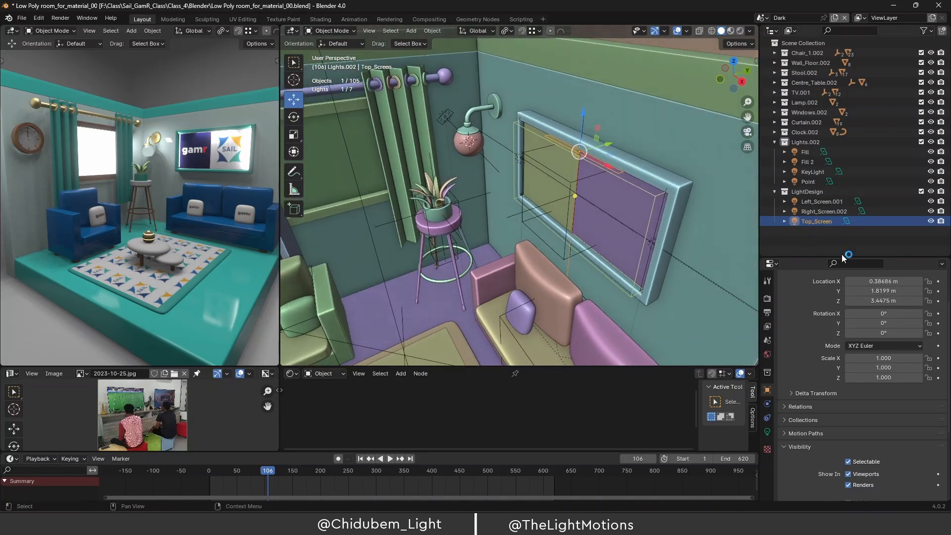
pyautogui.click(822, 211)
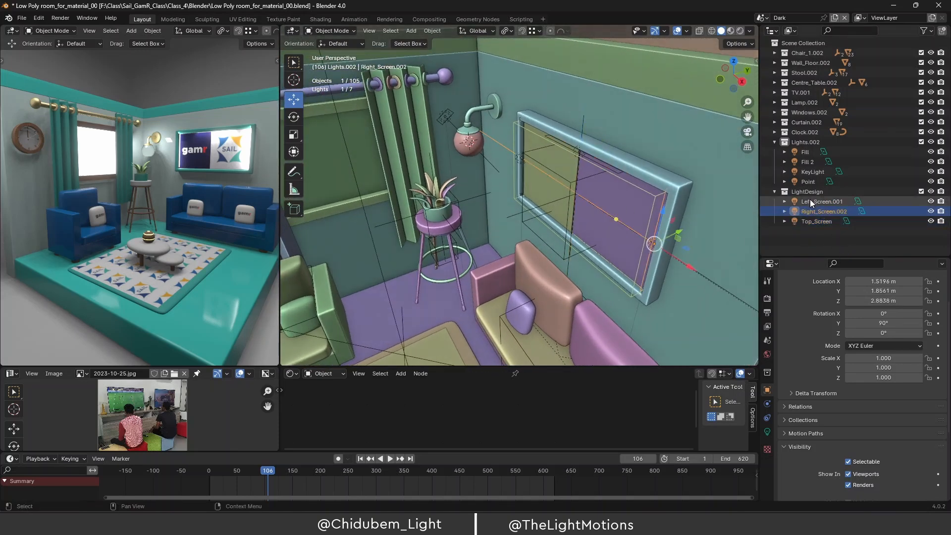
pyautogui.click(813, 200)
pyautogui.moveTo(639, 181); pyautogui.dragTo(610, 173, button='middle')
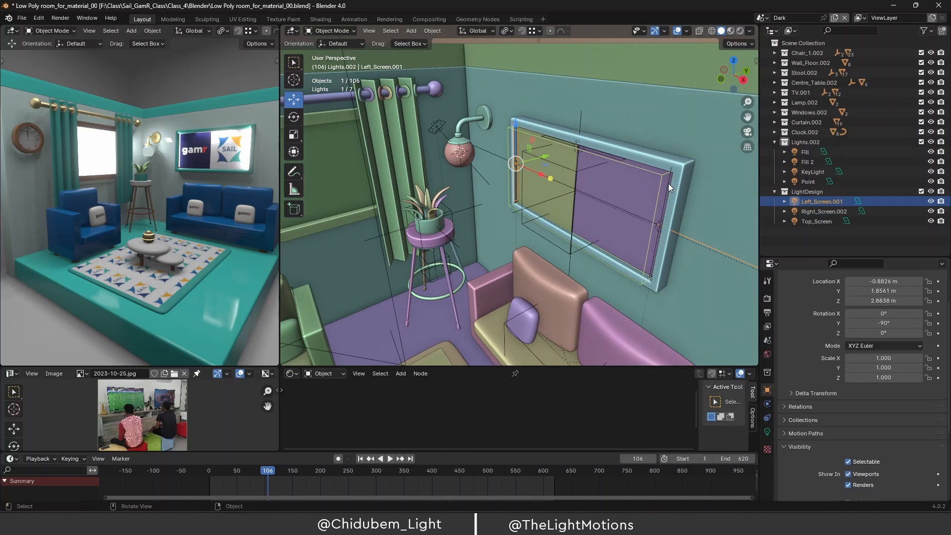
pyautogui.click(668, 184)
pyautogui.click(622, 158)
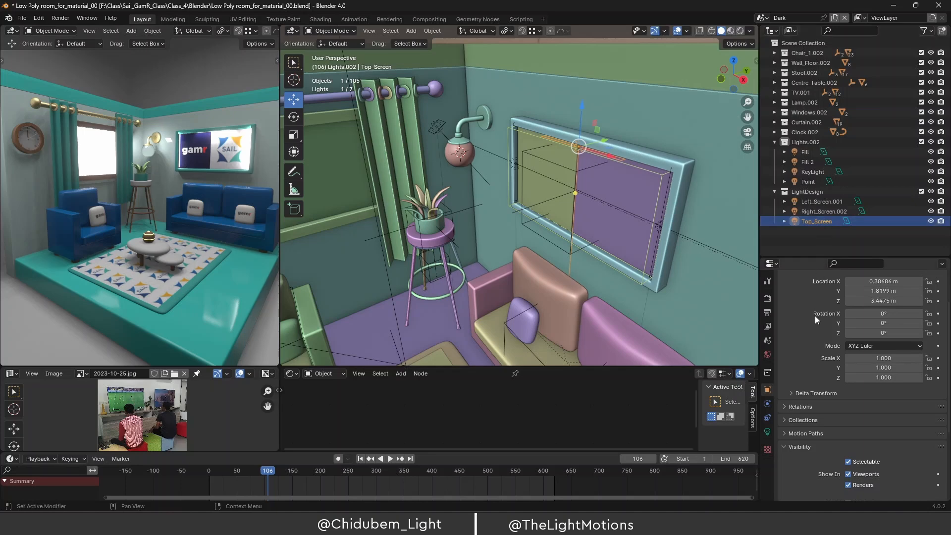
pyautogui.scroll(3, 815, 316)
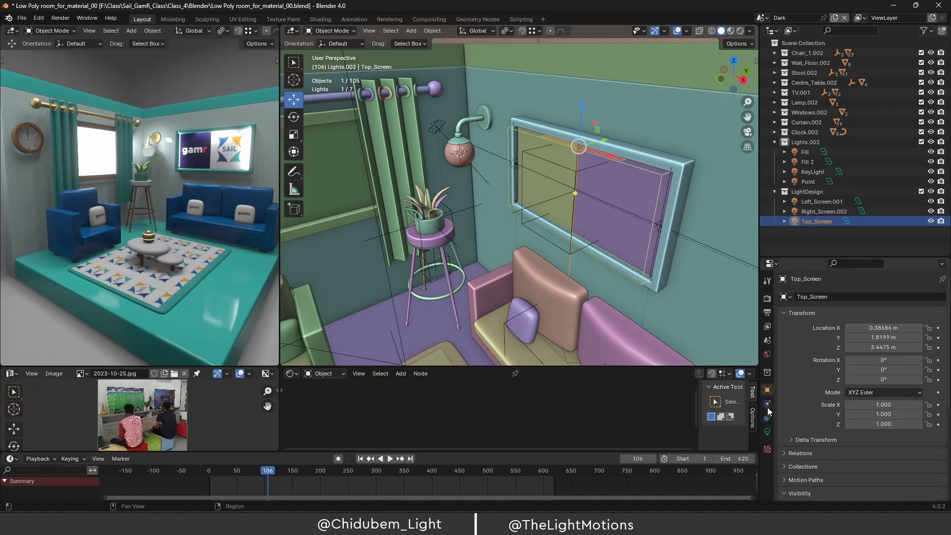
pyautogui.click(768, 433)
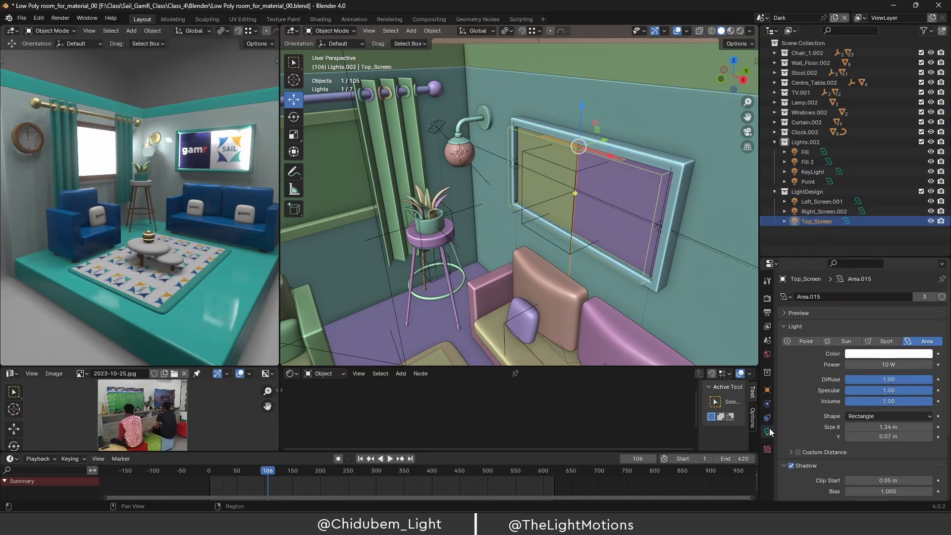
pyautogui.click(926, 297)
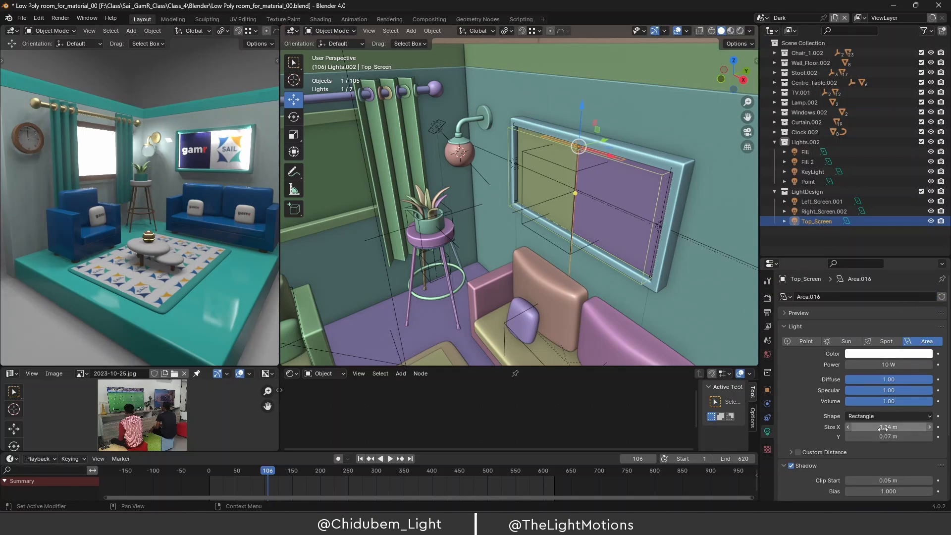
pyautogui.moveTo(889, 427); pyautogui.dragTo(929, 427)
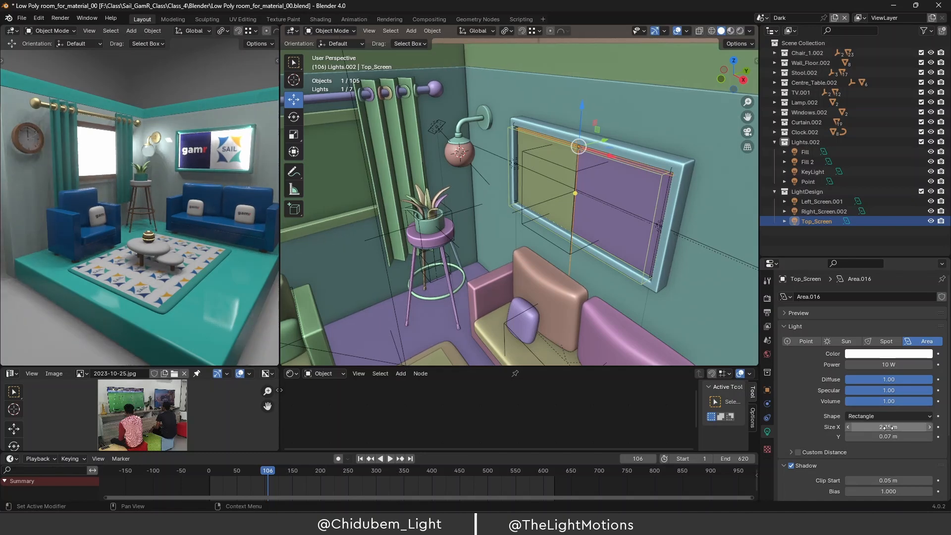
pyautogui.moveTo(887, 427); pyautogui.dragTo(880, 427)
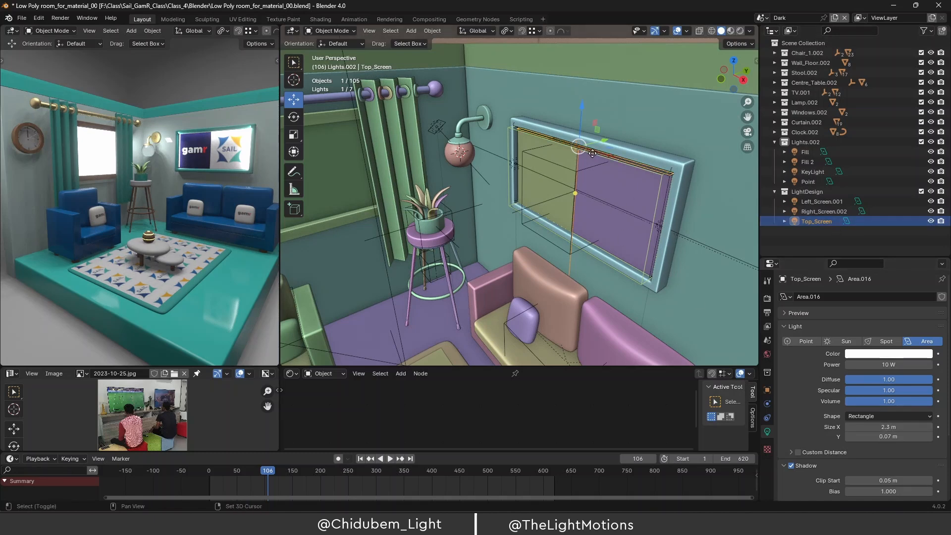
pyautogui.hotkey('shift', 'd')
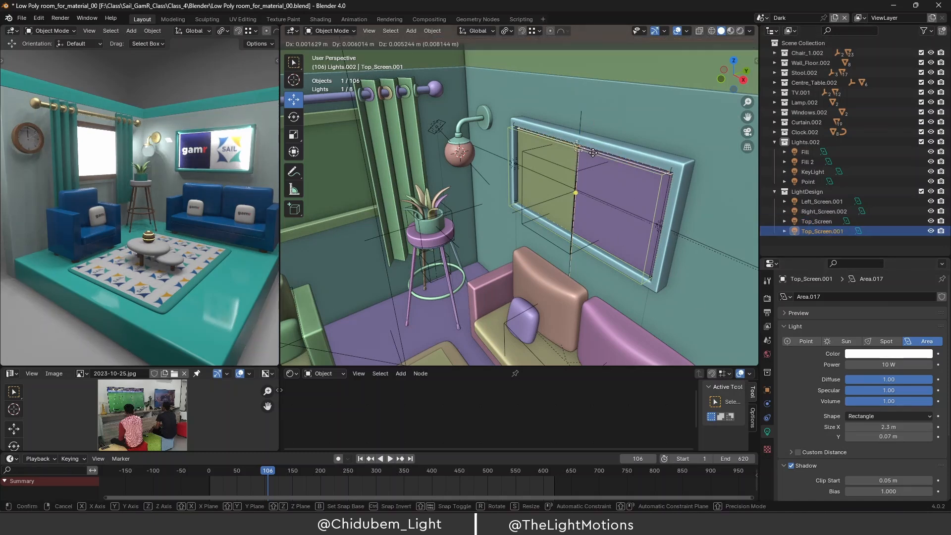
pyautogui.rightClick(594, 152)
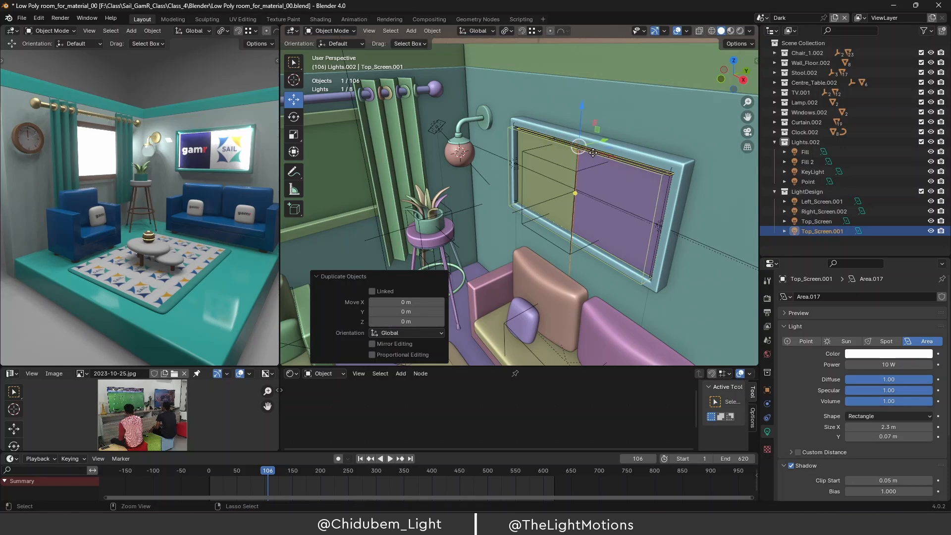
pyautogui.hotkey('ctrl', 'z')
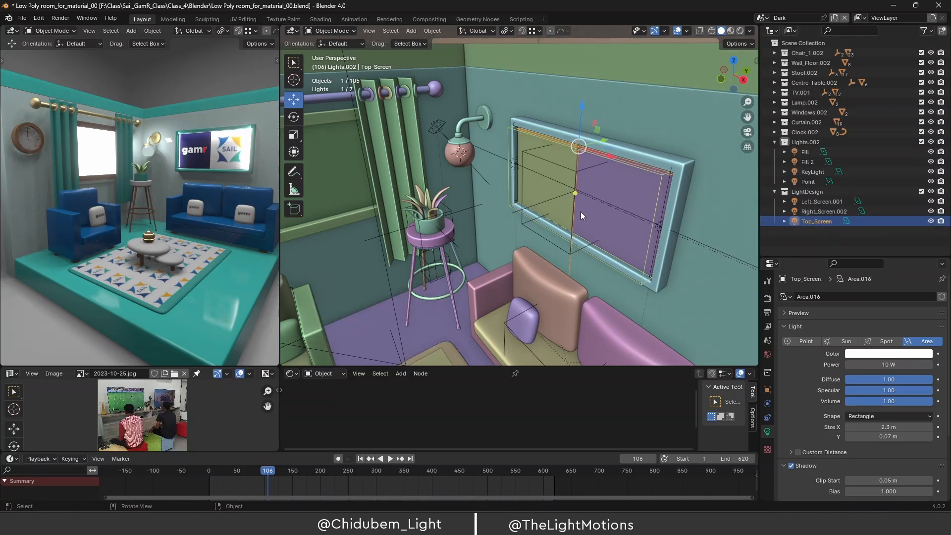
# Make a linked duplicate of the Top_Screen light in place and rotate it -180° about the global Y axis.
pyautogui.hotkey('alt', 'd')
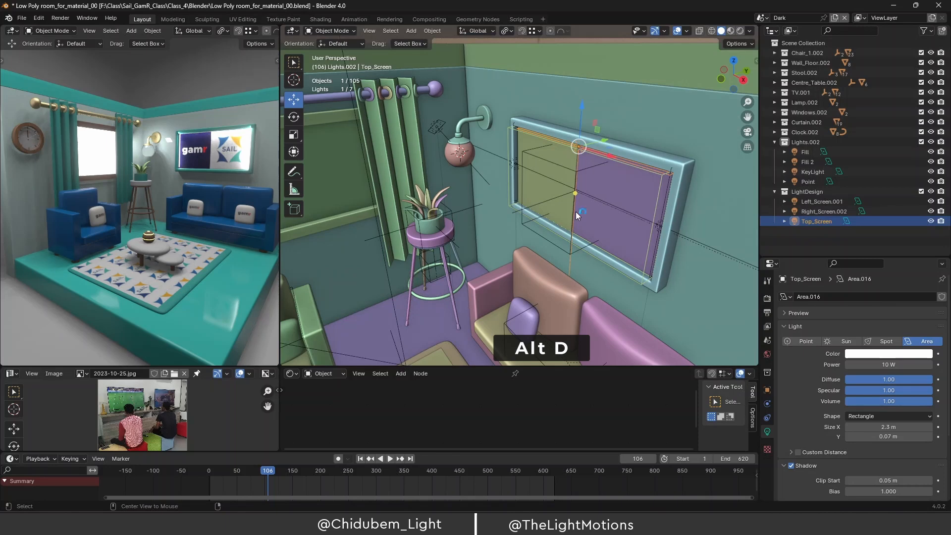
pyautogui.press('Escape')
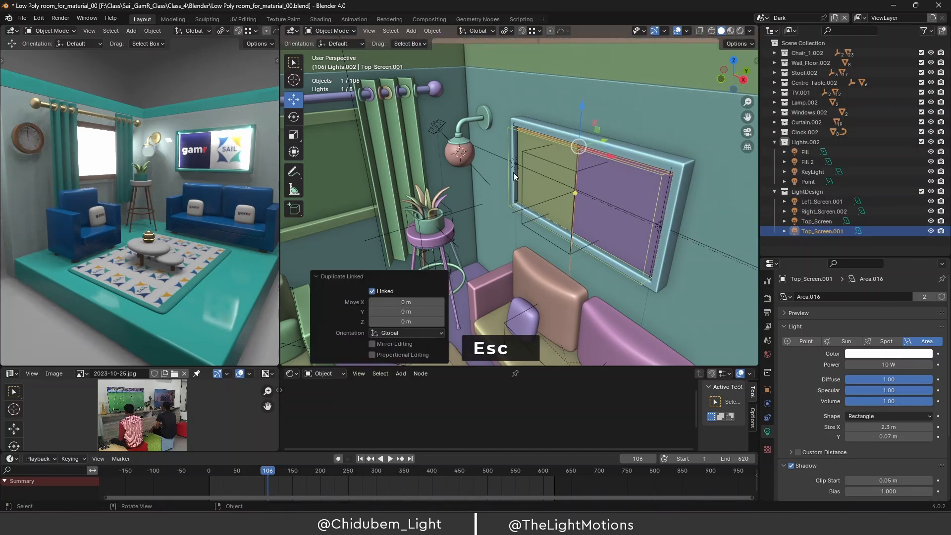
pyautogui.press('KP_1')
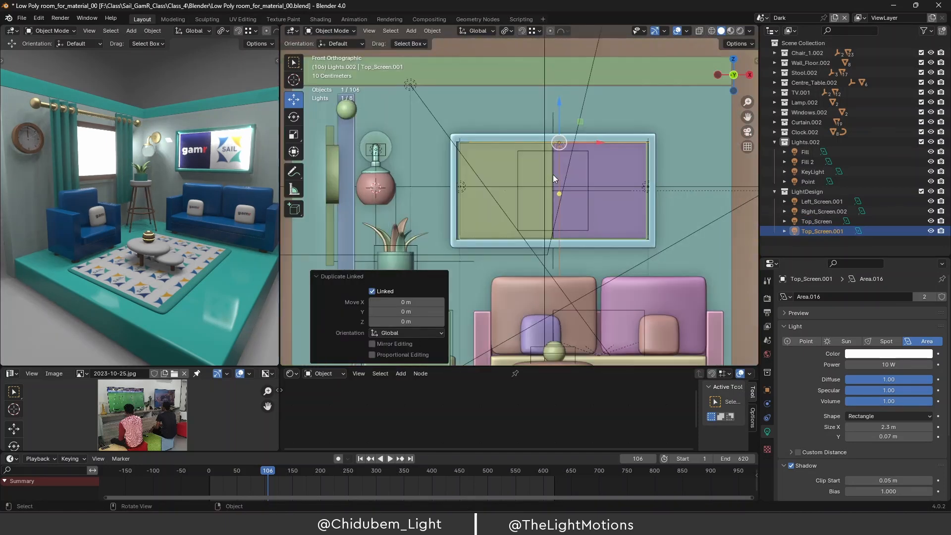
pyautogui.click(293, 118)
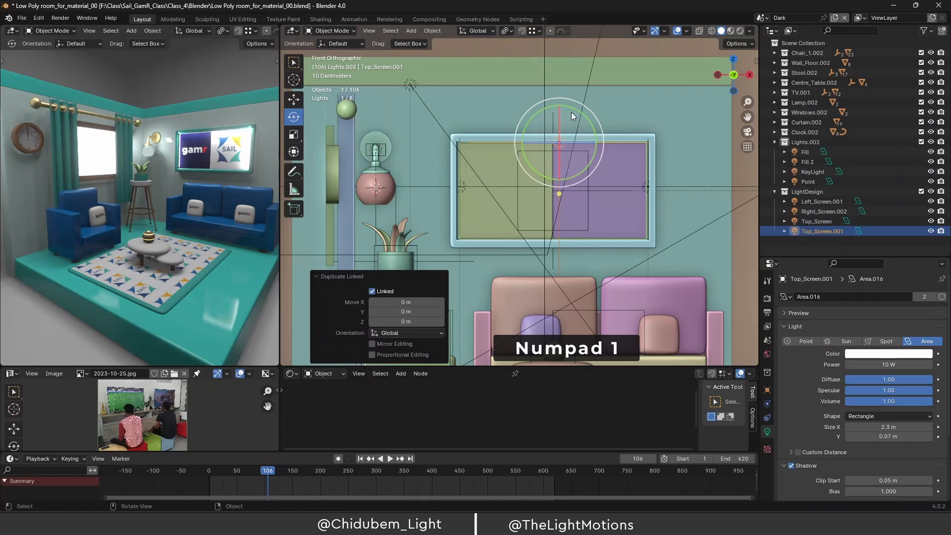
pyautogui.moveTo(574, 111); pyautogui.dragTo(552, 166)
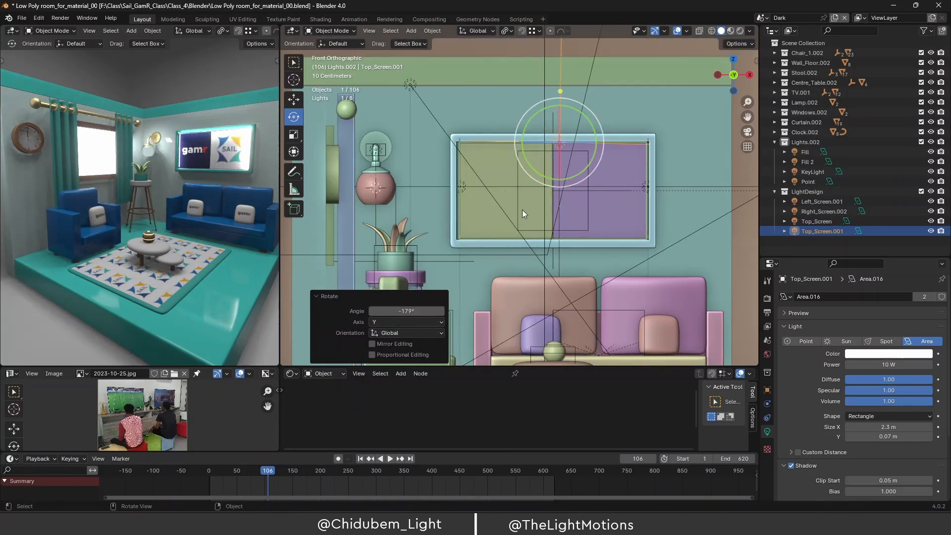
pyautogui.click(418, 312)
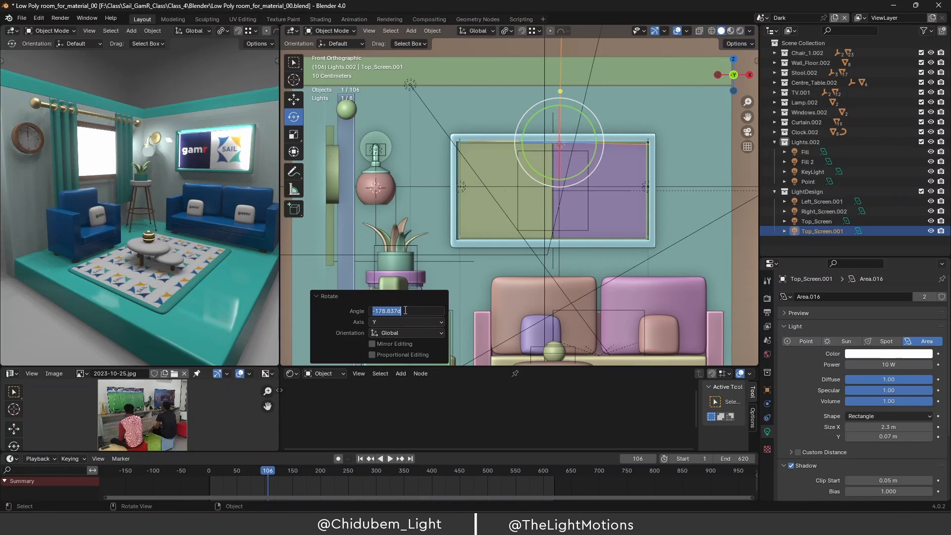
pyautogui.write('-180')
pyautogui.press('Return')
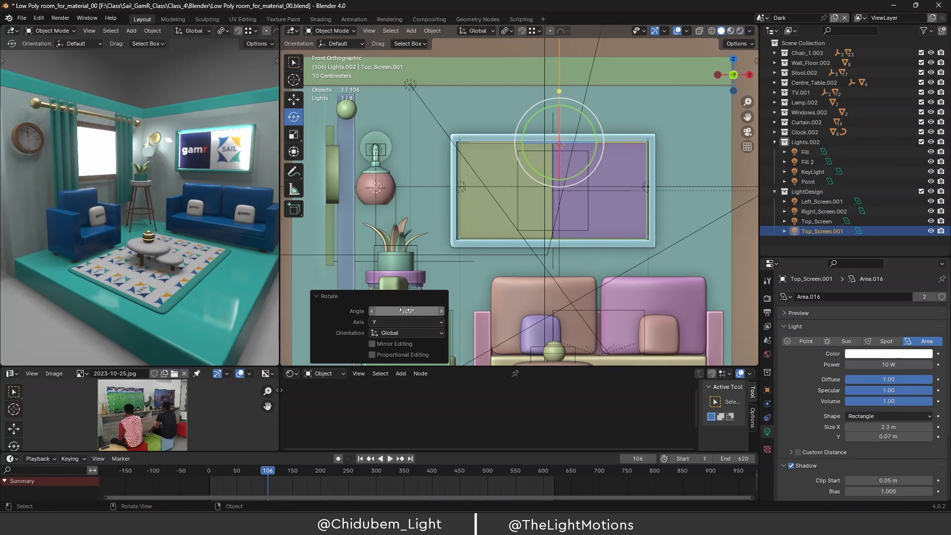
# Move the flipped light down about 1.25 m to the TV frame's bottom inner edge and shift it about -0.11 m along X.
pyautogui.click(296, 101)
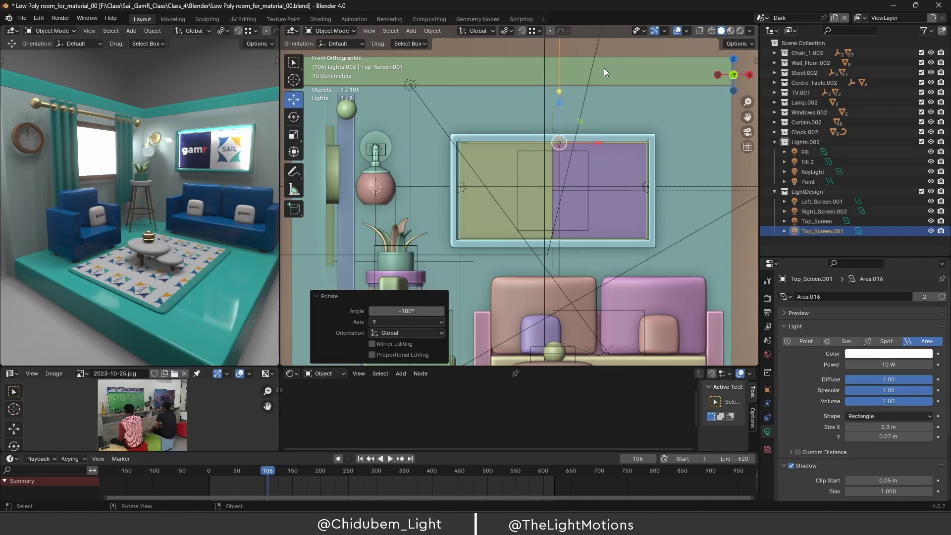
pyautogui.moveTo(560, 104); pyautogui.dragTo(573, 204)
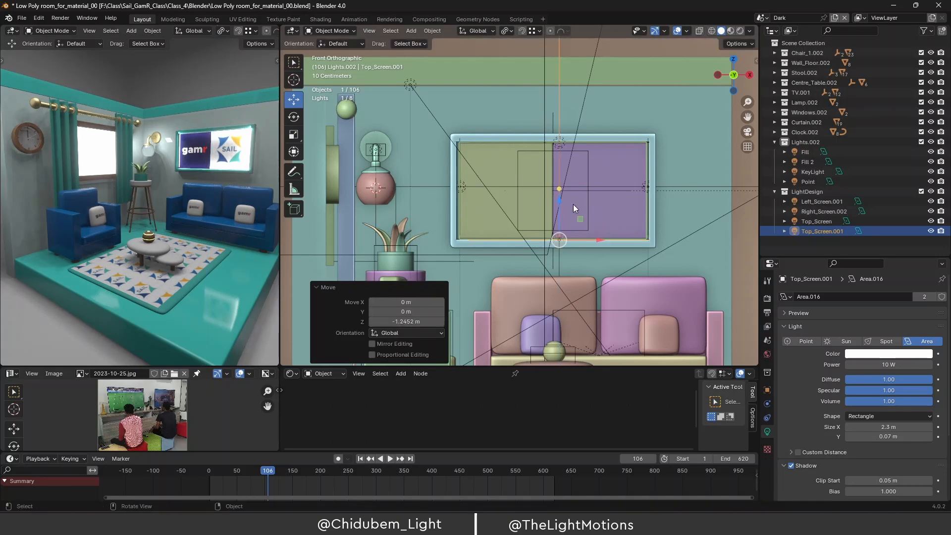
pyautogui.scroll(2, 573, 204)
pyautogui.scroll(-1, 597, 219)
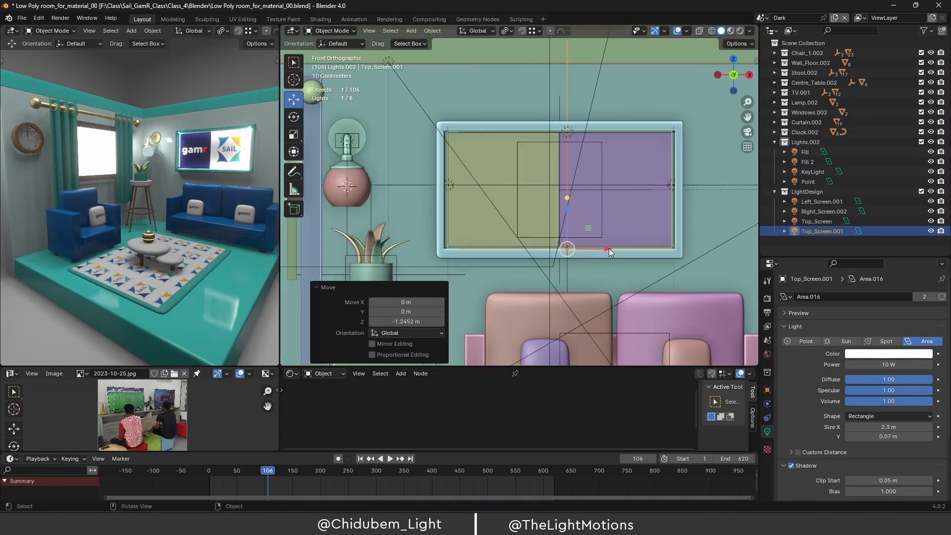
pyautogui.moveTo(608, 248); pyautogui.dragTo(598, 249)
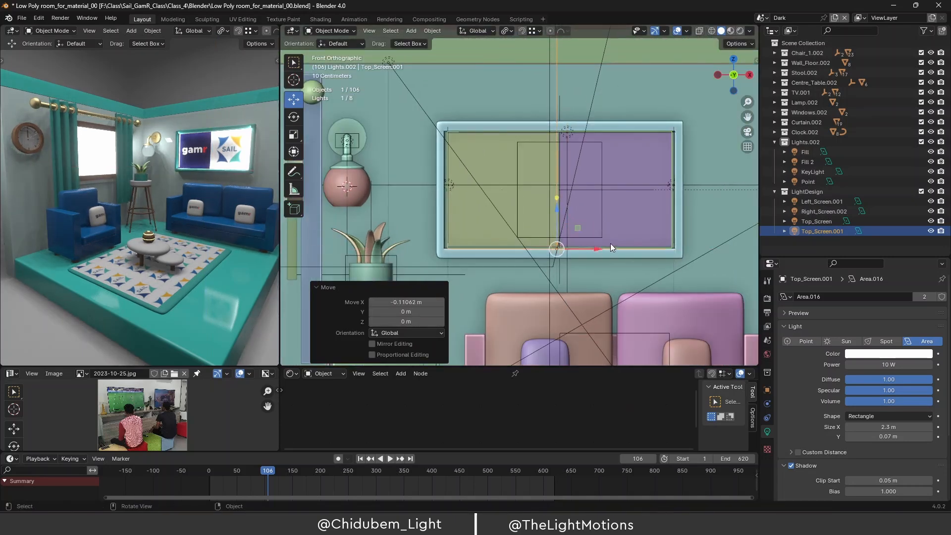
pyautogui.moveTo(615, 177); pyautogui.dragTo(533, 209, button='middle')
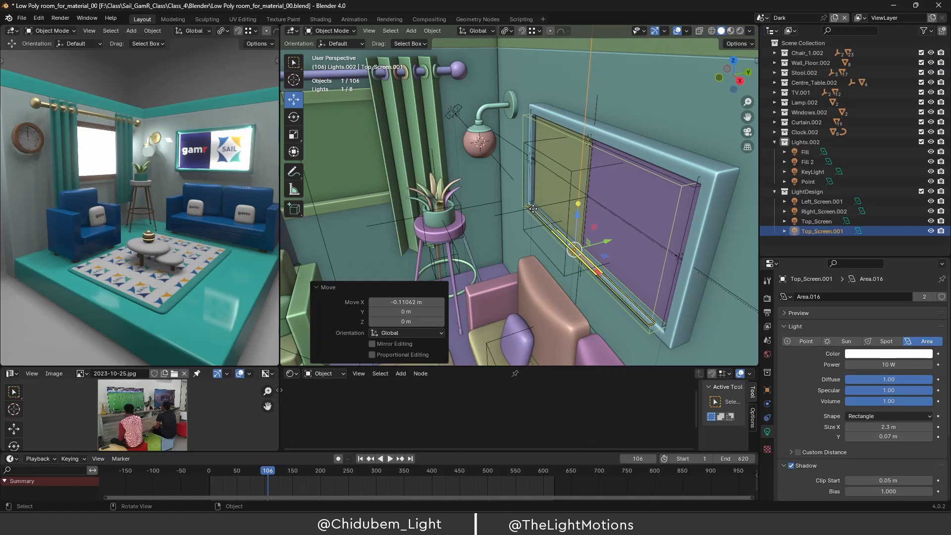
# Copy the hex colour B9C06E from the Emission_Box material of the centre table's diffuser sphere.
pyautogui.scroll(3, 148, 237)
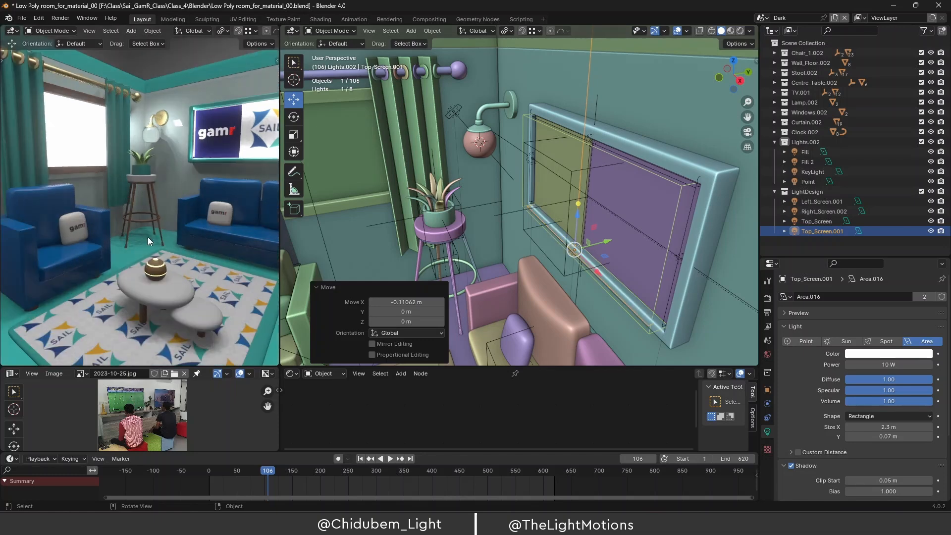
pyautogui.click(157, 269)
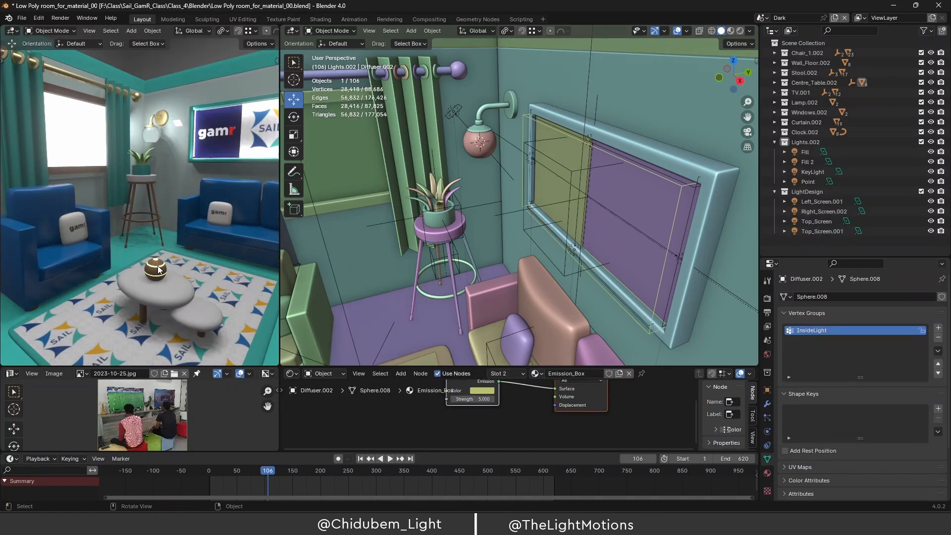
pyautogui.click(161, 270)
pyautogui.click(768, 473)
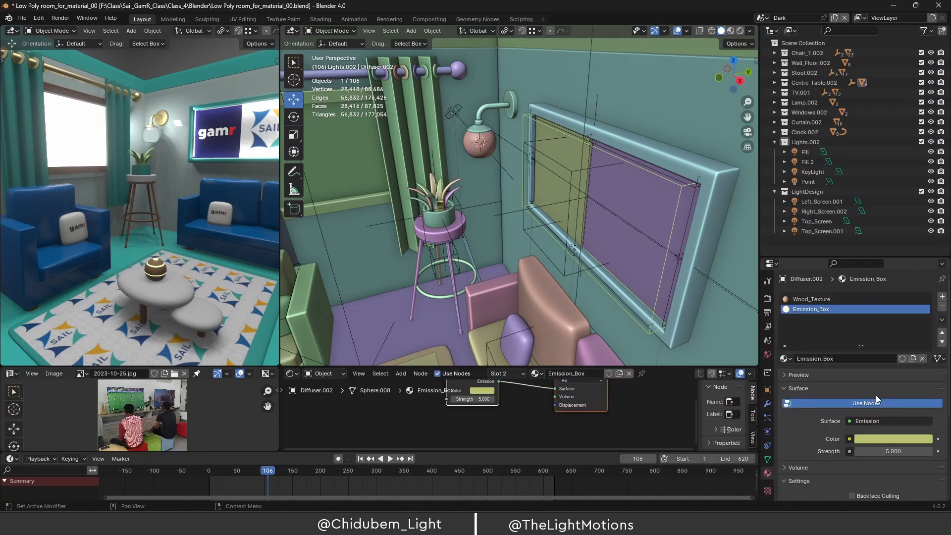
pyautogui.click(871, 439)
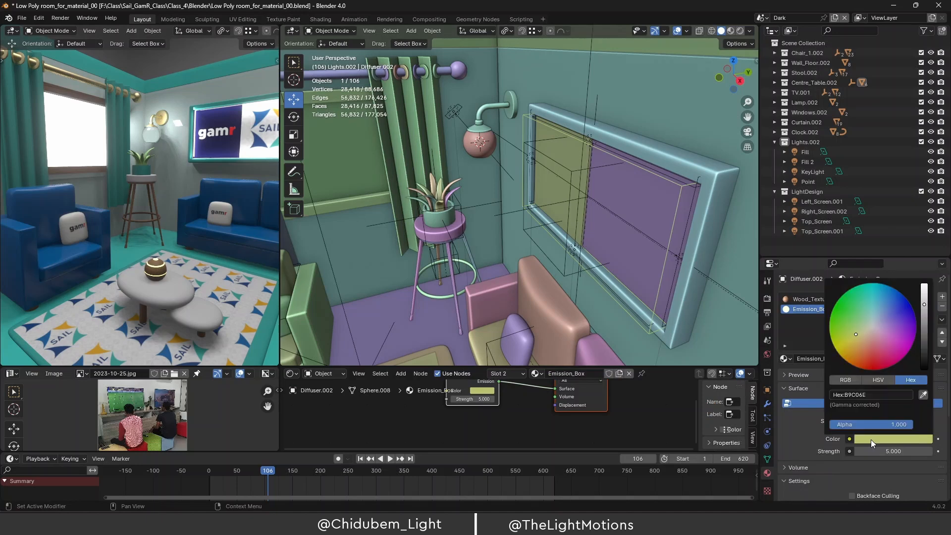
pyautogui.click(873, 395)
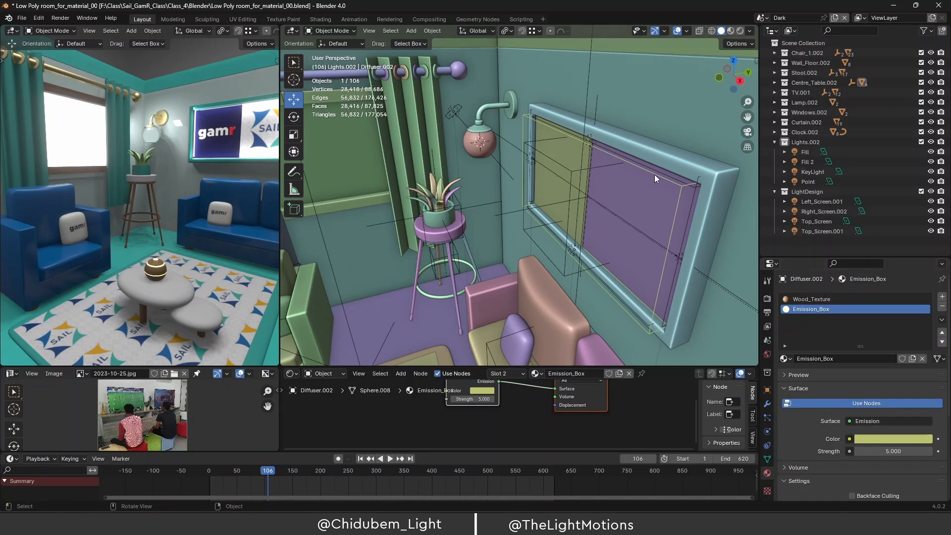
# Set the colour of the Top_Screen.001 light at the TV frame's lower edge to hex B9C06E.
pyautogui.click(816, 231)
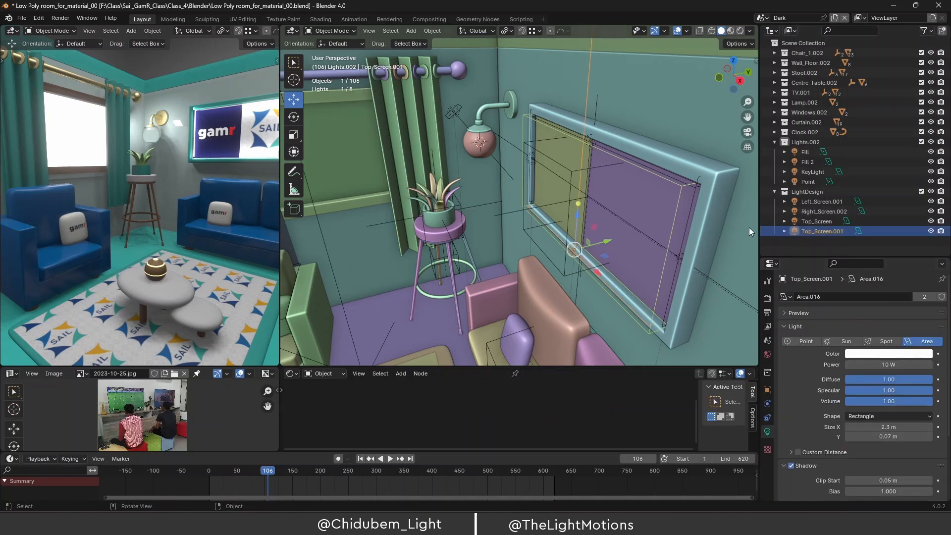
pyautogui.moveTo(635, 262); pyautogui.dragTo(610, 273, button='middle')
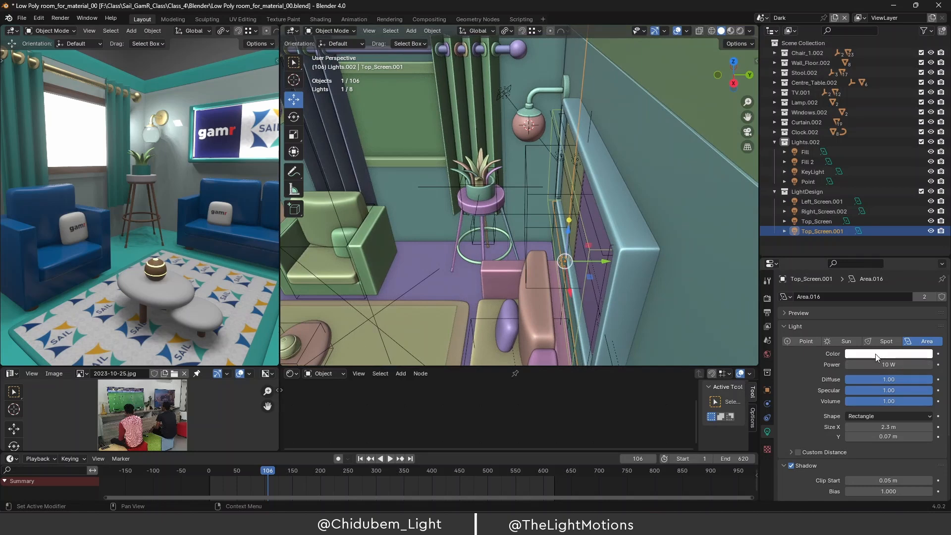
pyautogui.click(877, 355)
pyautogui.click(872, 319)
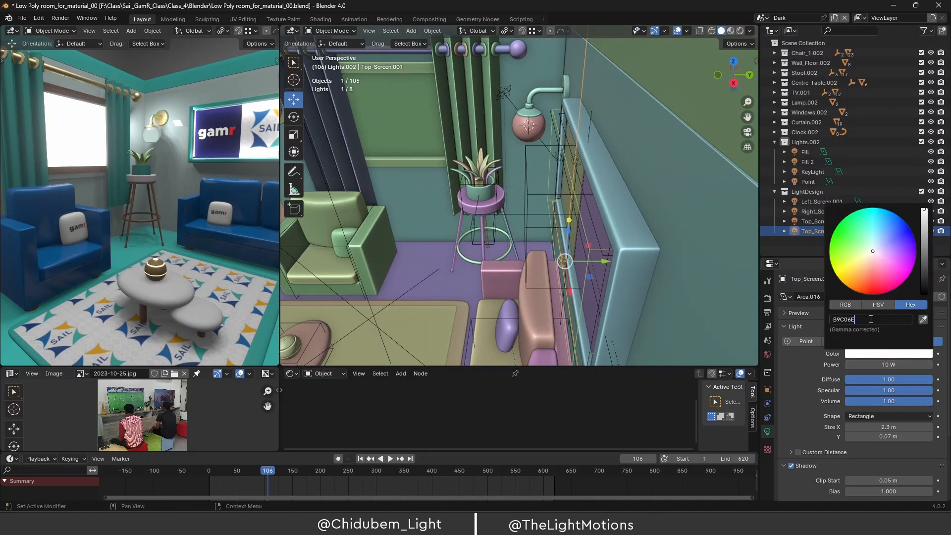
pyautogui.press('Return')
pyautogui.scroll(-3, 170, 164)
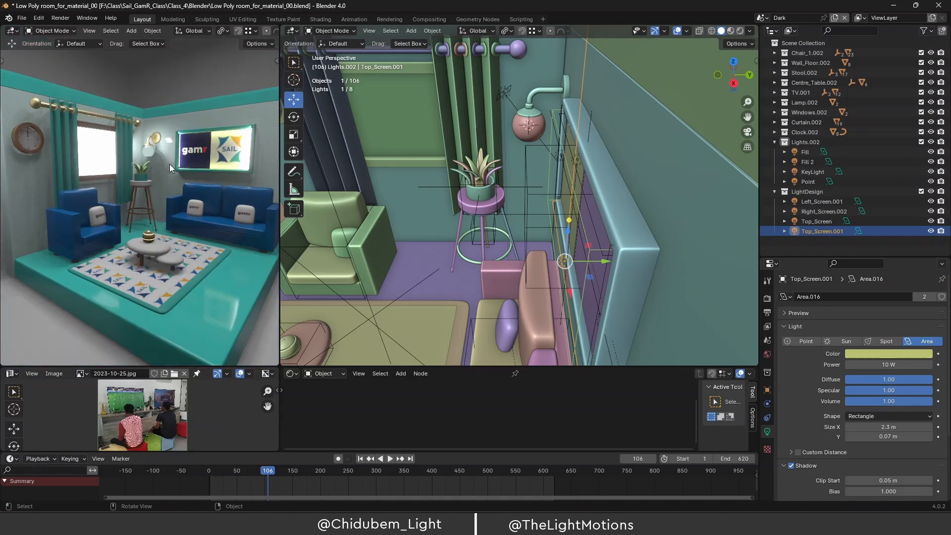
pyautogui.moveTo(169, 164)
pyautogui.mouseDown(button='middle')
pyautogui.moveTo(196, 170)
pyautogui.moveTo(144, 175)
pyautogui.moveTo(160, 170)
pyautogui.mouseUp(button='middle')
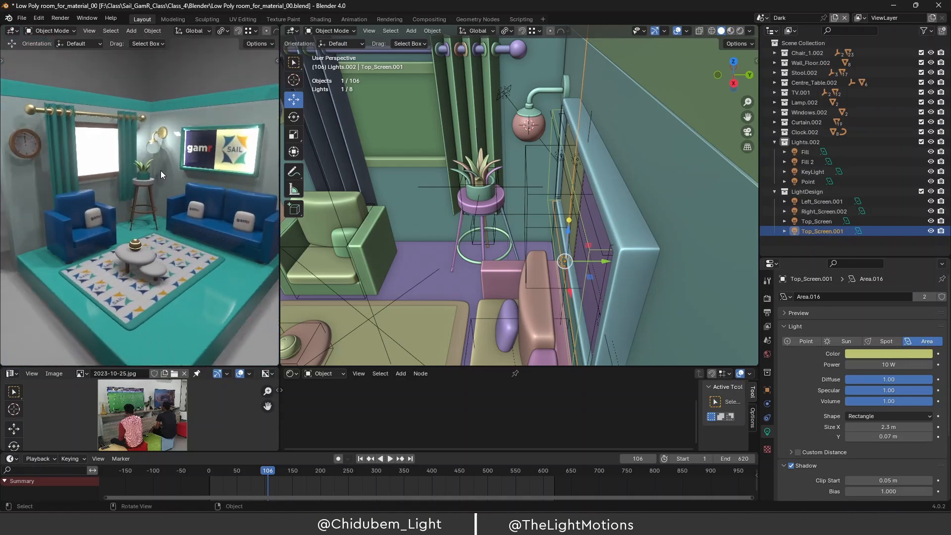
# Set the colour of the Right_Screen.002 light to the same hex B9C06E.
pyautogui.click(604, 280)
pyautogui.moveTo(606, 279); pyautogui.dragTo(624, 280, button='middle')
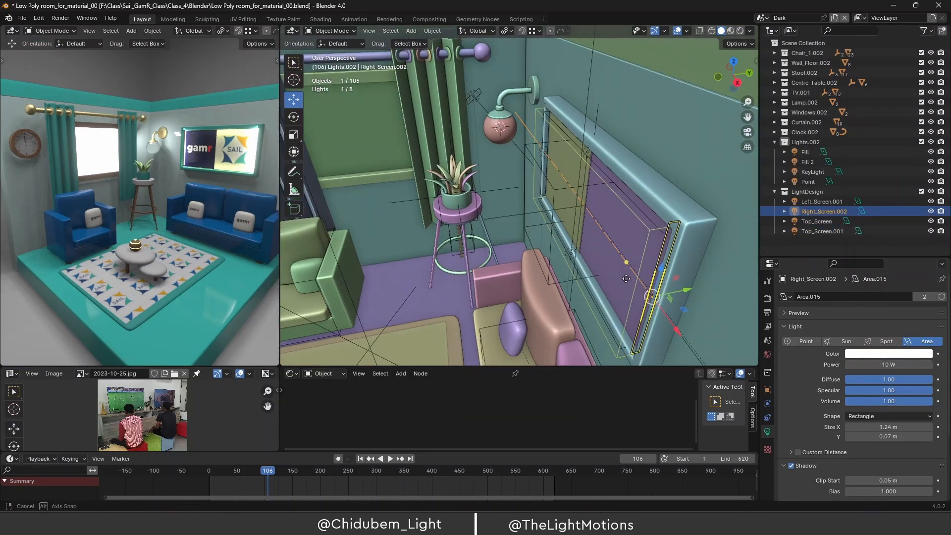
pyautogui.click(865, 357)
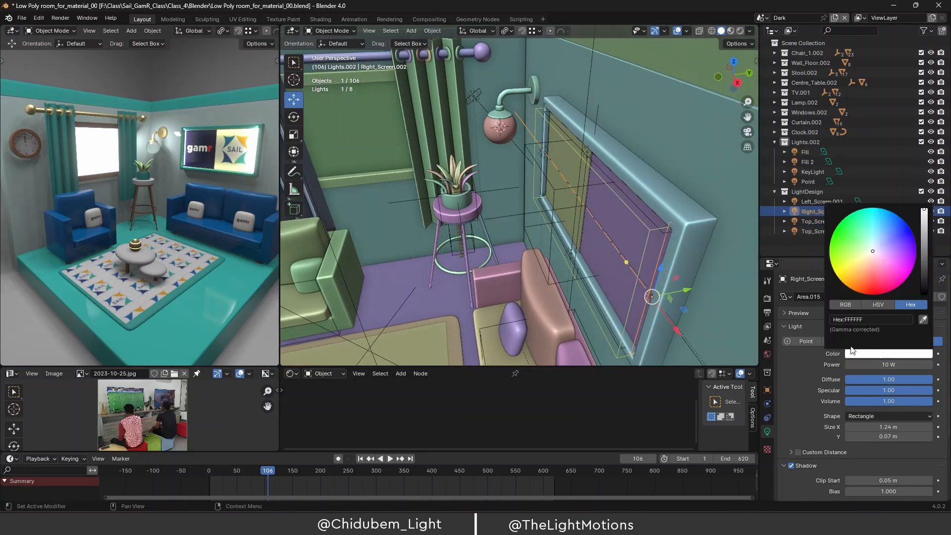
pyautogui.click(876, 318)
pyautogui.press('Return')
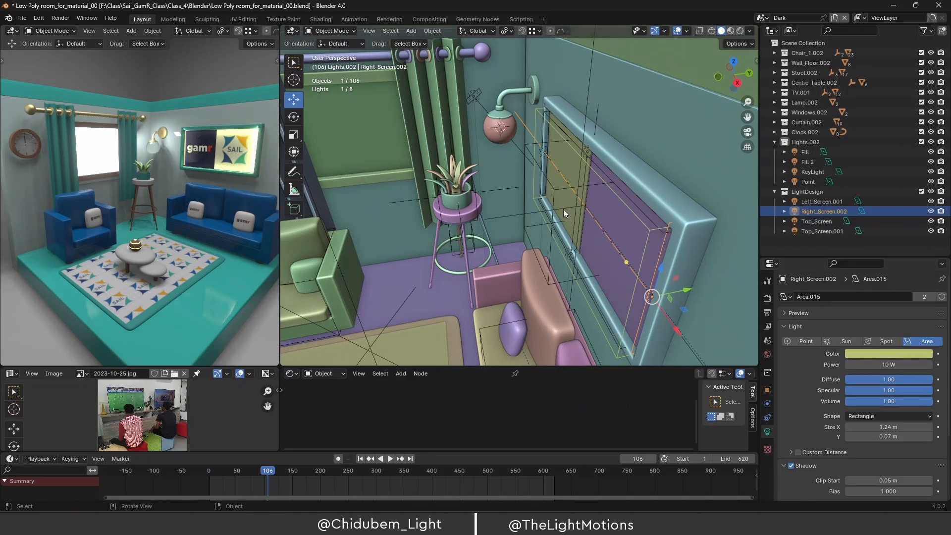
# Shift the Right_Screen.002 light about -0.018 m along X and check the glow in the rendered view.
pyautogui.moveTo(579, 192); pyautogui.dragTo(685, 199, button='middle')
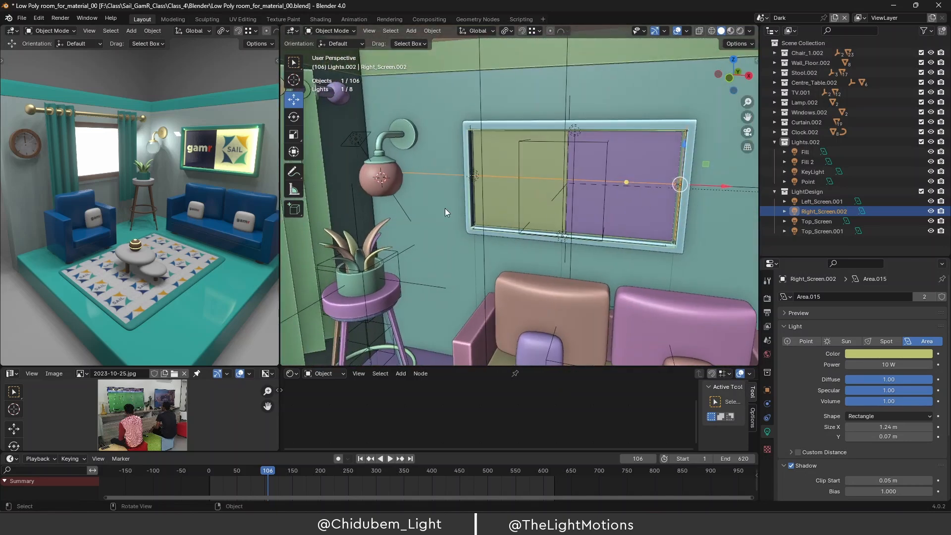
pyautogui.moveTo(215, 187); pyautogui.dragTo(242, 184, button='middle')
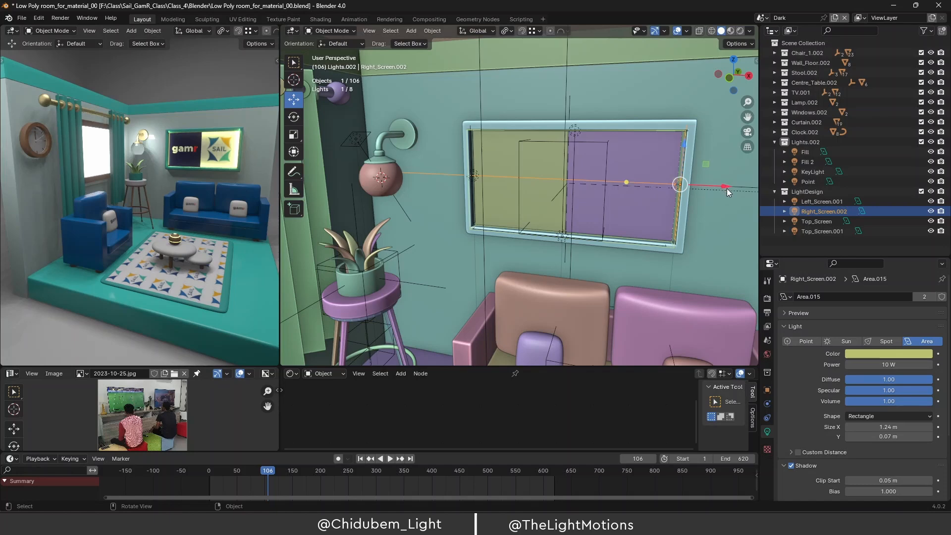
pyautogui.moveTo(726, 186); pyautogui.dragTo(721, 186)
pyautogui.moveTo(263, 187); pyautogui.dragTo(187, 204, button='middle')
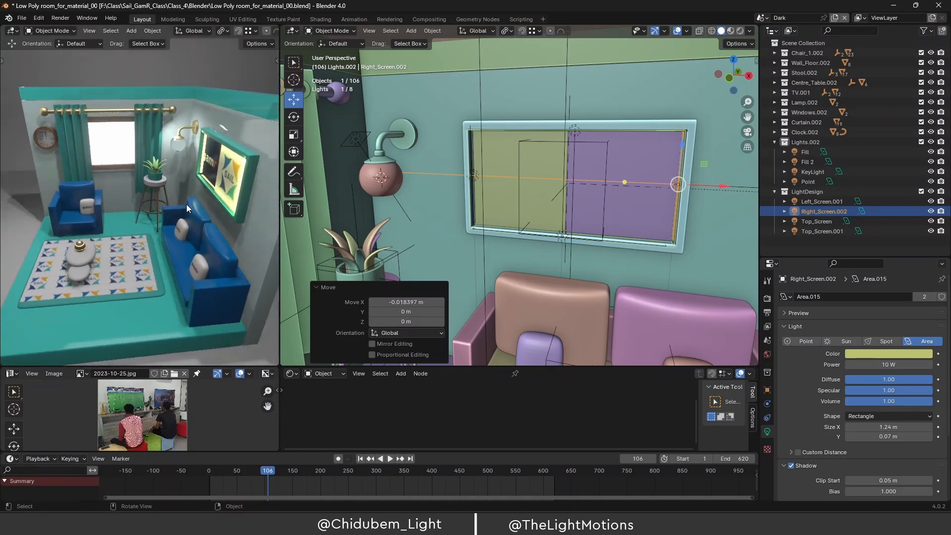
# Rename the Top_Screen.001 light at the TV frame's lower edge as Bottom_Screen.001.
pyautogui.click(478, 230)
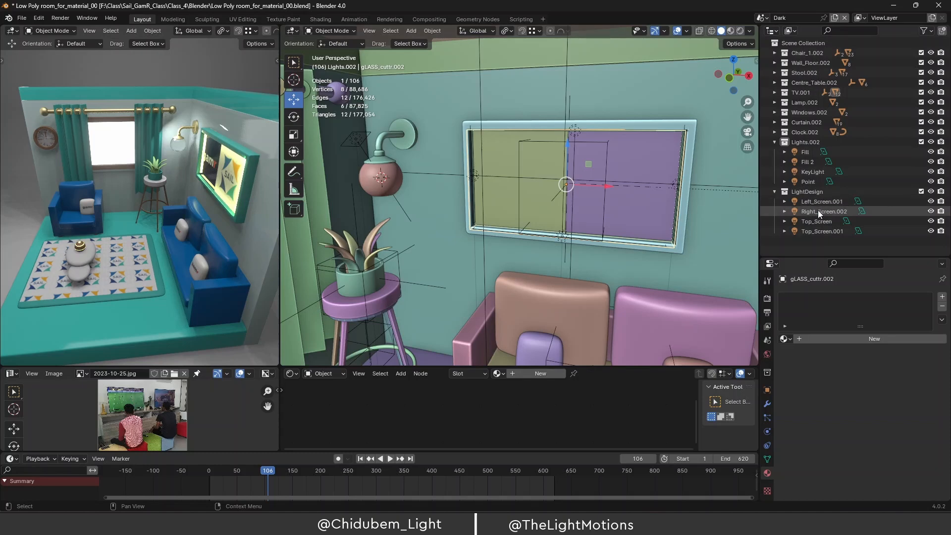
pyautogui.click(821, 231)
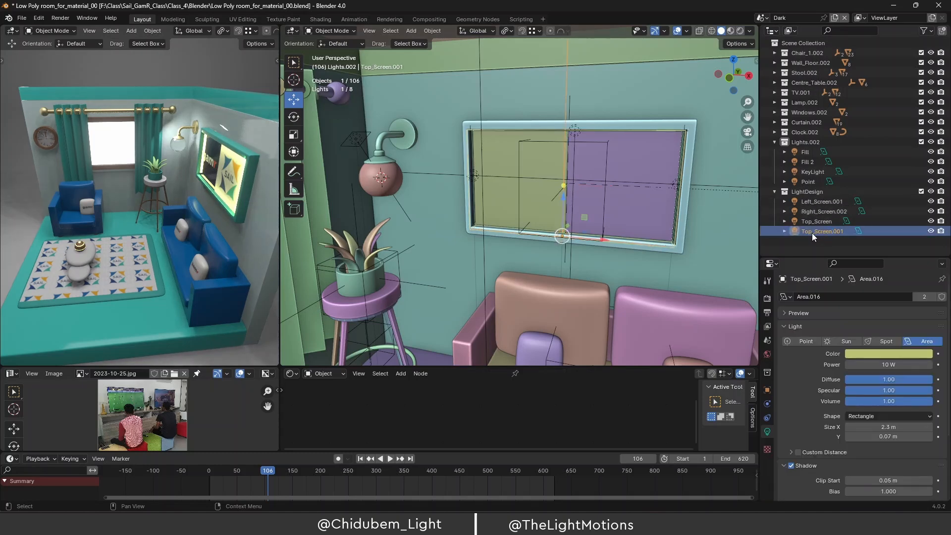
pyautogui.doubleClick(813, 233)
pyautogui.click(809, 231)
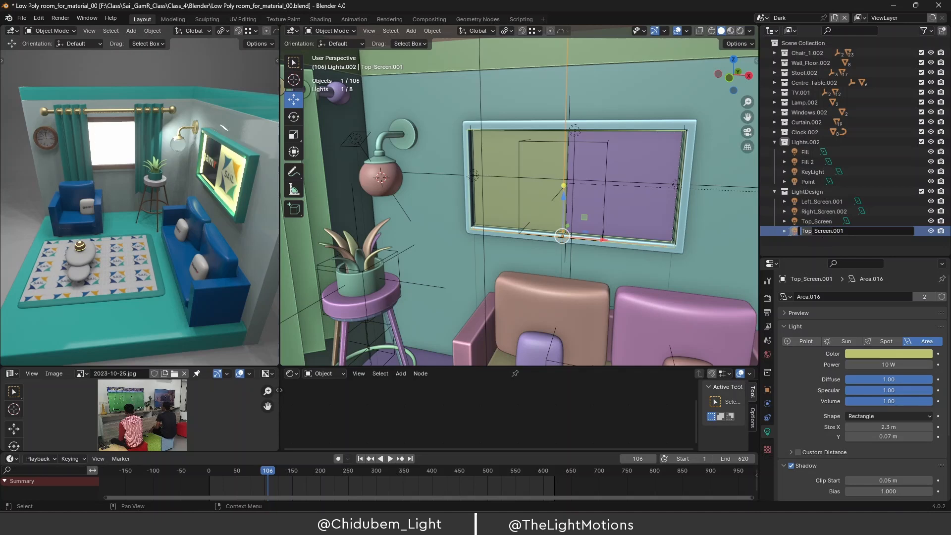
pyautogui.press('Delete')
pyautogui.press('Delete')
pyautogui.press('Delete')
pyautogui.write('B')
pyautogui.press('Return')
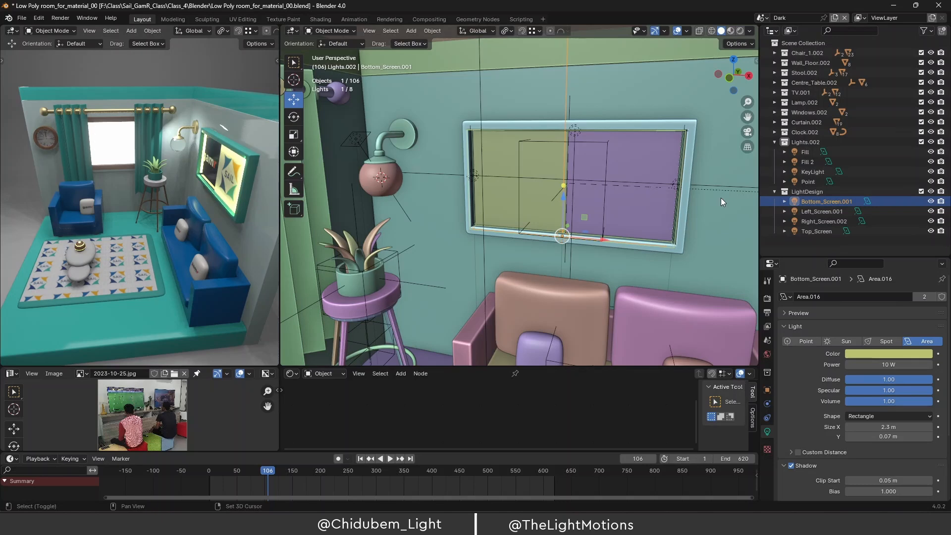
# Duplicate the Bottom_Screen.001 light with its own data and move the copy down about 1.77 m behind the sofa.
pyautogui.hotkey('shift', 'd')
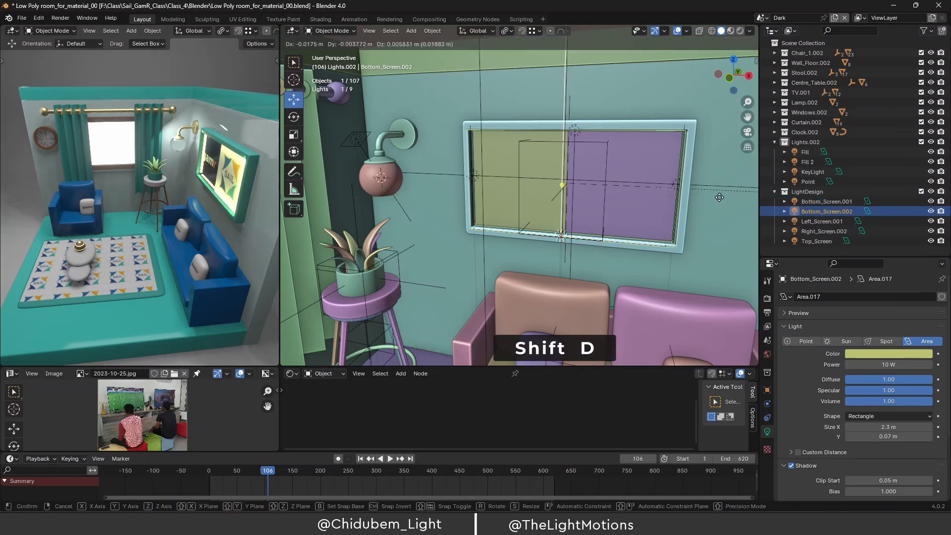
pyautogui.rightClick(720, 197)
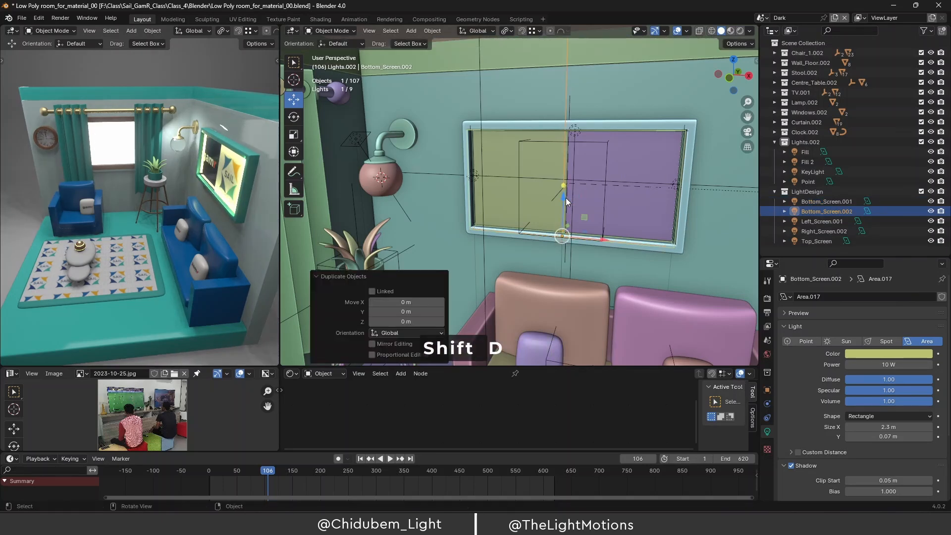
pyautogui.moveTo(564, 197); pyautogui.dragTo(556, 335)
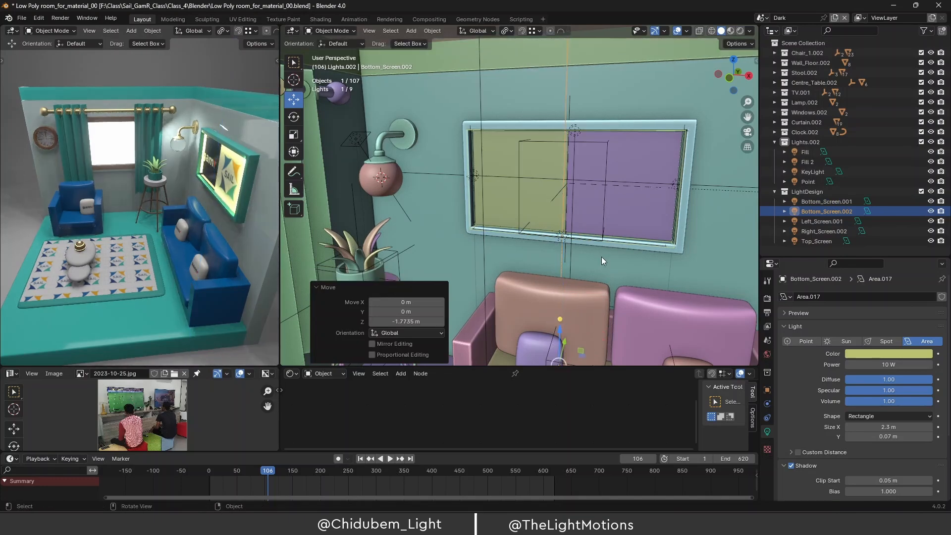
# Lower the duplicated light about 0.32 m in the right orthographic view, toward the floor.
pyautogui.moveTo(602, 256); pyautogui.dragTo(524, 226, button='middle')
pyautogui.scroll(-6, 534, 262)
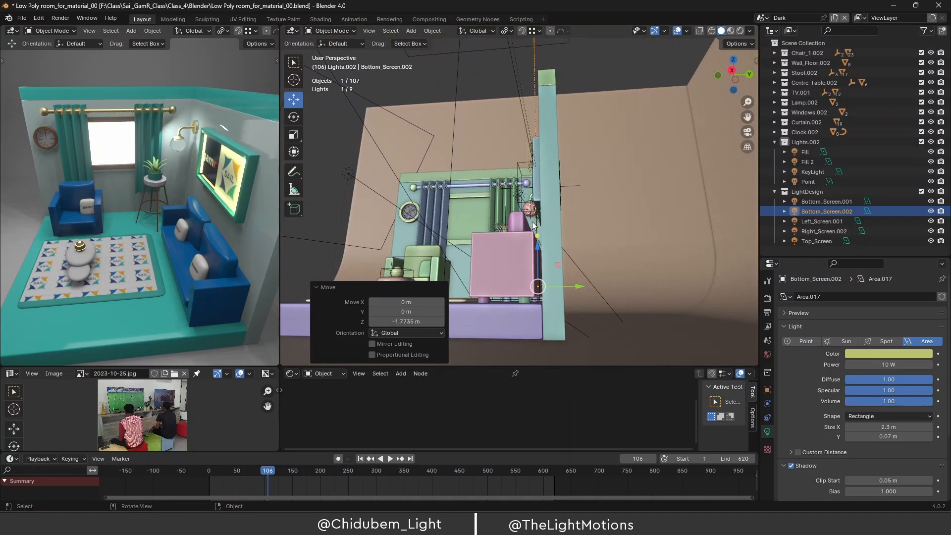
pyautogui.press('KP_3')
pyautogui.scroll(2, 532, 288)
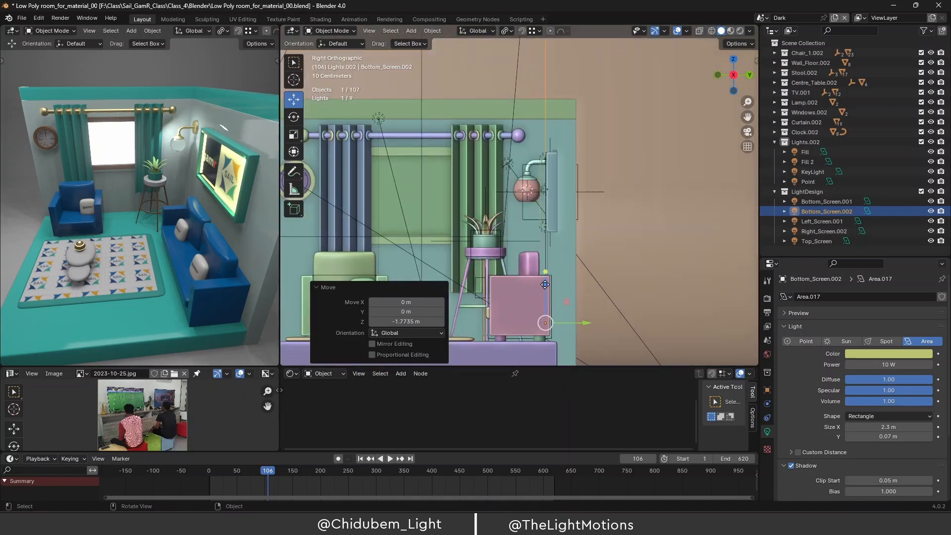
pyautogui.moveTo(545, 285); pyautogui.dragTo(549, 304)
# Move the duplicated light about -1.14 m along Y, out in front of the sofa.
pyautogui.moveTo(549, 305); pyautogui.dragTo(569, 326, button='middle')
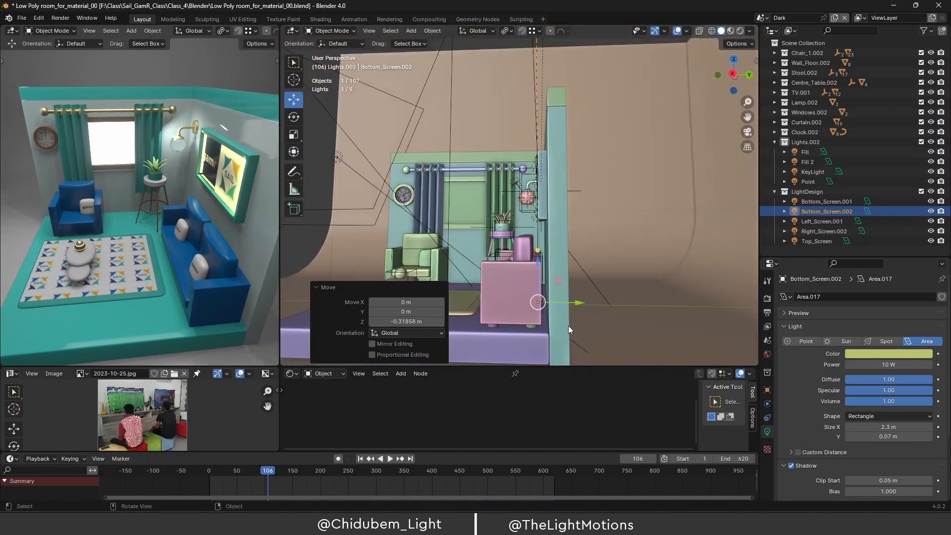
pyautogui.moveTo(574, 302); pyautogui.dragTo(493, 311)
pyautogui.moveTo(493, 311); pyautogui.dragTo(565, 328, button='middle')
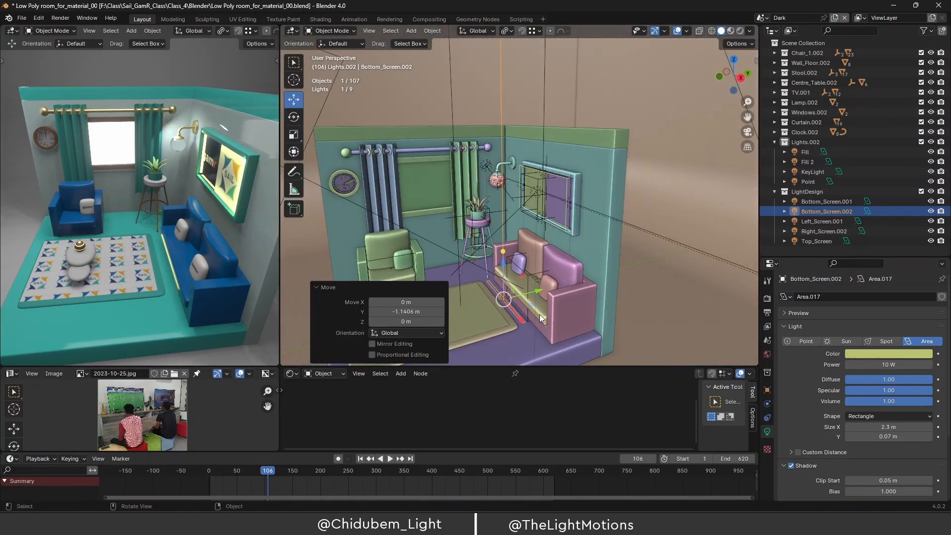
pyautogui.scroll(2, 535, 311)
pyautogui.scroll(-2, 535, 311)
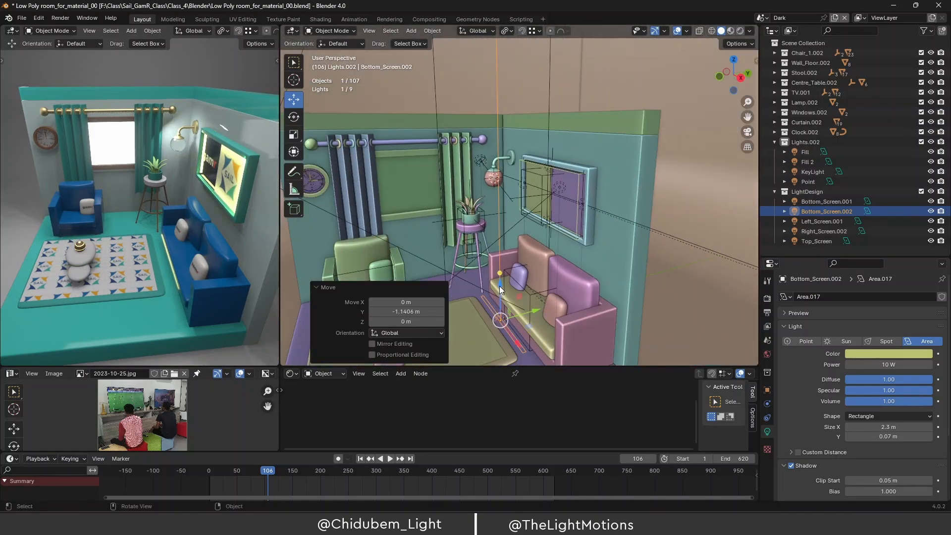
# Raise the duplicated light about 0.05 m and move it about 1.44 m along Y, back toward the TV wall.
pyautogui.moveTo(501, 290); pyautogui.dragTo(500, 283)
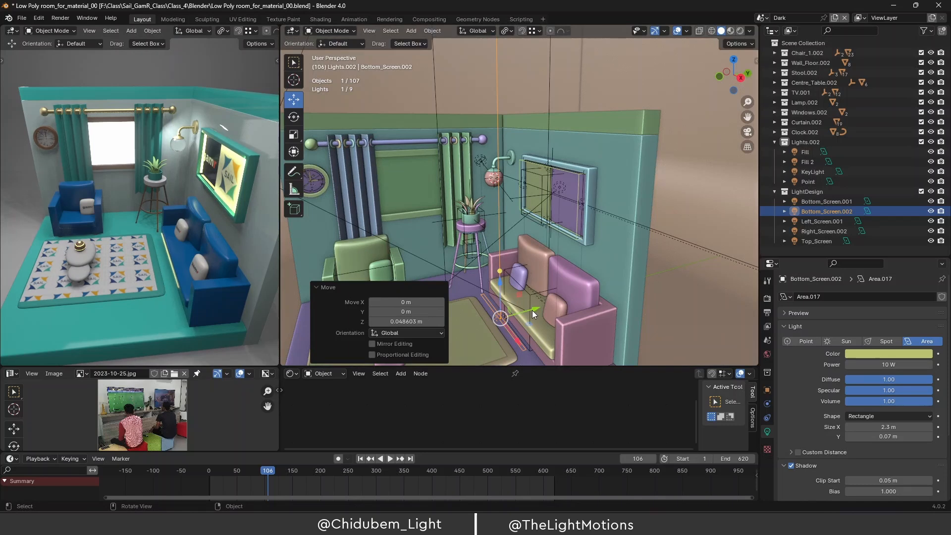
pyautogui.moveTo(534, 313); pyautogui.dragTo(587, 301)
pyautogui.moveTo(587, 301); pyautogui.dragTo(555, 282, button='middle')
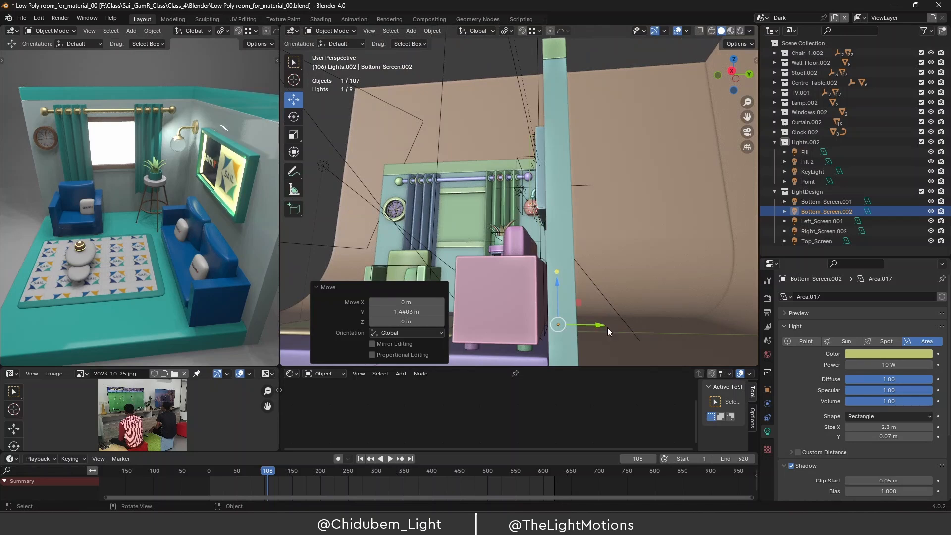
# Nudge the duplicated light slightly along negative Y in the right view and lower it about 0.24 m behind the sofa.
pyautogui.press('KP_3')
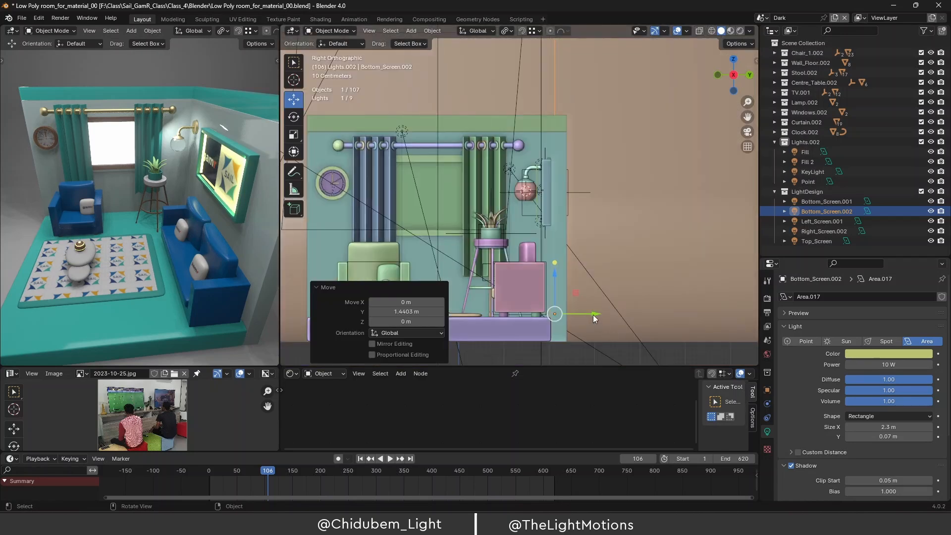
pyautogui.moveTo(593, 318); pyautogui.dragTo(585, 317)
pyautogui.moveTo(219, 314); pyautogui.dragTo(196, 270, button='middle')
pyautogui.moveTo(589, 318); pyautogui.dragTo(540, 284)
pyautogui.moveTo(557, 294); pyautogui.dragTo(597, 281, button='middle')
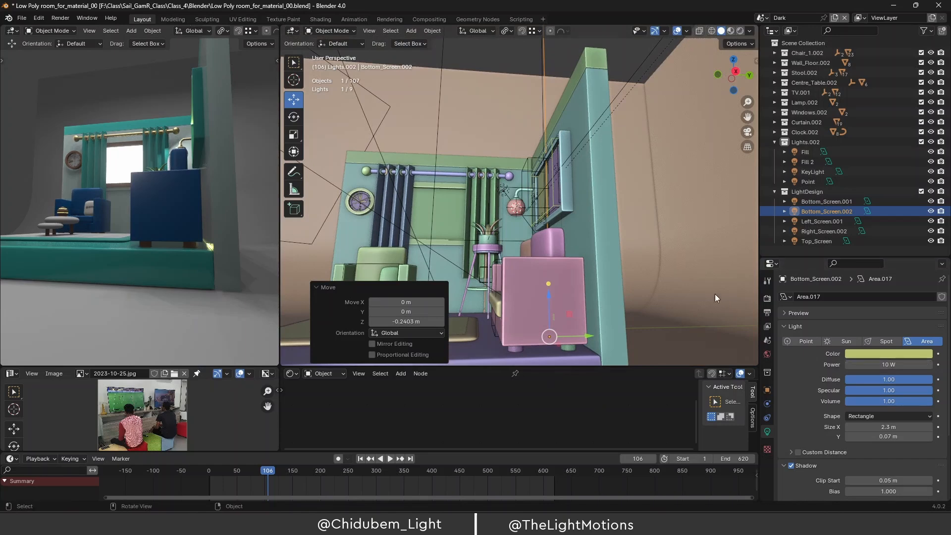
# Increase the duplicated light's Size X to 2.92 m and inspect the glow in the rendered view.
pyautogui.moveTo(716, 298); pyautogui.dragTo(688, 293, button='middle')
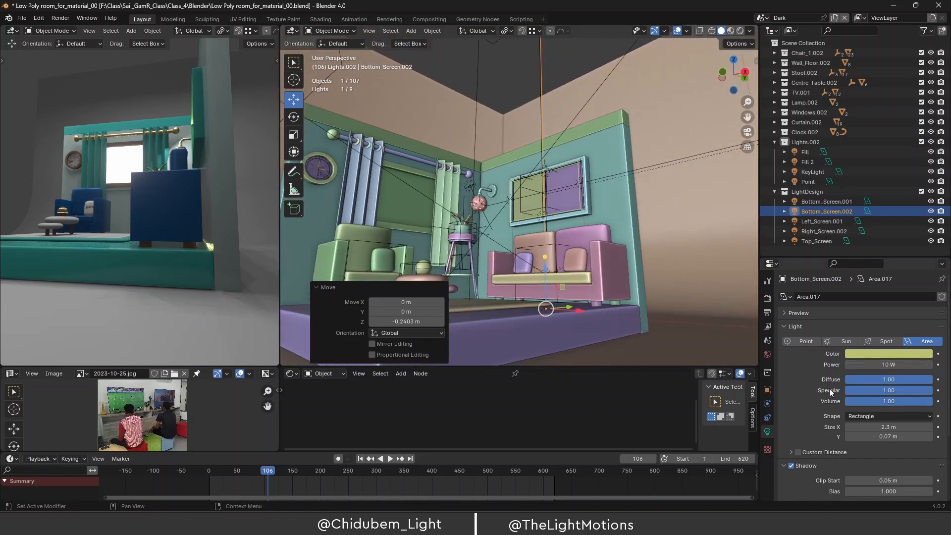
pyautogui.moveTo(912, 427); pyautogui.dragTo(938, 427)
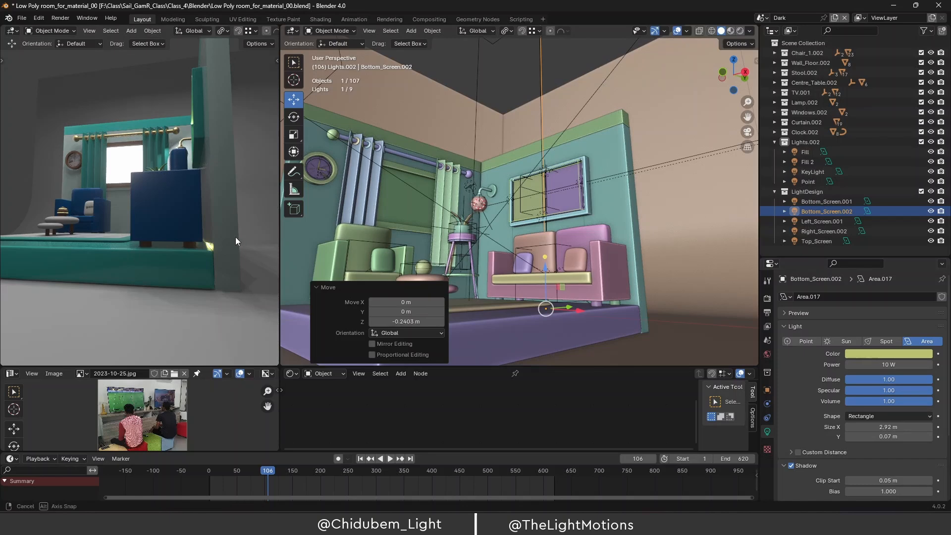
pyautogui.moveTo(236, 237); pyautogui.dragTo(270, 232, button='middle')
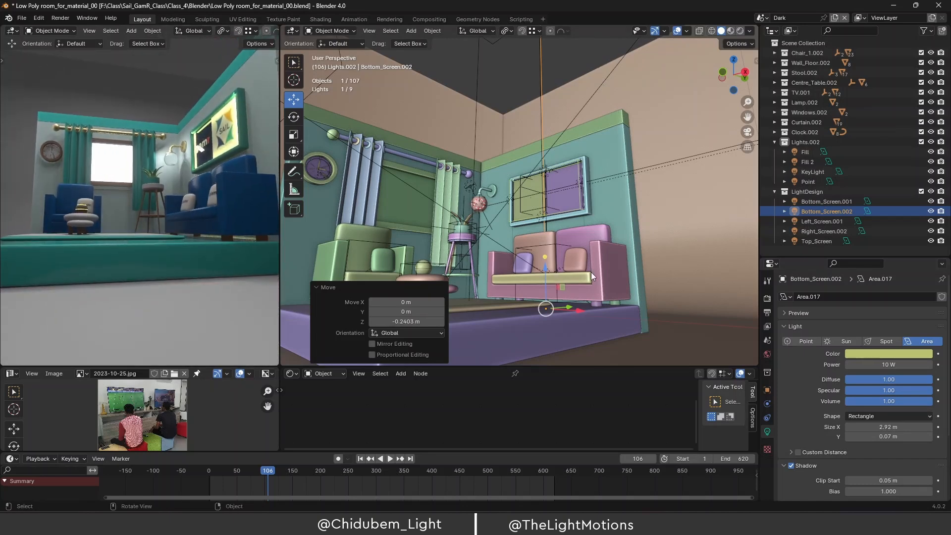
# Try shifting the light behind the sofa about -0.27 m and about -0.67 m along Y in the top view, undoing each move.
pyautogui.moveTo(591, 272); pyautogui.dragTo(616, 284, button='middle')
pyautogui.moveTo(611, 285); pyautogui.dragTo(596, 314, button='middle')
pyautogui.press('KP_7')
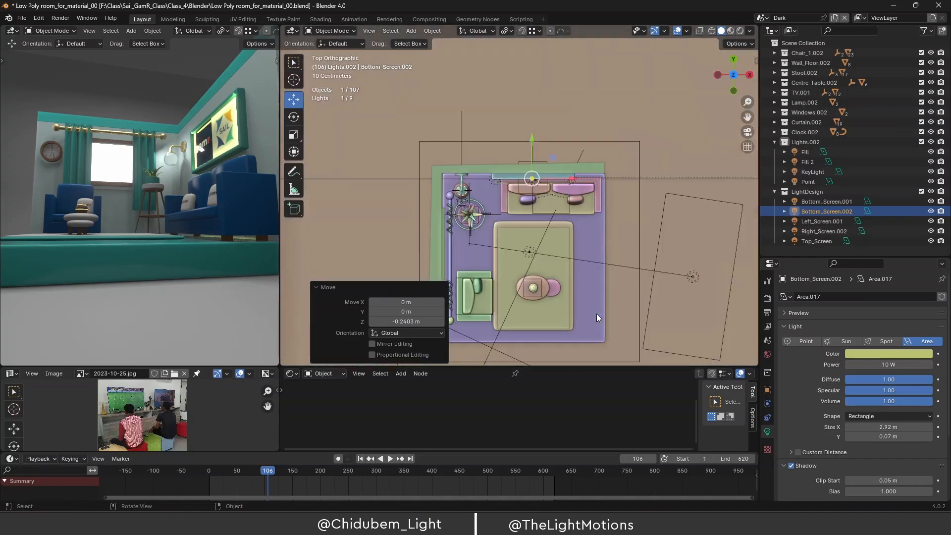
pyautogui.scroll(4, 582, 310)
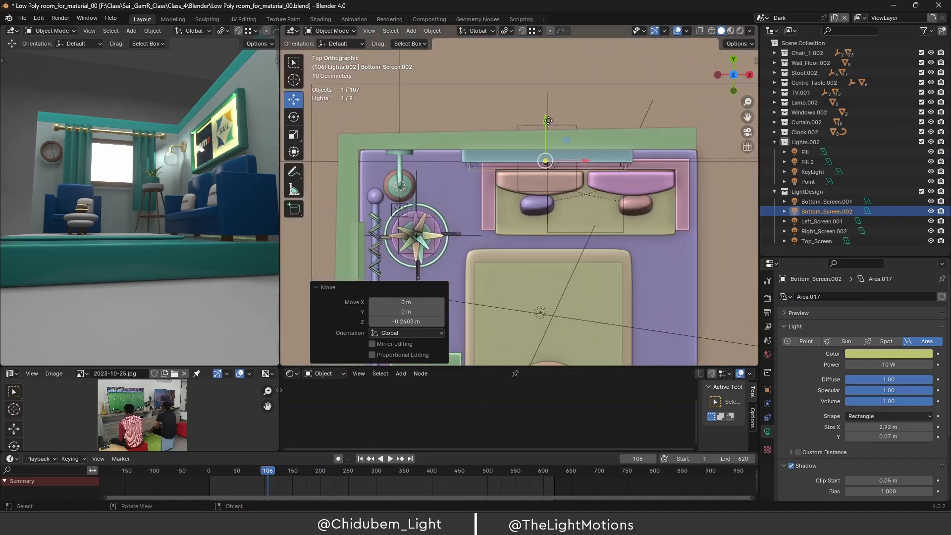
pyautogui.moveTo(545, 123); pyautogui.dragTo(546, 143)
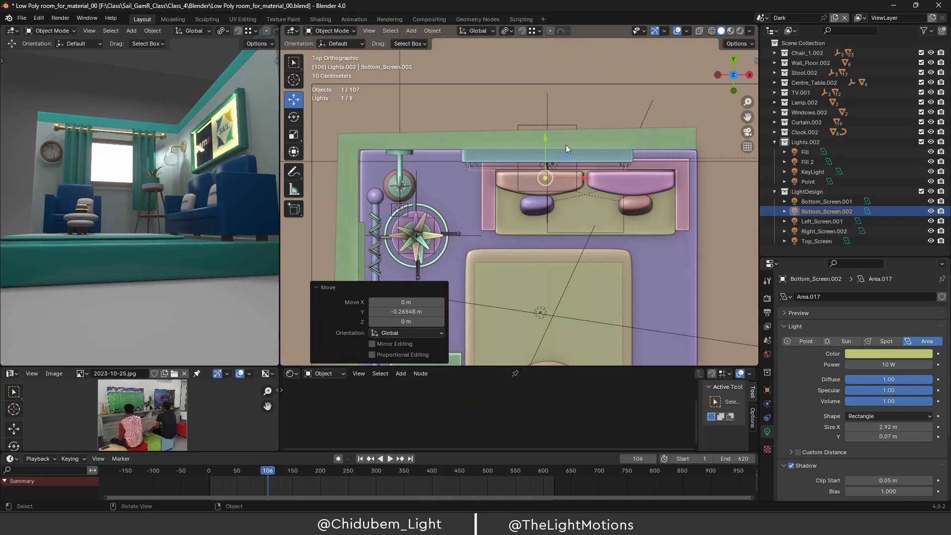
pyautogui.hotkey('ctrl', 'z')
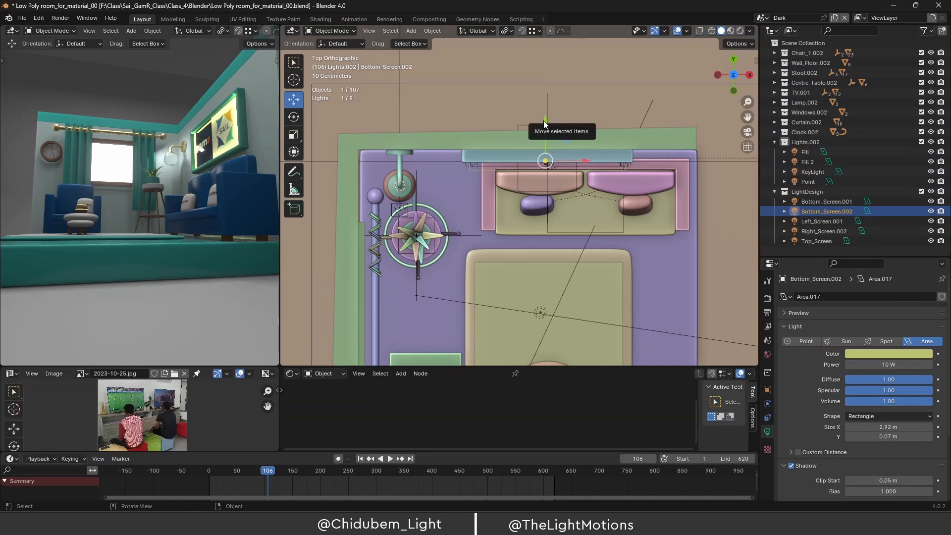
pyautogui.moveTo(543, 120); pyautogui.dragTo(545, 170)
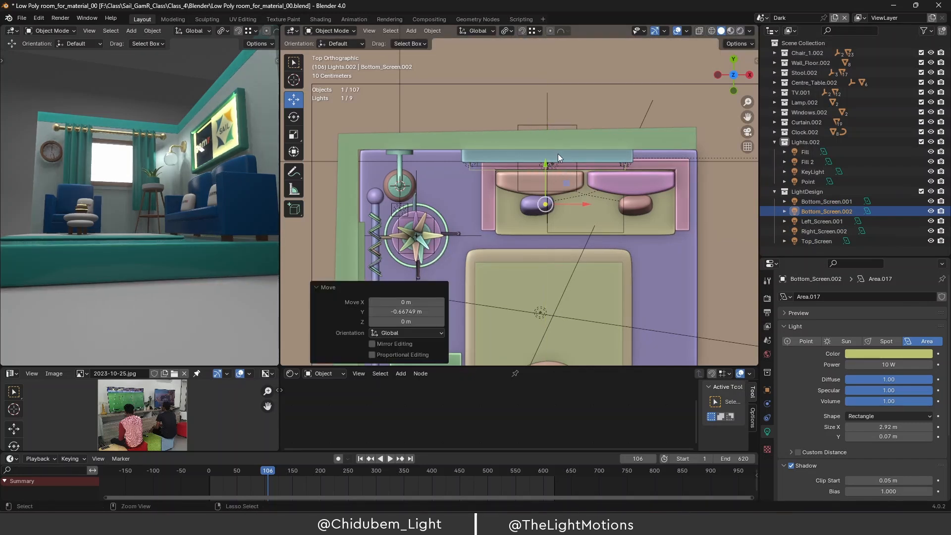
pyautogui.hotkey('ctrl', 'z')
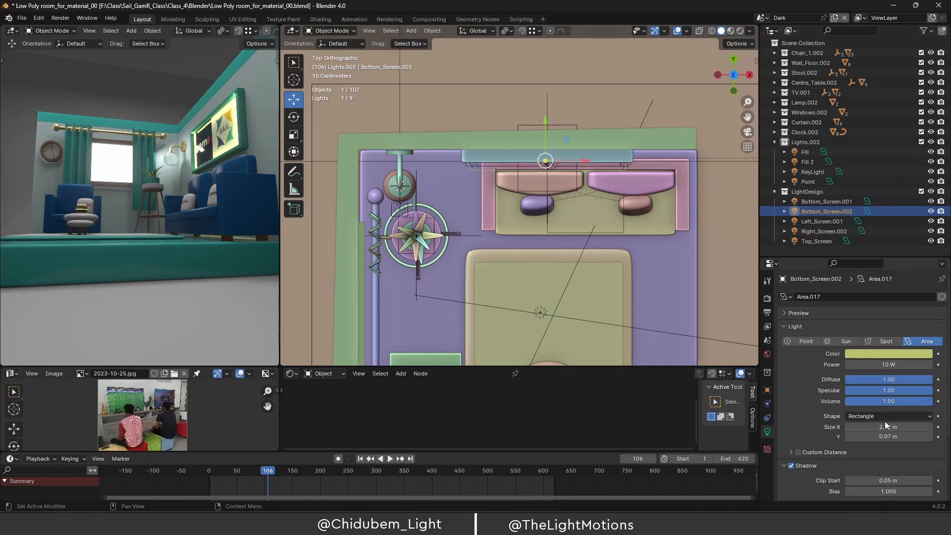
# Set the light's Size X to 3.39 m and rename it Bottom_wall.
pyautogui.moveTo(883, 427); pyautogui.dragTo(862, 427)
pyautogui.moveTo(613, 189); pyautogui.dragTo(519, 99, button='middle')
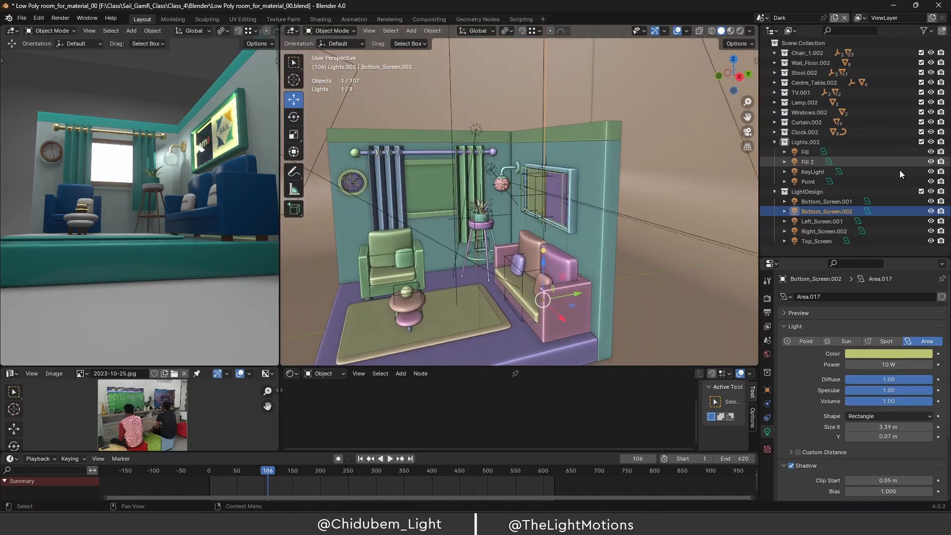
pyautogui.doubleClick(812, 210)
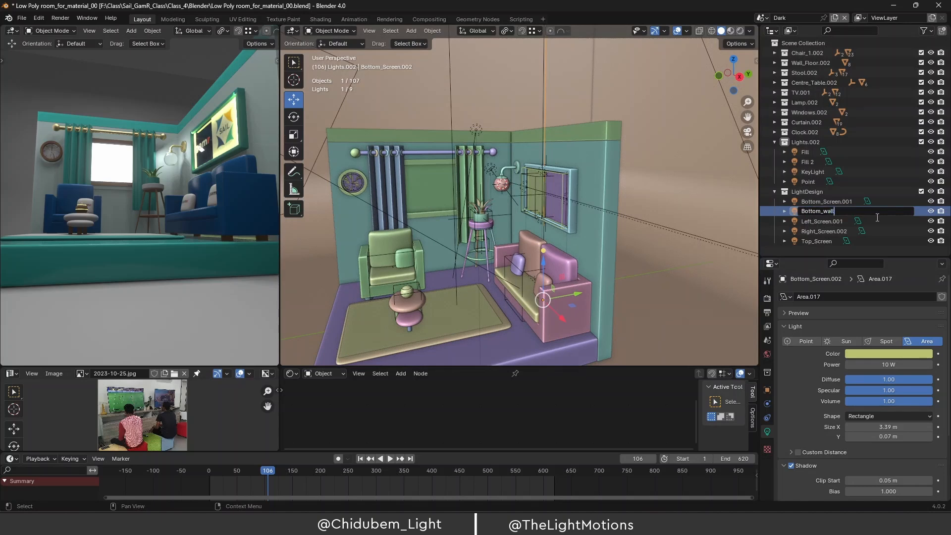
pyautogui.press('Return')
# Duplicate the Bottom_wall light in place.
pyautogui.hotkey('shift', 'd')
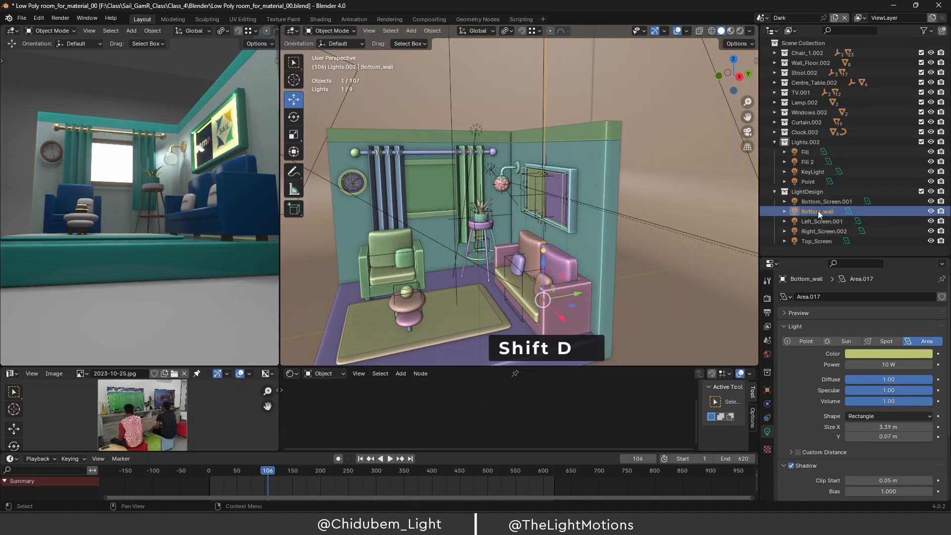
pyautogui.hotkey('shift', 'd')
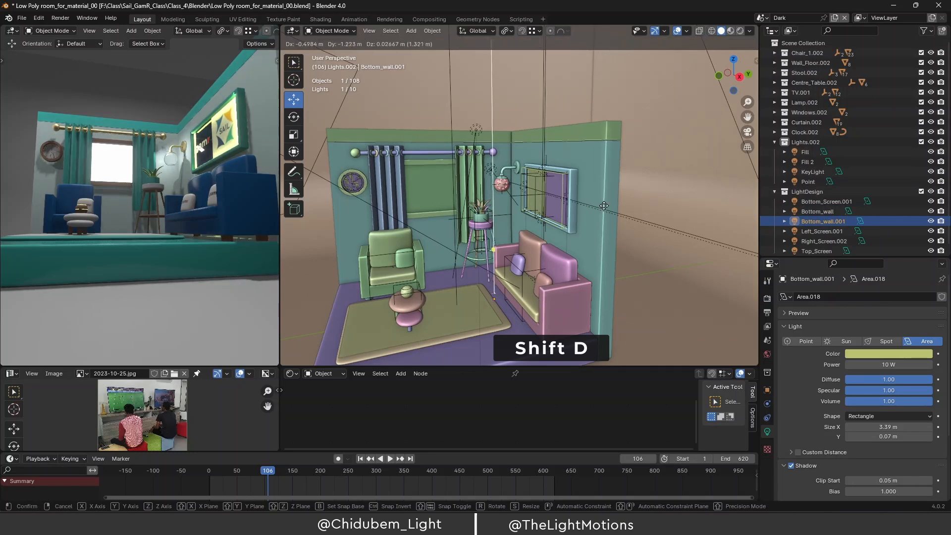
pyautogui.rightClick(604, 205)
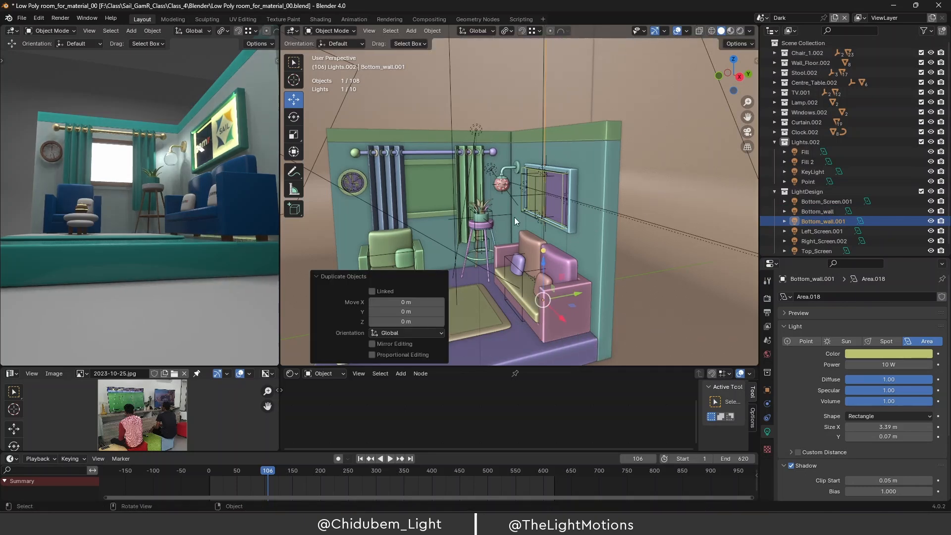
# Rotate the duplicated wall light about 89° around the Z axis in the top view.
pyautogui.click(294, 118)
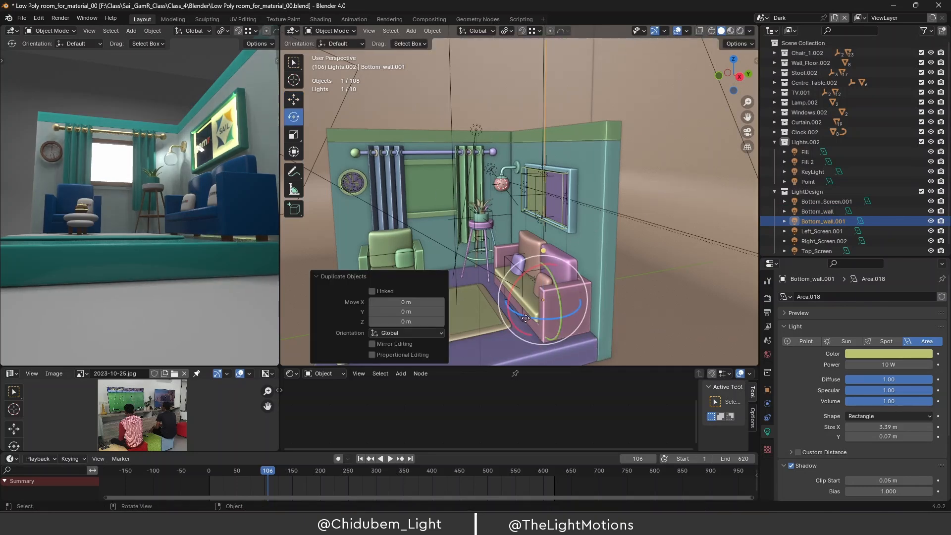
pyautogui.moveTo(574, 298); pyautogui.dragTo(585, 277)
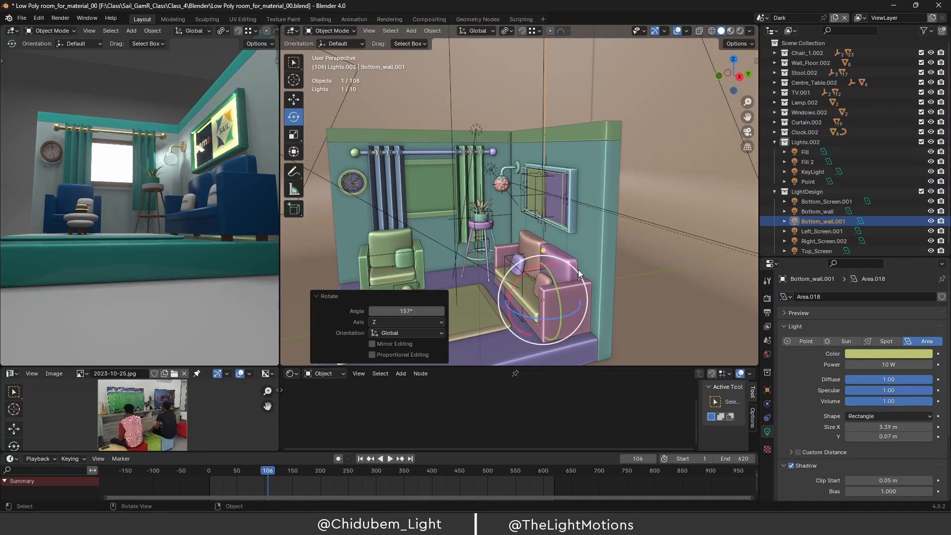
pyautogui.moveTo(585, 278); pyautogui.dragTo(580, 269, button='middle')
pyautogui.press('KP_7')
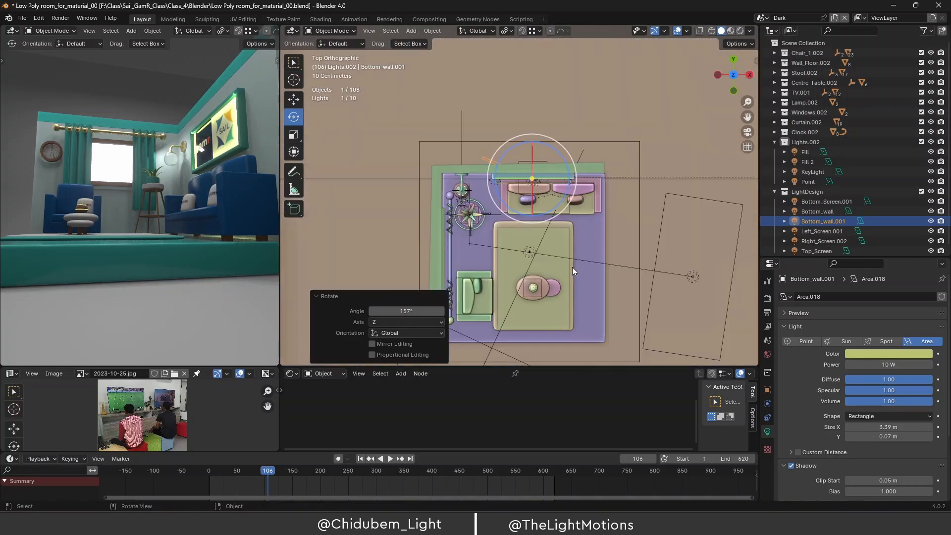
pyautogui.moveTo(516, 149); pyautogui.dragTo(506, 157)
pyautogui.hotkey('ctrl', 'z')
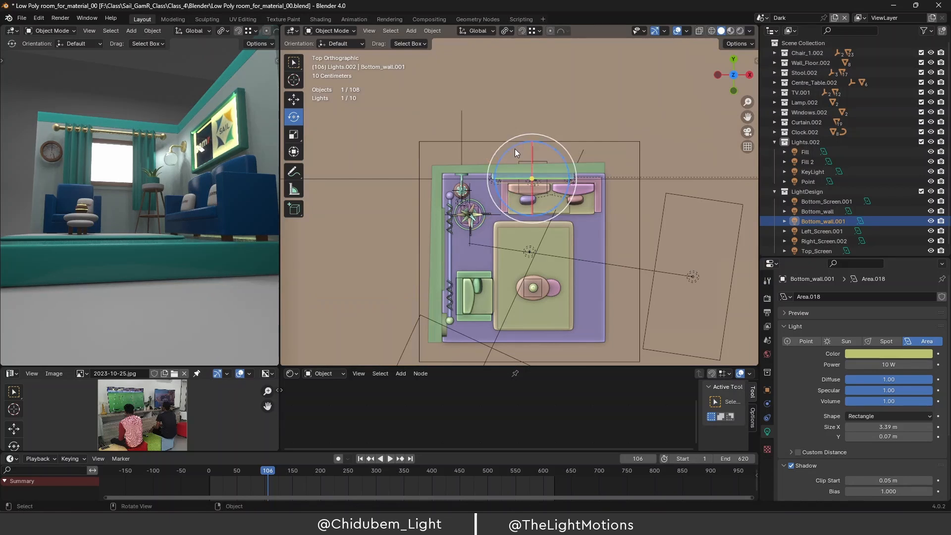
pyautogui.moveTo(507, 151); pyautogui.dragTo(513, 196)
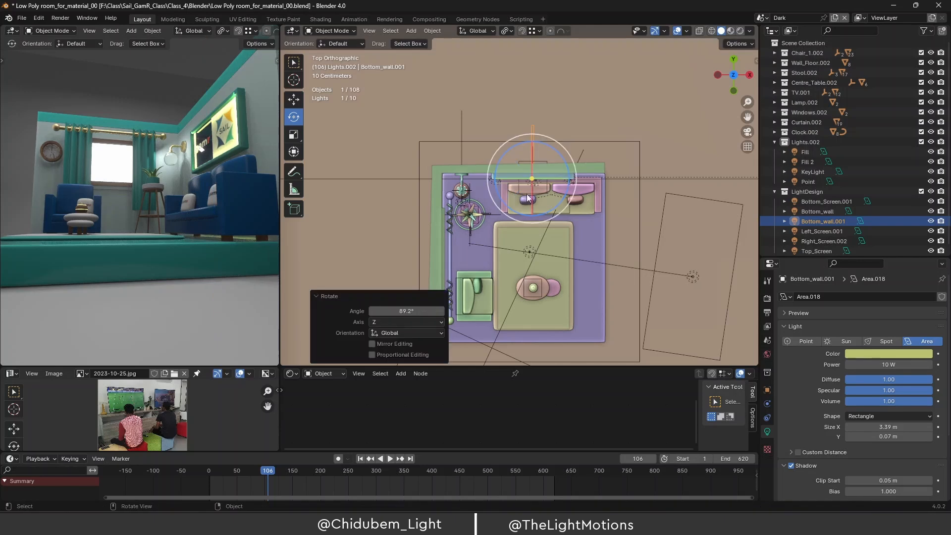
# Try moving the duplicated wall light about -2.62 m along X toward the window wall.
pyautogui.click(296, 103)
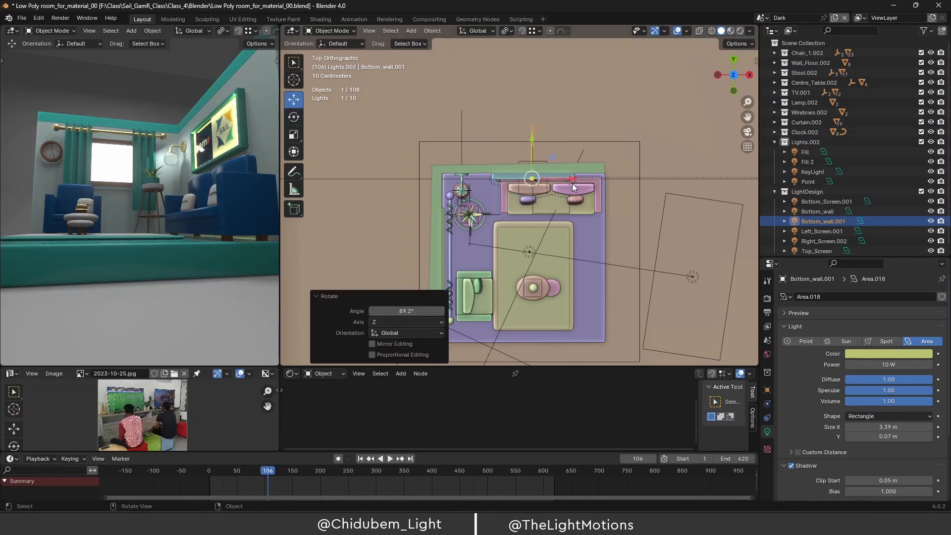
pyautogui.moveTo(574, 187); pyautogui.dragTo(488, 187)
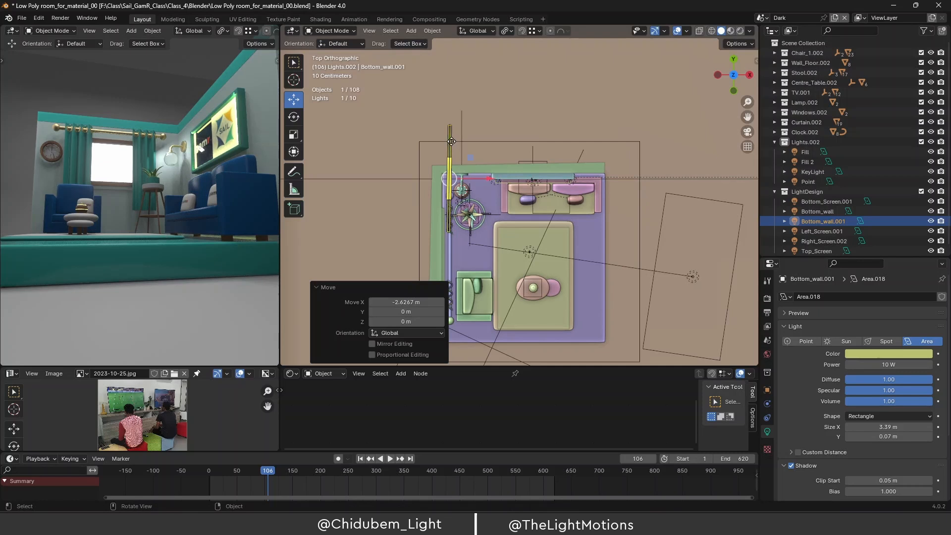
pyautogui.scroll(4, 453, 159)
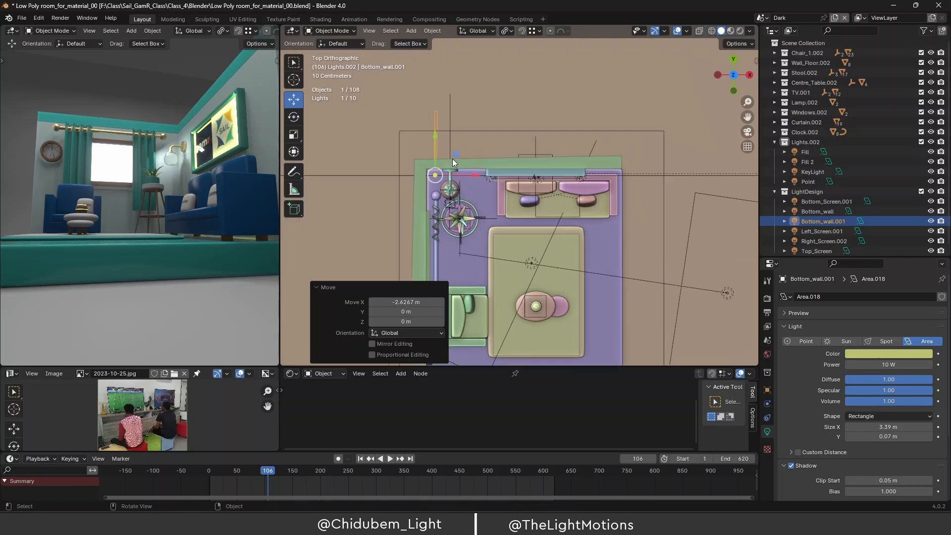
pyautogui.scroll(-3, 416, 129)
pyautogui.moveTo(435, 135); pyautogui.dragTo(436, 174)
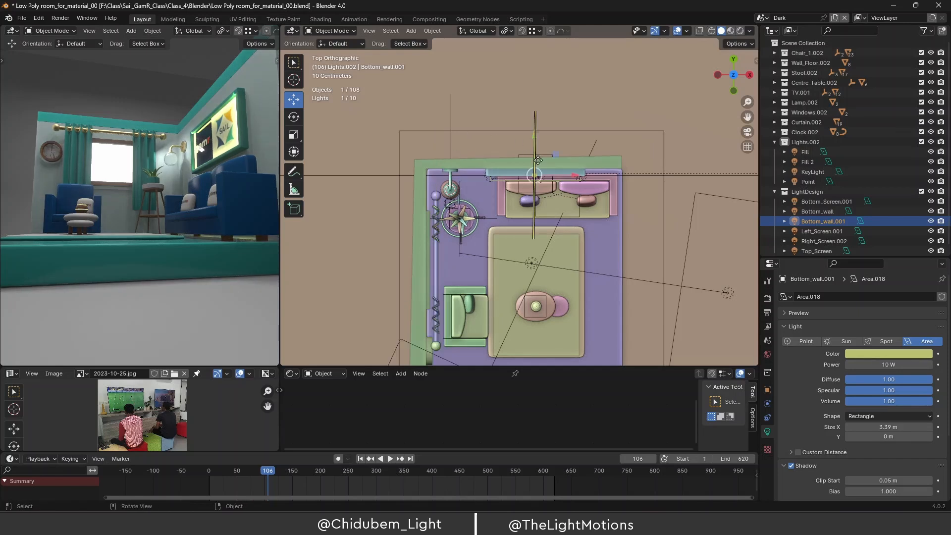
pyautogui.moveTo(575, 178); pyautogui.dragTo(472, 182)
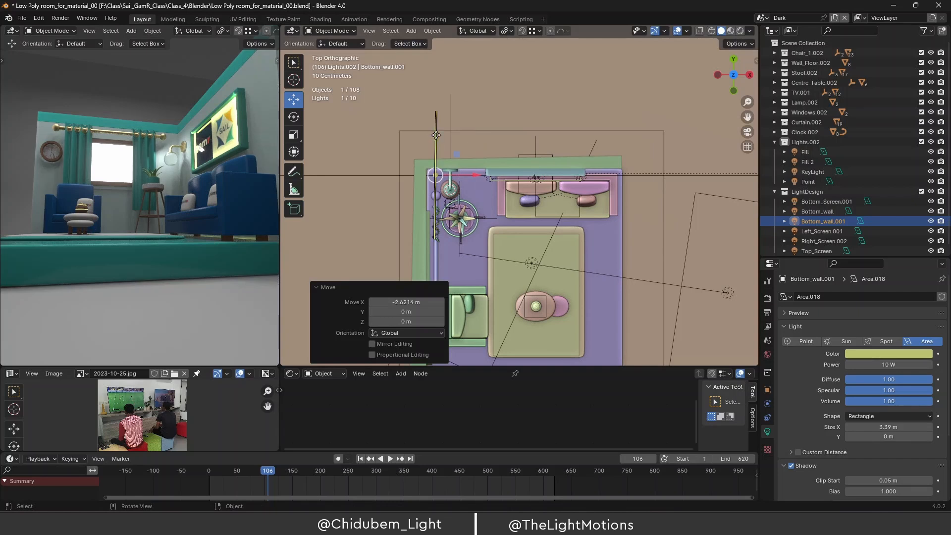
pyautogui.hotkey('ctrl', 'z')
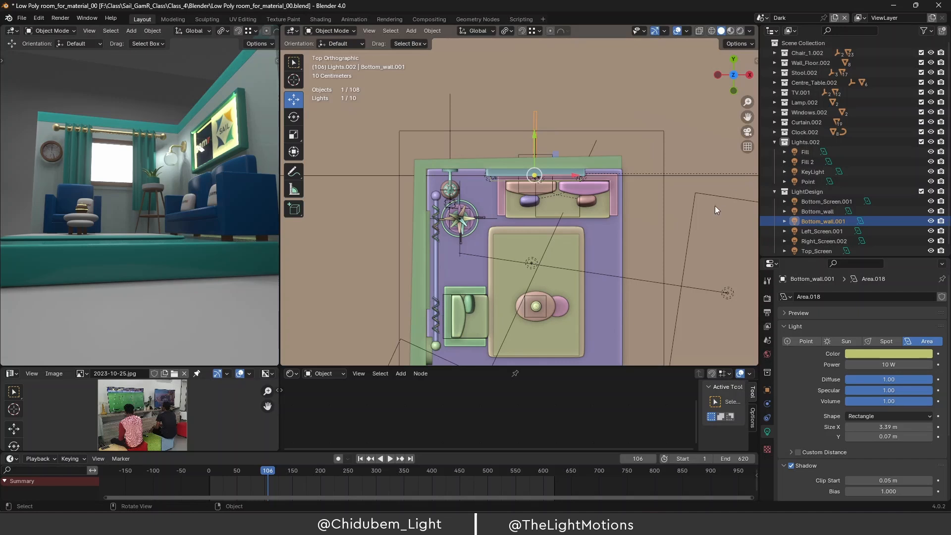
# Move the duplicated light about -2.83 m along X and -2.46 m along Y to the window wall and inspect its placement.
pyautogui.press('g')
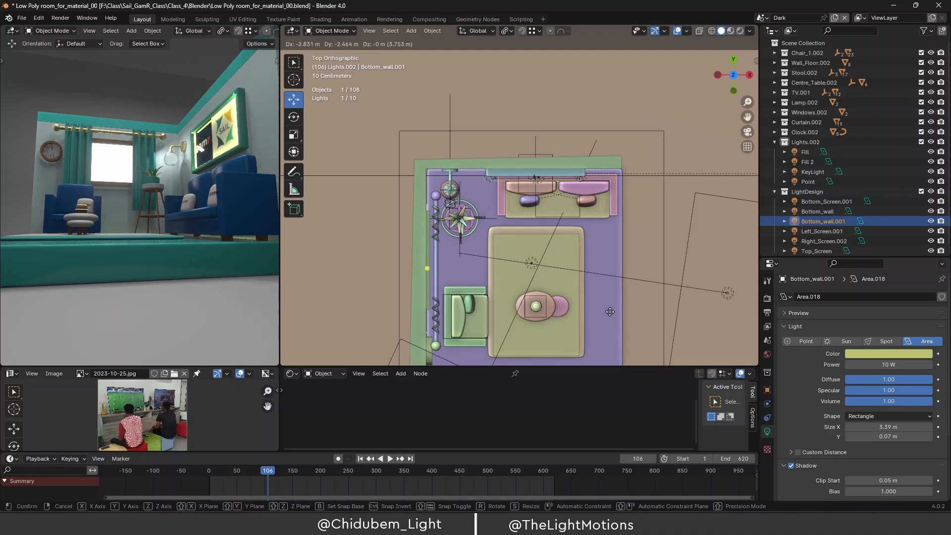
pyautogui.click(610, 312)
pyautogui.moveTo(610, 311); pyautogui.dragTo(604, 73, button='middle')
pyautogui.scroll(-6, 603, 69)
pyautogui.scroll(4, 595, 91)
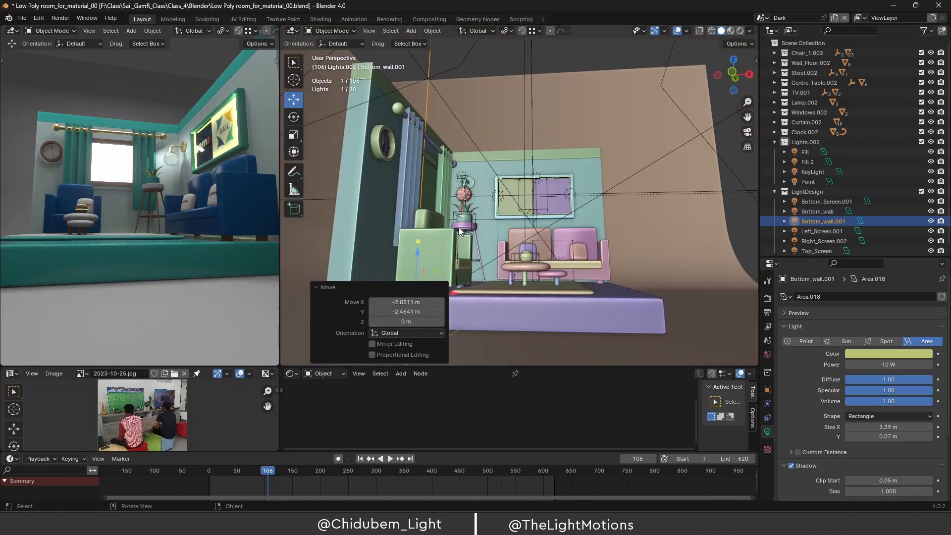
pyautogui.scroll(-3, 495, 226)
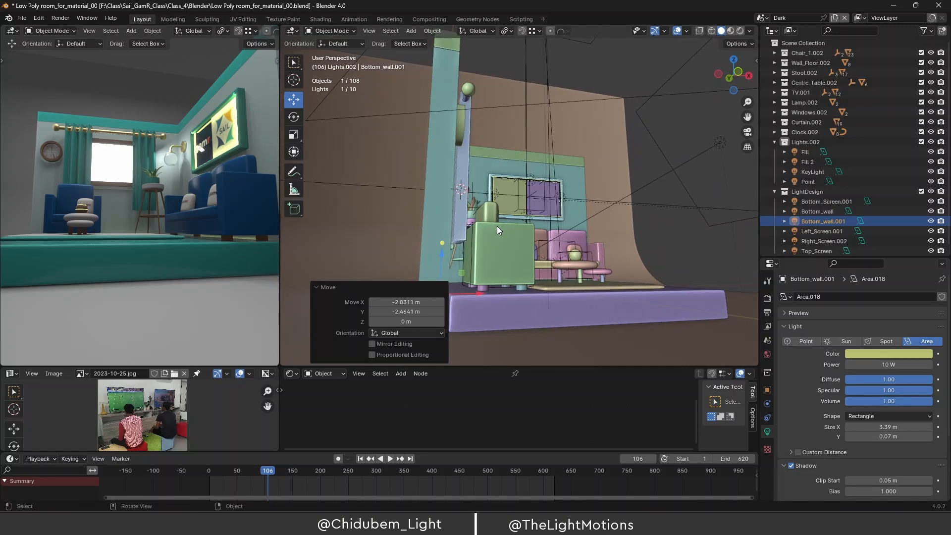
pyautogui.scroll(-3, 497, 226)
pyautogui.moveTo(484, 226); pyautogui.dragTo(478, 243, button='middle')
pyautogui.scroll(1, 476, 246)
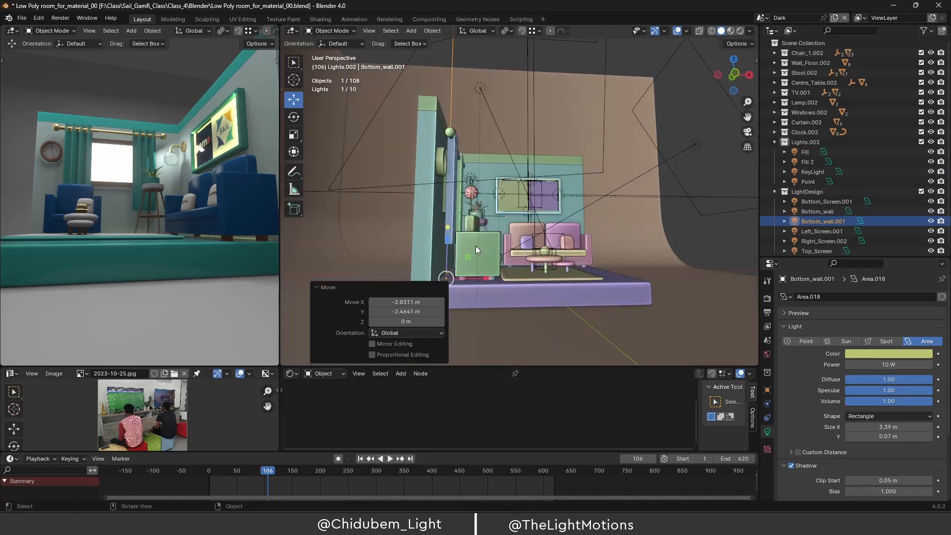
pyautogui.moveTo(167, 233); pyautogui.dragTo(269, 248, button='middle')
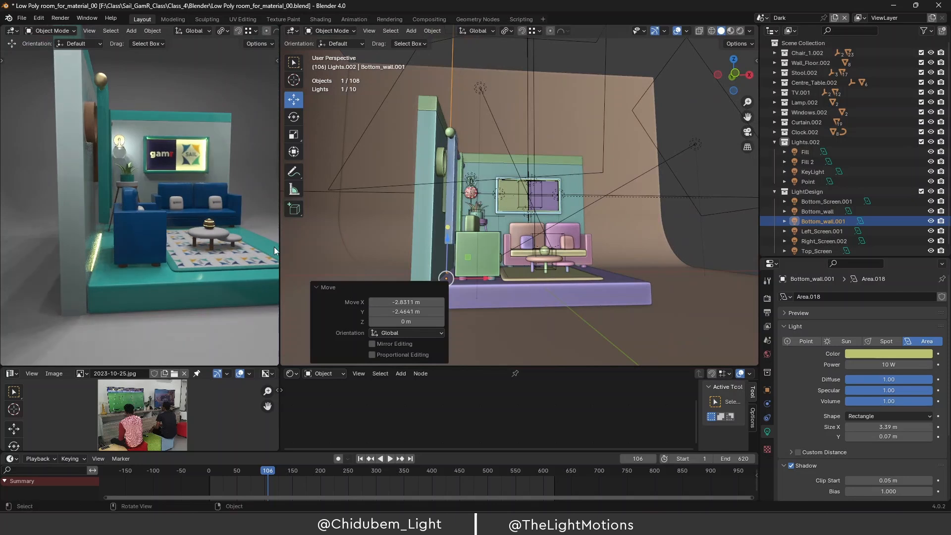
# Raise the window-wall light about 0.15 m and shift it about -0.02 m along X.
pyautogui.moveTo(448, 241); pyautogui.dragTo(449, 239)
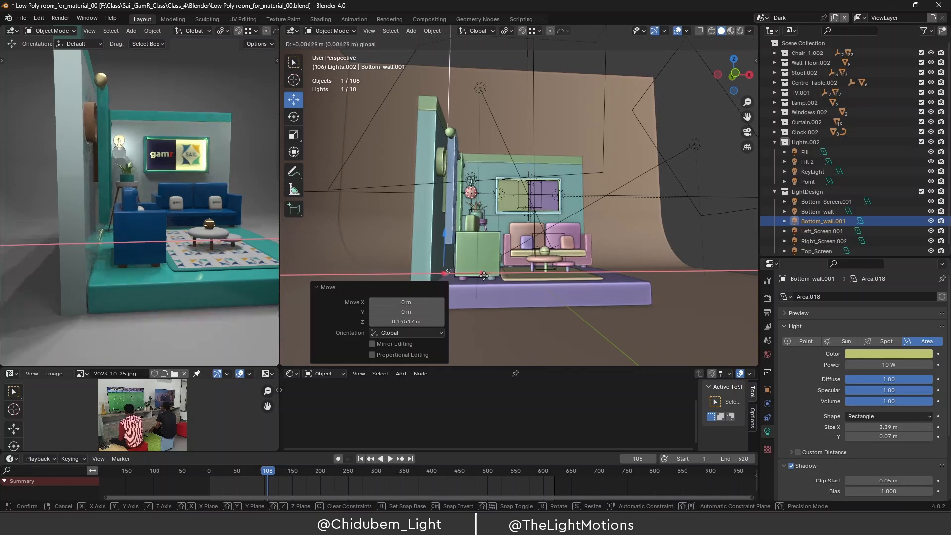
pyautogui.moveTo(488, 275); pyautogui.dragTo(487, 278)
pyautogui.moveTo(486, 278); pyautogui.dragTo(484, 251, button='middle')
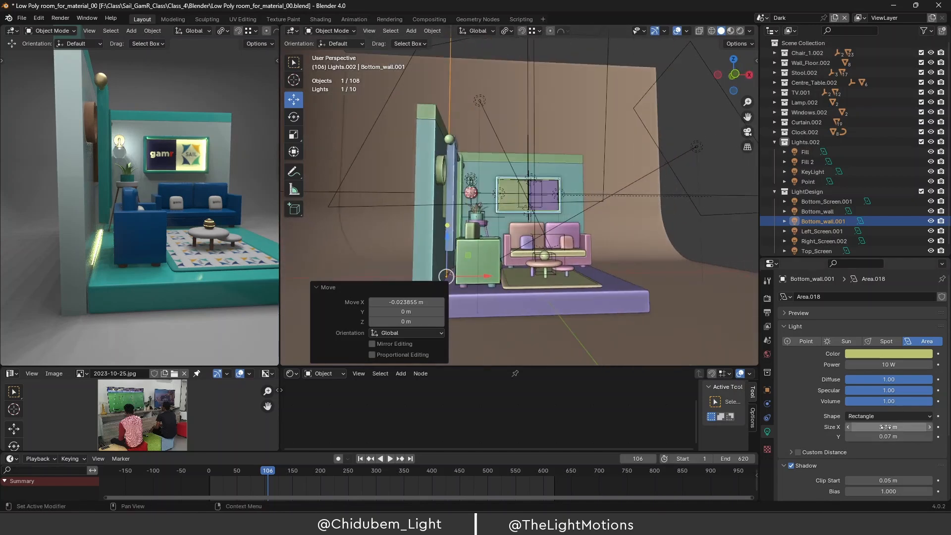
# Set the window-wall light's Size X to 4.48 m and check the glow in the rendered view.
pyautogui.moveTo(886, 427); pyautogui.dragTo(891, 427)
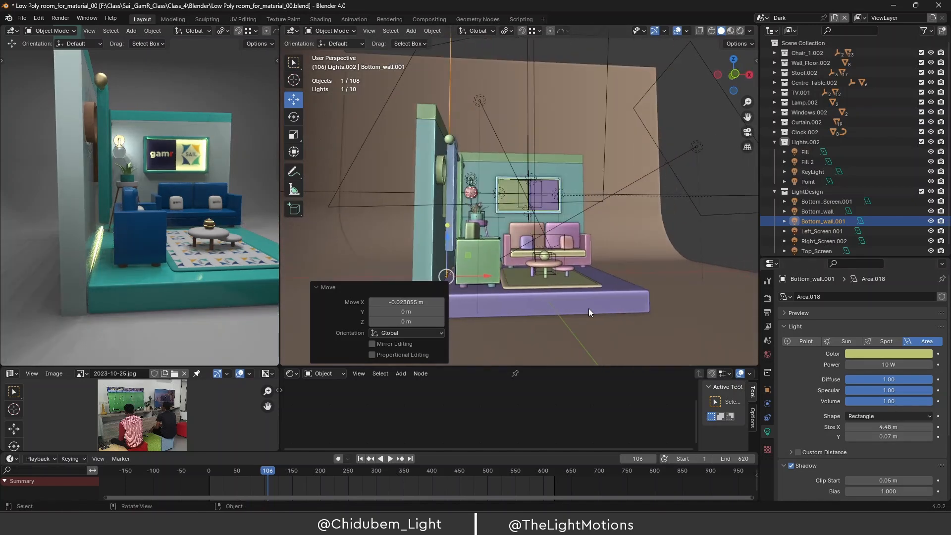
pyautogui.moveTo(589, 308); pyautogui.dragTo(474, 289, button='middle')
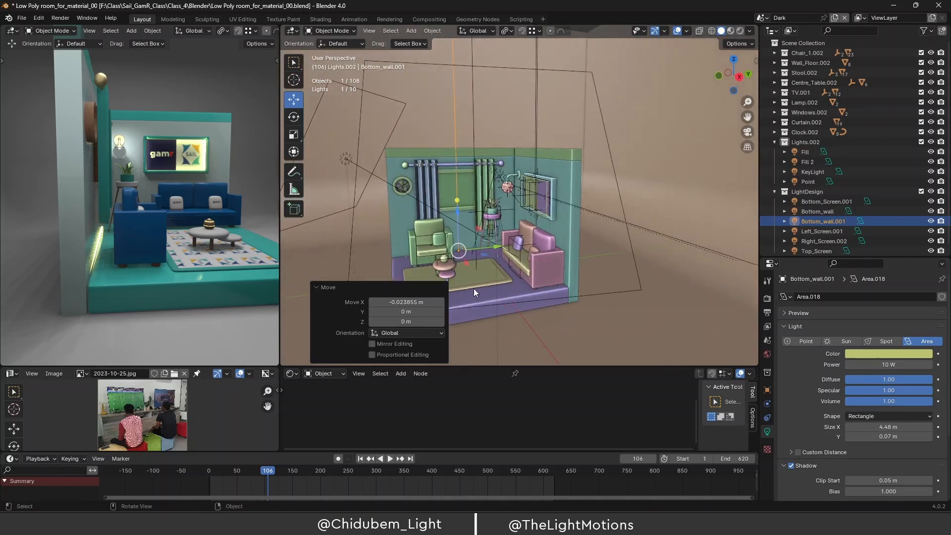
pyautogui.moveTo(127, 245); pyautogui.dragTo(19, 310, button='middle')
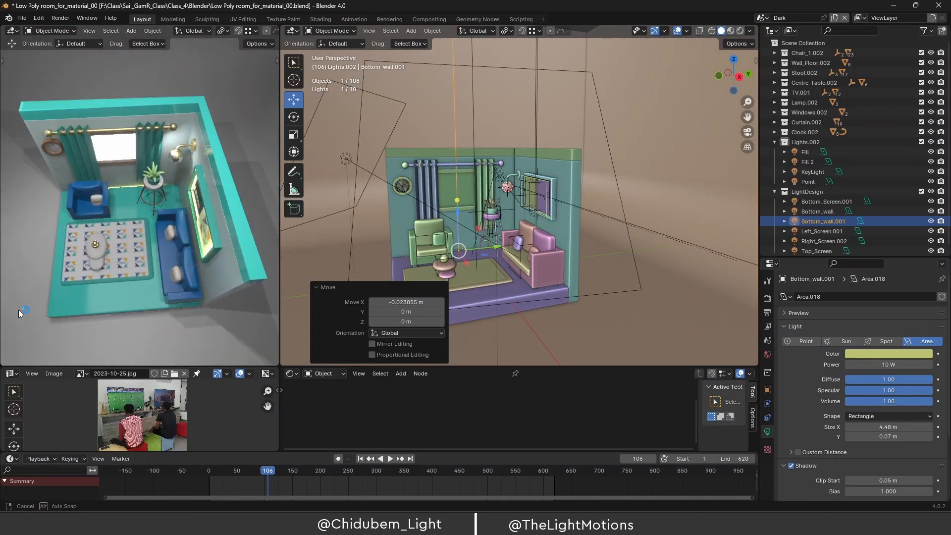
# Raise the Bottom_wall light behind the sofa about 0.12 m and check it in the rendered view.
pyautogui.click(822, 210)
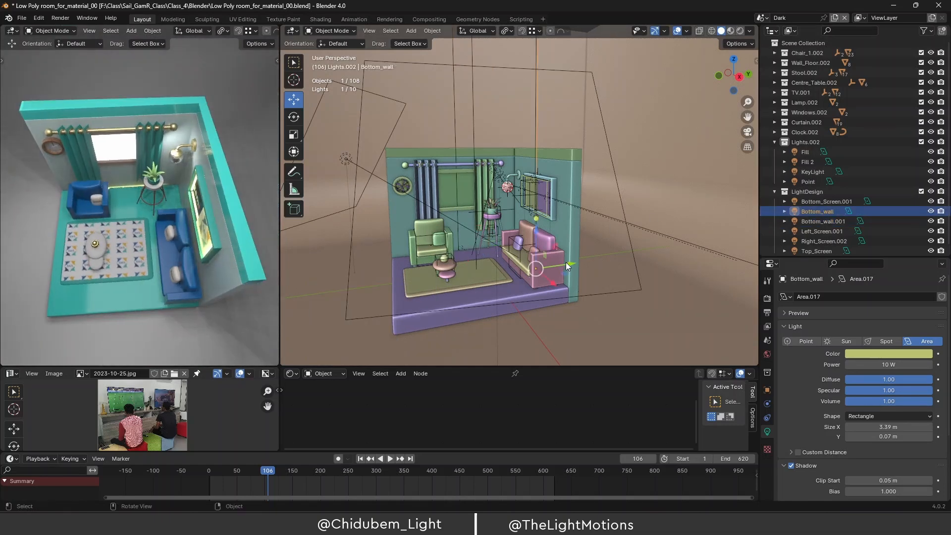
pyautogui.moveTo(571, 266)
pyautogui.mouseDown()
pyautogui.moveTo(502, 274)
pyautogui.moveTo(560, 272)
pyautogui.mouseUp()
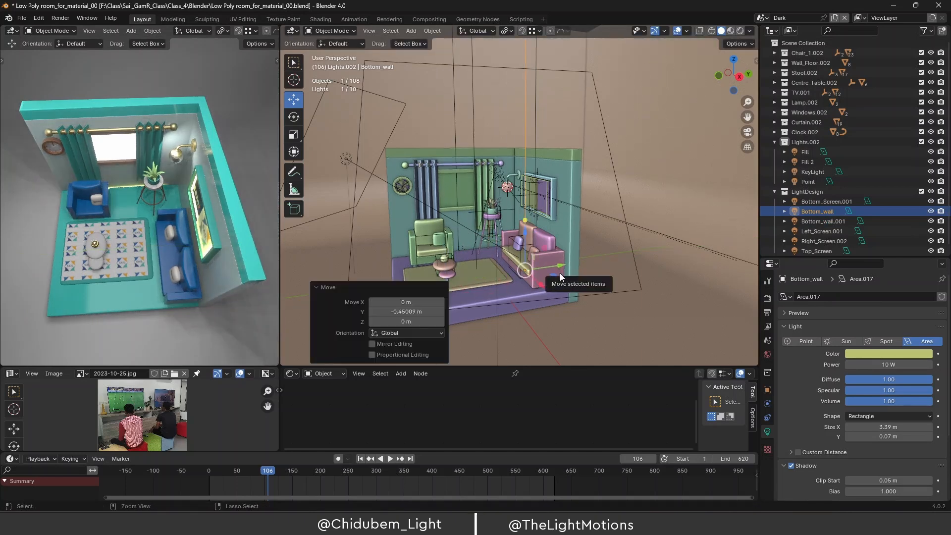
pyautogui.hotkey('ctrl', 'z')
pyautogui.moveTo(537, 231); pyautogui.dragTo(536, 226)
pyautogui.moveTo(205, 259); pyautogui.dragTo(205, 198, button='middle')
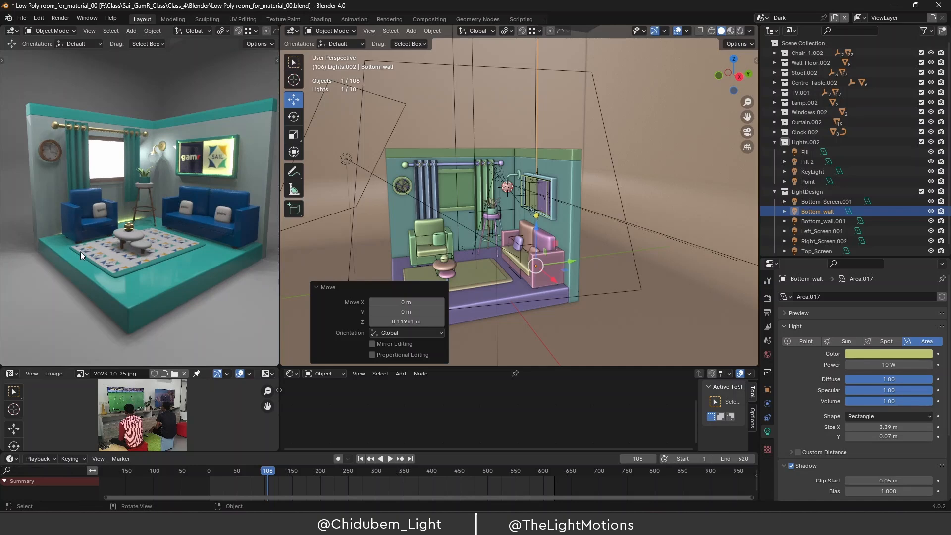
# Play the animation and scrub back to frame 68 to check how the room lighting works with the TV screen images.
pyautogui.moveTo(208, 235); pyautogui.dragTo(188, 221, button='middle')
pyautogui.scroll(2, 188, 215)
pyautogui.scroll(-2, 181, 219)
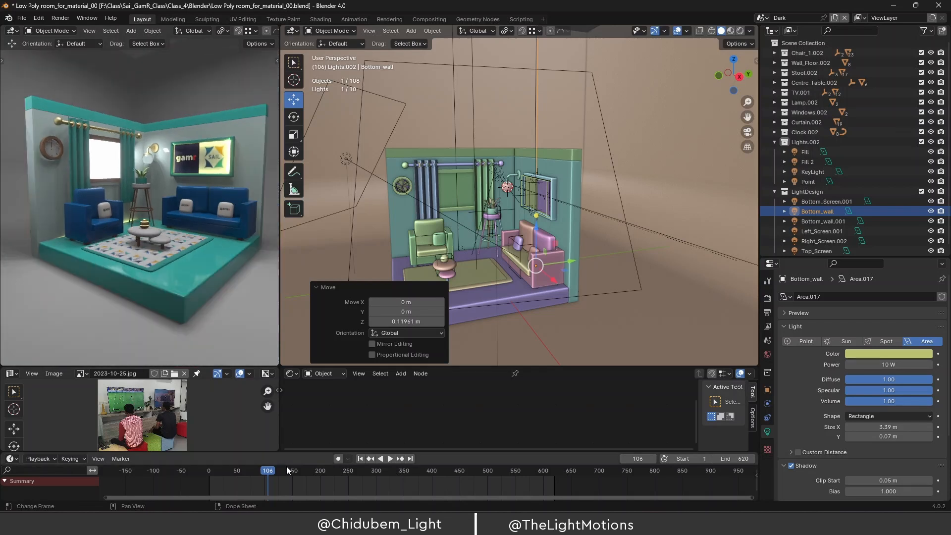
pyautogui.press('space')
pyautogui.moveTo(269, 472); pyautogui.dragTo(307, 480)
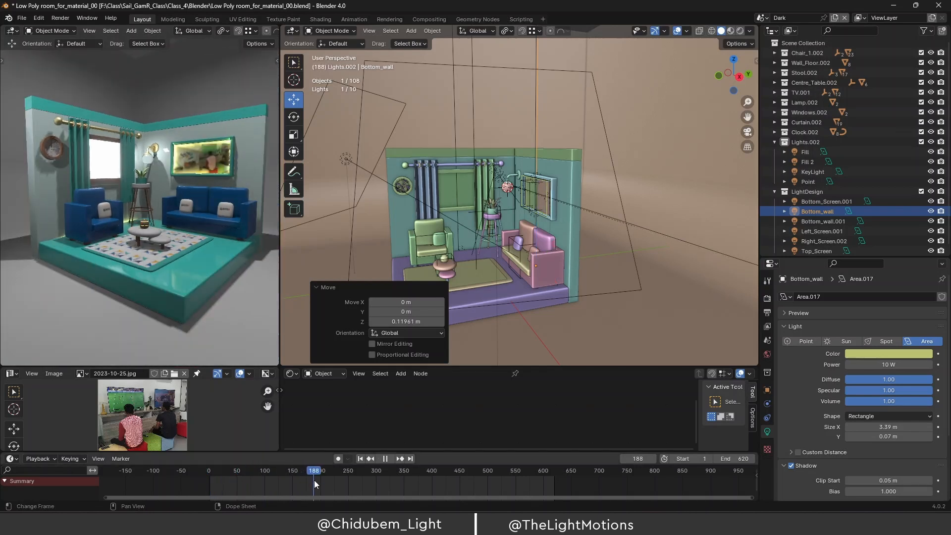
pyautogui.moveTo(377, 493); pyautogui.dragTo(247, 506)
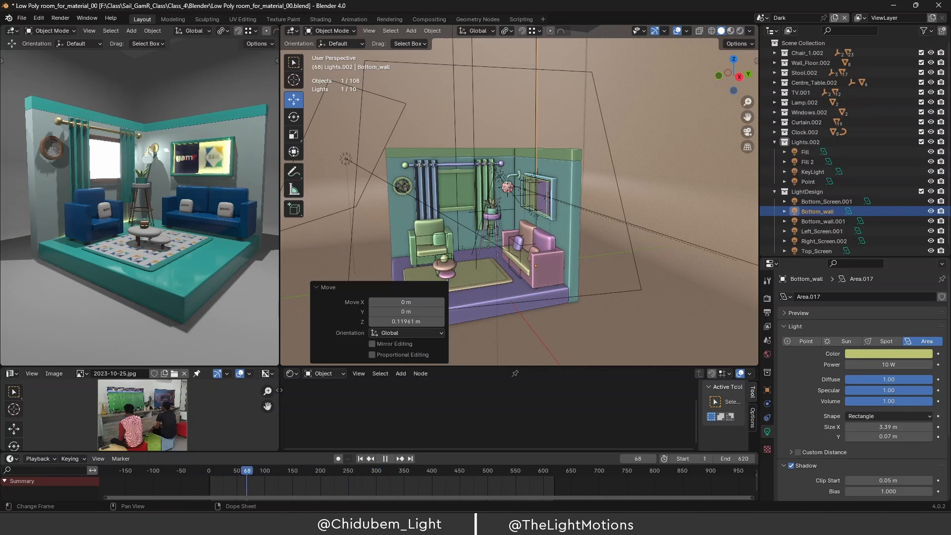
pyautogui.press('space')
# Set the power of the Top_Screen area light above the TV to 5 W.
pyautogui.scroll(4, 218, 143)
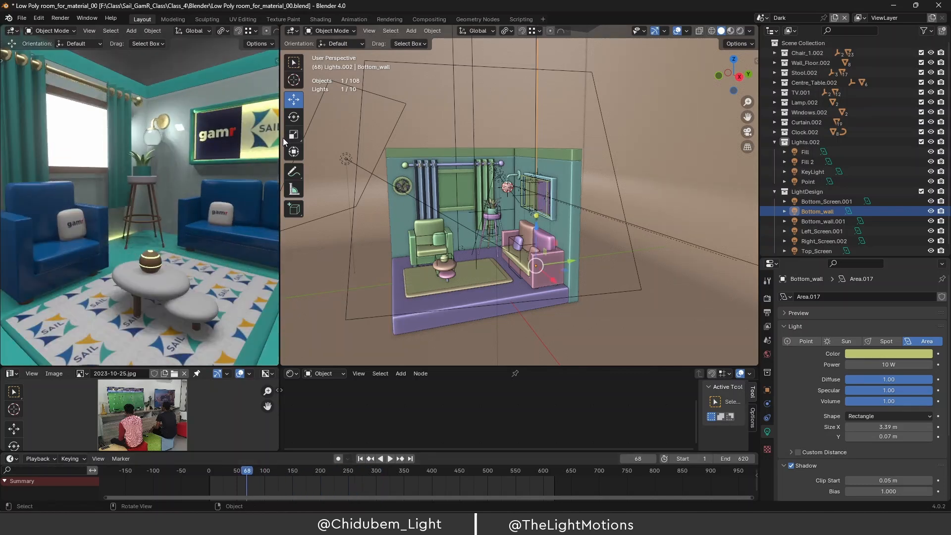
pyautogui.scroll(7, 570, 198)
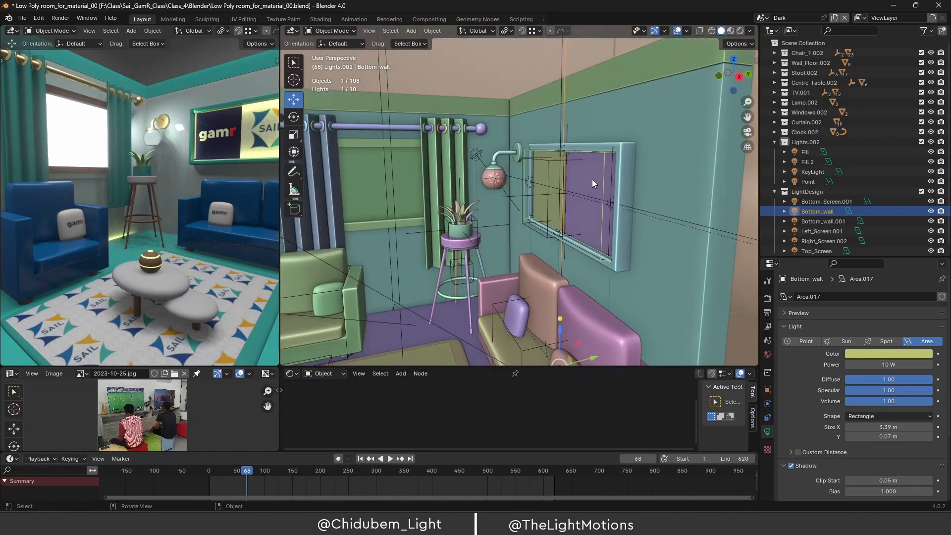
pyautogui.moveTo(605, 177)
pyautogui.mouseDown(button='middle')
pyautogui.moveTo(630, 177)
pyautogui.moveTo(621, 178)
pyautogui.mouseUp(button='middle')
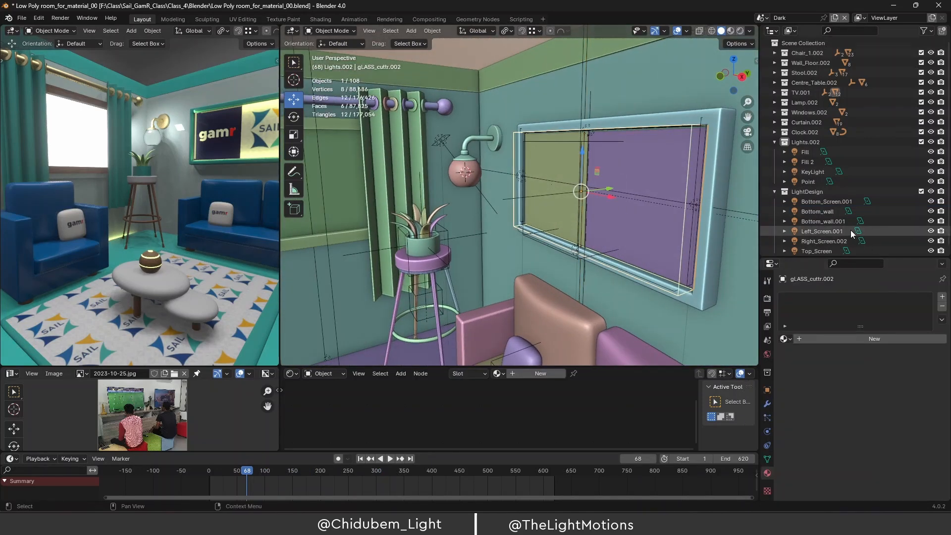
pyautogui.scroll(-1, 851, 230)
pyautogui.click(822, 218)
pyautogui.click(817, 206)
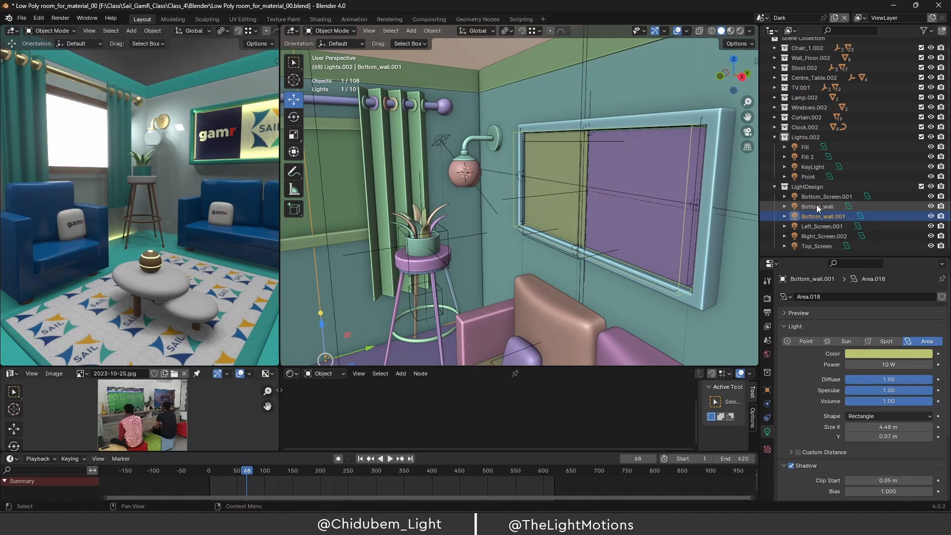
pyautogui.doubleClick(816, 205)
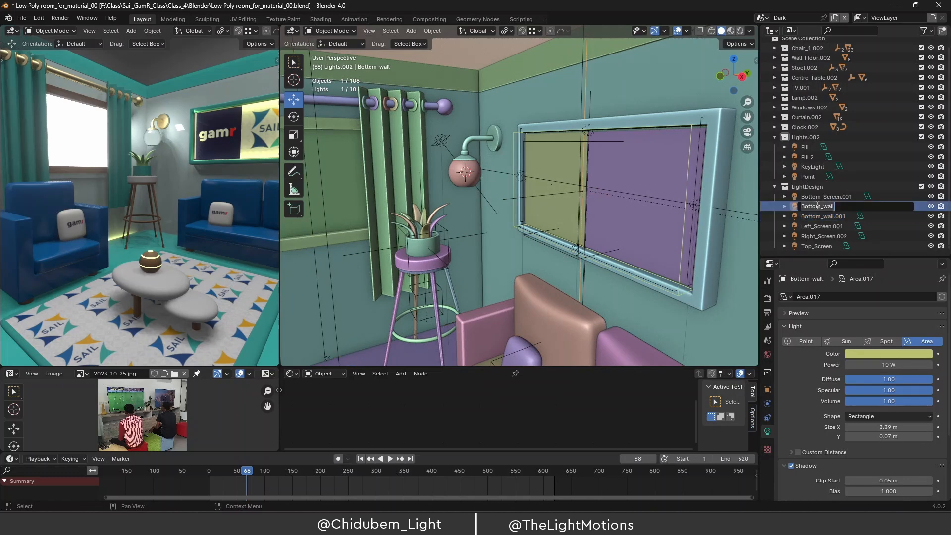
pyautogui.doubleClick(817, 236)
pyautogui.click(815, 247)
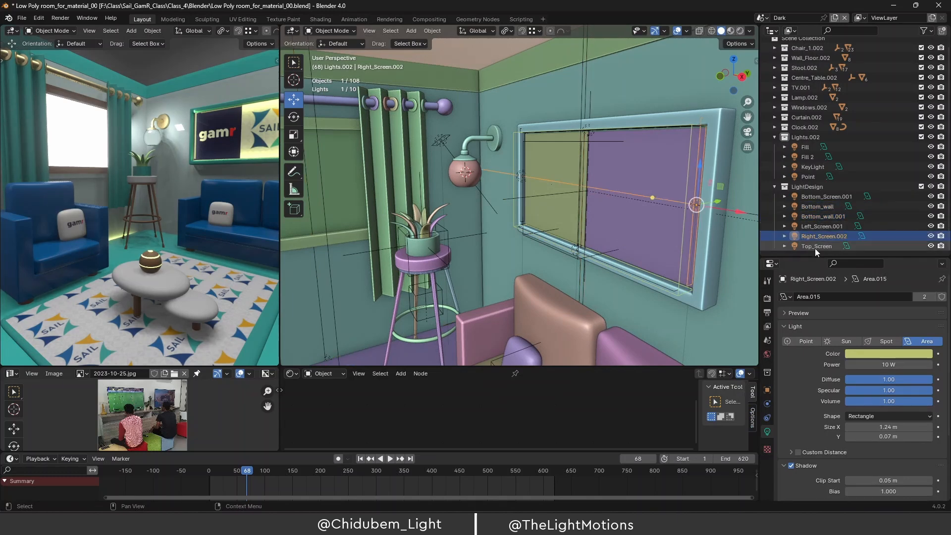
pyautogui.click(814, 248)
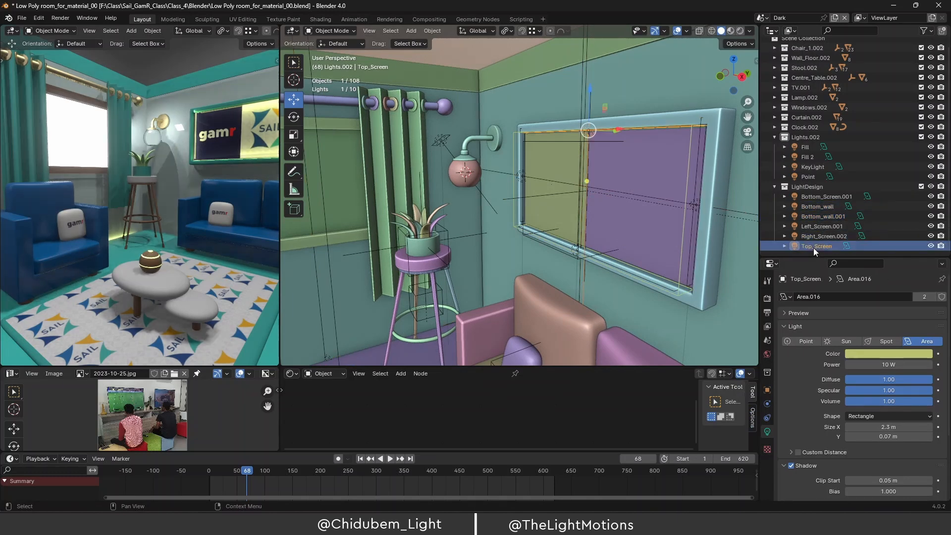
pyautogui.moveTo(891, 364); pyautogui.dragTo(876, 364)
pyautogui.click(890, 364)
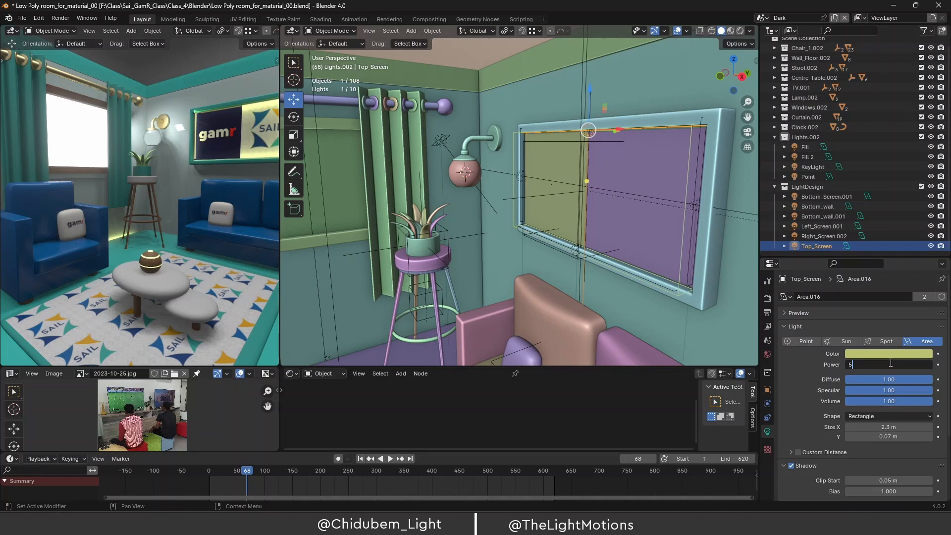
pyautogui.press('Return')
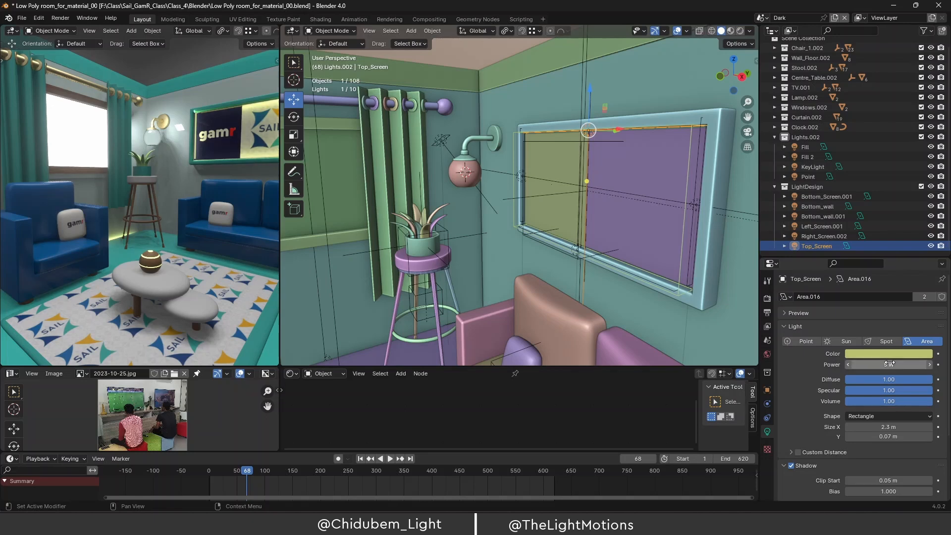
# Set the Right_Screen.002 light's power to 5 W, check the rendered room, and reduce the power to 3 W.
pyautogui.click(821, 237)
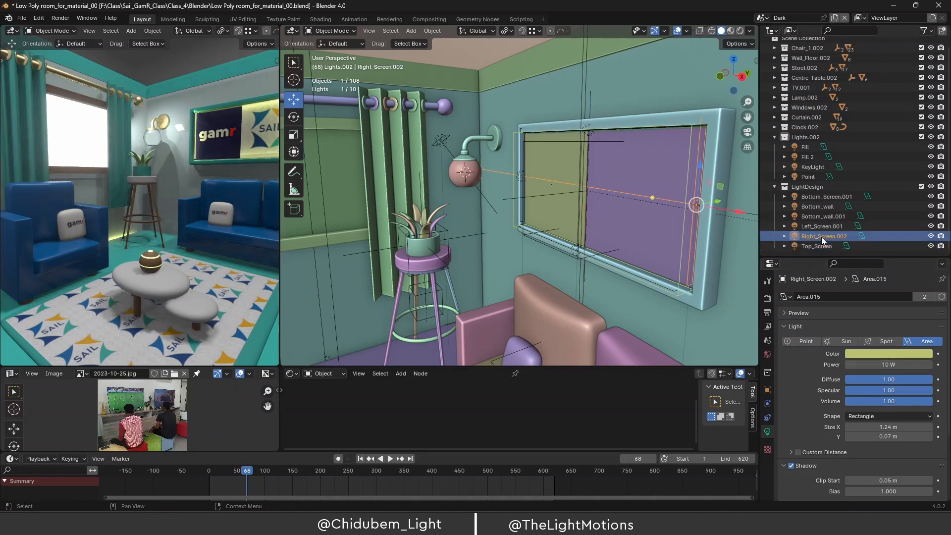
pyautogui.click(885, 365)
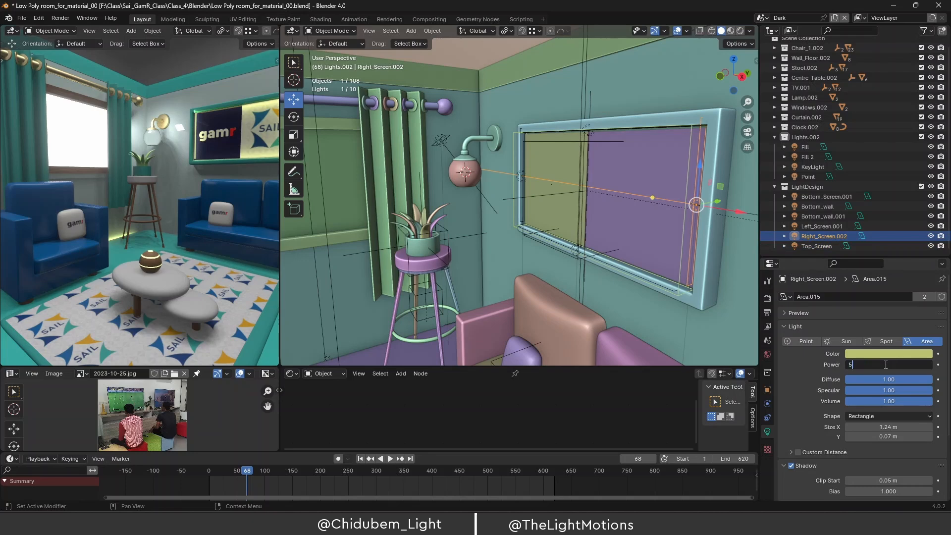
pyautogui.press('Return')
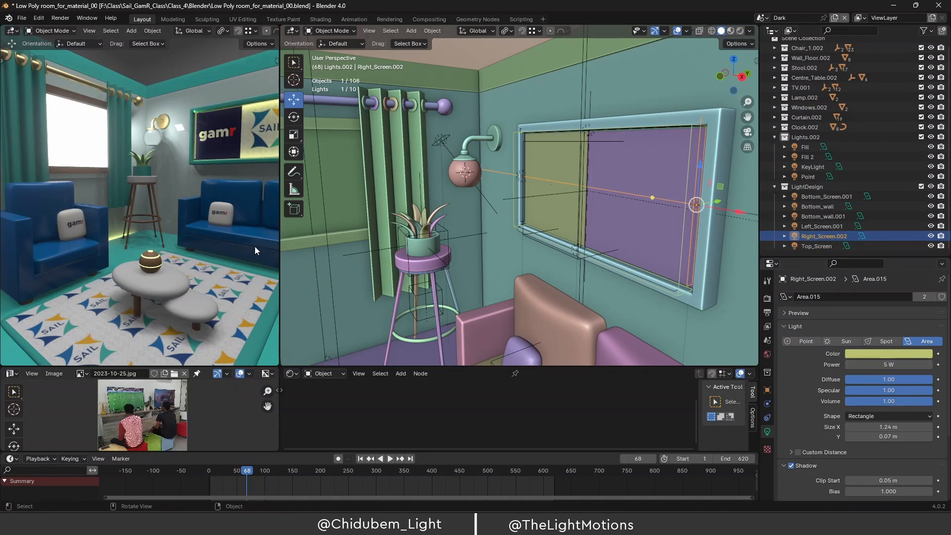
pyautogui.scroll(-6, 200, 237)
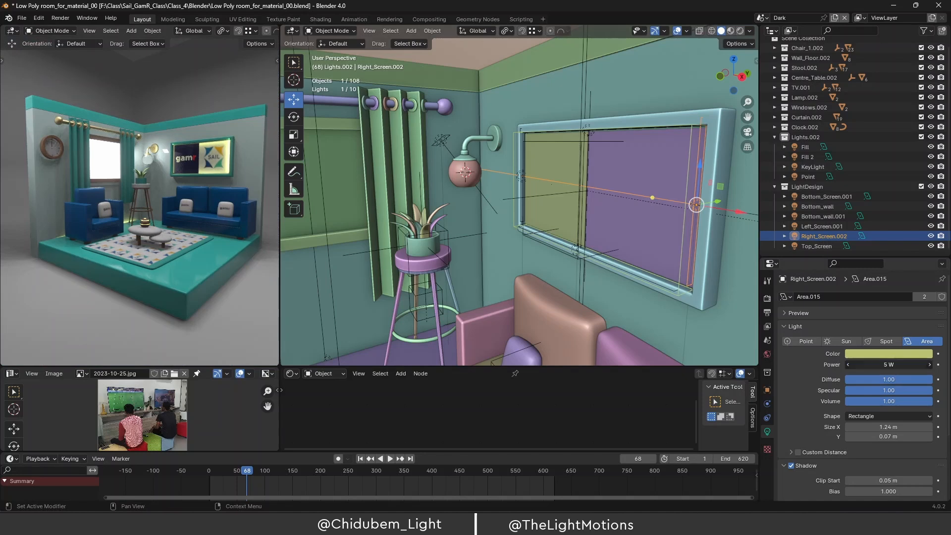
pyautogui.press('Return')
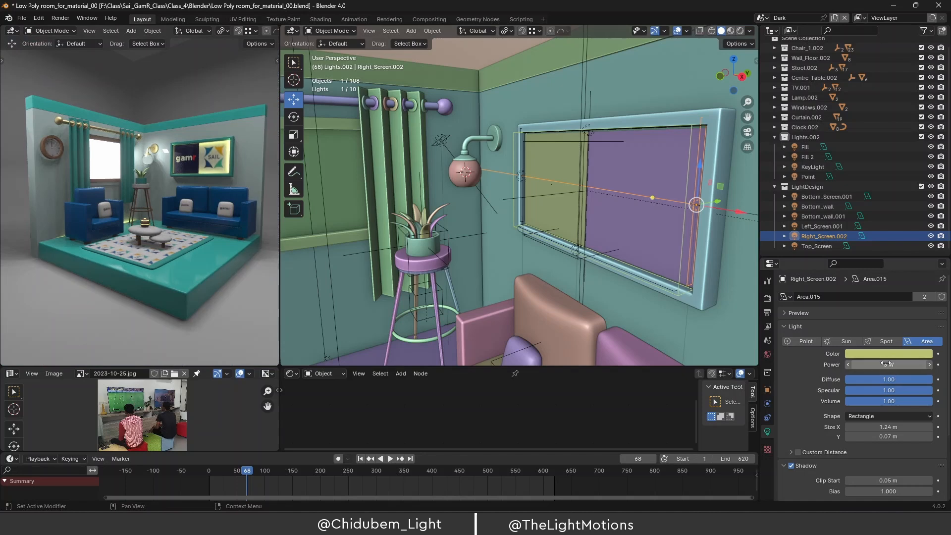
# Widen the rendered viewport and inspect the lit room up close around the TV, sofa and armchair.
pyautogui.scroll(5, 224, 138)
pyautogui.moveTo(224, 138); pyautogui.dragTo(217, 163, button='middle')
pyautogui.moveTo(311, 167); pyautogui.dragTo(389, 171)
pyautogui.moveTo(231, 200); pyautogui.dragTo(342, 260, button='middle')
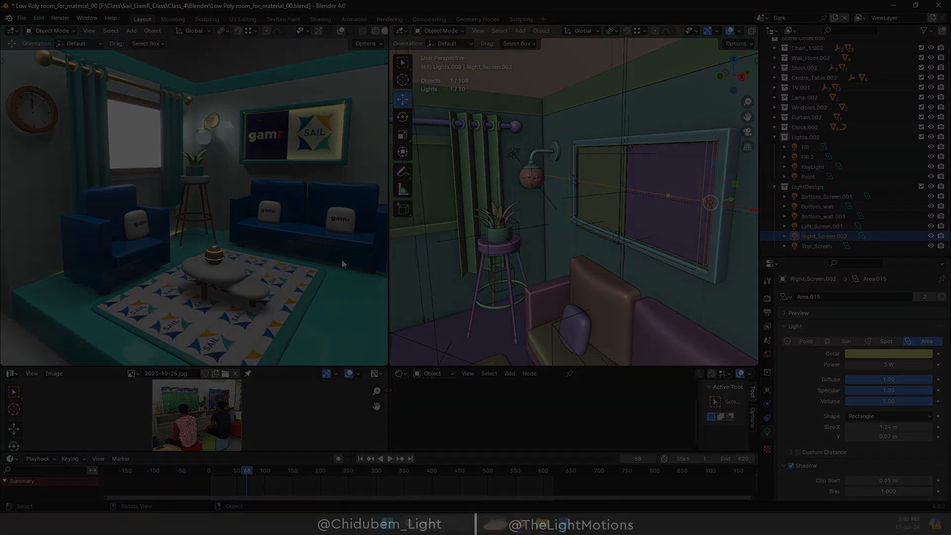